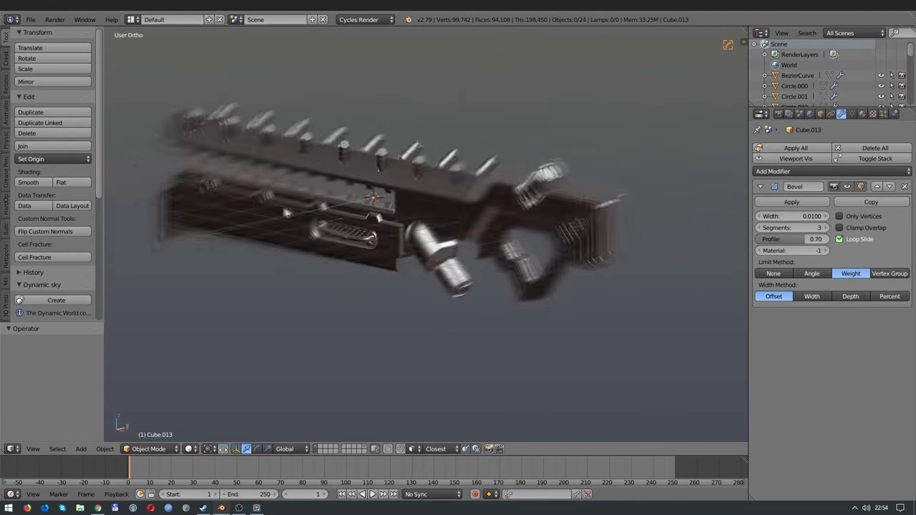
Step: Add a new cube beside the gun's main panel piece in wireframe view
{"action": "right_click", "coordinate": [454, 189]}
{"action": "scroll", "coordinate": [455, 187], "scroll_direction": "up", "scroll_amount": 3}
{"action": "scroll", "coordinate": [449, 178], "scroll_direction": "down", "scroll_amount": 1}
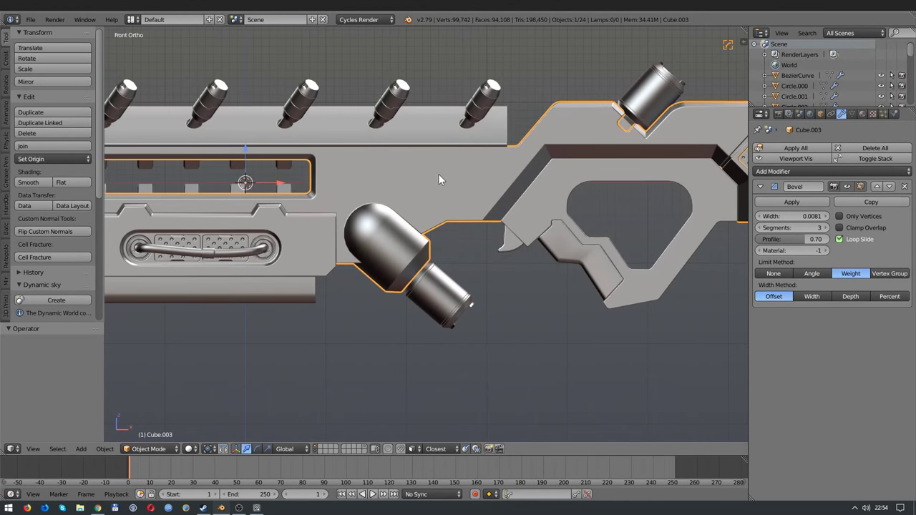
{"action": "scroll", "coordinate": [438, 179], "scroll_direction": "down", "scroll_amount": 1}
{"action": "key", "text": "shift+a"}
{"action": "left_click", "coordinate": [458, 231]}
{"action": "key", "text": "z"}
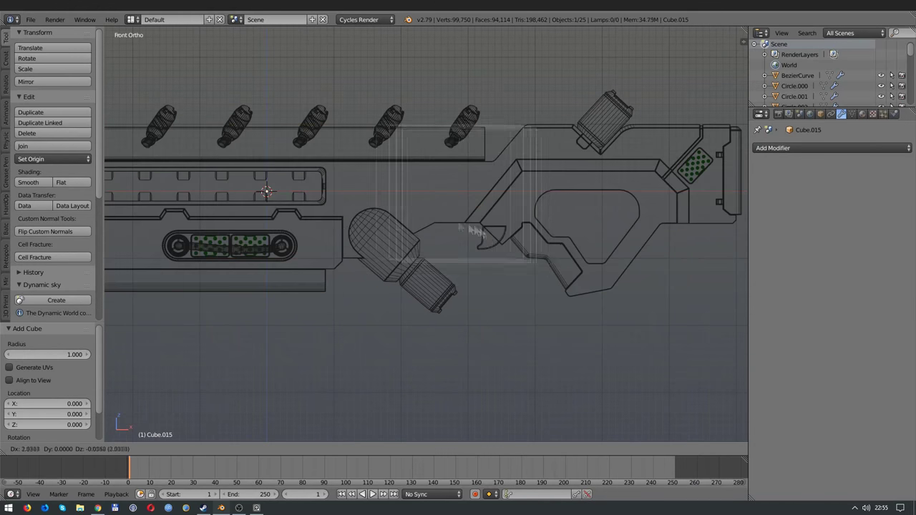
{"action": "key", "text": "g"}
{"action": "left_click", "coordinate": [497, 235]}
Step: Delete the cube's extra vertices and set vertex snapping in Front Ortho view
{"action": "key", "text": "Tab"}
{"action": "key", "text": "x"}
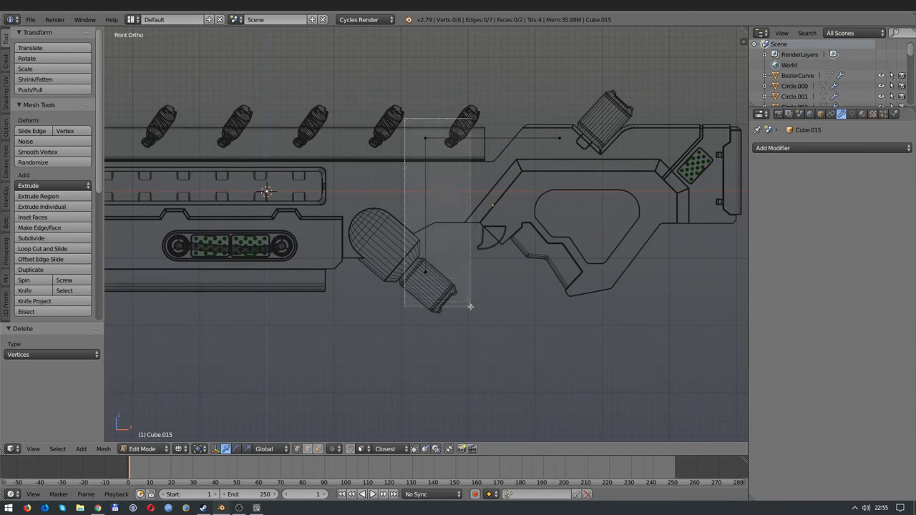
{"action": "key", "text": "ctrl+z"}
{"action": "key", "text": "ctrl+z"}
{"action": "middle_click_drag", "start_coordinate": [459, 186], "coordinate": [477, 178]}
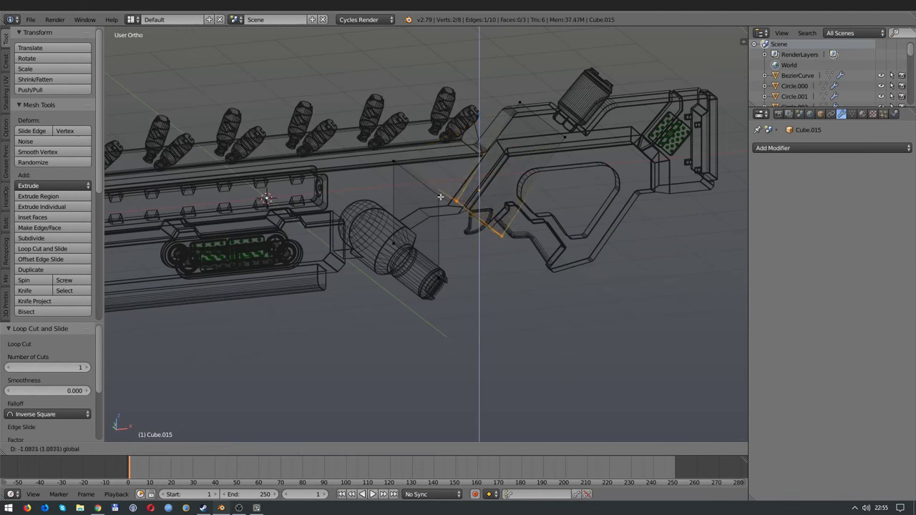
{"action": "left_click", "coordinate": [378, 425]}
{"action": "key", "text": "KP_1"}
{"action": "scroll", "coordinate": [458, 215], "scroll_direction": "up", "scroll_amount": 2}
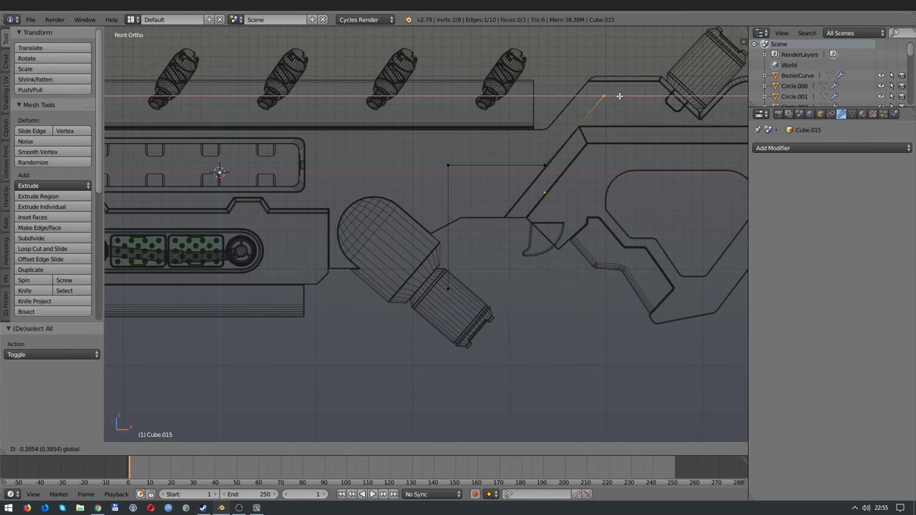
{"action": "scroll", "coordinate": [522, 183], "scroll_direction": "up", "scroll_amount": 2}
Step: Move the remaining vertices along X and Z onto the panel edge above the cylinder
{"action": "key", "text": "g"}
{"action": "key", "text": "x"}
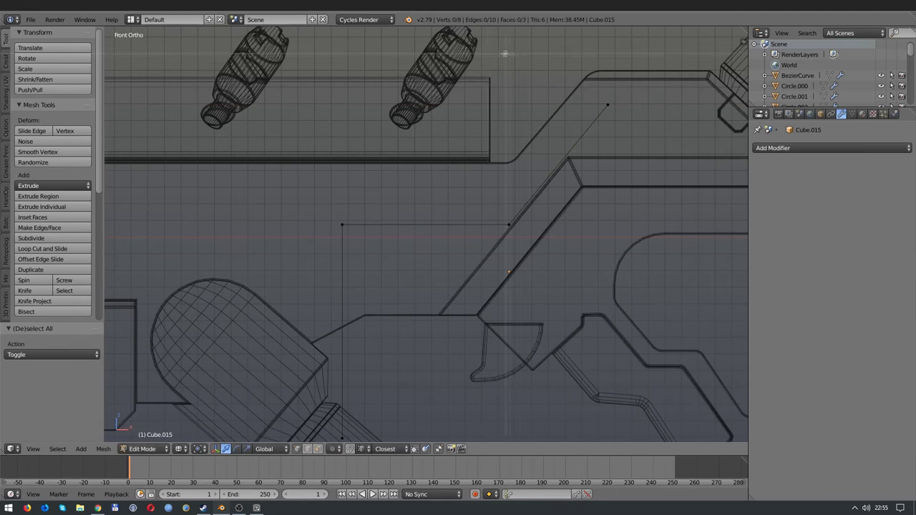
{"action": "left_click", "coordinate": [485, 157]}
{"action": "key", "text": "a"}
{"action": "middle_click_drag", "start_coordinate": [327, 217], "coordinate": [396, 169], "text": "shift"}
{"action": "key", "text": "a"}
{"action": "scroll", "coordinate": [358, 272], "scroll_direction": "down", "scroll_amount": 2}
{"action": "key", "text": "g"}
{"action": "key", "text": "z"}
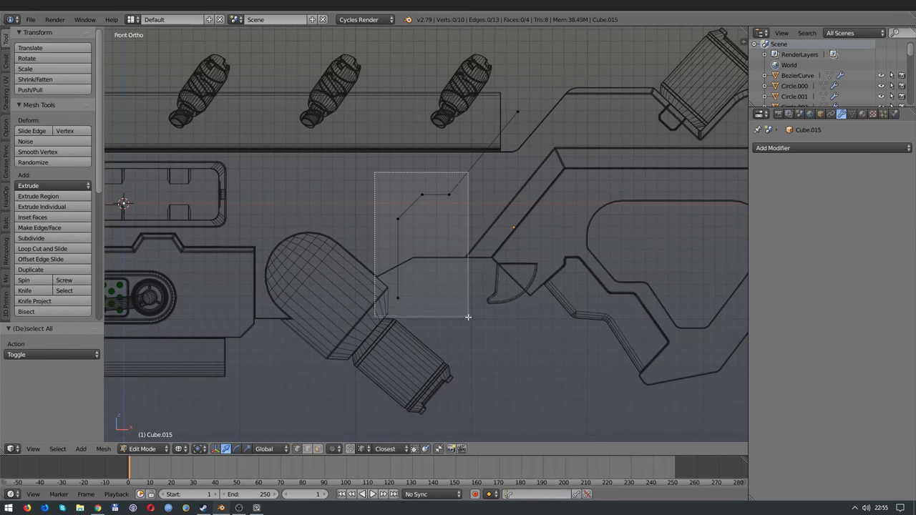
{"action": "left_click", "coordinate": [430, 241]}
Step: Duplicate the piece in front wireframe view and drop the copy in place
{"action": "middle_click_drag", "start_coordinate": [431, 241], "coordinate": [401, 214]}
{"action": "key", "text": "Tab"}
{"action": "key", "text": "z"}
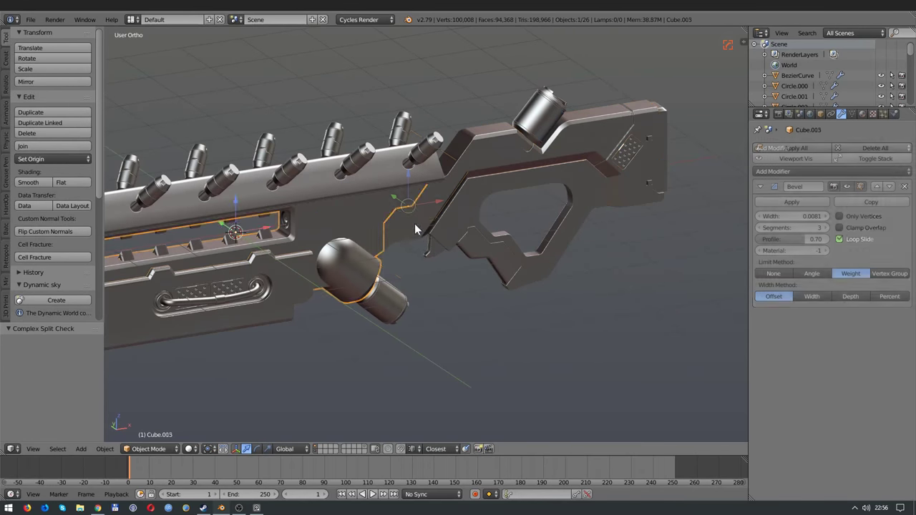
{"action": "key", "text": "KP_1"}
{"action": "key", "text": "z"}
{"action": "key", "text": "shift+d"}
{"action": "key", "text": "x"}
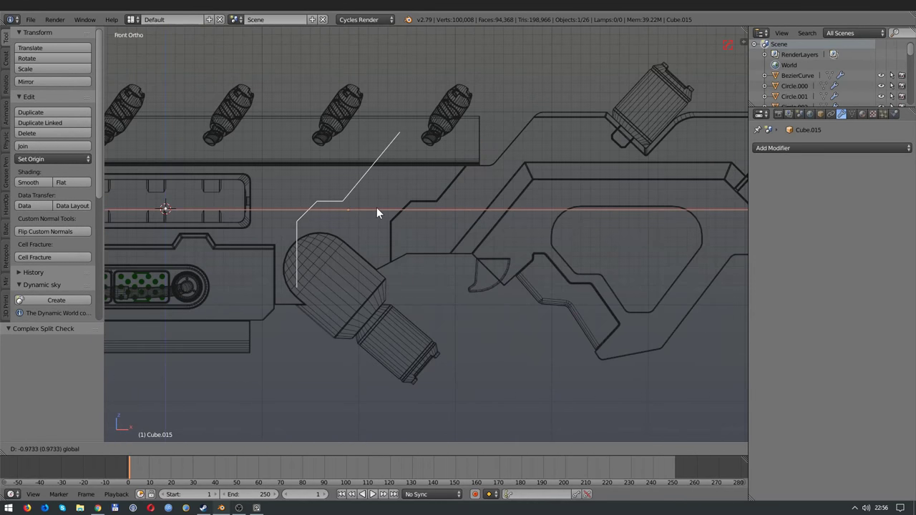
{"action": "key", "text": "Escape"}
{"action": "key", "text": "ctrl+z"}
{"action": "key", "text": "z"}
{"action": "scroll", "coordinate": [422, 221], "scroll_direction": "up", "scroll_amount": 2}
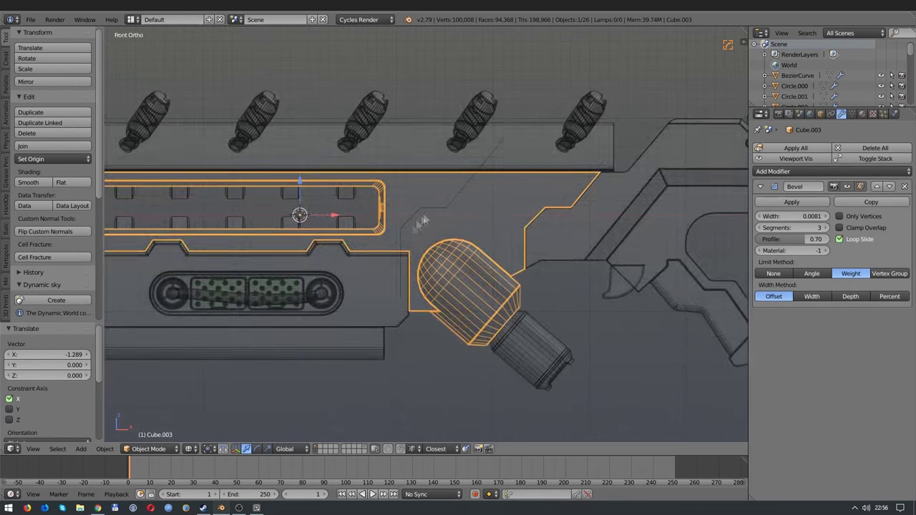
Step: Select the new outline mesh and enter Edit Mode on it
{"action": "right_click", "coordinate": [429, 219]}
{"action": "key", "text": "Tab"}
{"action": "scroll", "coordinate": [429, 215], "scroll_direction": "up", "scroll_amount": 2}
{"action": "scroll", "coordinate": [430, 215], "scroll_direction": "down", "scroll_amount": 1}
Step: Edge-slide and merge the outline's vertices, then nudge them right in front view
{"action": "key", "text": "a"}
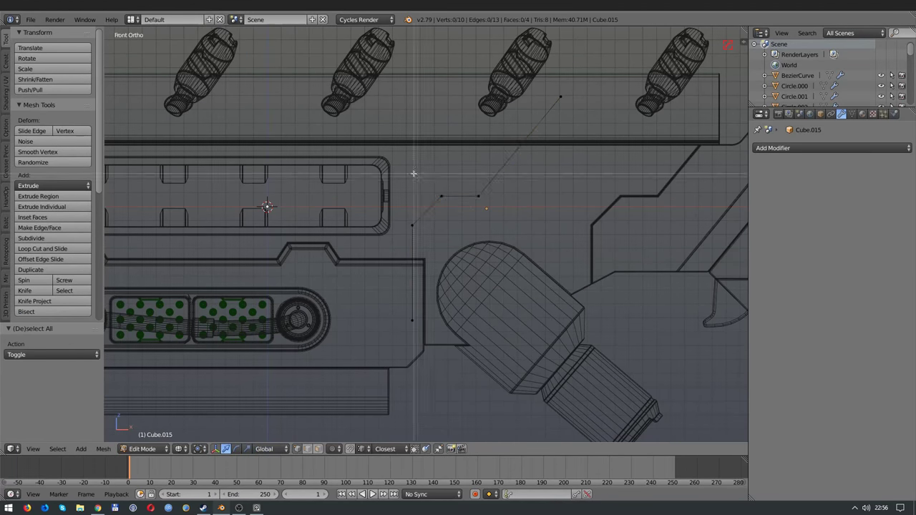
{"action": "key", "text": "ctrl+KP_Add"}
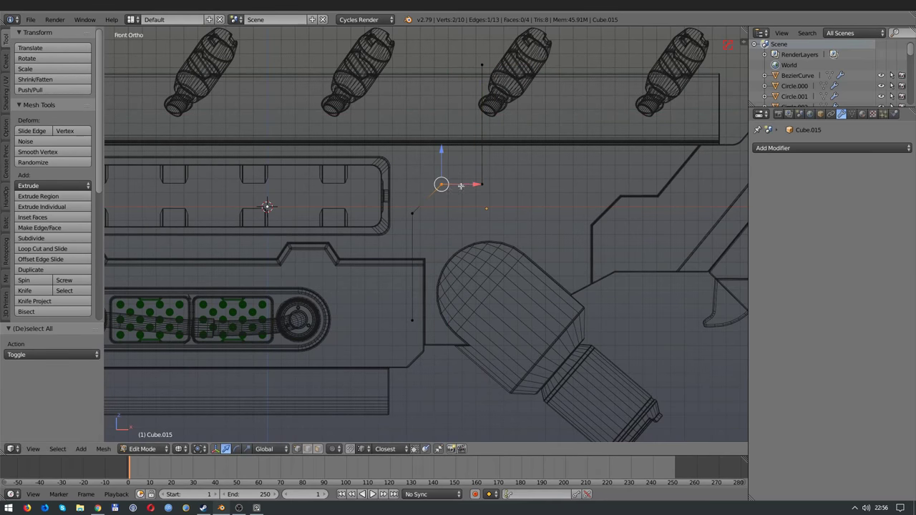
{"action": "middle_click_drag", "start_coordinate": [425, 238], "coordinate": [424, 222]}
{"action": "key", "text": "a"}
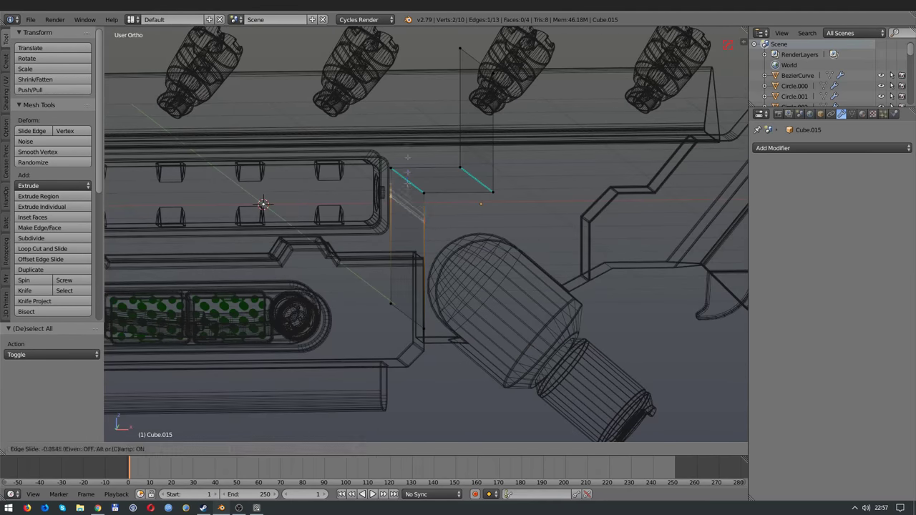
{"action": "key", "text": "Escape"}
{"action": "key", "text": "ctrl+z"}
{"action": "key", "text": "KP_1"}
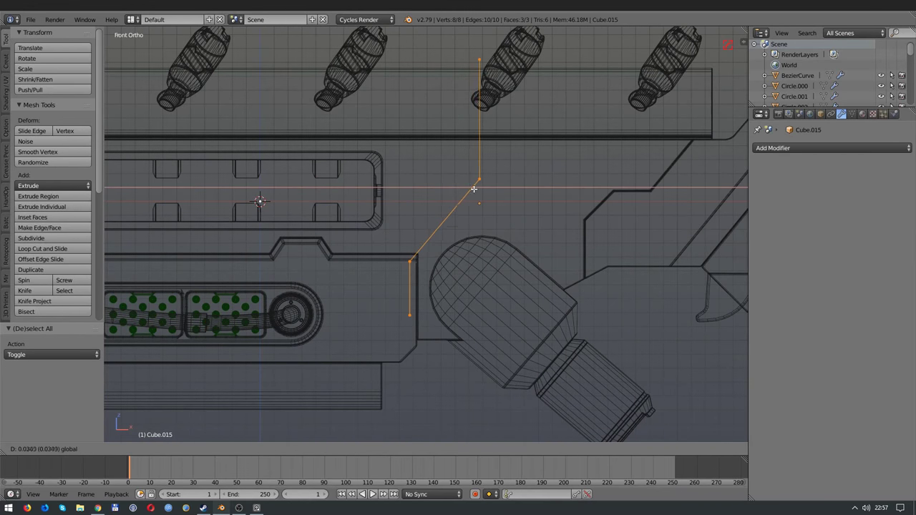
{"action": "left_click", "coordinate": [478, 189]}
{"action": "key", "text": "a"}
Step: Add a centred loop cut across the outline edge and extrude it
{"action": "scroll", "coordinate": [418, 252], "scroll_direction": "up", "scroll_amount": 2}
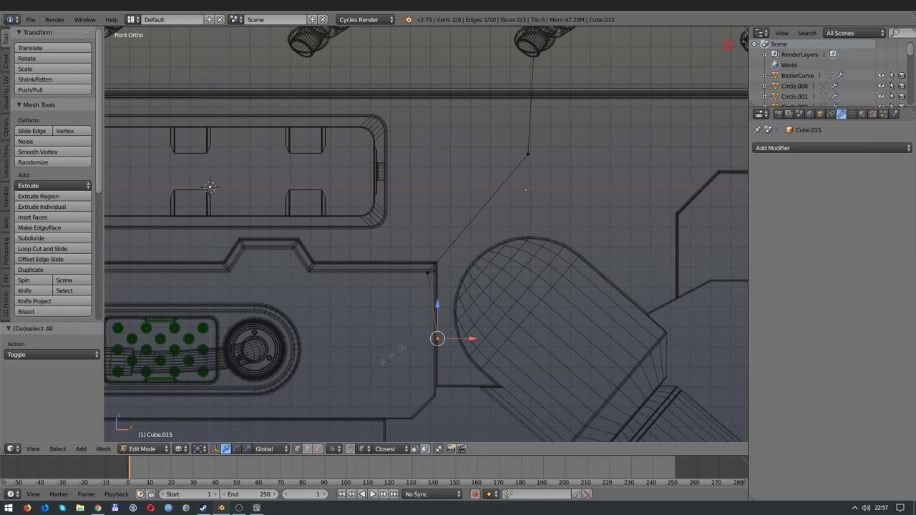
{"action": "key", "text": "a"}
{"action": "scroll", "coordinate": [483, 239], "scroll_direction": "down", "scroll_amount": 3}
{"action": "scroll", "coordinate": [469, 179], "scroll_direction": "up", "scroll_amount": 5}
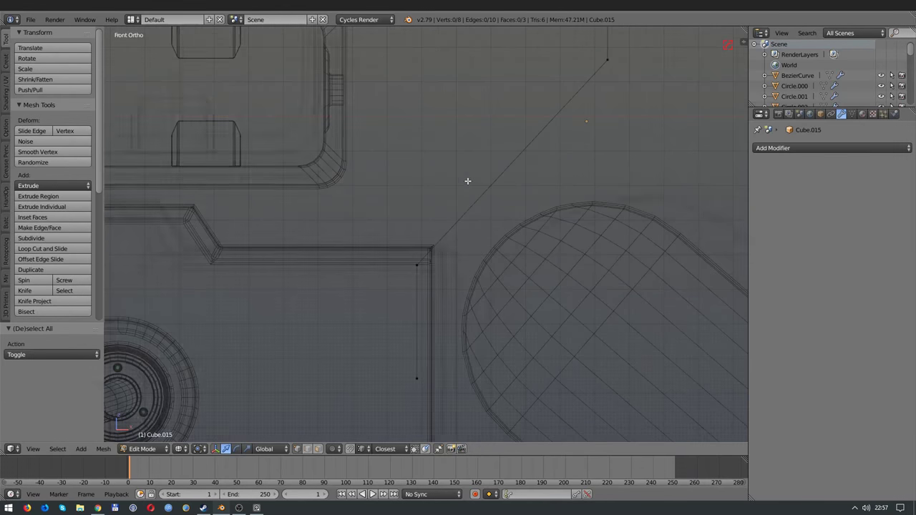
{"action": "scroll", "coordinate": [486, 230], "scroll_direction": "up", "scroll_amount": 1}
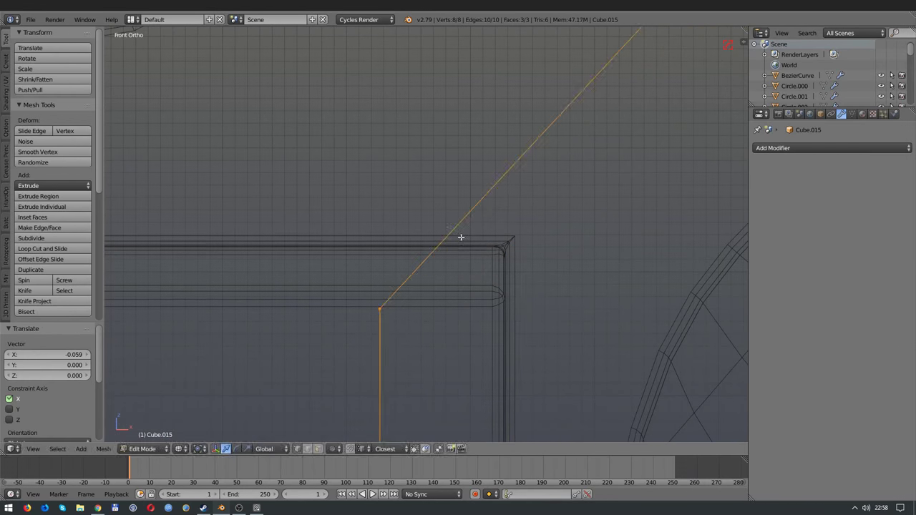
{"action": "scroll", "coordinate": [528, 236], "scroll_direction": "down", "scroll_amount": 4}
{"action": "scroll", "coordinate": [330, 212], "scroll_direction": "up", "scroll_amount": 2}
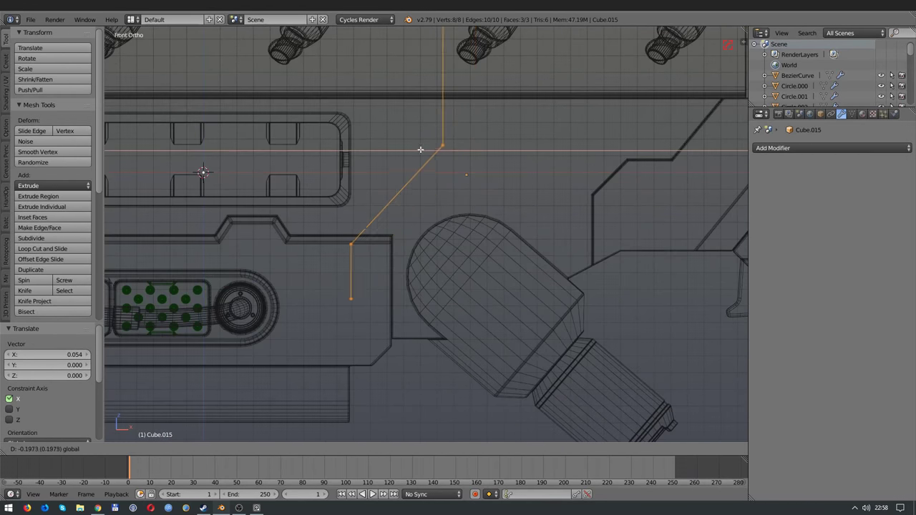
{"action": "key", "text": "a"}
{"action": "left_click", "coordinate": [383, 203]}
{"action": "right_click", "coordinate": [413, 190]}
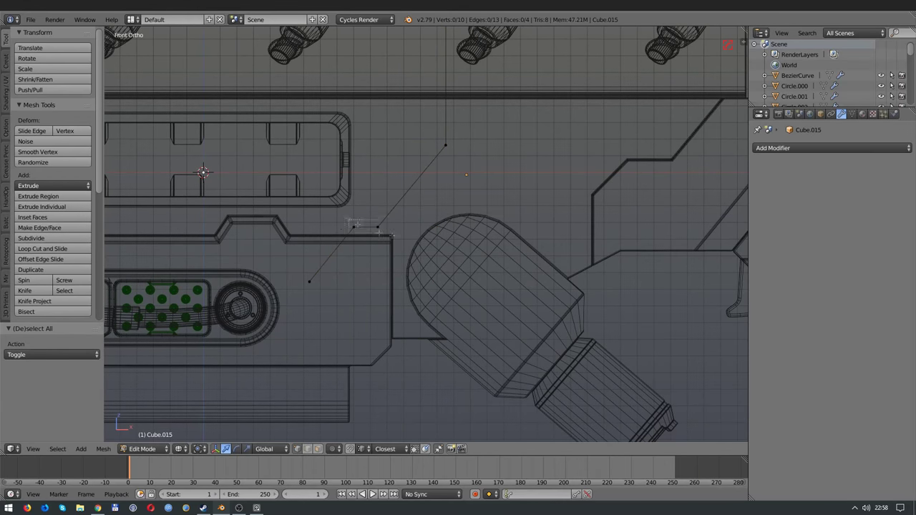
{"action": "left_click", "coordinate": [386, 218]}
Step: Return to Object Mode and delete the extra duplicate piece
{"action": "middle_click_drag", "start_coordinate": [386, 218], "coordinate": [429, 186]}
{"action": "key", "text": "z"}
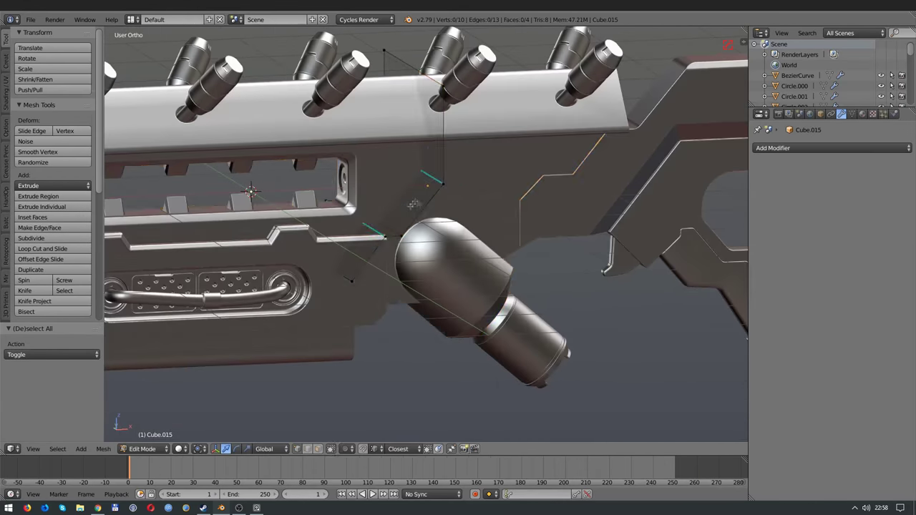
{"action": "key", "text": "Tab"}
{"action": "right_click", "coordinate": [435, 189]}
{"action": "key", "text": "Delete"}
{"action": "scroll", "coordinate": [434, 186], "scroll_direction": "down", "scroll_amount": 2}
Step: Bevel the chosen edges of the first panel-cutting shape in wireframe
{"action": "scroll", "coordinate": [435, 186], "scroll_direction": "down", "scroll_amount": 3}
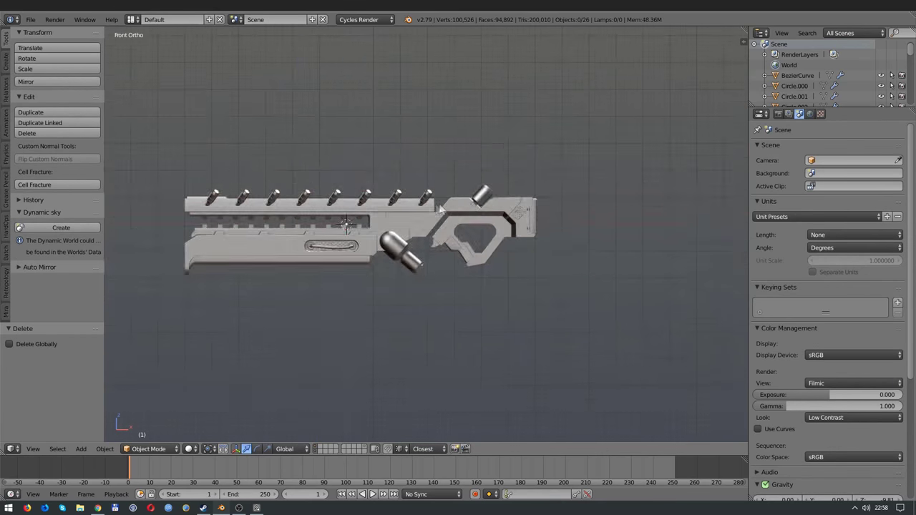
{"action": "scroll", "coordinate": [433, 171], "scroll_direction": "up", "scroll_amount": 3}
{"action": "scroll", "coordinate": [433, 170], "scroll_direction": "up", "scroll_amount": 2}
{"action": "right_click", "coordinate": [452, 196]}
{"action": "key", "text": "Tab"}
{"action": "key", "text": "z"}
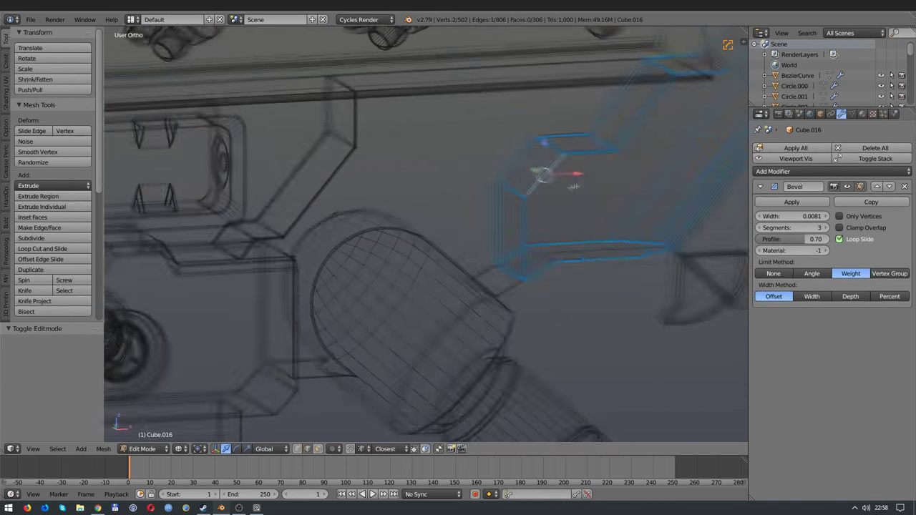
{"action": "key", "text": "z"}
{"action": "key", "text": "ctrl+b"}
{"action": "key", "text": "Escape"}
{"action": "key", "text": "Tab"}
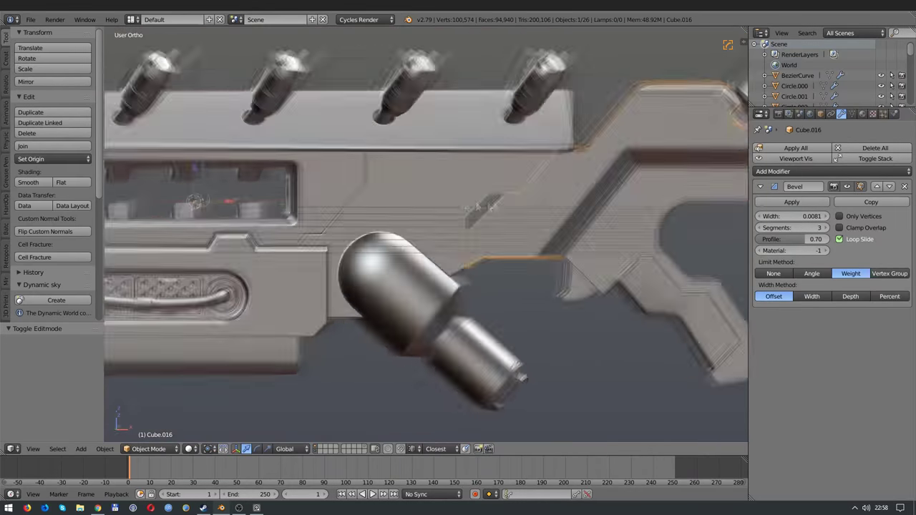
Step: Bevel the corner edge of the second cutter shape
{"action": "right_click", "coordinate": [518, 196]}
{"action": "key", "text": "Tab"}
{"action": "key", "text": "z"}
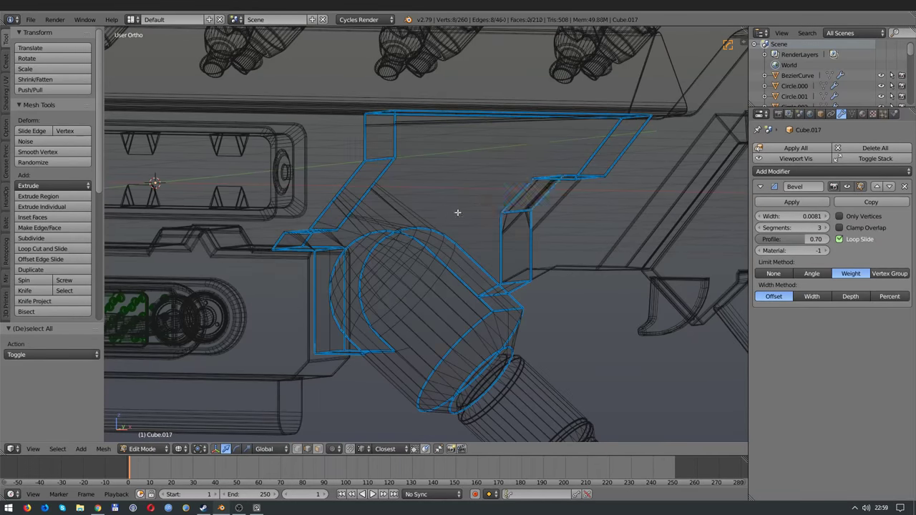
{"action": "key", "text": "a"}
Step: Fill a new face on the cutter and merge its duplicate vertices
{"action": "key", "text": "a"}
{"action": "right_click", "coordinate": [484, 218]}
{"action": "key", "text": "z"}
{"action": "key", "text": "ctrl+b"}
{"action": "key", "text": "Escape"}
{"action": "key", "text": "z"}
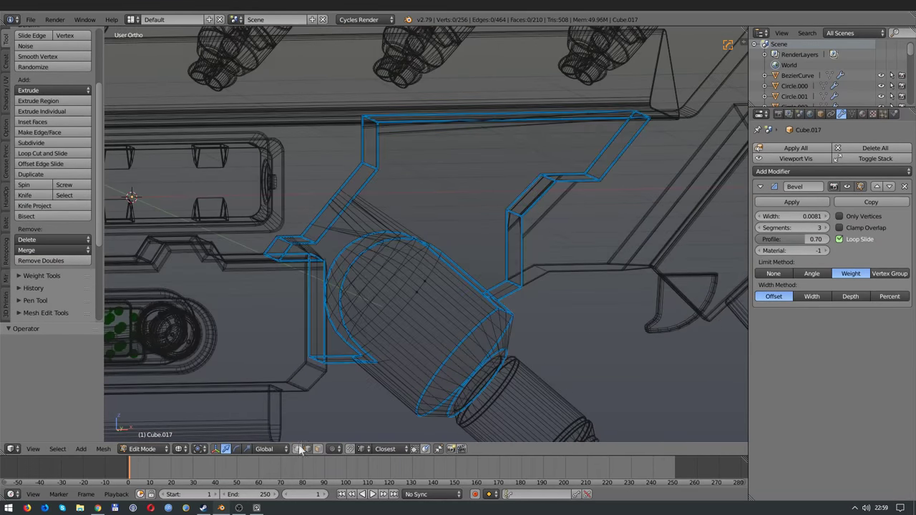
{"action": "key", "text": "z"}
{"action": "middle_click_drag", "start_coordinate": [498, 207], "coordinate": [514, 180]}
{"action": "key", "text": "f"}
{"action": "key", "text": "z"}
{"action": "key", "text": "a"}
{"action": "key", "text": "Tab"}
Step: Run Hard Ops Clean Mesh on the cutter and orbit to check the panel cut
{"action": "key", "text": "z"}
{"action": "key", "text": "q"}
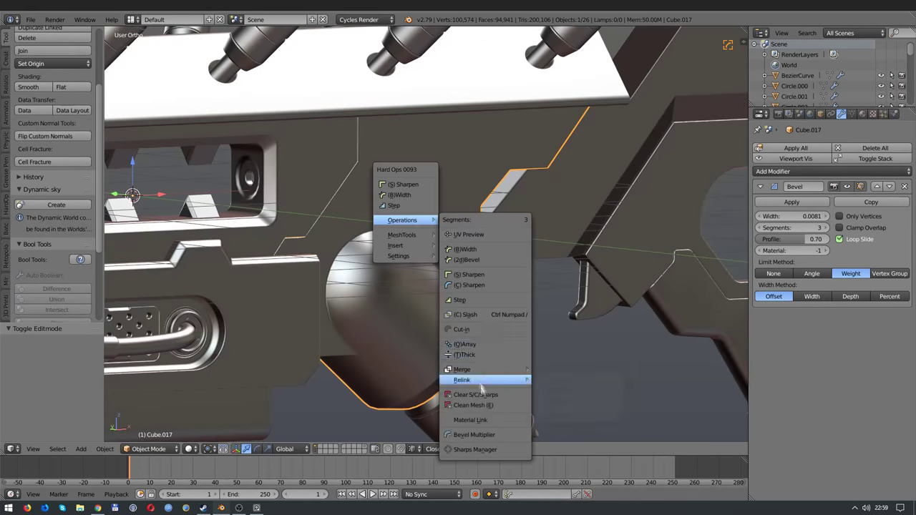
{"action": "left_click", "coordinate": [473, 406]}
{"action": "key", "text": "z"}
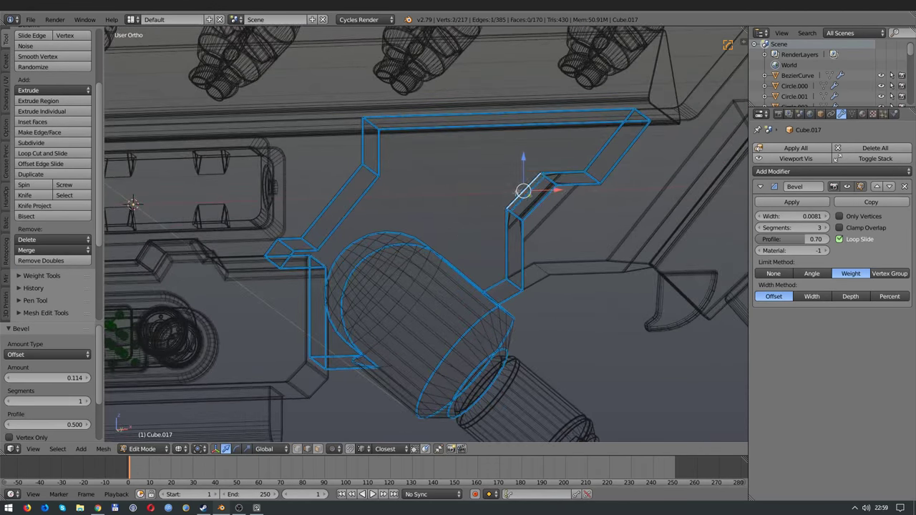
{"action": "middle_click_drag", "start_coordinate": [546, 186], "coordinate": [491, 210]}
{"action": "key", "text": "z"}
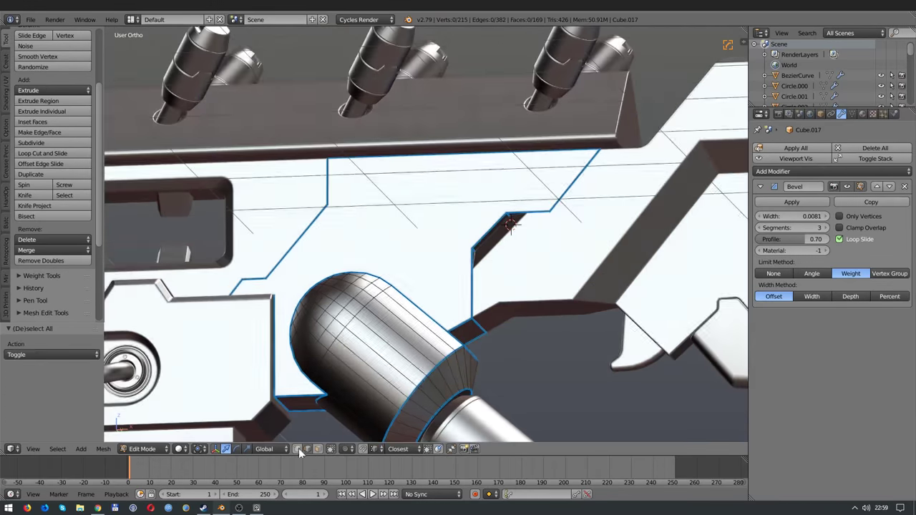
{"action": "key", "text": "z"}
{"action": "key", "text": "a"}
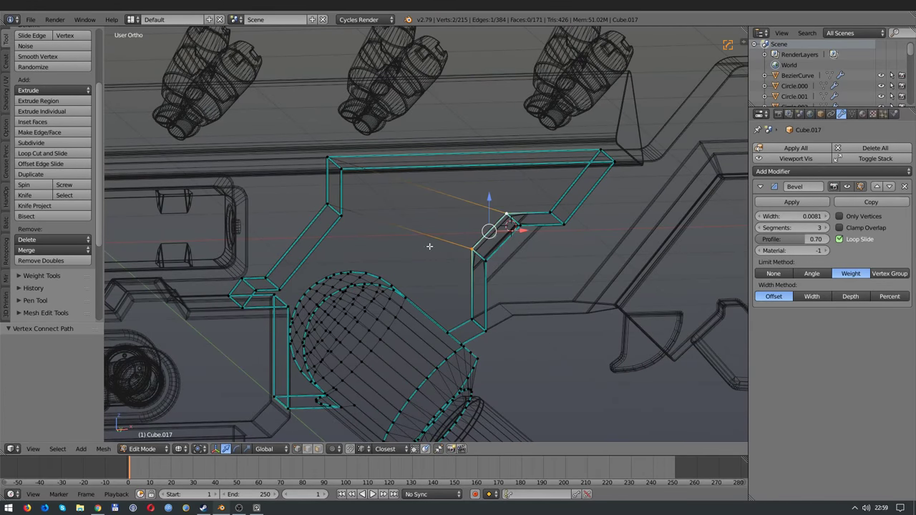
{"action": "key", "text": "Tab"}
{"action": "key", "text": "z"}
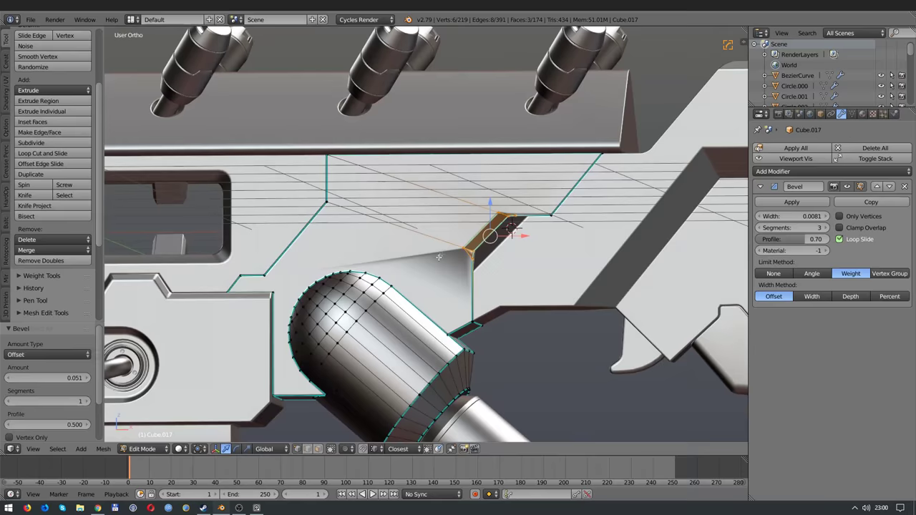
{"action": "mouse_move", "coordinate": [430, 246]}
{"action": "middle_mouse_down"}
{"action": "mouse_move", "coordinate": [505, 236]}
{"action": "mouse_move", "coordinate": [458, 250]}
{"action": "middle_mouse_up"}
Step: Adjust the cutter's vertices in wireframe Edit Mode around the cylinder
{"action": "scroll", "coordinate": [458, 251], "scroll_direction": "down", "scroll_amount": 5}
{"action": "key", "text": "Tab"}
{"action": "key", "text": "z"}
{"action": "scroll", "coordinate": [415, 270], "scroll_direction": "up", "scroll_amount": 8}
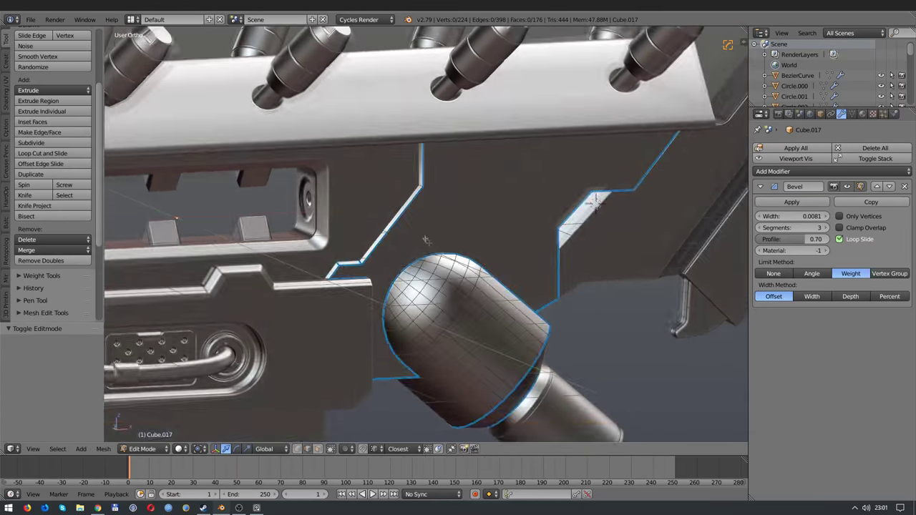
{"action": "key", "text": "a"}
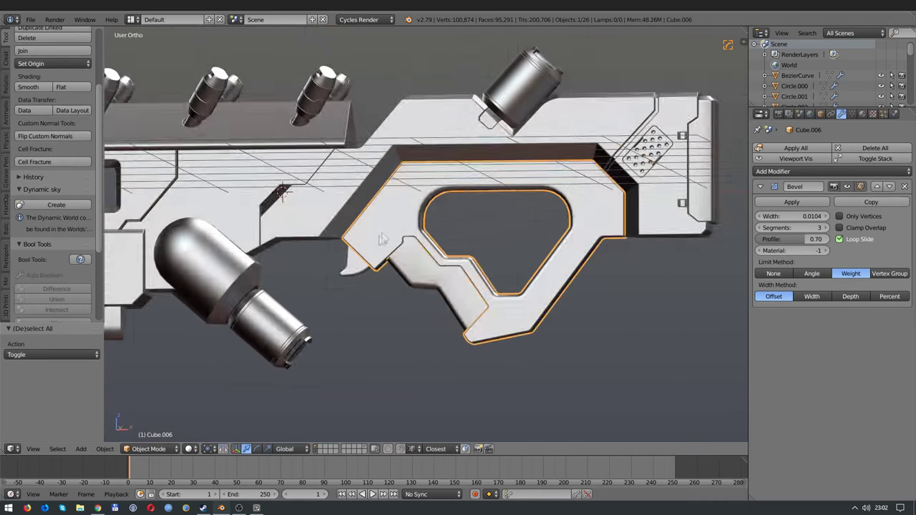
Step: Move the new block's vertices to fit the upper trigger-guard opening
{"action": "scroll", "coordinate": [408, 232], "scroll_direction": "down", "scroll_amount": 5}
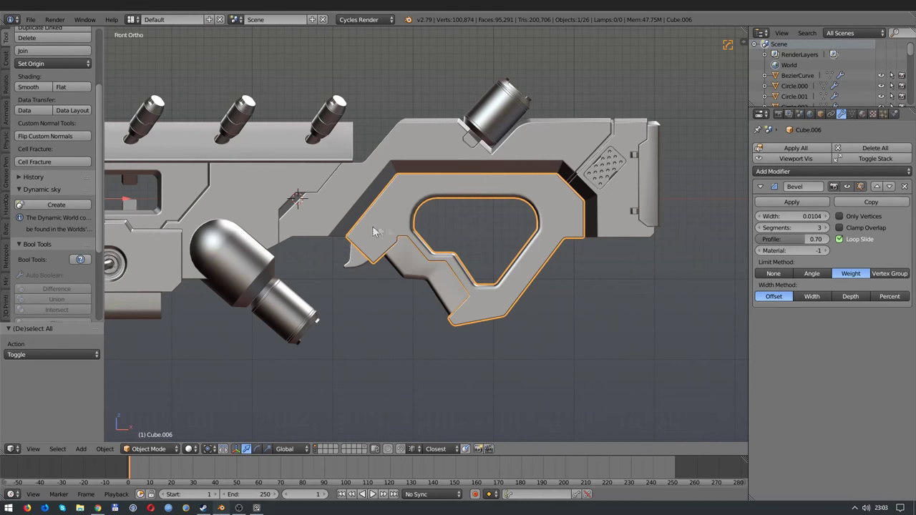
{"action": "scroll", "coordinate": [510, 278], "scroll_direction": "up", "scroll_amount": 3}
{"action": "key", "text": "Tab"}
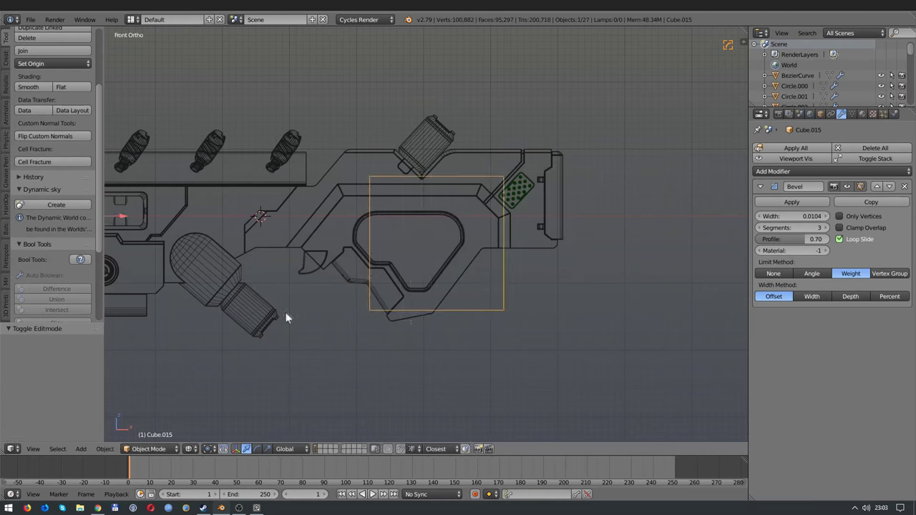
{"action": "key", "text": "Tab"}
{"action": "scroll", "coordinate": [386, 249], "scroll_direction": "up", "scroll_amount": 3}
{"action": "key", "text": "a"}
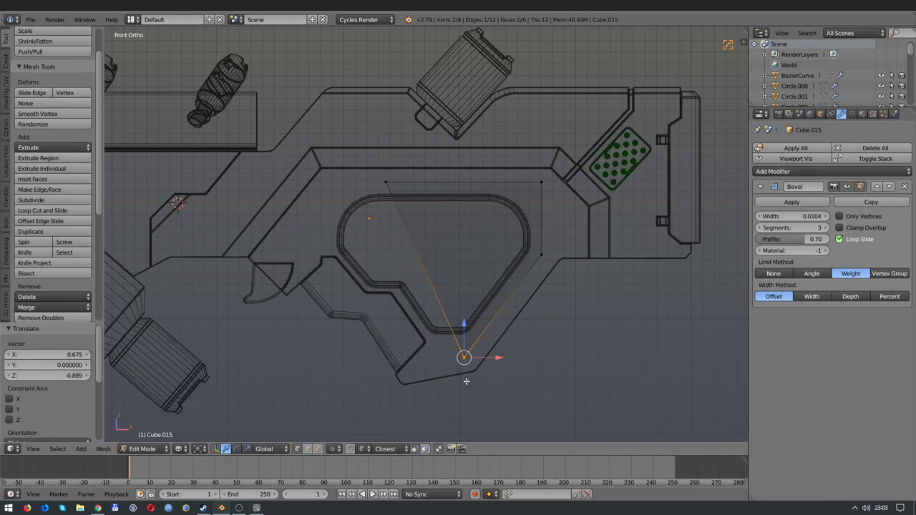
{"action": "scroll", "coordinate": [465, 284], "scroll_direction": "up", "scroll_amount": 2}
{"action": "middle_click_drag", "start_coordinate": [558, 246], "coordinate": [381, 258], "text": "shift"}
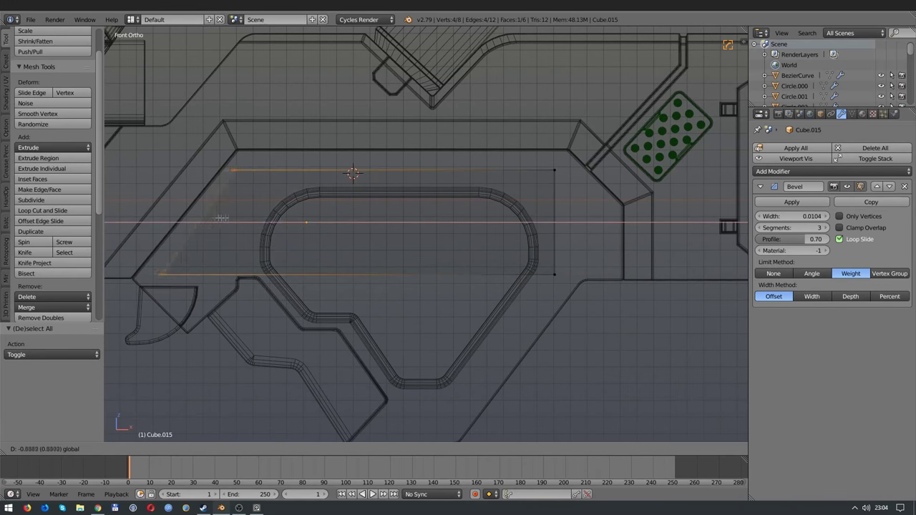
{"action": "left_click", "coordinate": [162, 274]}
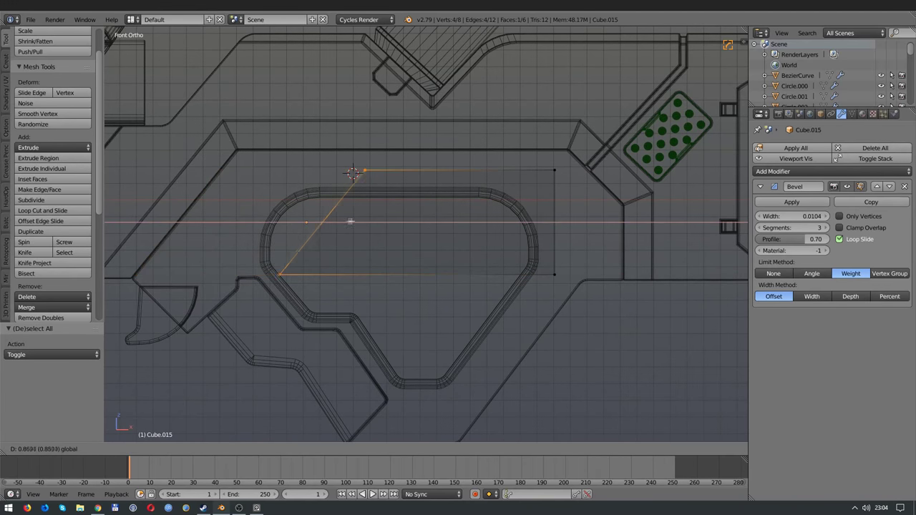
Step: Bevel one corner of the block by 0.375 and nudge part of it into place
{"action": "left_click", "coordinate": [485, 249]}
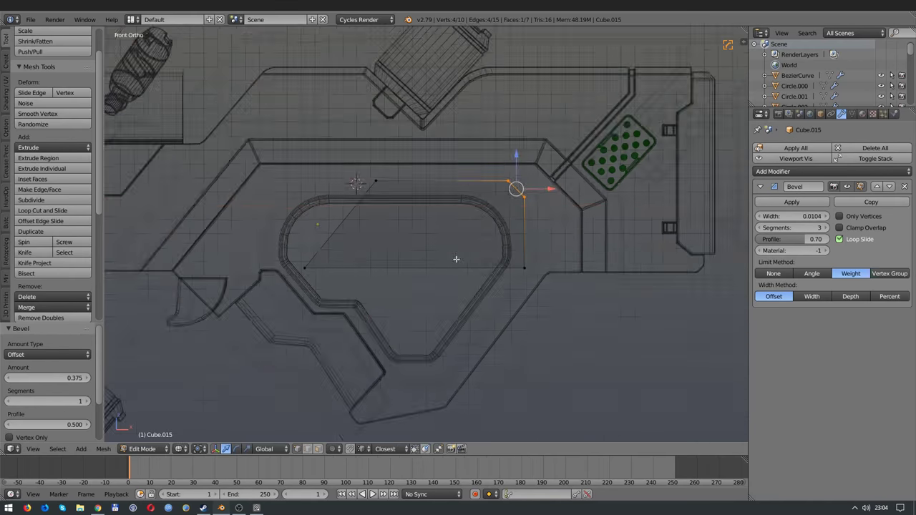
{"action": "mouse_move", "coordinate": [458, 257]}
{"action": "middle_mouse_down"}
{"action": "mouse_move", "coordinate": [408, 260]}
{"action": "mouse_move", "coordinate": [358, 188]}
{"action": "mouse_move", "coordinate": [333, 199]}
{"action": "middle_mouse_up"}
{"action": "key", "text": "a"}
{"action": "key", "text": "z"}
{"action": "key", "text": "g"}
{"action": "left_click", "coordinate": [372, 197]}
{"action": "key", "text": "Tab"}
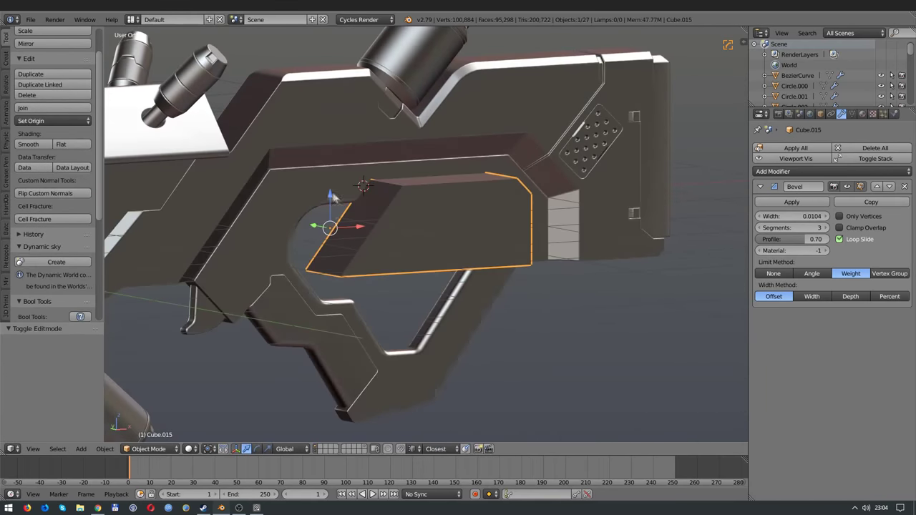
Step: Boolean-cut the block into the trigger guard as a recessed panel with Hard Ops
{"action": "key", "text": "x"}
{"action": "left_click", "coordinate": [252, 193]}
{"action": "mouse_move", "coordinate": [252, 194]}
{"action": "middle_mouse_down"}
{"action": "mouse_move", "coordinate": [512, 208]}
{"action": "mouse_move", "coordinate": [539, 321]}
{"action": "middle_mouse_up"}
{"action": "scroll", "coordinate": [512, 208], "scroll_direction": "up", "scroll_amount": 3}
Step: Bevel the recess corner edges in Edit Mode with Ctrl+B
{"action": "key", "text": "ctrl+z"}
{"action": "key", "text": "Tab"}
{"action": "scroll", "coordinate": [539, 320], "scroll_direction": "up", "scroll_amount": 3}
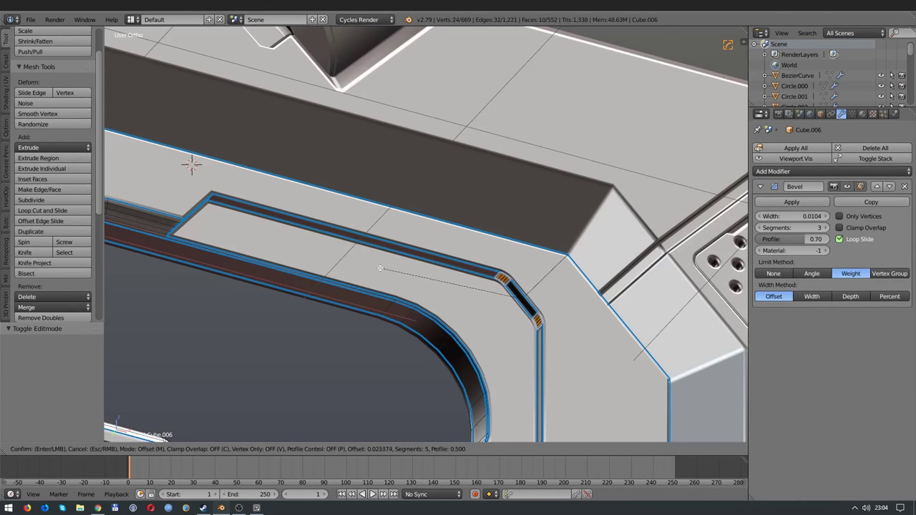
{"action": "right_click", "coordinate": [381, 269]}
{"action": "key", "text": "Tab"}
{"action": "key", "text": "Tab"}
{"action": "scroll", "coordinate": [511, 282], "scroll_direction": "up", "scroll_amount": 2}
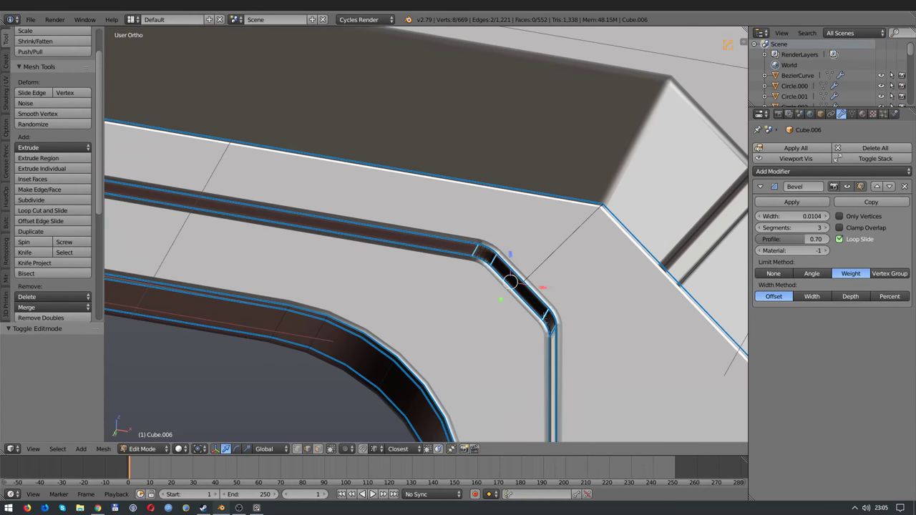
{"action": "scroll", "coordinate": [495, 290], "scroll_direction": "down", "scroll_amount": 3}
{"action": "key", "text": "Tab"}
Step: Clear the old sharps and re-sharpen the guard with SSharpen and CSharpen, bevel width 0.0098
{"action": "key", "text": "q"}
{"action": "left_click", "coordinate": [324, 222]}
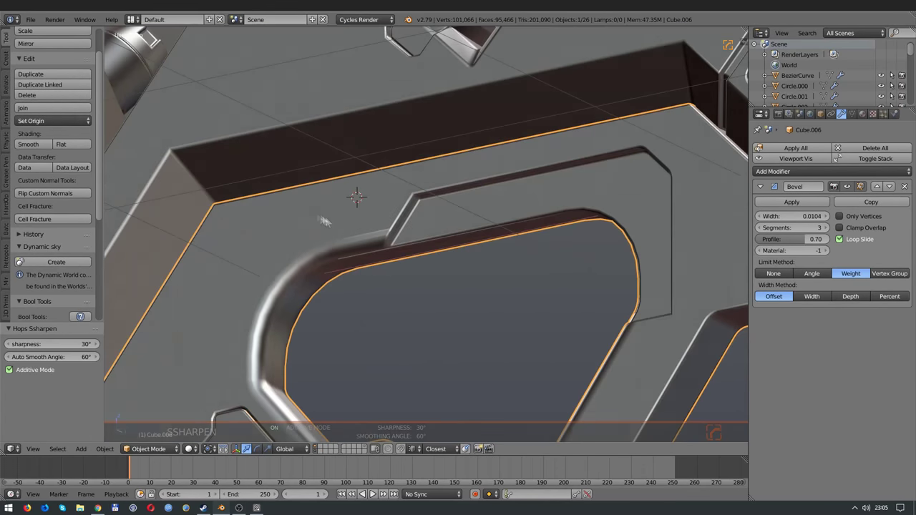
{"action": "left_click", "coordinate": [374, 435]}
{"action": "key", "text": "q"}
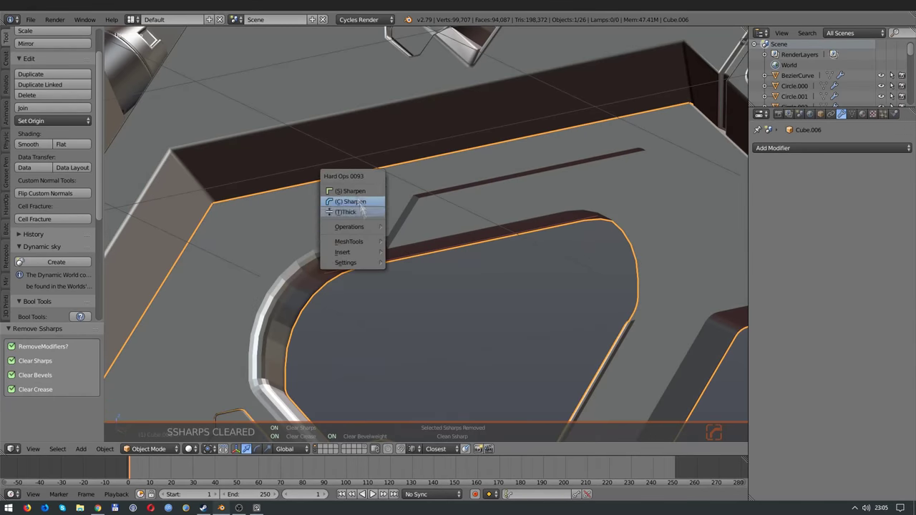
{"action": "left_click", "coordinate": [353, 218]}
{"action": "key", "text": "Tab"}
{"action": "scroll", "coordinate": [363, 273], "scroll_direction": "up", "scroll_amount": 3}
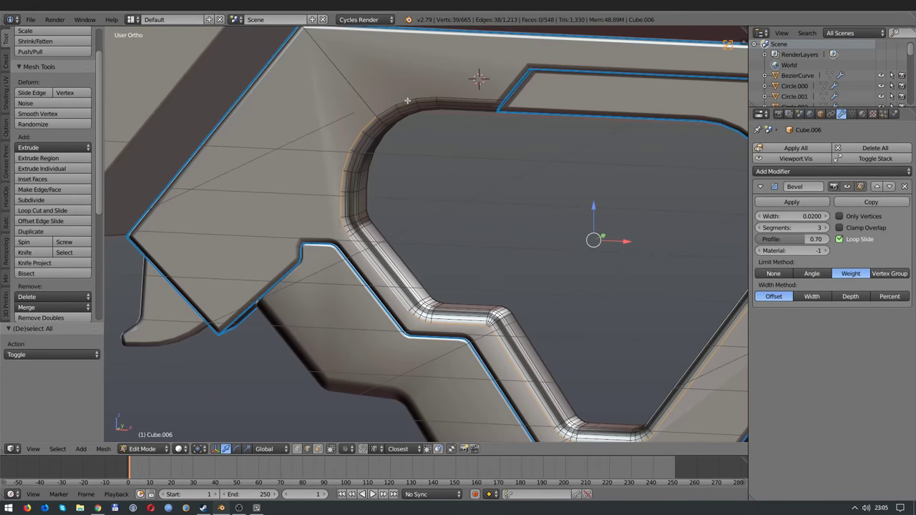
{"action": "mouse_move", "coordinate": [407, 101]}
{"action": "middle_mouse_down"}
{"action": "mouse_move", "coordinate": [589, 297]}
{"action": "mouse_move", "coordinate": [454, 268]}
{"action": "mouse_move", "coordinate": [479, 267]}
{"action": "mouse_move", "coordinate": [480, 242]}
{"action": "mouse_move", "coordinate": [421, 219]}
{"action": "mouse_move", "coordinate": [461, 237]}
{"action": "mouse_move", "coordinate": [485, 274]}
{"action": "mouse_move", "coordinate": [525, 270]}
{"action": "middle_mouse_up"}
{"action": "key", "text": "Tab"}
{"action": "key", "text": "Tab"}
{"action": "key", "text": "Tab"}
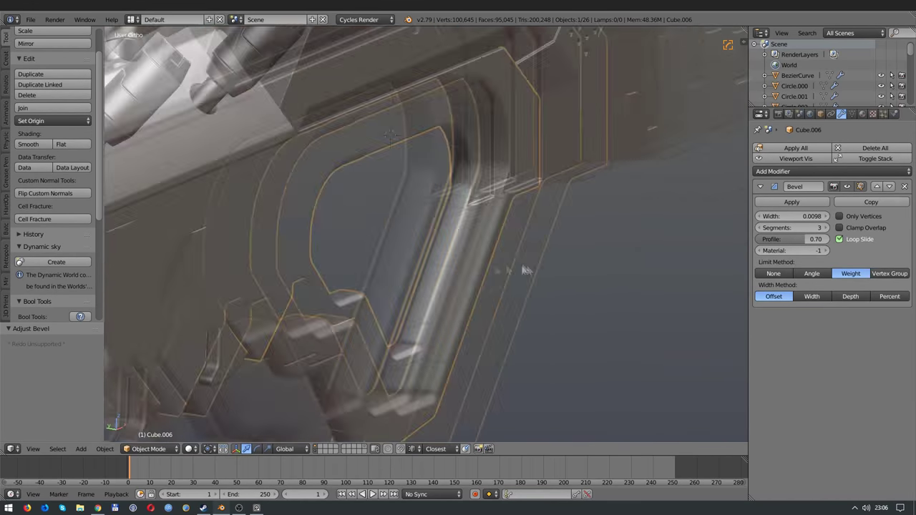
Step: Symmetrize the trigger guard along Y and switch to front view
{"action": "key", "text": "q"}
{"action": "left_click", "coordinate": [293, 328]}
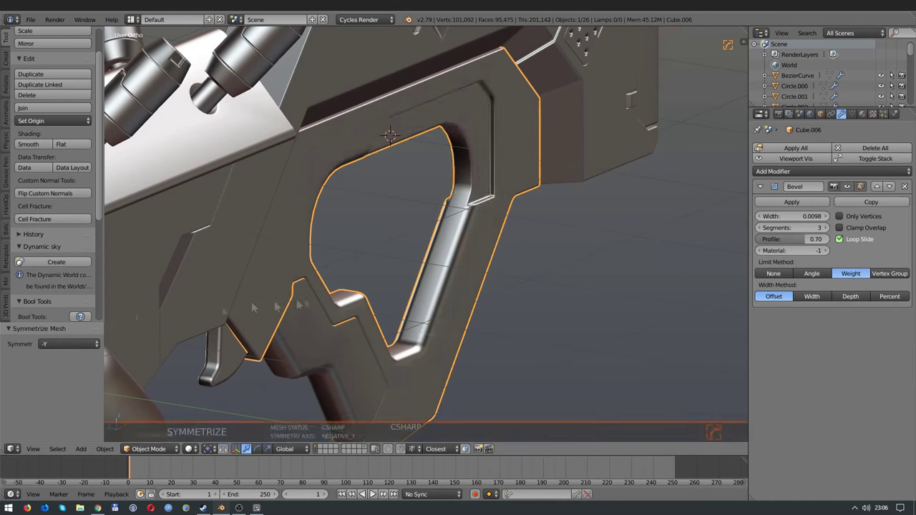
{"action": "key", "text": "KP_1"}
{"action": "scroll", "coordinate": [423, 286], "scroll_direction": "up", "scroll_amount": 3}
Step: Move a vertex near the bottom of the guard's inner edge
{"action": "key", "text": "Tab"}
{"action": "key", "text": "a"}
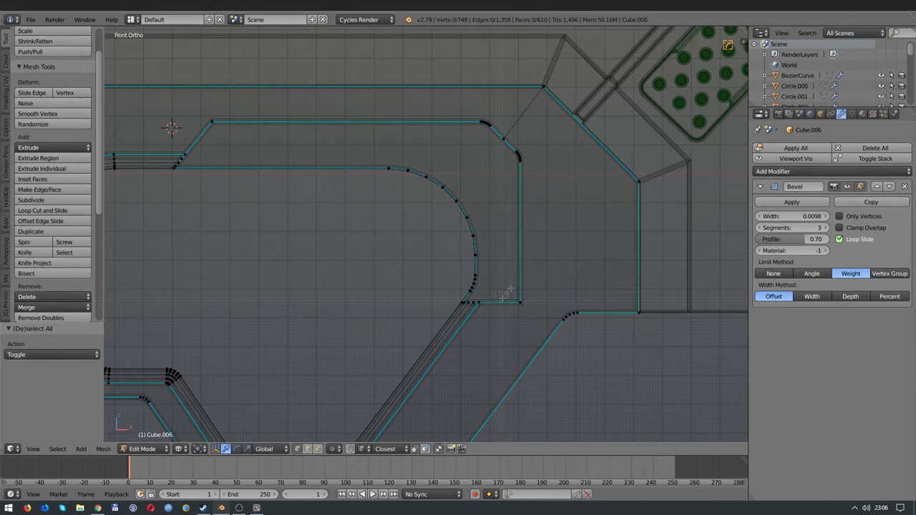
{"action": "left_click", "coordinate": [505, 225]}
{"action": "key", "text": "Tab"}
{"action": "middle_click_drag", "start_coordinate": [505, 225], "coordinate": [438, 299]}
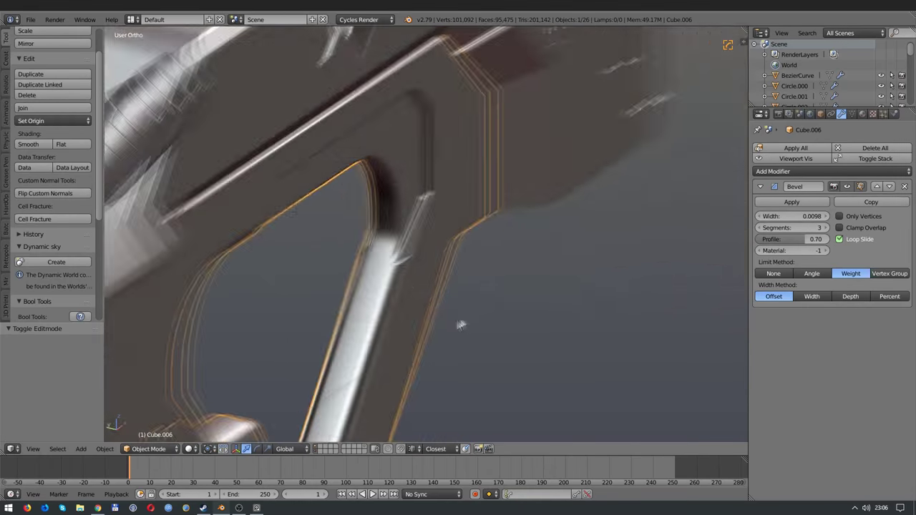
{"action": "key", "text": "Tab"}
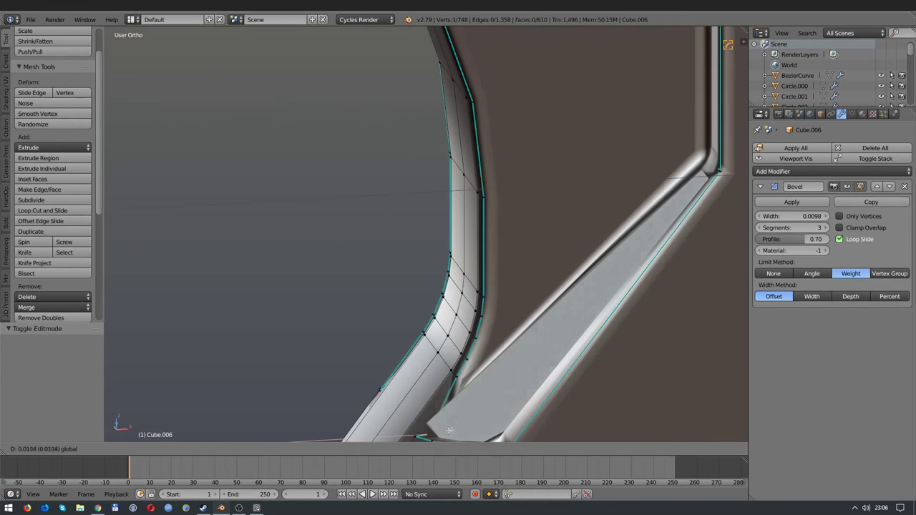
{"action": "right_click", "coordinate": [414, 434]}
{"action": "key", "text": "g"}
{"action": "left_click", "coordinate": [442, 434]}
Step: Bevel the guard's inner corner in wireframe and check the result in solid shading
{"action": "middle_click_drag", "start_coordinate": [441, 434], "coordinate": [453, 350]}
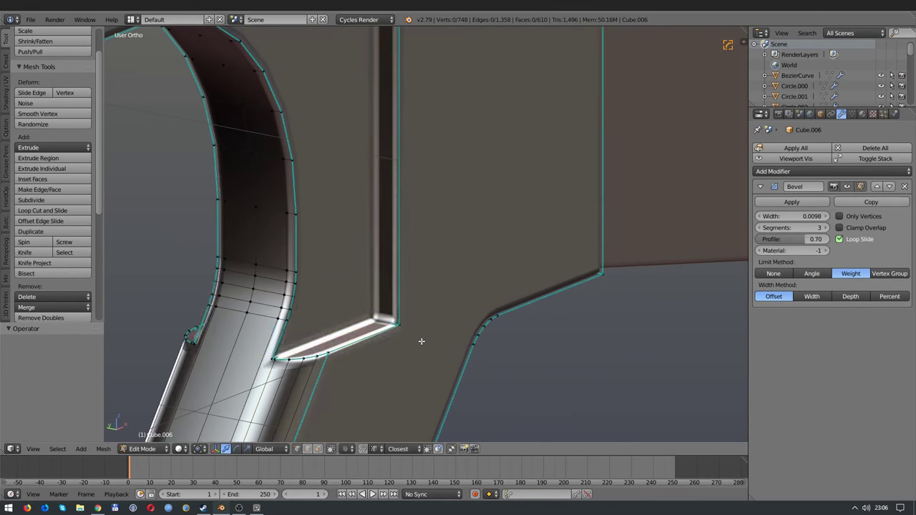
{"action": "key", "text": "z"}
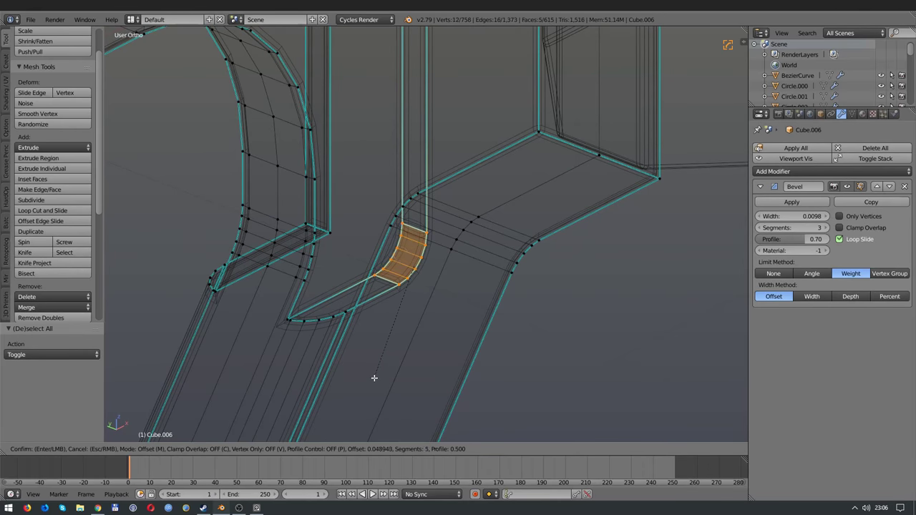
{"action": "left_click", "coordinate": [373, 378]}
{"action": "key", "text": "z"}
{"action": "key", "text": "Tab"}
{"action": "key", "text": "Tab"}
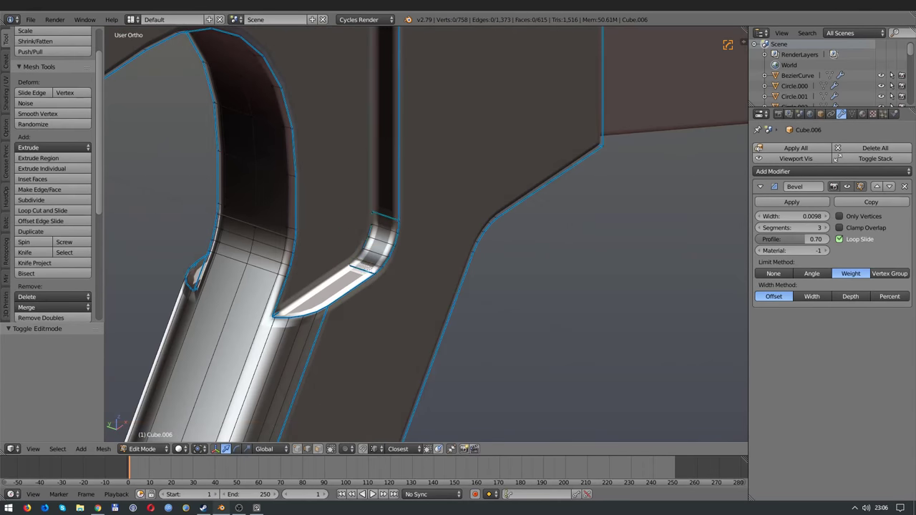
{"action": "key", "text": "Tab"}
{"action": "scroll", "coordinate": [310, 215], "scroll_direction": "up", "scroll_amount": 3}
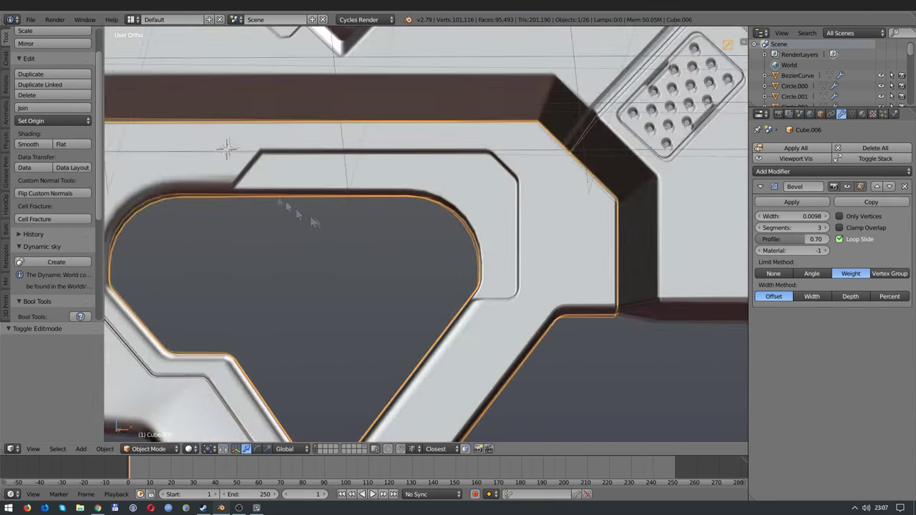
{"action": "key", "text": "Tab"}
{"action": "key", "text": "z"}
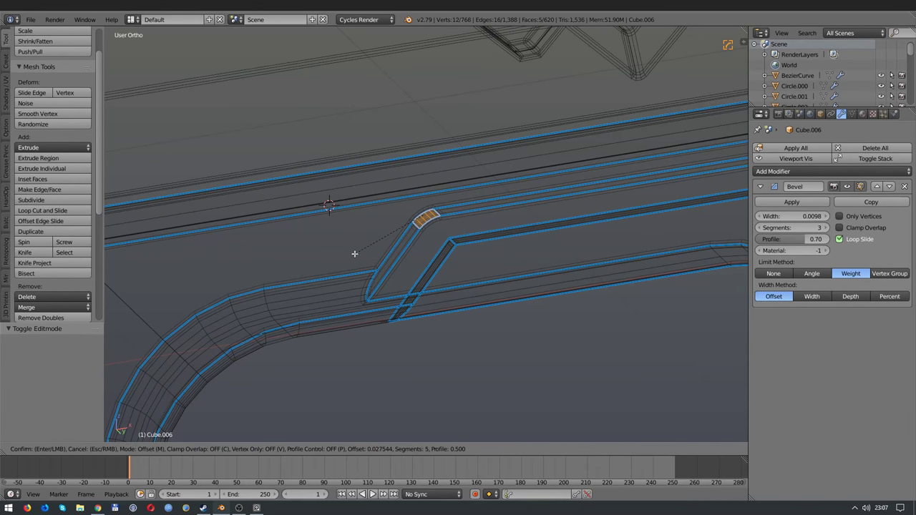
{"action": "key", "text": "Tab"}
{"action": "key", "text": "z"}
{"action": "scroll", "coordinate": [420, 276], "scroll_direction": "down", "scroll_amount": 2}
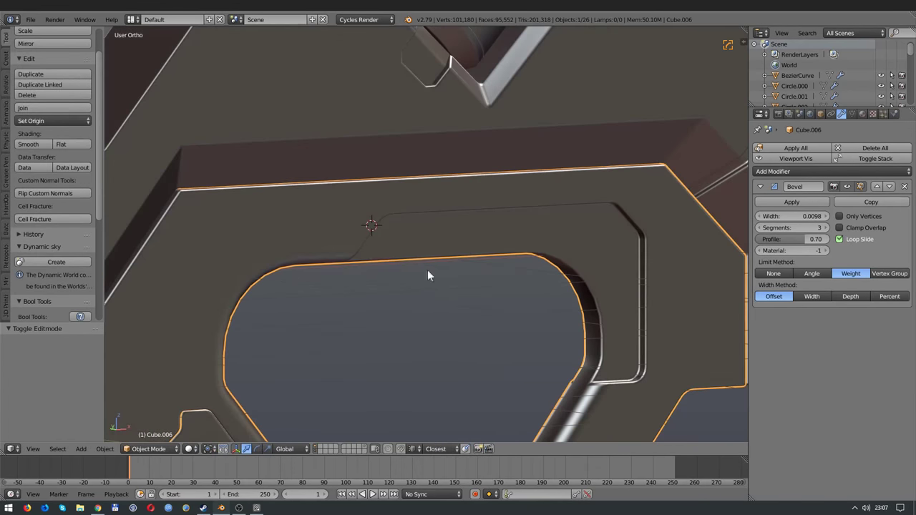
Step: Slide an edge on the guard's mesh and pick a single vertex
{"action": "left_click", "coordinate": [577, 401]}
{"action": "key", "text": "a"}
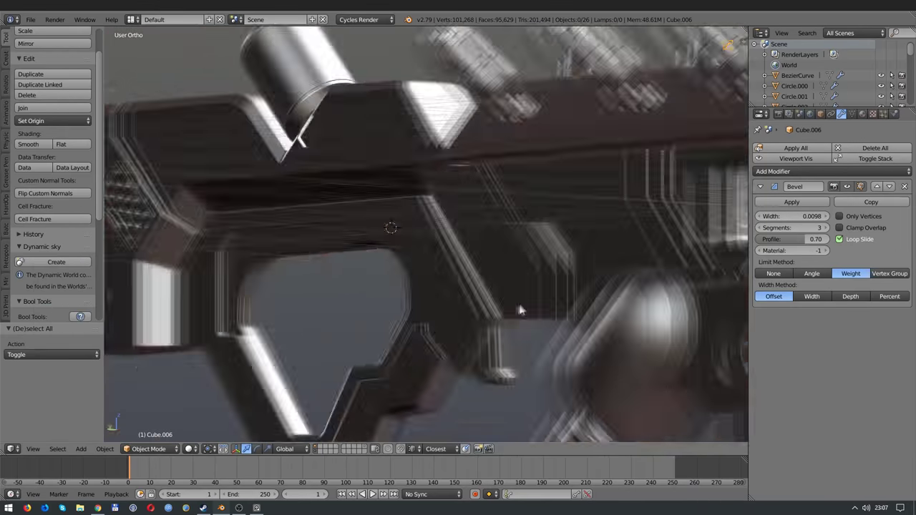
{"action": "mouse_move", "coordinate": [412, 295]}
{"action": "middle_mouse_down"}
{"action": "mouse_move", "coordinate": [378, 280]}
{"action": "mouse_move", "coordinate": [397, 350]}
{"action": "mouse_move", "coordinate": [332, 358]}
{"action": "mouse_move", "coordinate": [372, 336]}
{"action": "middle_mouse_up"}
{"action": "key", "text": "Tab"}
{"action": "scroll", "coordinate": [378, 281], "scroll_direction": "up", "scroll_amount": 3}
{"action": "key", "text": "a"}
{"action": "scroll", "coordinate": [332, 358], "scroll_direction": "up", "scroll_amount": 2}
{"action": "key", "text": "Escape"}
{"action": "right_click", "coordinate": [362, 323]}
Step: Select vertices along the guard's inner edge and nudge them slightly along Y
{"action": "middle_click_drag", "start_coordinate": [141, 184], "coordinate": [435, 328]}
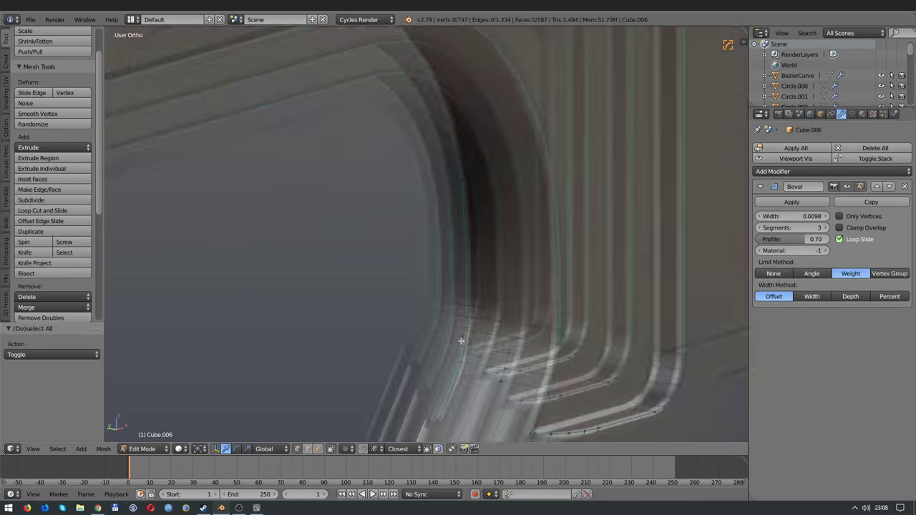
{"action": "key", "text": "a"}
{"action": "middle_click_drag", "start_coordinate": [470, 231], "coordinate": [500, 335]}
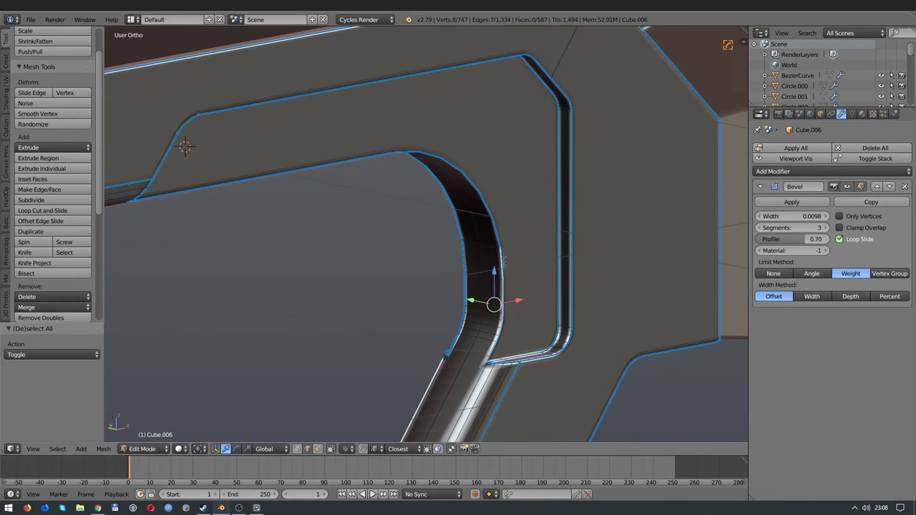
{"action": "middle_click_drag", "start_coordinate": [504, 260], "coordinate": [472, 205]}
{"action": "middle_click_drag", "start_coordinate": [404, 200], "coordinate": [299, 441]}
{"action": "key", "text": "y"}
{"action": "left_click", "coordinate": [419, 216]}
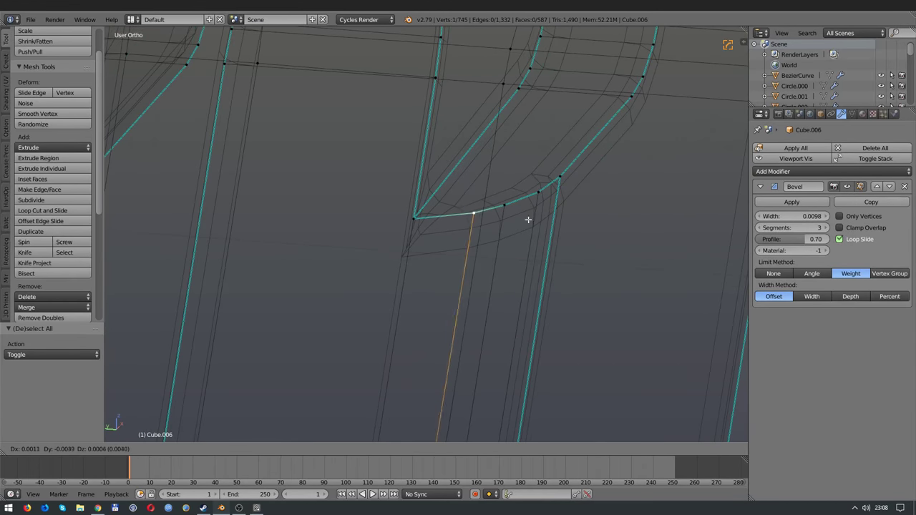
{"action": "key", "text": "z"}
{"action": "mouse_move", "coordinate": [540, 198]}
{"action": "middle_mouse_down"}
{"action": "mouse_move", "coordinate": [322, 288]}
{"action": "mouse_move", "coordinate": [341, 235]}
{"action": "middle_mouse_up"}
{"action": "key", "text": "a"}
{"action": "key", "text": "Tab"}
Step: Symmetrize the guard along Y again, clean up its mesh, and re-sharpen its edges
{"action": "key", "text": "q"}
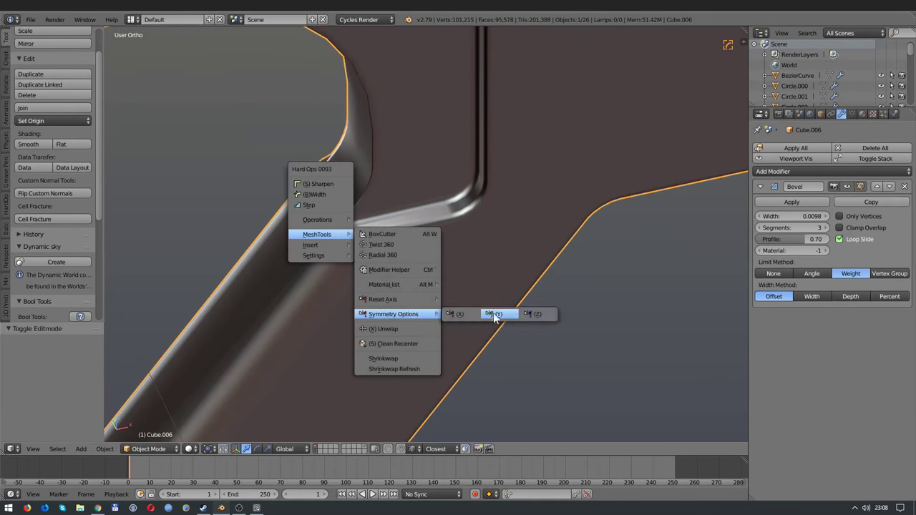
{"action": "left_click", "coordinate": [494, 315]}
{"action": "middle_click_drag", "start_coordinate": [494, 315], "coordinate": [461, 252]}
{"action": "key", "text": "Tab"}
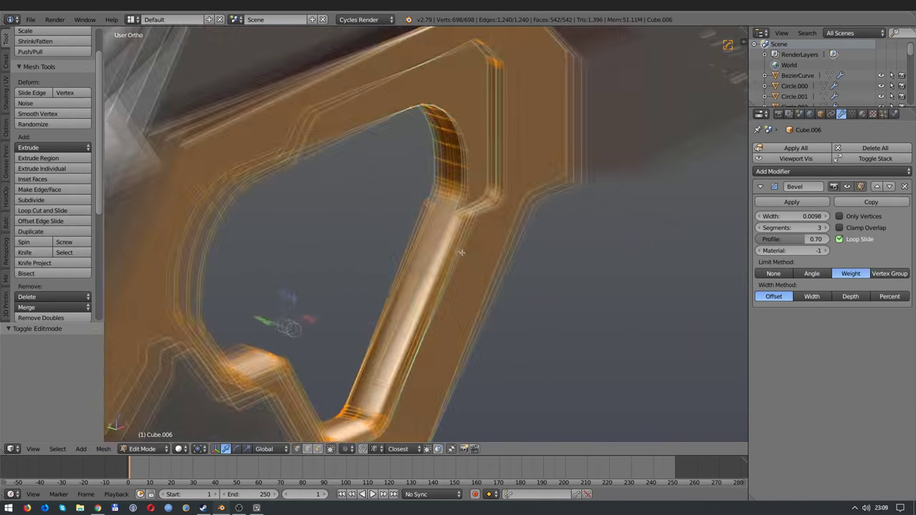
{"action": "key", "text": "q"}
{"action": "left_click", "coordinate": [492, 337]}
{"action": "key", "text": "a"}
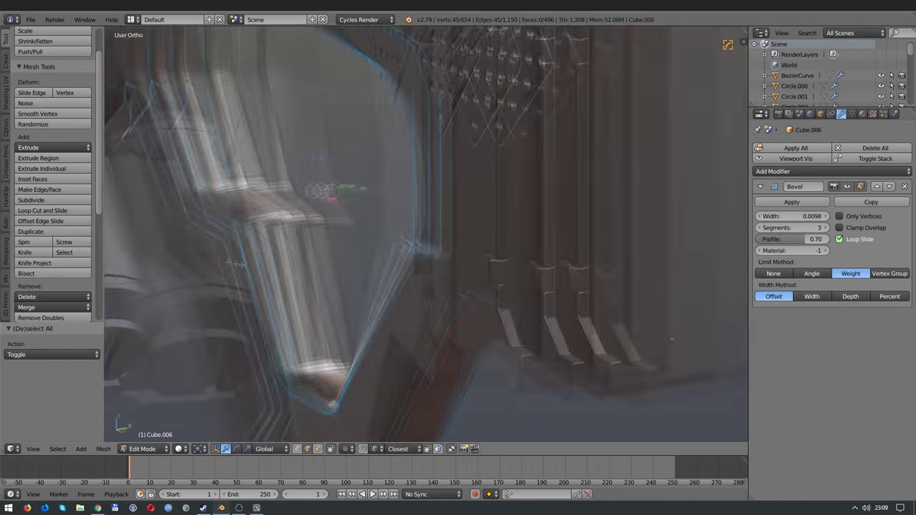
{"action": "key", "text": "q"}
{"action": "left_click", "coordinate": [351, 216]}
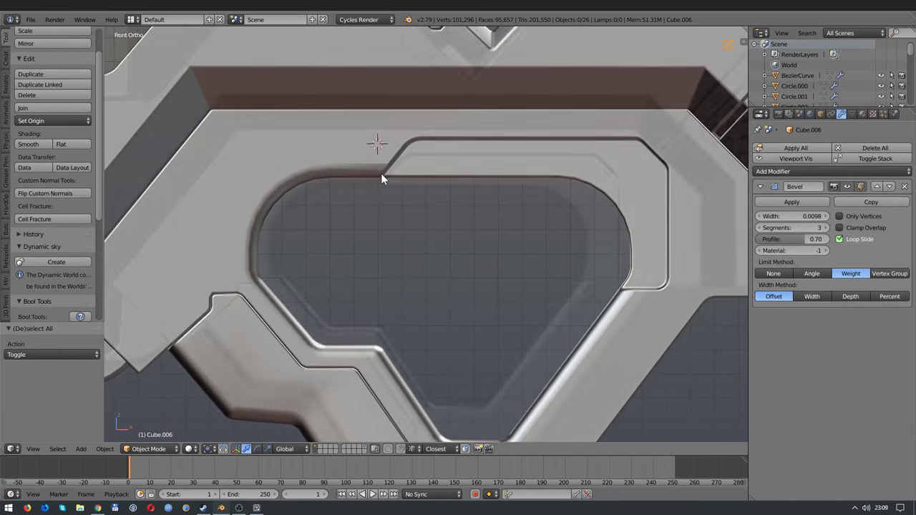
{"action": "type", "text": "cu"}
Step: Add a small cube at the 3D cursor, lower it along Z, and C-Sharpen it with a bevel
{"action": "left_click", "coordinate": [464, 289]}
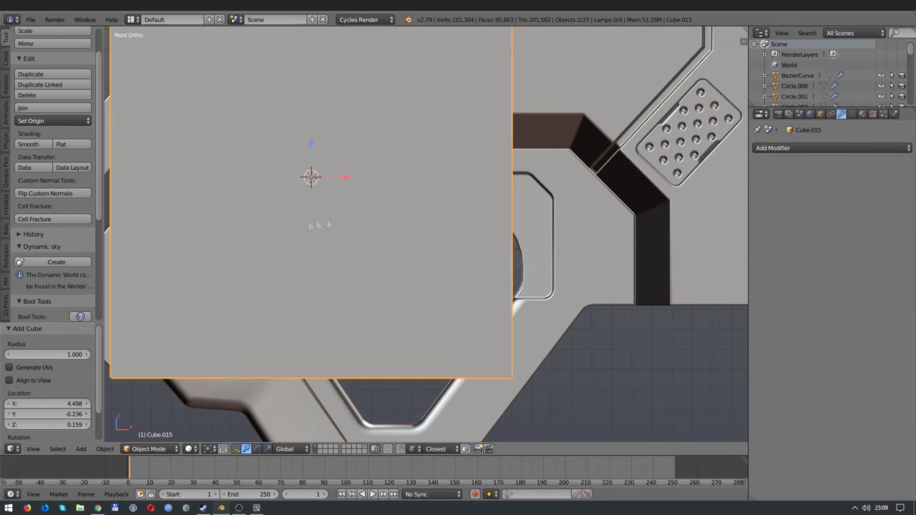
{"action": "key", "text": "s"}
{"action": "left_click", "coordinate": [197, 227]}
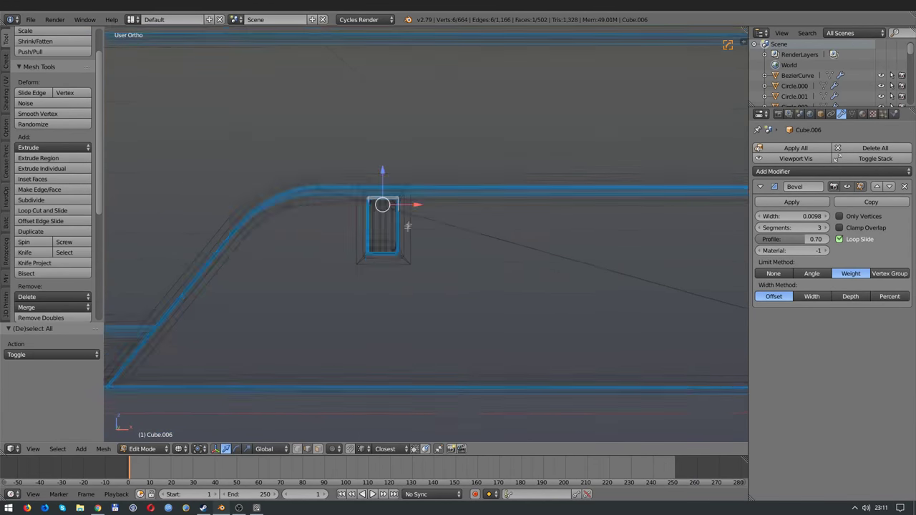
{"action": "left_click", "coordinate": [382, 186]}
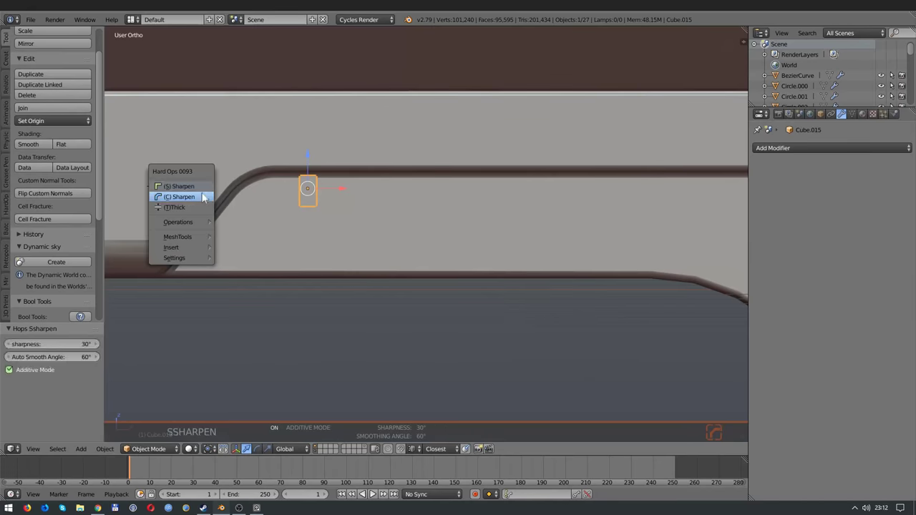
{"action": "left_click", "coordinate": [204, 198]}
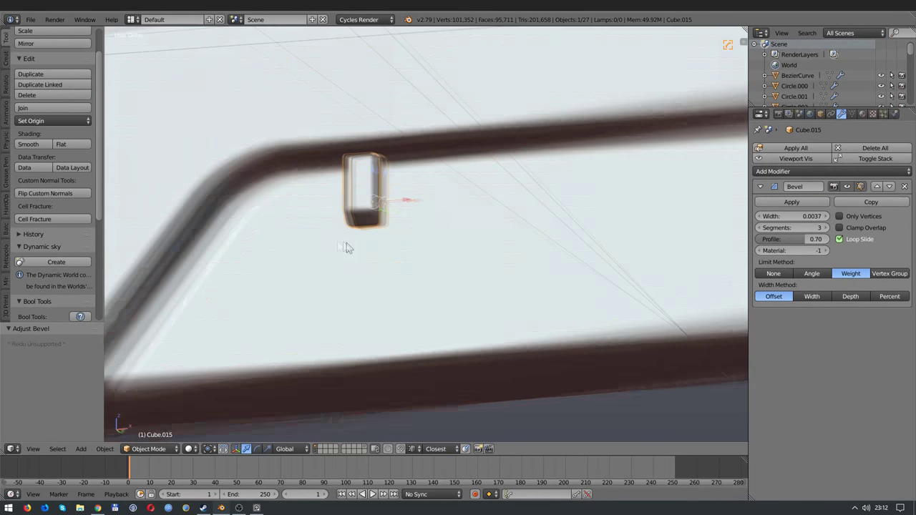
Step: Apply the peg's rotation and scale, then array it into a row of copies
{"action": "key", "text": "ctrl+a"}
{"action": "left_click", "coordinate": [351, 285]}
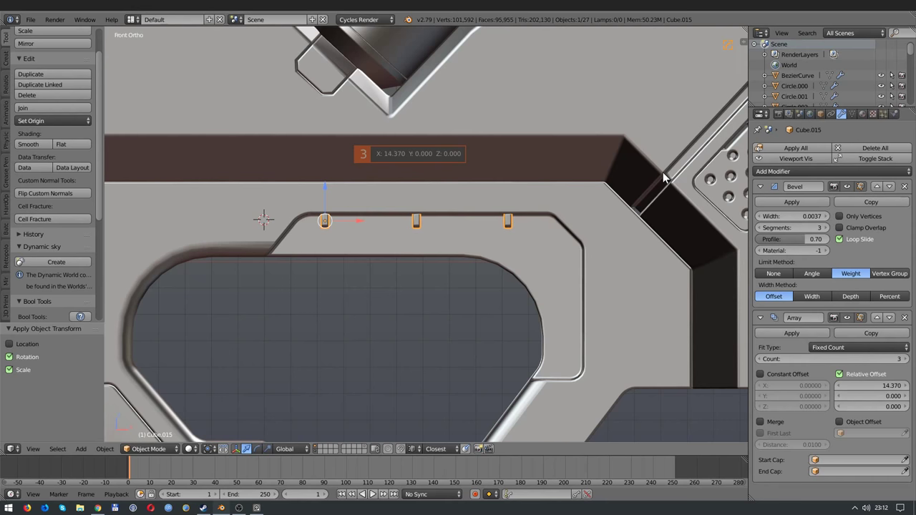
{"action": "left_click", "coordinate": [524, 235]}
{"action": "key", "text": "q"}
{"action": "left_click", "coordinate": [582, 367]}
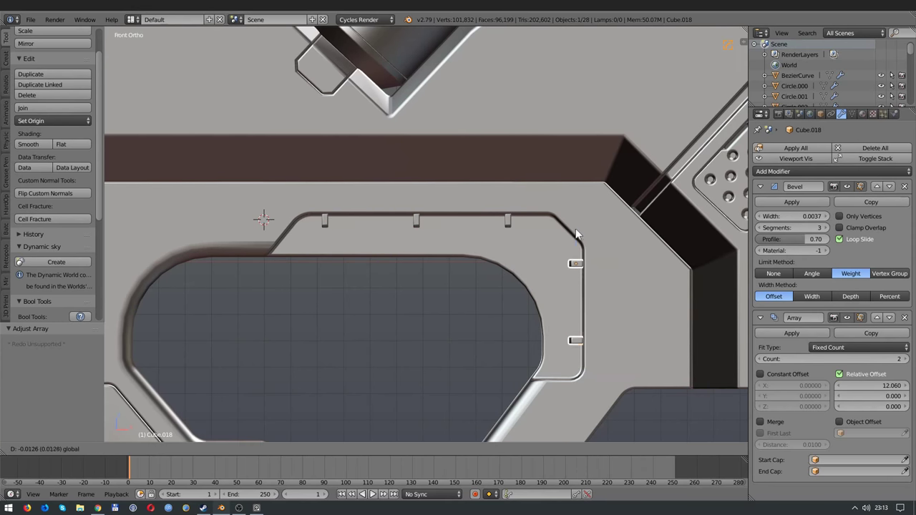
Step: Reduce the pegs' bevel segments to 2 and tighten the side row's array spacing
{"action": "key", "text": "q"}
{"action": "left_click", "coordinate": [507, 255]}
{"action": "middle_click_drag", "start_coordinate": [507, 254], "coordinate": [500, 264]}
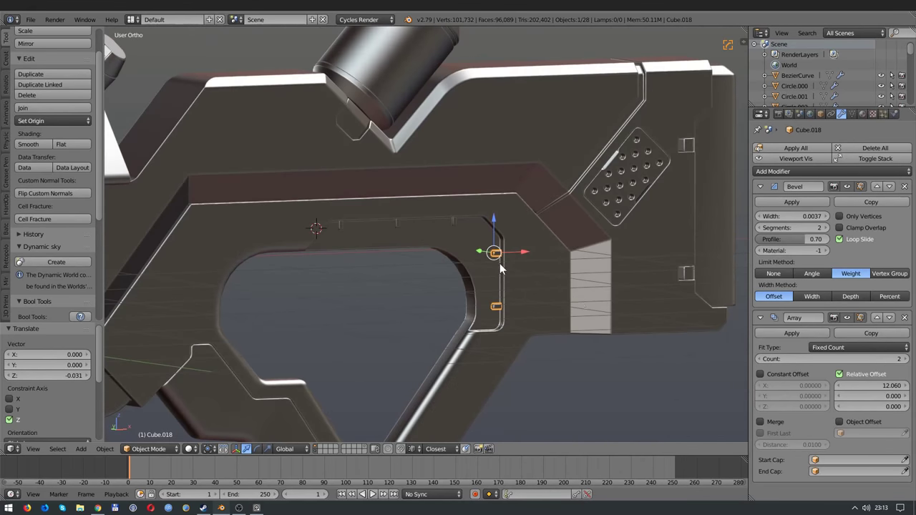
{"action": "key", "text": "q"}
{"action": "left_click", "coordinate": [583, 198]}
{"action": "middle_click_drag", "start_coordinate": [470, 194], "coordinate": [510, 231]}
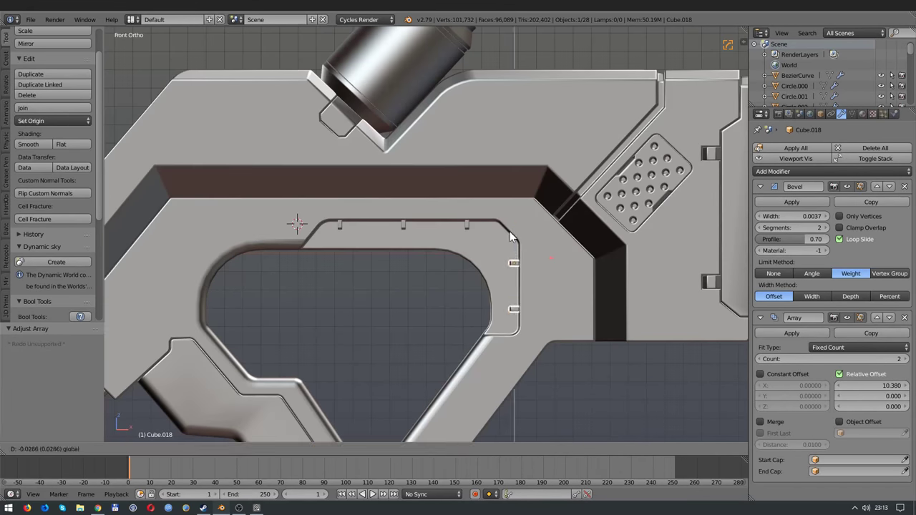
Step: Apply the arrays and join both peg rows into one object
{"action": "key", "text": "a"}
{"action": "middle_click_drag", "start_coordinate": [459, 281], "coordinate": [590, 247]}
{"action": "key", "text": "ctrl+z"}
{"action": "left_click", "coordinate": [792, 333]}
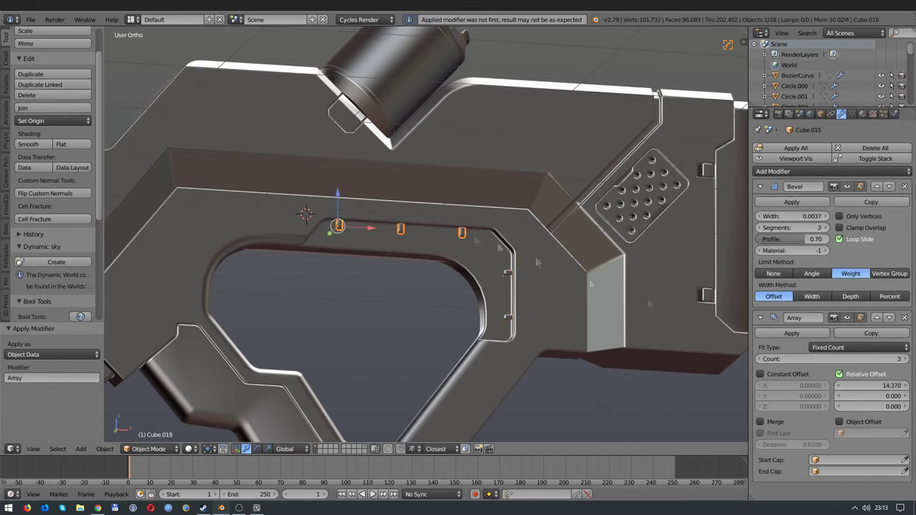
{"action": "key", "text": "ctrl+j"}
Step: Set the joined pegs' origin to the 3D cursor and clean up their mesh
{"action": "middle_click_drag", "start_coordinate": [501, 279], "coordinate": [551, 294]}
{"action": "key", "text": "KP_Decimal"}
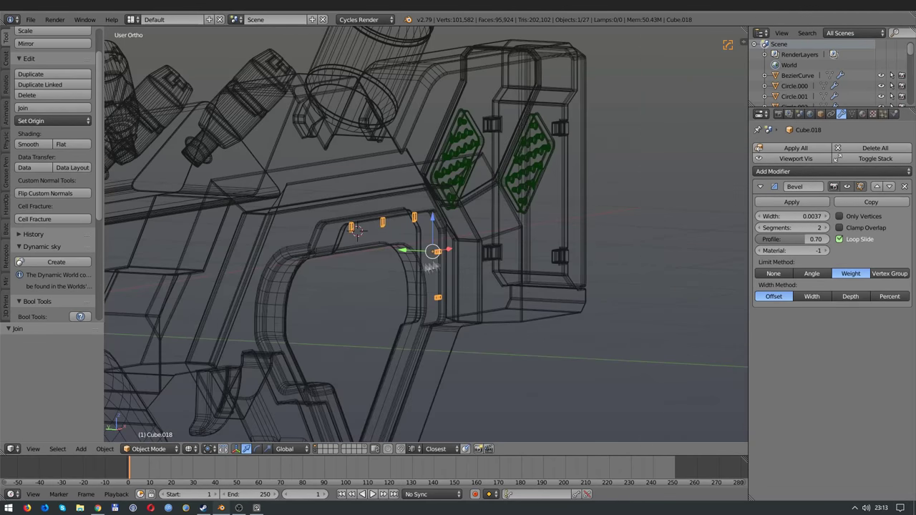
{"action": "left_click", "coordinate": [376, 309]}
{"action": "left_click", "coordinate": [54, 120]}
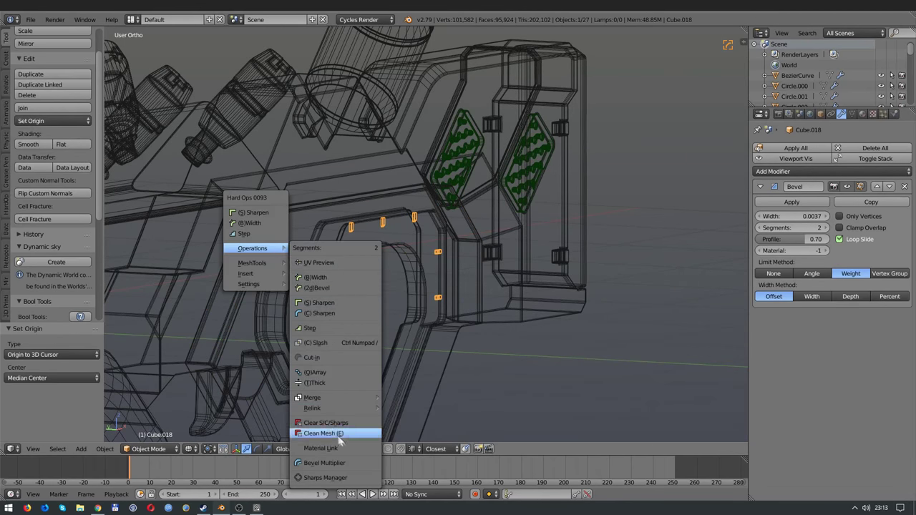
{"action": "left_click", "coordinate": [330, 315]}
{"action": "left_click", "coordinate": [69, 344]}
{"action": "left_click", "coordinate": [64, 326]}
Step: Deselect the pegs and select the bent trigger-guard piece
{"action": "key", "text": "a"}
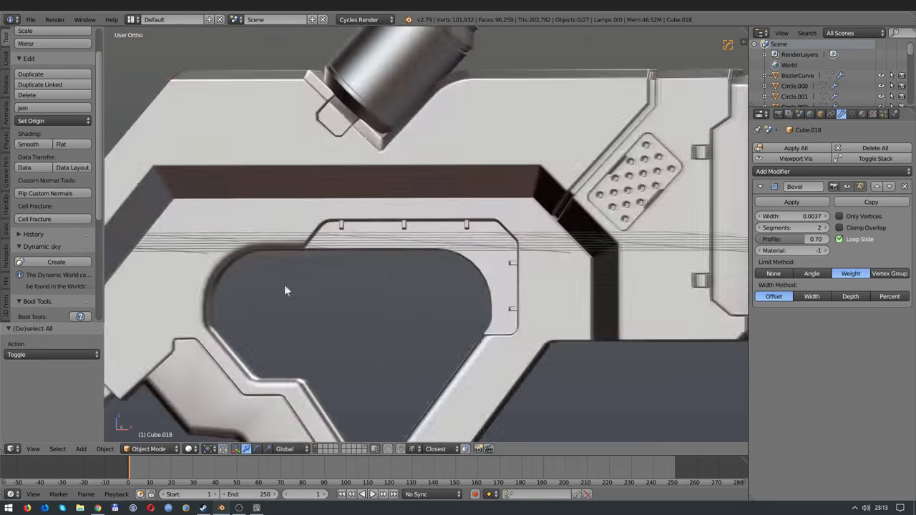
{"action": "scroll", "coordinate": [364, 284], "scroll_direction": "down", "scroll_amount": 4}
{"action": "scroll", "coordinate": [401, 287], "scroll_direction": "up", "scroll_amount": 2}
{"action": "right_click", "coordinate": [459, 290]}
Step: Isolate the trigger-guard piece in local view and mark its edges sharp with Hard Ops
{"action": "key", "text": "KP_Decimal"}
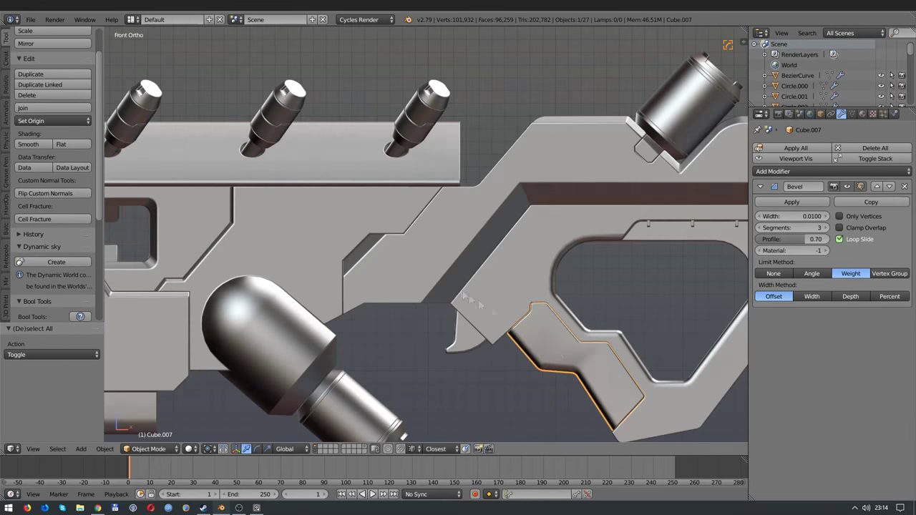
{"action": "key", "text": "Tab"}
{"action": "scroll", "coordinate": [444, 304], "scroll_direction": "up", "scroll_amount": 2}
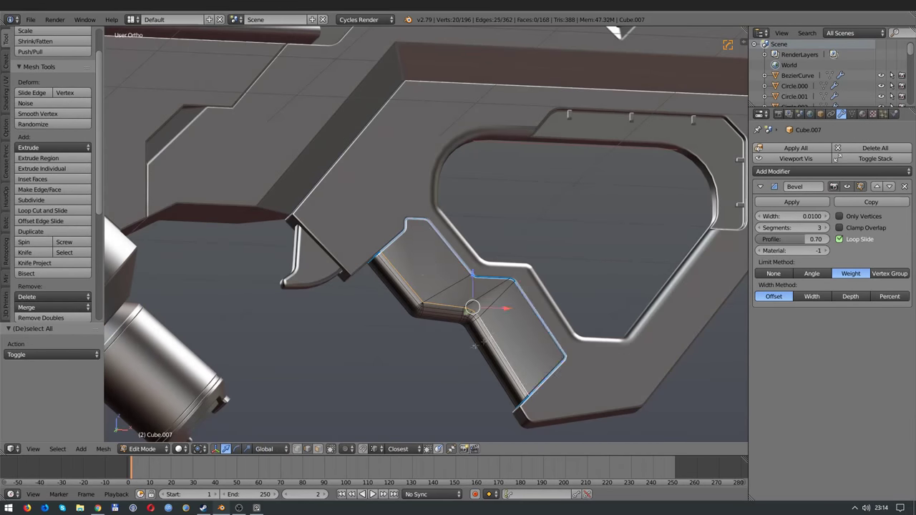
{"action": "key", "text": "KP_Divide"}
{"action": "key", "text": "q"}
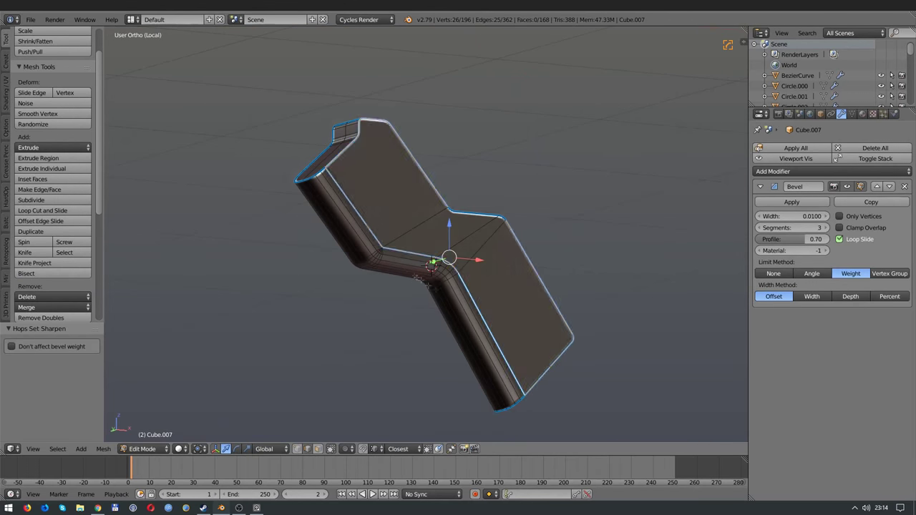
{"action": "key", "text": "a"}
{"action": "middle_click_drag", "start_coordinate": [427, 279], "coordinate": [497, 301]}
{"action": "scroll", "coordinate": [497, 301], "scroll_direction": "up", "scroll_amount": 3}
{"action": "scroll", "coordinate": [608, 343], "scroll_direction": "up", "scroll_amount": 2}
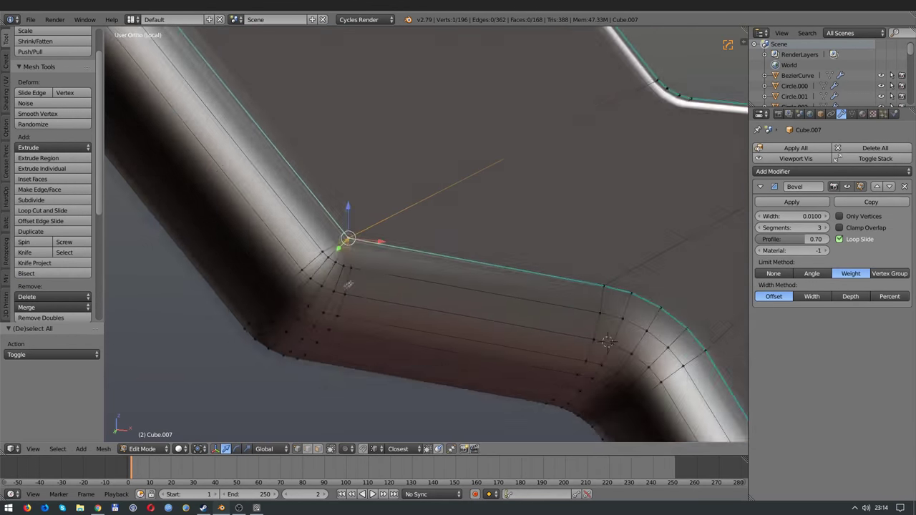
{"action": "key", "text": "Tab"}
{"action": "scroll", "coordinate": [349, 285], "scroll_direction": "down", "scroll_amount": 4}
Step: Symmetrize the piece along Y, check its bevels, and exit local view to the front
{"action": "key", "text": "q"}
{"action": "left_click", "coordinate": [429, 354]}
{"action": "left_click", "coordinate": [52, 345]}
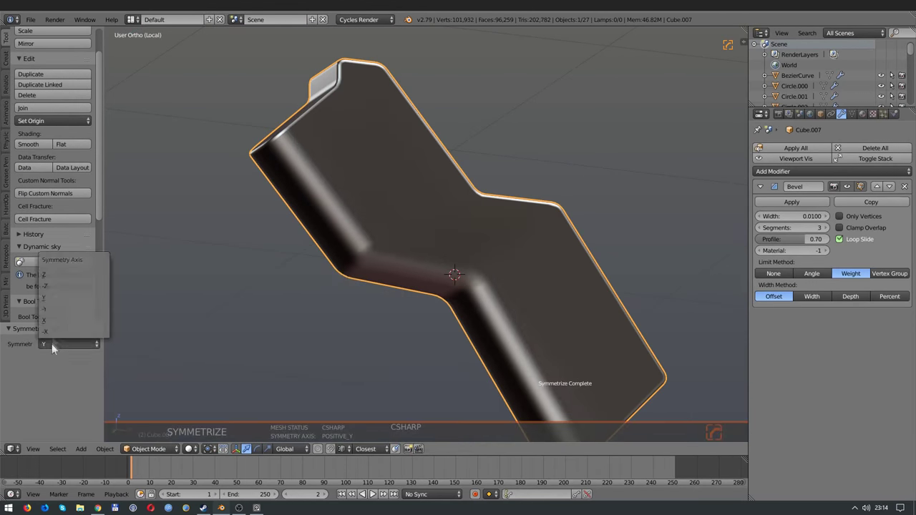
{"action": "middle_click_drag", "start_coordinate": [415, 317], "coordinate": [272, 301]}
{"action": "key", "text": "Tab"}
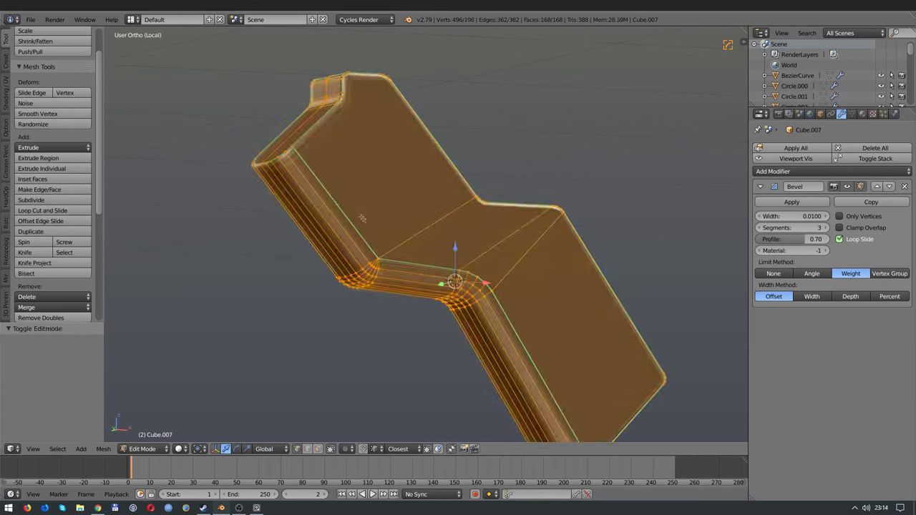
{"action": "mouse_move", "coordinate": [362, 218]}
{"action": "middle_mouse_down"}
{"action": "mouse_move", "coordinate": [284, 236]}
{"action": "mouse_move", "coordinate": [320, 227]}
{"action": "middle_mouse_up"}
{"action": "key", "text": "Tab"}
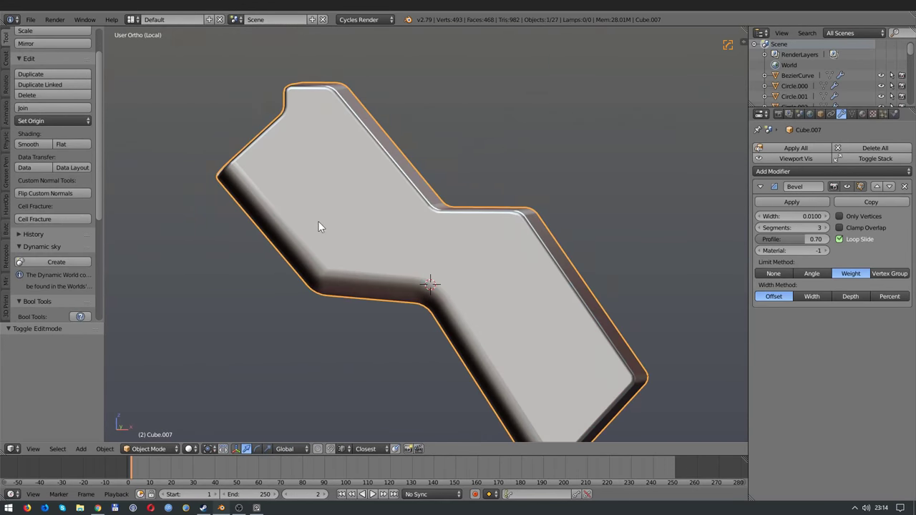
{"action": "key", "text": "KP_Divide"}
{"action": "key", "text": "a"}
{"action": "key", "text": "KP_1"}
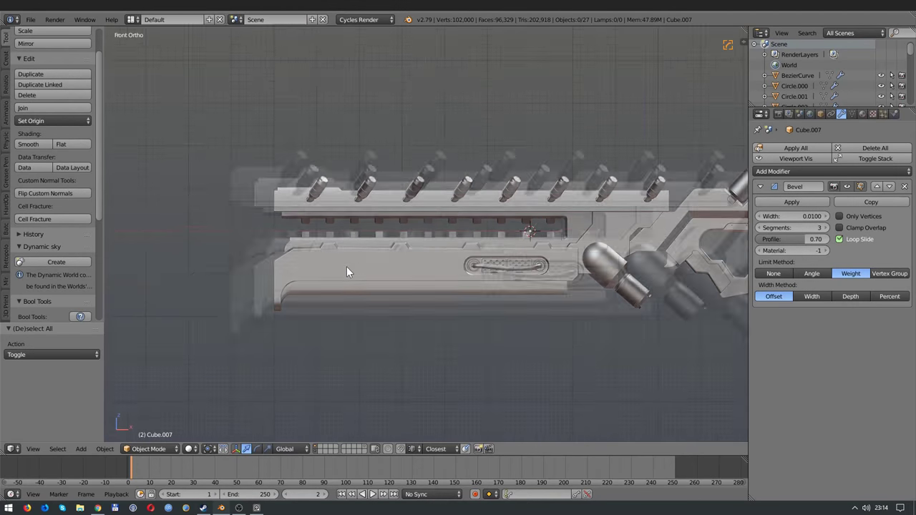
Step: Isolate Cube.013 and nudge its rounded-corner vertices in front wireframe view
{"action": "right_click", "coordinate": [345, 262]}
{"action": "key", "text": "KP_Divide"}
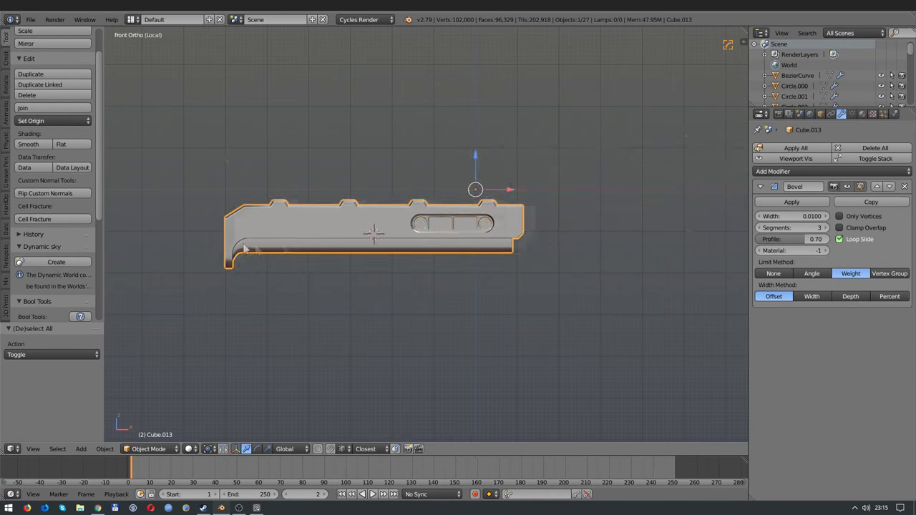
{"action": "scroll", "coordinate": [245, 248], "scroll_direction": "up", "scroll_amount": 5}
{"action": "key", "text": "Tab"}
{"action": "middle_click_drag", "start_coordinate": [245, 248], "coordinate": [293, 368]}
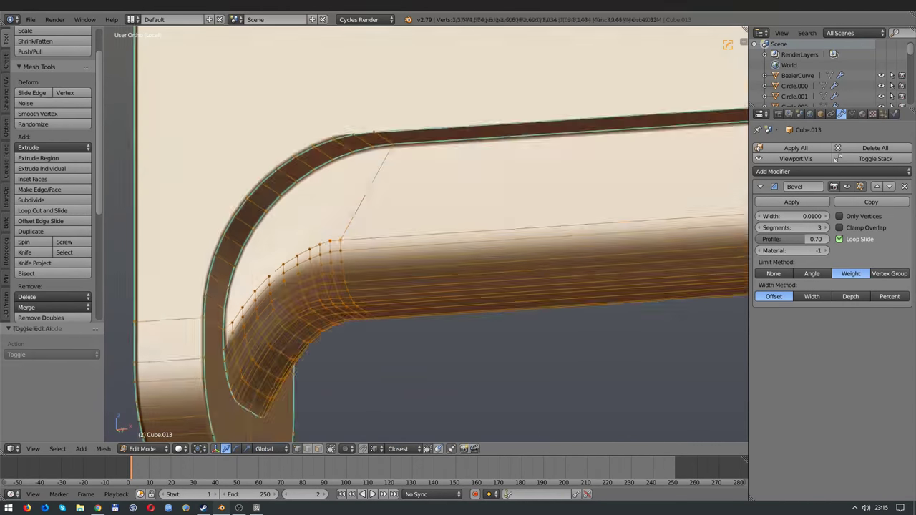
{"action": "key", "text": "a"}
{"action": "key", "text": "KP_1"}
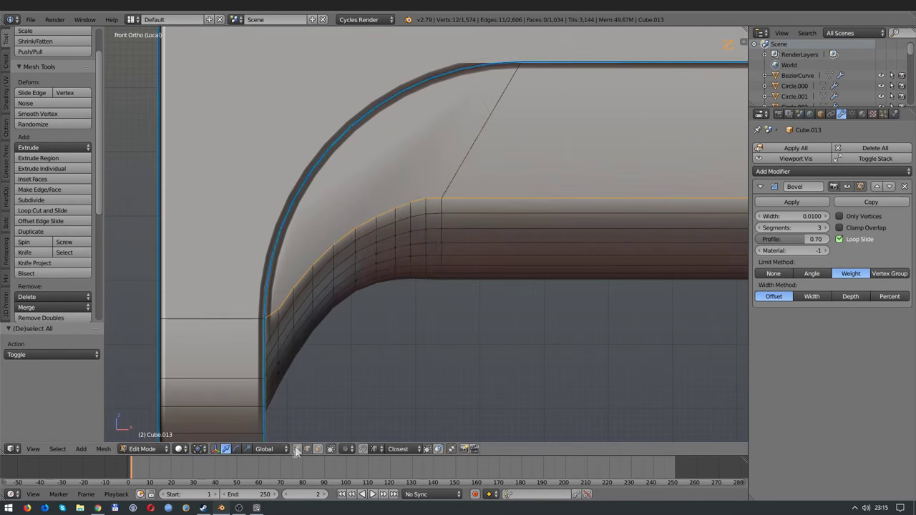
{"action": "key", "text": "z"}
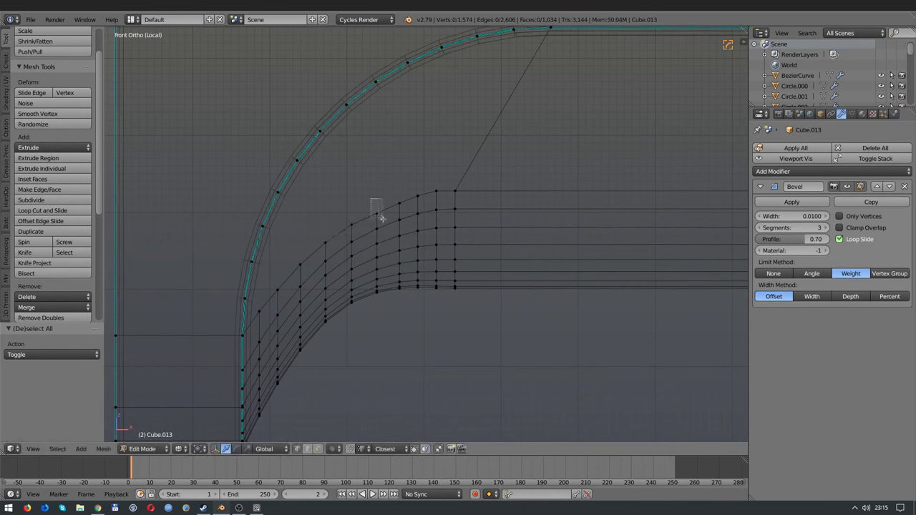
{"action": "left_click", "coordinate": [399, 166]}
{"action": "key", "text": "z"}
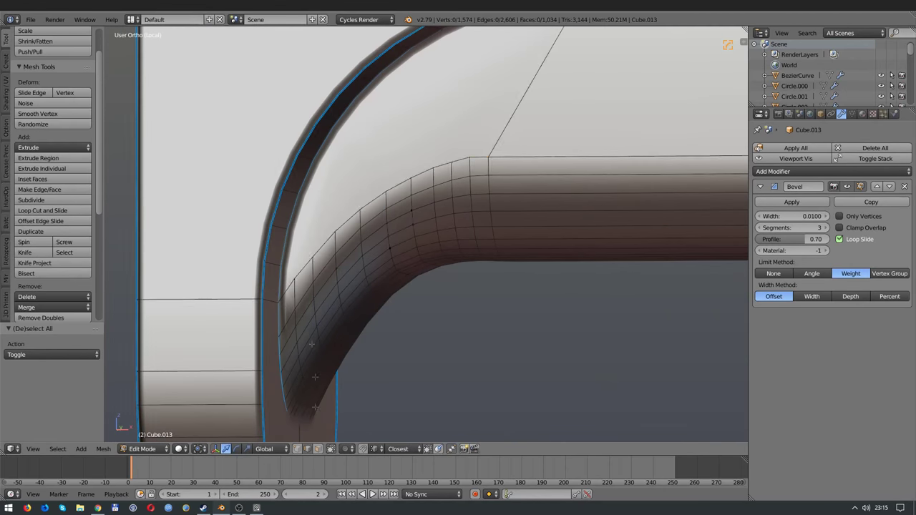
{"action": "middle_click_drag", "start_coordinate": [374, 213], "coordinate": [247, 239]}
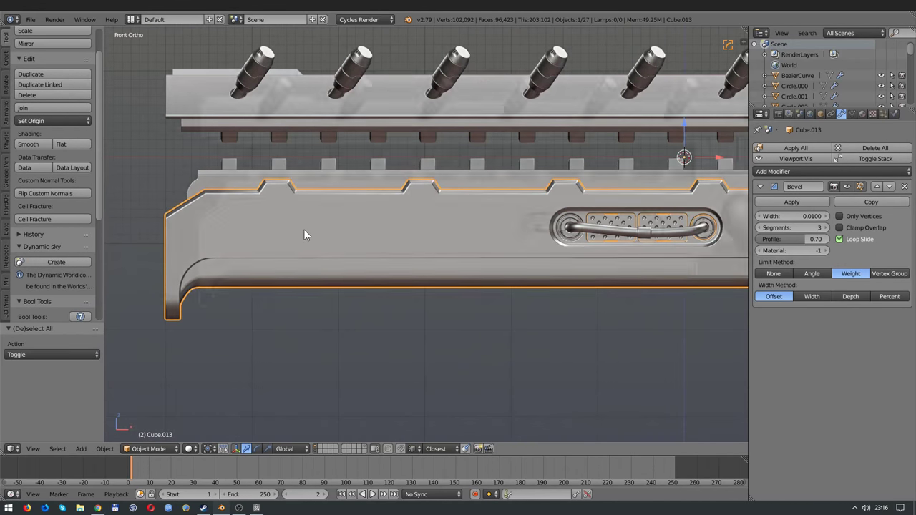
{"action": "scroll", "coordinate": [303, 235], "scroll_direction": "down", "scroll_amount": 1}
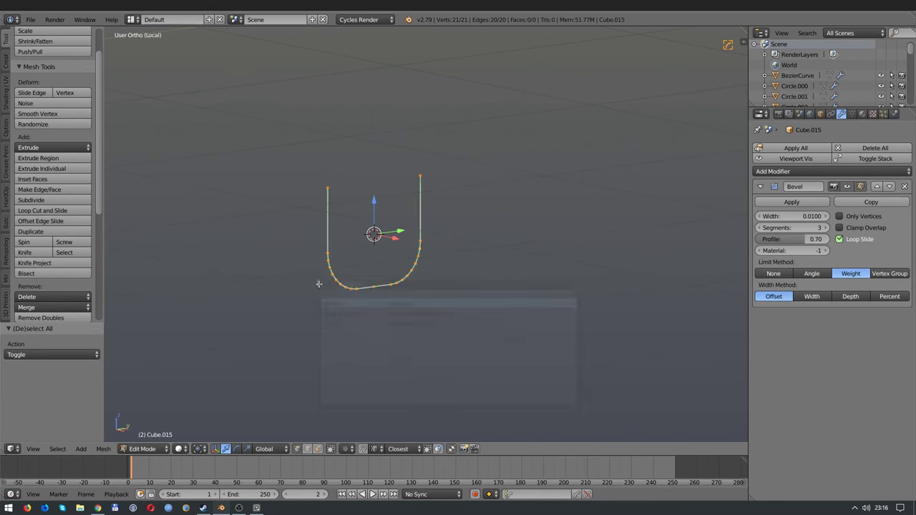
Step: Offset the U-shaped edges into a wider copy and sharpen the new part's edges
{"action": "left_click", "coordinate": [344, 304]}
{"action": "left_click", "coordinate": [44, 344]}
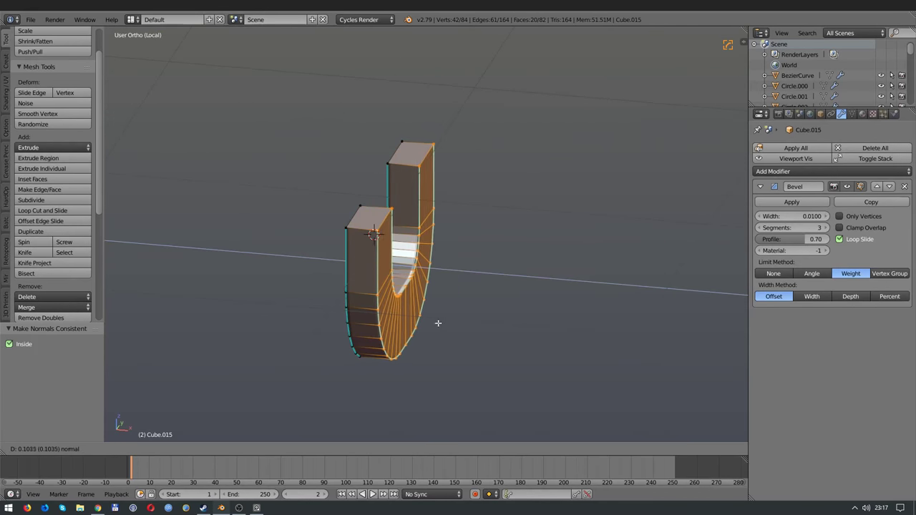
{"action": "key", "text": "Tab"}
{"action": "key", "text": "q"}
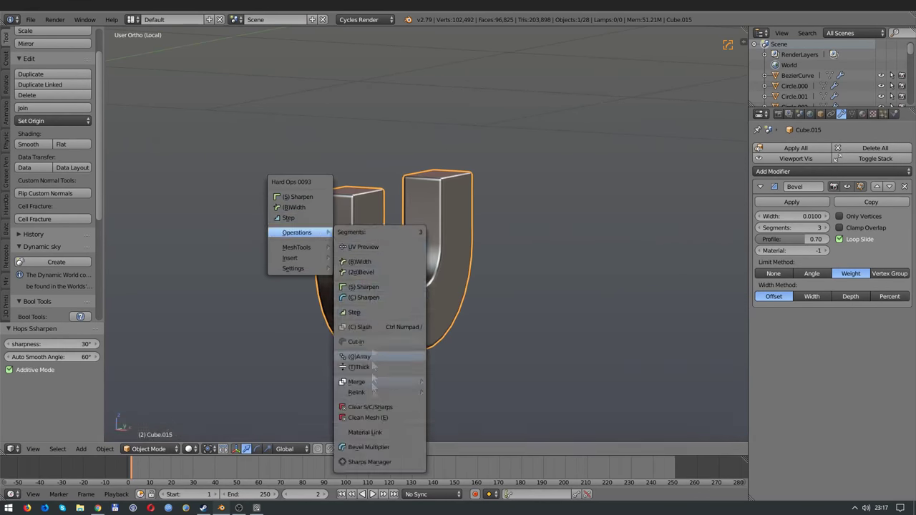
{"action": "left_click", "coordinate": [398, 89]}
Step: Remove the Bevel modifier from the U piece and view the whole gun
{"action": "key", "text": "KP_Divide"}
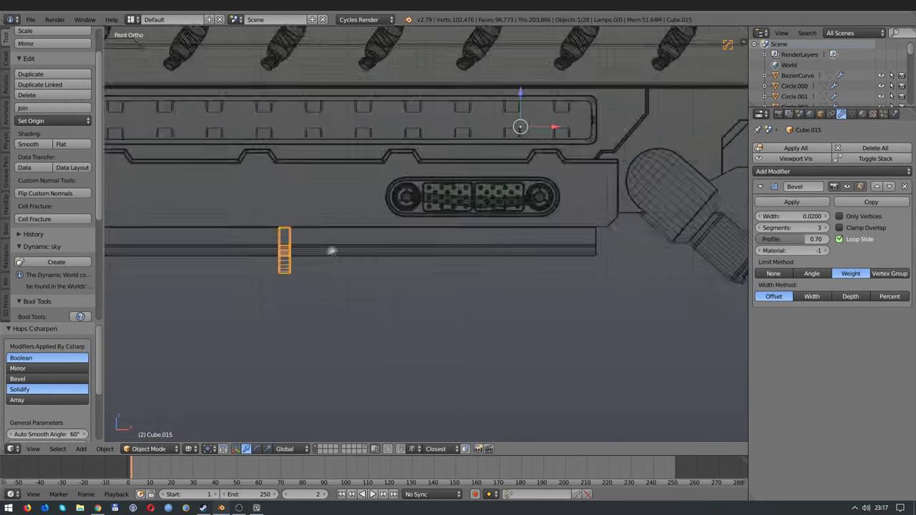
{"action": "key", "text": "ctrl+x"}
{"action": "middle_click_drag", "start_coordinate": [331, 249], "coordinate": [346, 249]}
Step: Apply the U piece's new origin and slide it along X toward the gun's left end
{"action": "key", "text": "KP_1"}
{"action": "key", "text": "q"}
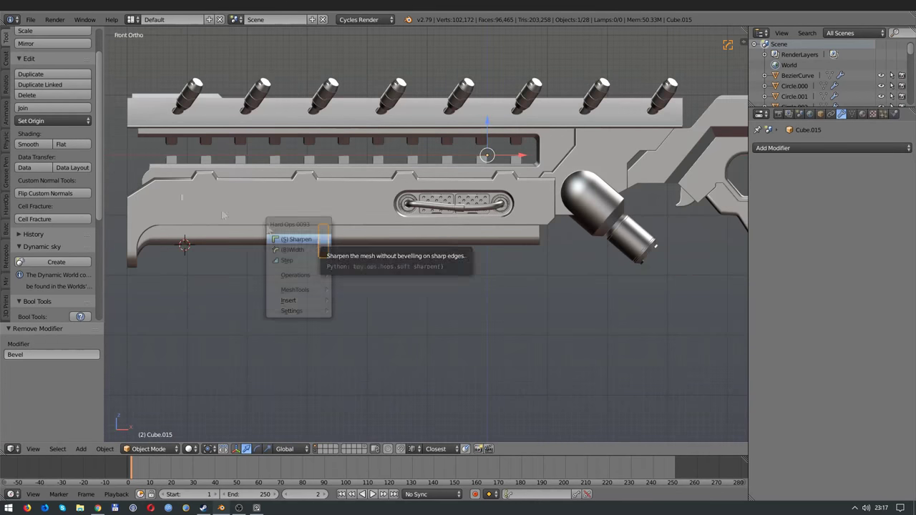
{"action": "left_click", "coordinate": [48, 145]}
{"action": "key", "text": "KP_Decimal"}
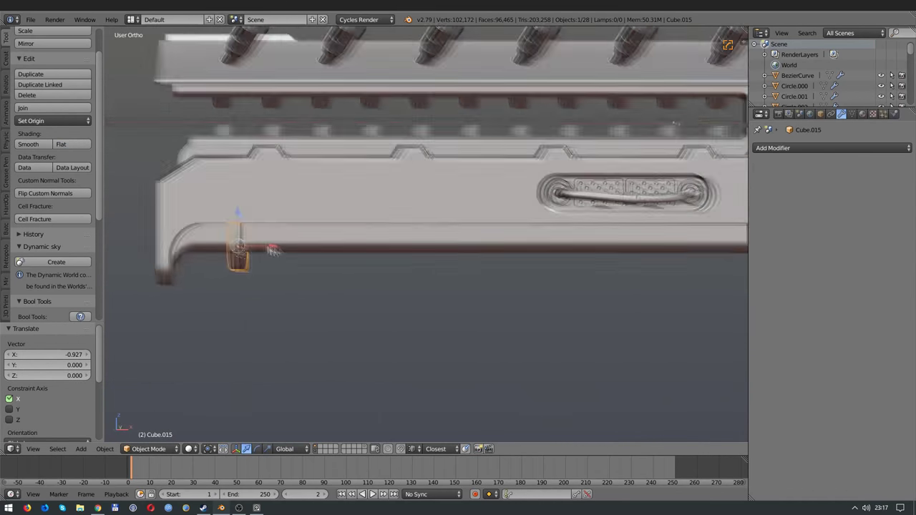
{"action": "middle_click_drag", "start_coordinate": [415, 255], "coordinate": [434, 256]}
Step: Edit the U piece's mesh in Right orthographic view with wireframe shading
{"action": "key", "text": "Tab"}
{"action": "key", "text": "z"}
{"action": "key", "text": "KP_3"}
Step: Offset the U piece's edges with Offset Edges to a wider band
{"action": "key", "text": "a"}
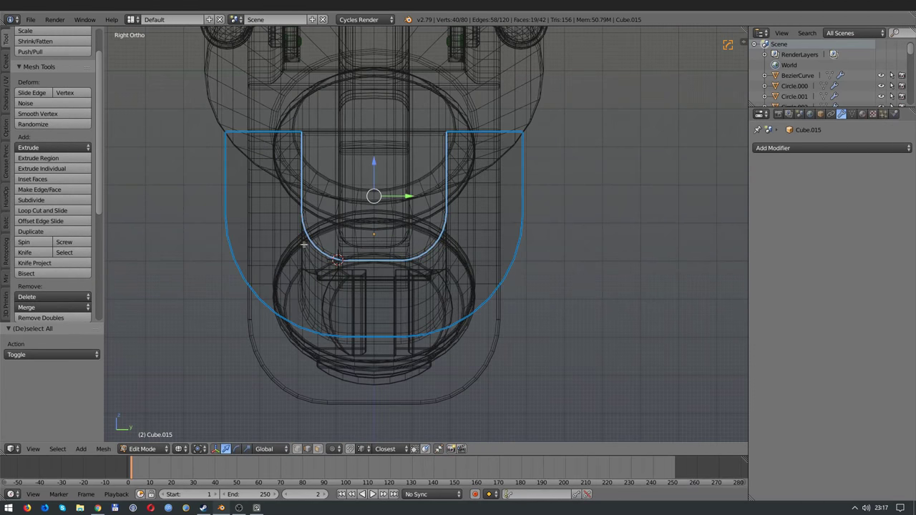
{"action": "key", "text": "space"}
{"action": "type", "text": "offset"}
{"action": "key", "text": "Return"}
{"action": "middle_click_drag", "start_coordinate": [304, 244], "coordinate": [372, 236]}
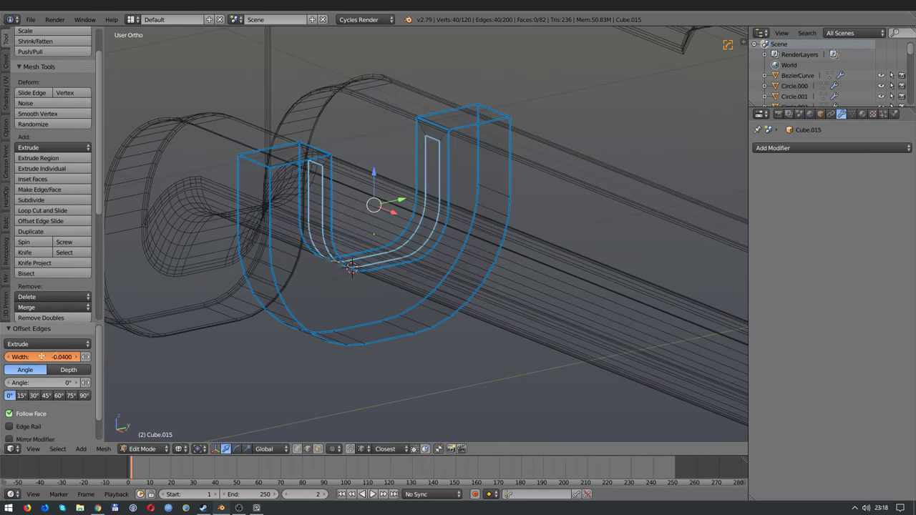
{"action": "key", "text": "a"}
{"action": "key", "text": "a"}
{"action": "middle_click_drag", "start_coordinate": [501, 272], "coordinate": [568, 271]}
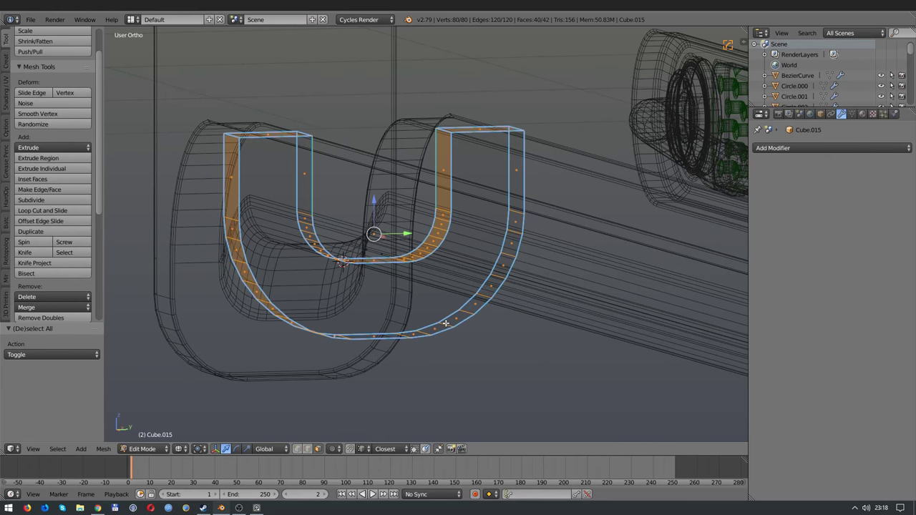
Step: Delete the unwanted faces of the U band
{"action": "right_click", "coordinate": [372, 236]}
{"action": "mouse_move", "coordinate": [437, 195]}
{"action": "middle_mouse_down"}
{"action": "mouse_move", "coordinate": [373, 236]}
{"action": "mouse_move", "coordinate": [299, 263]}
{"action": "middle_mouse_up"}
{"action": "key", "text": "x"}
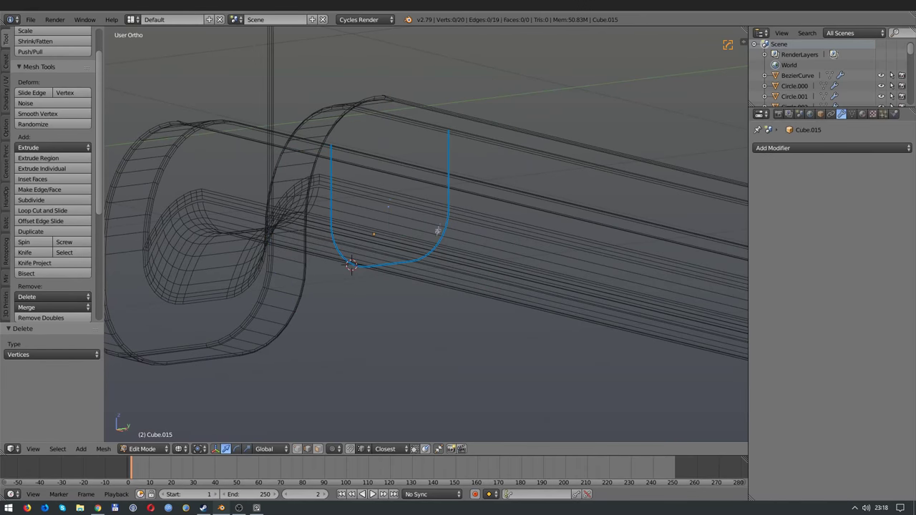
Step: Offset the remaining U edge loop again to an even width
{"action": "key", "text": "a"}
{"action": "key", "text": "space"}
{"action": "key", "text": "Return"}
{"action": "key", "text": "z"}
{"action": "mouse_move", "coordinate": [415, 258]}
{"action": "middle_mouse_down"}
{"action": "mouse_move", "coordinate": [376, 270]}
{"action": "mouse_move", "coordinate": [415, 280]}
{"action": "mouse_move", "coordinate": [348, 262]}
{"action": "mouse_move", "coordinate": [331, 147]}
{"action": "middle_mouse_up"}
{"action": "key", "text": "z"}
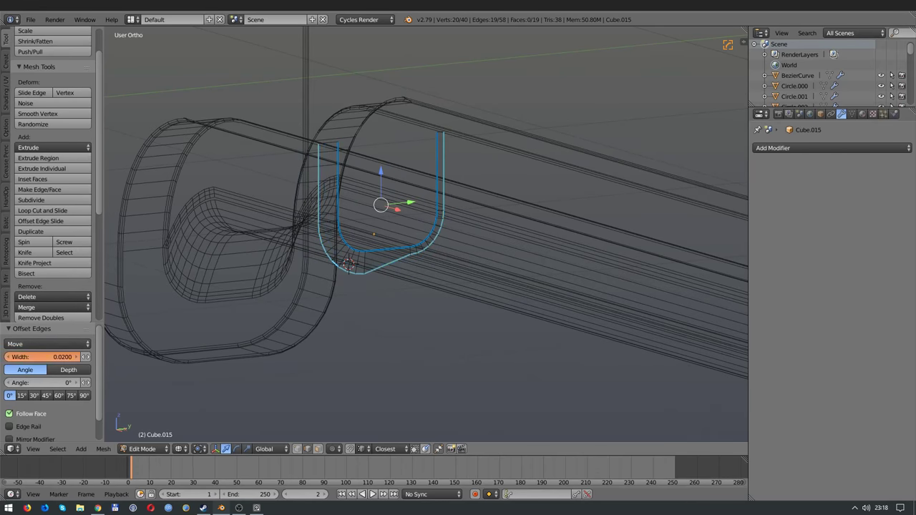
{"action": "mouse_move", "coordinate": [322, 322]}
{"action": "middle_mouse_down"}
{"action": "mouse_move", "coordinate": [470, 292]}
{"action": "mouse_move", "coordinate": [301, 284]}
{"action": "middle_mouse_up"}
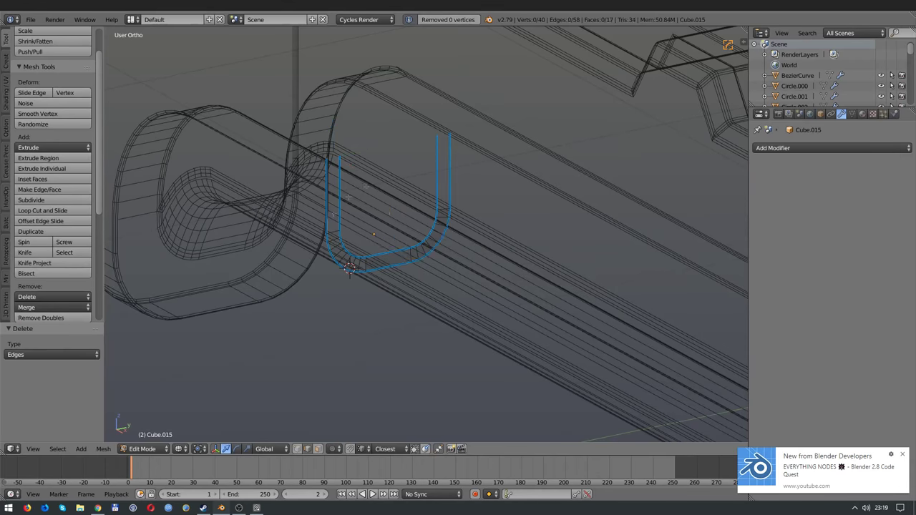
Step: Run Offset Edges once more on the loops and isolate the U piece
{"action": "key", "text": "space"}
{"action": "type", "text": "offset"}
{"action": "key", "text": "Return"}
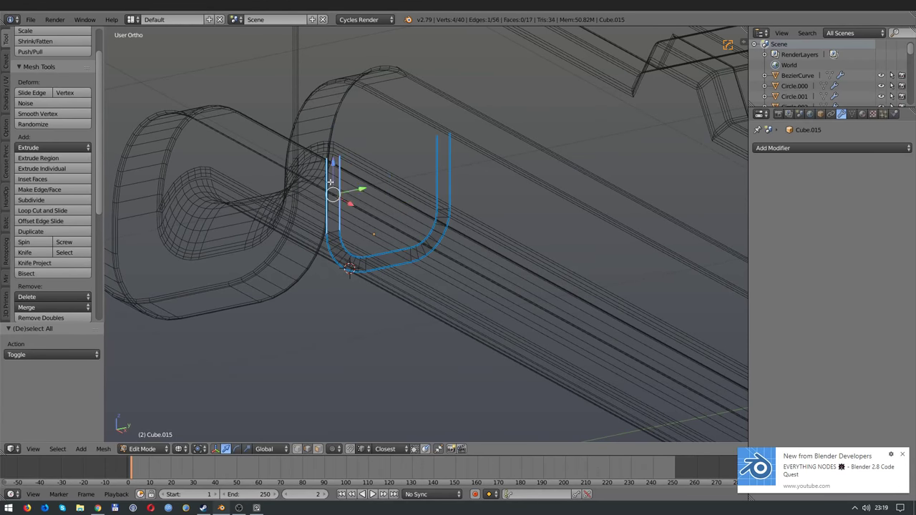
{"action": "key", "text": "Tab"}
{"action": "key", "text": "KP_Divide"}
{"action": "key", "text": "Tab"}
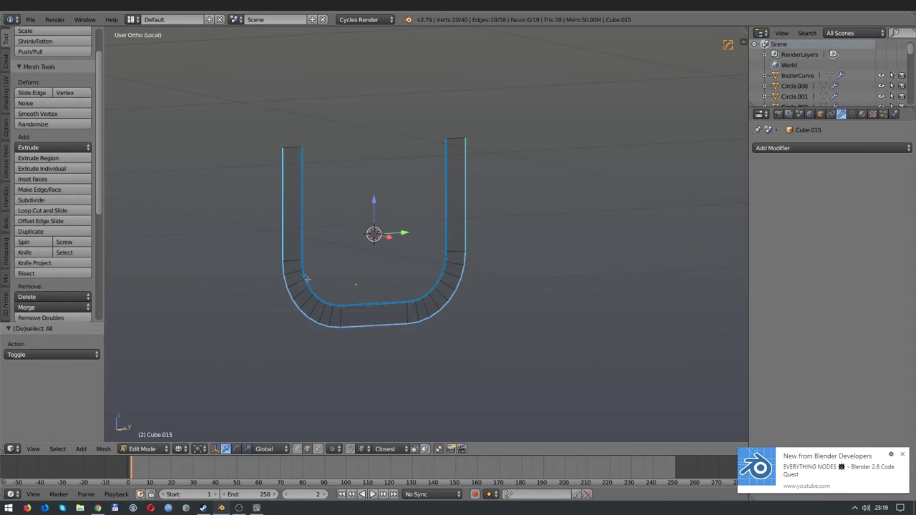
{"action": "key", "text": "ctrl+z"}
Step: Sharpen the U piece's edges with Hard Ops and show the whole scene
{"action": "key", "text": "ctrl+Tab"}
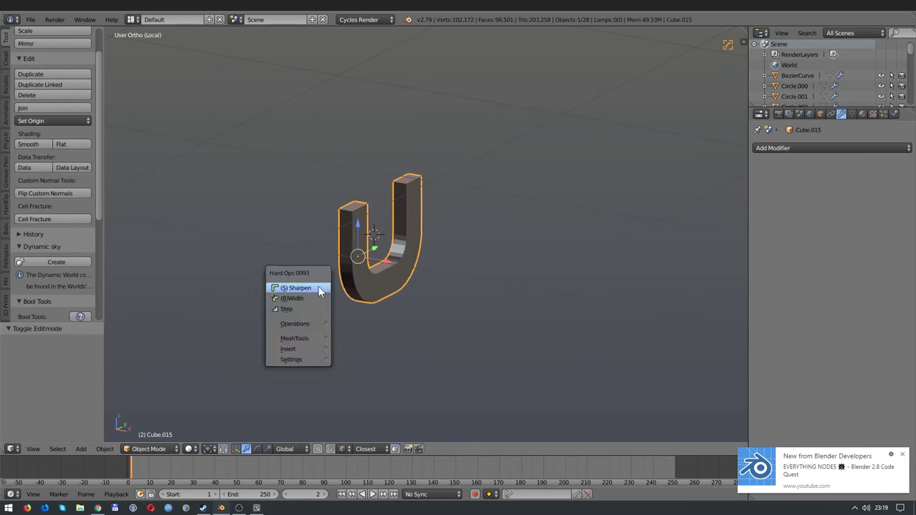
{"action": "left_click", "coordinate": [296, 288]}
{"action": "key", "text": "KP_Divide"}
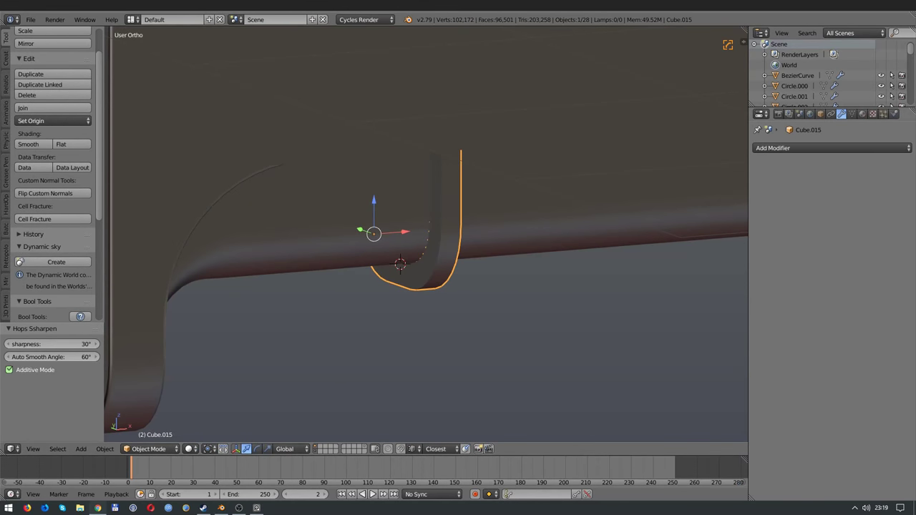
Step: Array the U piece into 20 copies along the lower rail
{"action": "key", "text": "q"}
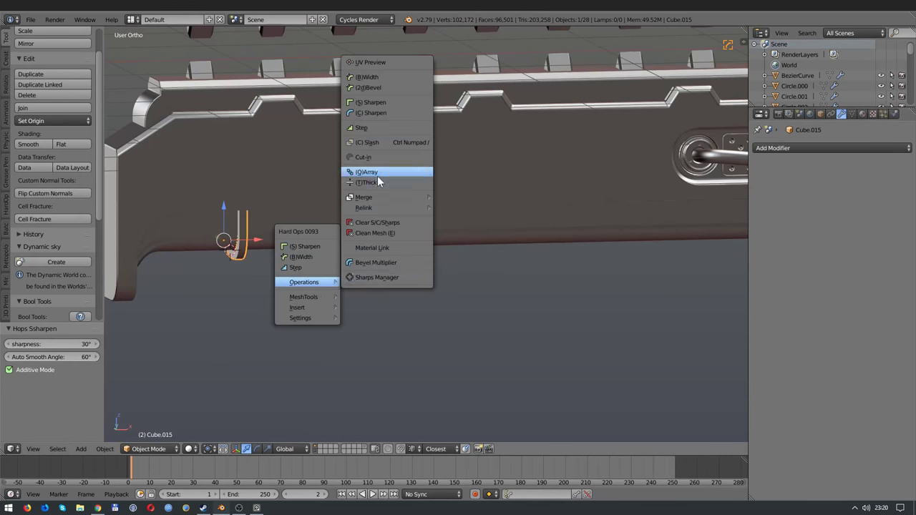
{"action": "left_click", "coordinate": [378, 176]}
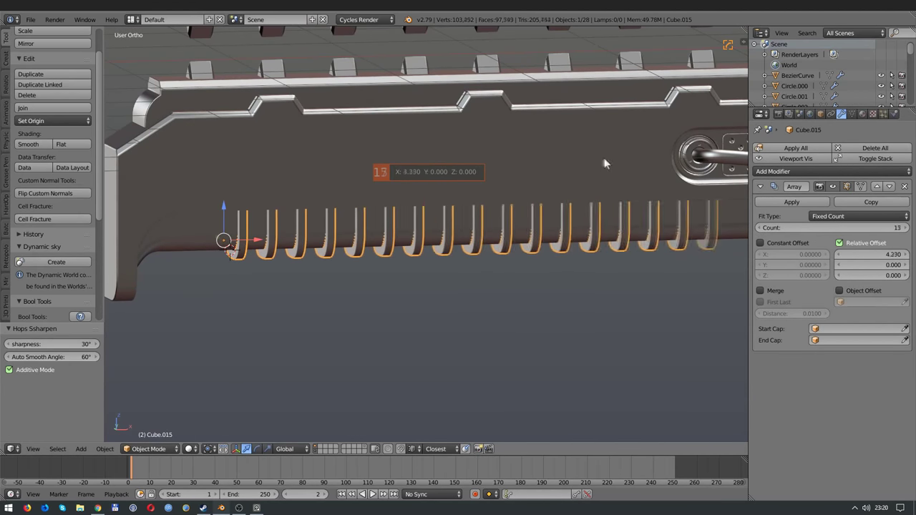
{"action": "left_click", "coordinate": [532, 210]}
{"action": "key", "text": "KP_1"}
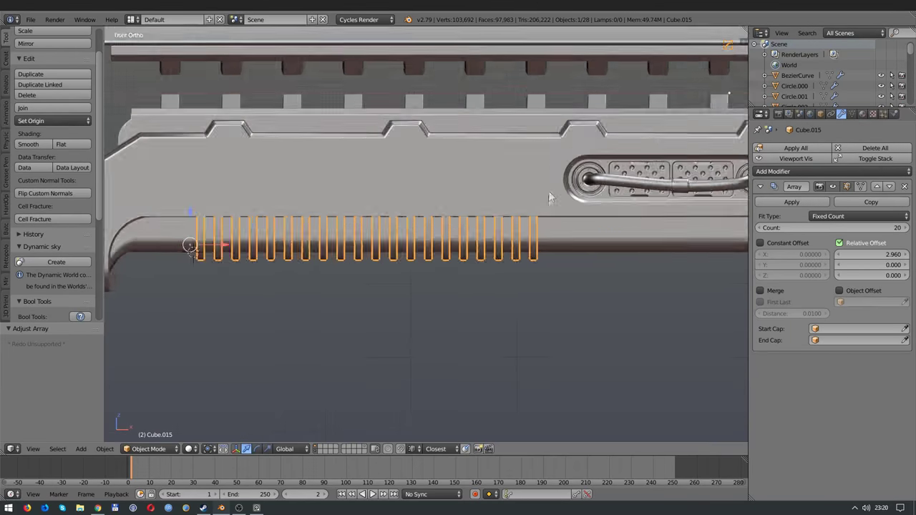
{"action": "middle_click_drag", "start_coordinate": [258, 244], "coordinate": [484, 244]}
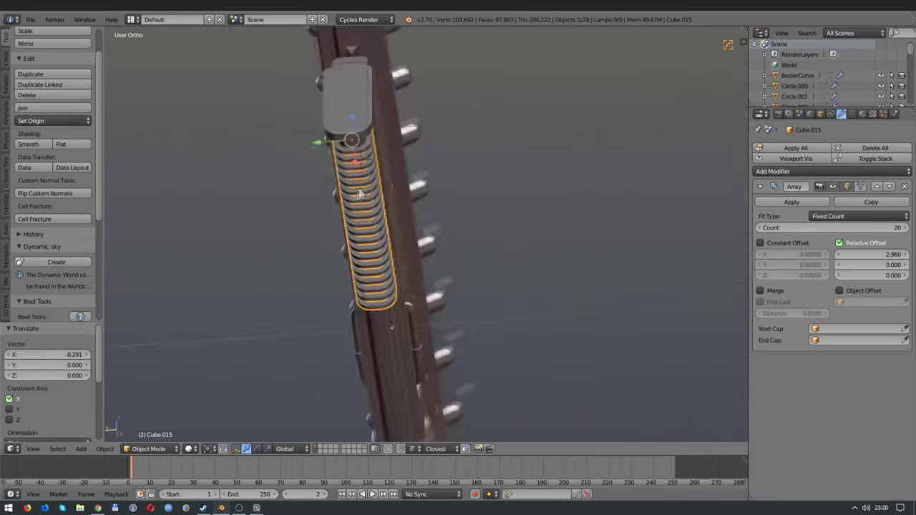
Step: Inspect the arrayed slot row, then select the gun body
{"action": "right_click", "coordinate": [484, 244]}
{"action": "scroll", "coordinate": [483, 244], "scroll_direction": "up", "scroll_amount": 3}
{"action": "right_click", "coordinate": [171, 243]}
{"action": "key", "text": "Tab"}
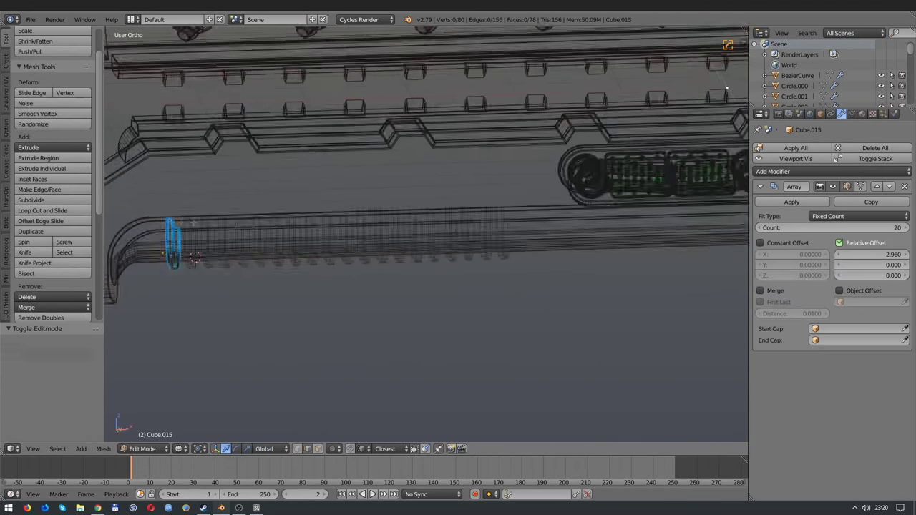
{"action": "scroll", "coordinate": [171, 215], "scroll_direction": "up", "scroll_amount": 2}
{"action": "key", "text": "Tab"}
{"action": "right_click", "coordinate": [421, 191]}
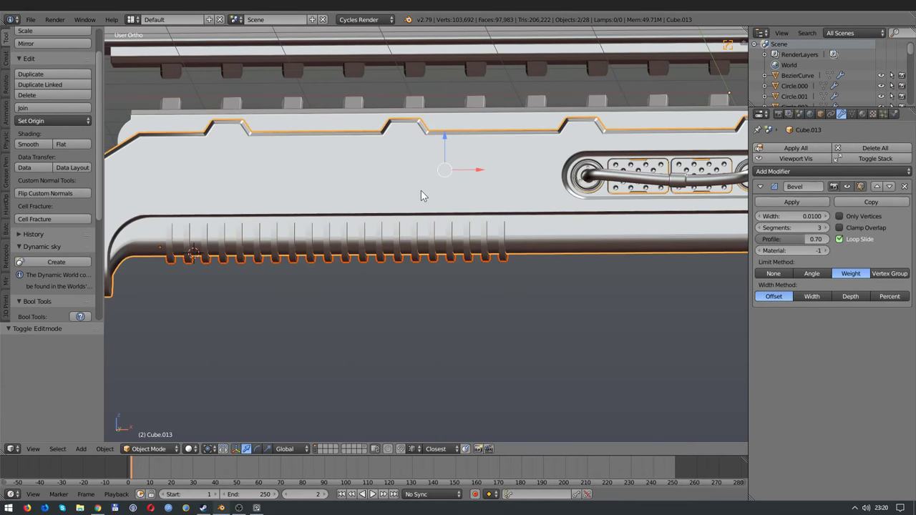
Step: Enter Edit Mode on the gun body facing the slot row
{"action": "key", "text": "q"}
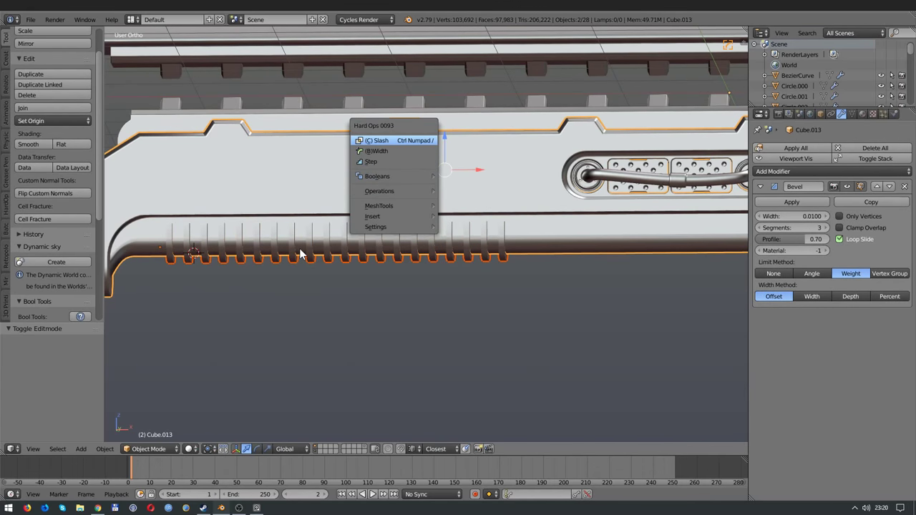
{"action": "key", "text": "Escape"}
{"action": "key", "text": "Tab"}
{"action": "mouse_move", "coordinate": [332, 246]}
{"action": "middle_mouse_down"}
{"action": "mouse_move", "coordinate": [353, 249]}
{"action": "mouse_move", "coordinate": [366, 224]}
{"action": "mouse_move", "coordinate": [332, 241]}
{"action": "mouse_move", "coordinate": [380, 212]}
{"action": "mouse_move", "coordinate": [412, 221]}
{"action": "mouse_move", "coordinate": [387, 236]}
{"action": "mouse_move", "coordinate": [372, 208]}
{"action": "mouse_move", "coordinate": [401, 215]}
{"action": "middle_mouse_up"}
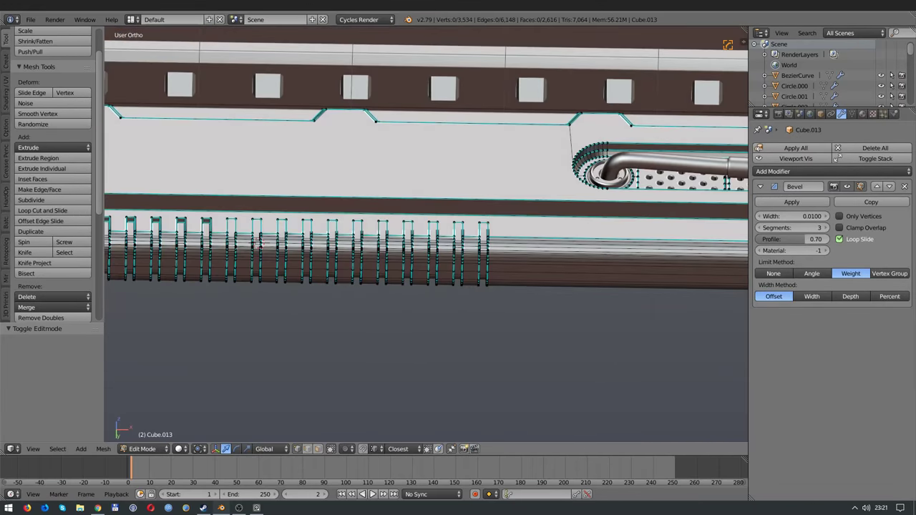
Step: Knife-cut new edges into the body beside the slots, ending at the top edge
{"action": "key", "text": "k"}
{"action": "left_click", "coordinate": [489, 222]}
{"action": "left_click", "coordinate": [494, 213]}
{"action": "key", "text": "Return"}
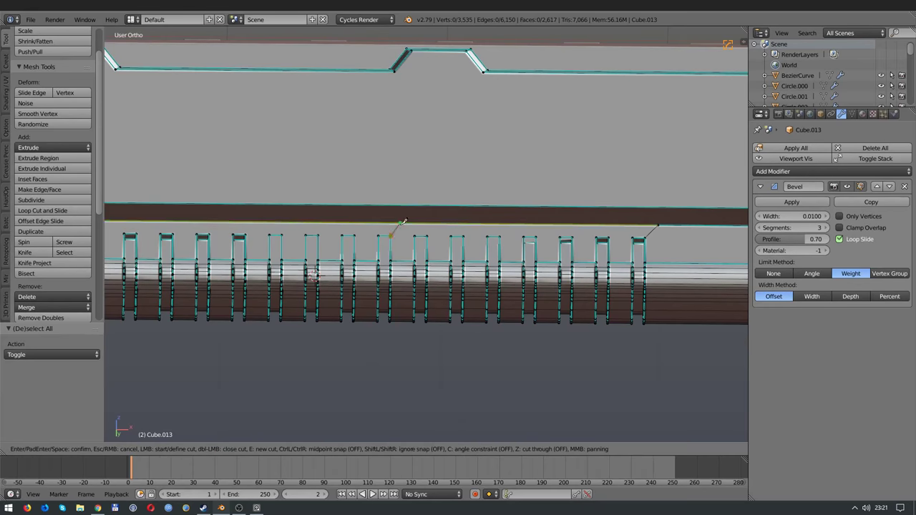
{"action": "left_click", "coordinate": [402, 223]}
{"action": "key", "text": "Return"}
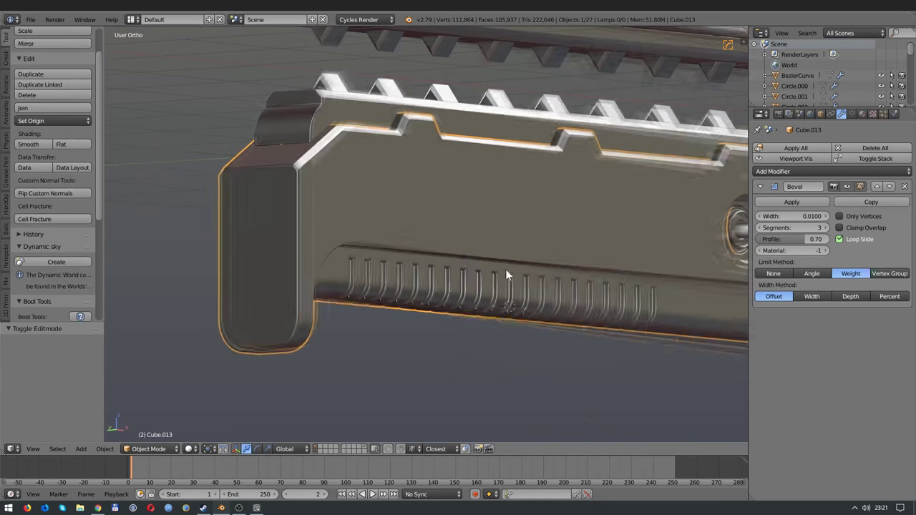
Step: Mirror the gun body's mesh to its other side and add a new plane
{"action": "key", "text": "q"}
{"action": "left_click", "coordinate": [562, 358]}
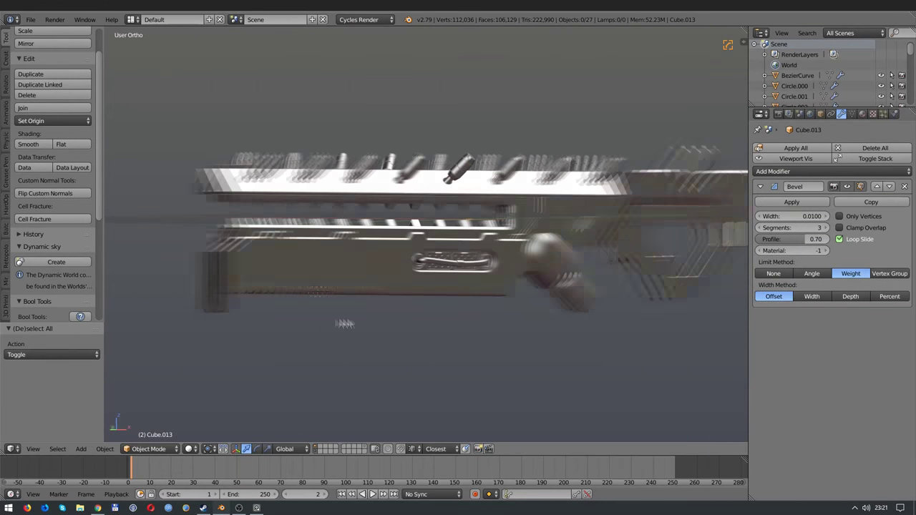
{"action": "key", "text": "space"}
{"action": "type", "text": "plane"}
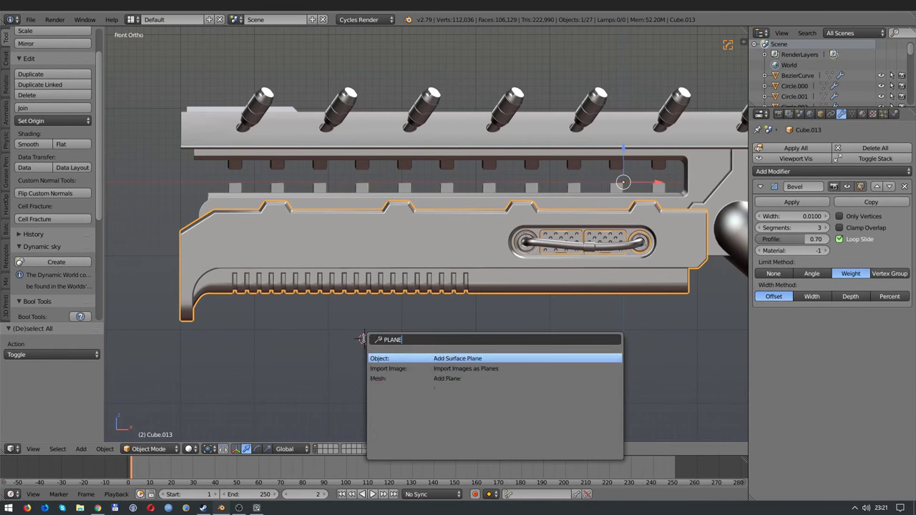
{"action": "key", "text": "Return"}
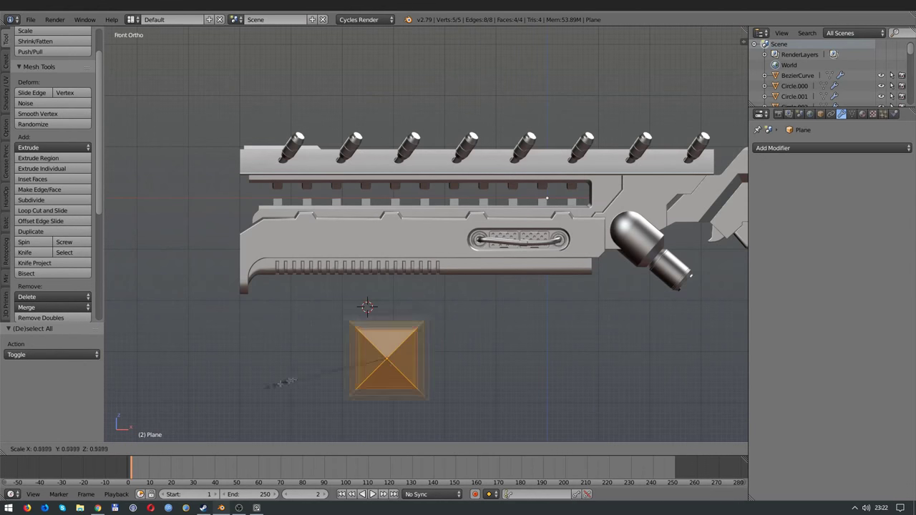
{"action": "left_click", "coordinate": [373, 367]}
Step: Position the plane's square against the body and duplicate it
{"action": "key", "text": "KP_Decimal"}
{"action": "middle_click_drag", "start_coordinate": [283, 246], "coordinate": [363, 341]}
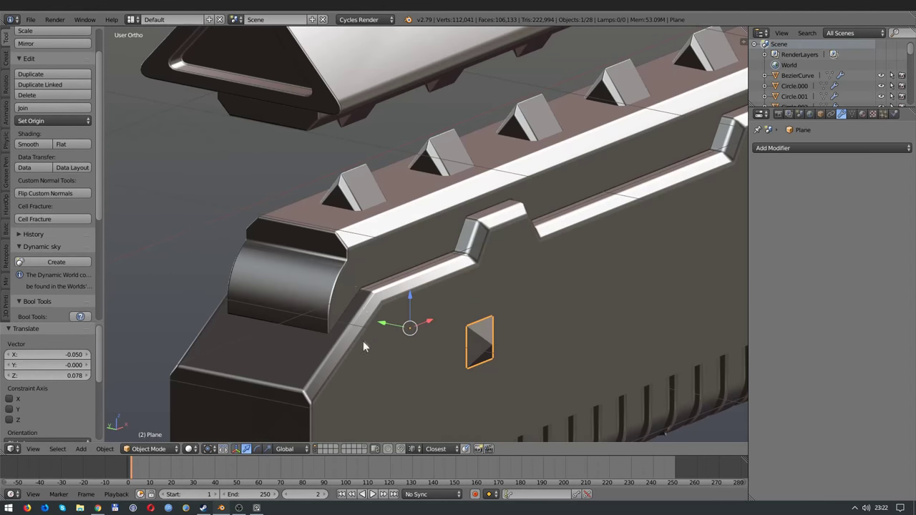
{"action": "key", "text": "e"}
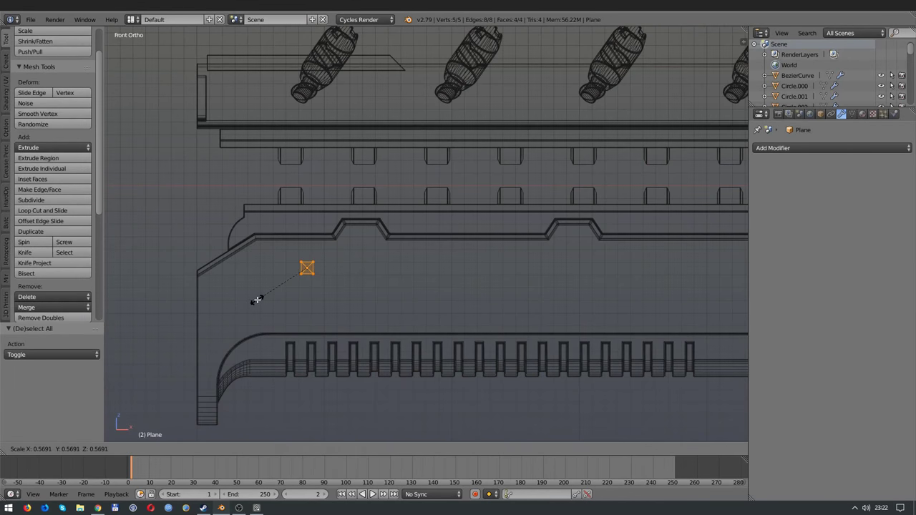
{"action": "left_click", "coordinate": [257, 300]}
{"action": "scroll", "coordinate": [257, 300], "scroll_direction": "up", "scroll_amount": 4}
{"action": "key", "text": "shift+d"}
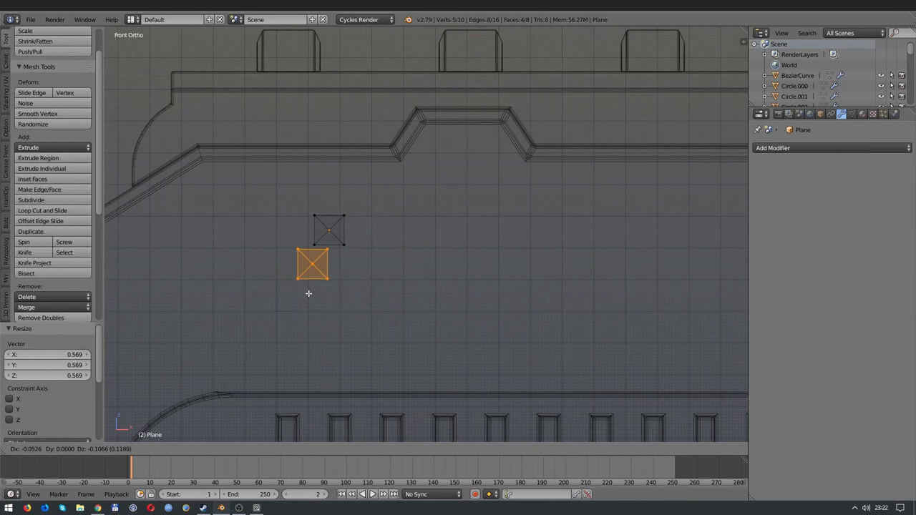
{"action": "left_click", "coordinate": [309, 294]}
{"action": "scroll", "coordinate": [303, 279], "scroll_direction": "down", "scroll_amount": 3}
Step: Add an Array modifier to the squares and raise the count to 14
{"action": "key", "text": "Tab"}
{"action": "key", "text": "z"}
{"action": "left_click", "coordinate": [830, 147]}
{"action": "left_click", "coordinate": [699, 167]}
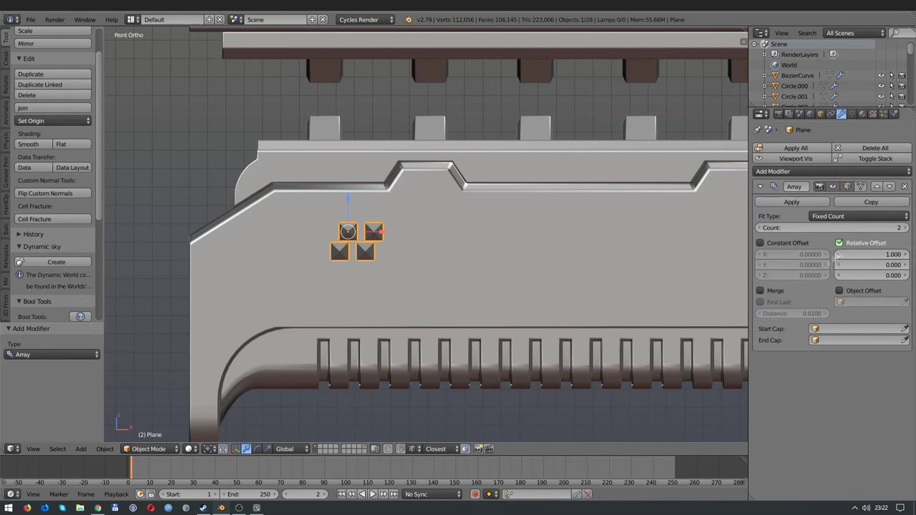
{"action": "left_click", "coordinate": [907, 228]}
Step: Reposition the squares and the picked stud along the body
{"action": "key", "text": "Tab"}
{"action": "middle_click_drag", "start_coordinate": [327, 238], "coordinate": [278, 232], "text": "shift"}
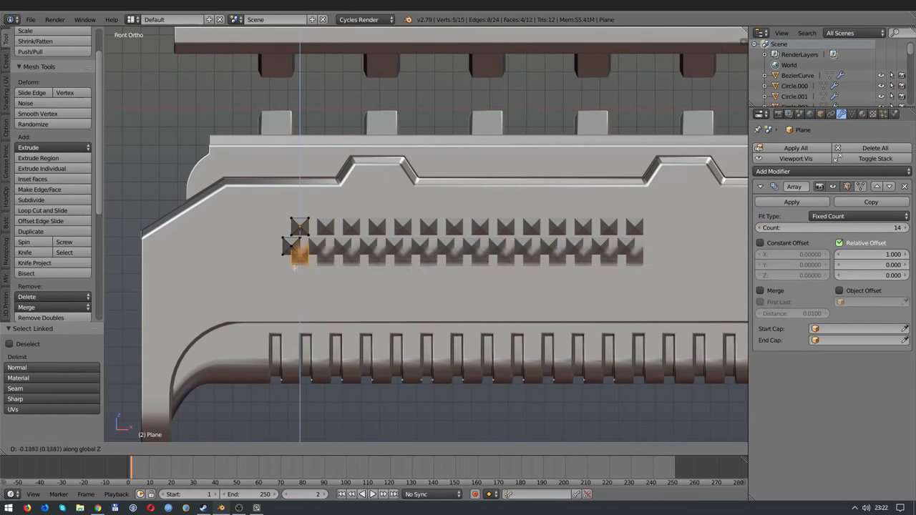
{"action": "left_click", "coordinate": [293, 276]}
{"action": "scroll", "coordinate": [294, 275], "scroll_direction": "up", "scroll_amount": 3}
{"action": "key", "text": "g"}
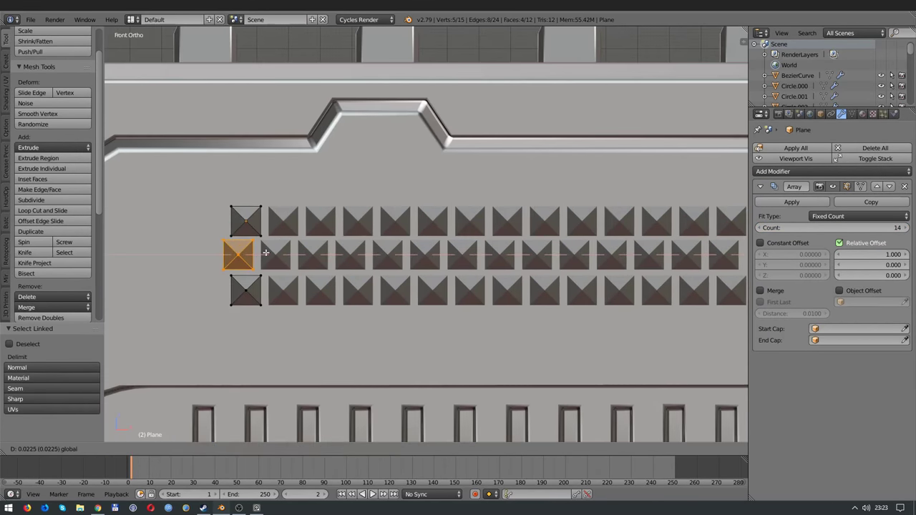
{"action": "left_click", "coordinate": [246, 251]}
{"action": "key", "text": "a"}
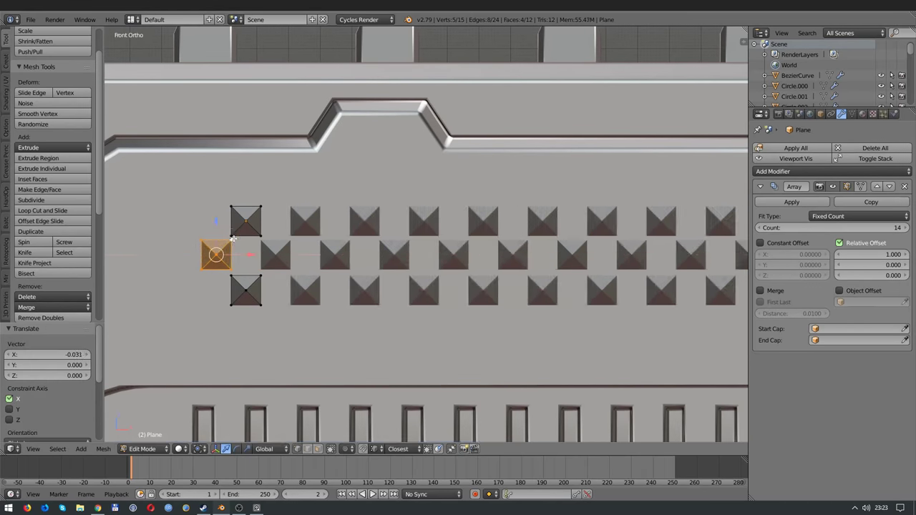
{"action": "key", "text": "Tab"}
{"action": "scroll", "coordinate": [282, 265], "scroll_direction": "down", "scroll_amount": 4}
Step: Move the stud array vertically and shrink the stud to 0.602 scale
{"action": "middle_click_drag", "start_coordinate": [282, 264], "coordinate": [365, 281]}
{"action": "right_click", "coordinate": [392, 238]}
{"action": "key", "text": "g"}
{"action": "key", "text": "z"}
{"action": "left_click", "coordinate": [436, 253]}
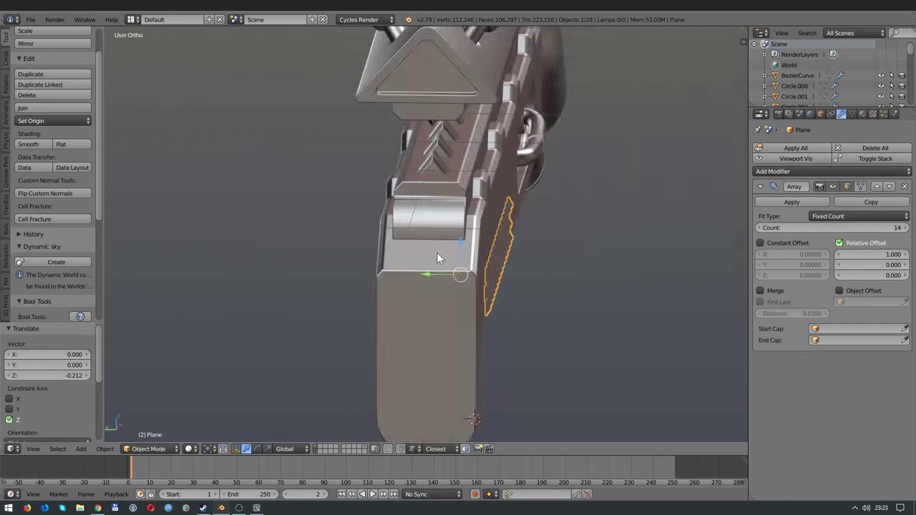
{"action": "key", "text": "KP_1"}
{"action": "scroll", "coordinate": [326, 275], "scroll_direction": "up", "scroll_amount": 2}
{"action": "key", "text": "a"}
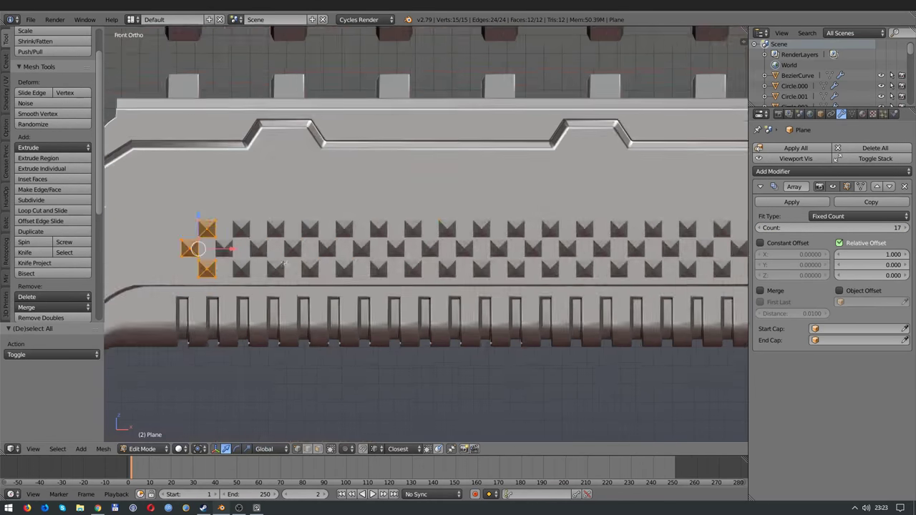
{"action": "left_click", "coordinate": [194, 289]}
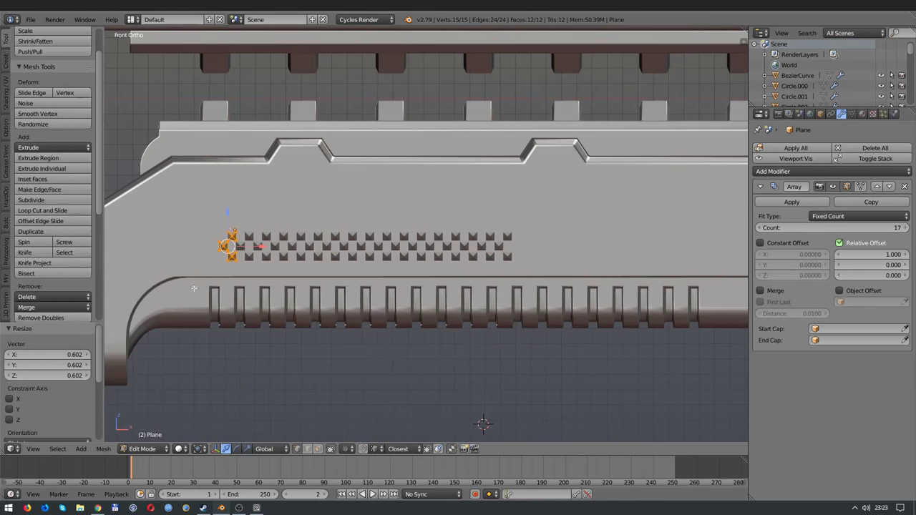
{"action": "key", "text": "Tab"}
{"action": "key", "text": "a"}
{"action": "scroll", "coordinate": [317, 266], "scroll_direction": "up", "scroll_amount": 3}
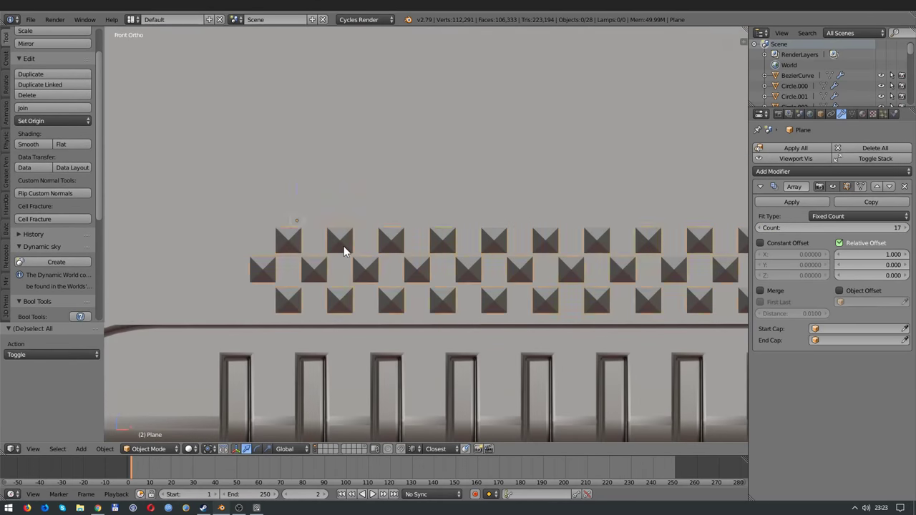
Step: Move the stud in Edit Mode to widen the stud spacing
{"action": "key", "text": "Tab"}
{"action": "key", "text": "g"}
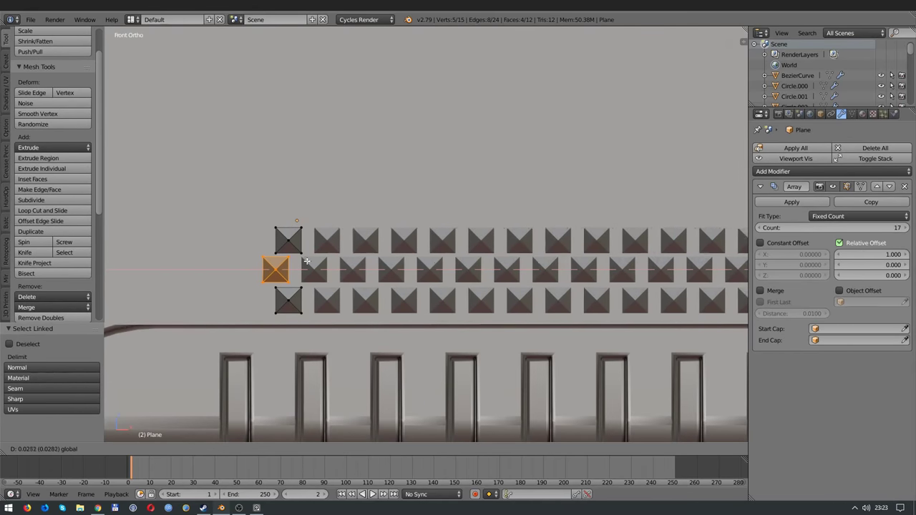
{"action": "key", "text": "a"}
{"action": "left_click", "coordinate": [284, 273]}
{"action": "key", "text": "Tab"}
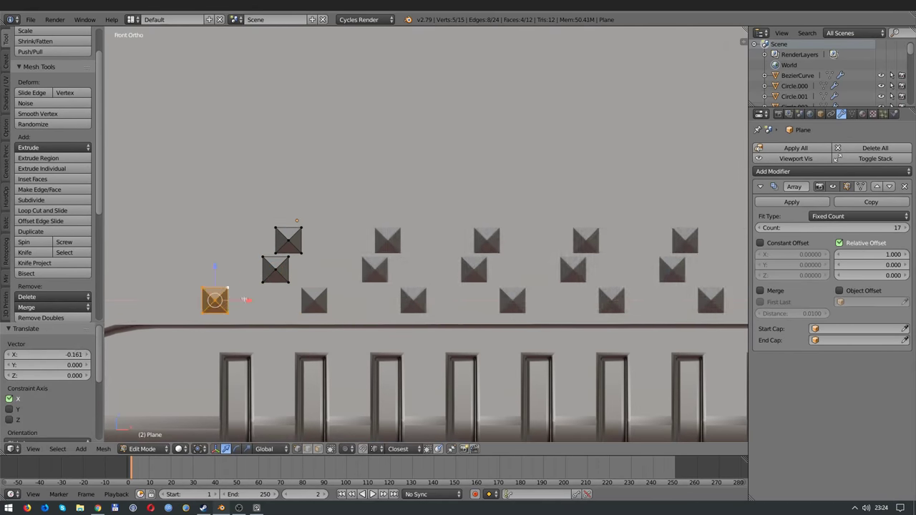
{"action": "scroll", "coordinate": [427, 236], "scroll_direction": "down", "scroll_amount": 7}
{"action": "scroll", "coordinate": [427, 236], "scroll_direction": "up", "scroll_amount": 3}
{"action": "scroll", "coordinate": [427, 236], "scroll_direction": "up", "scroll_amount": 4}
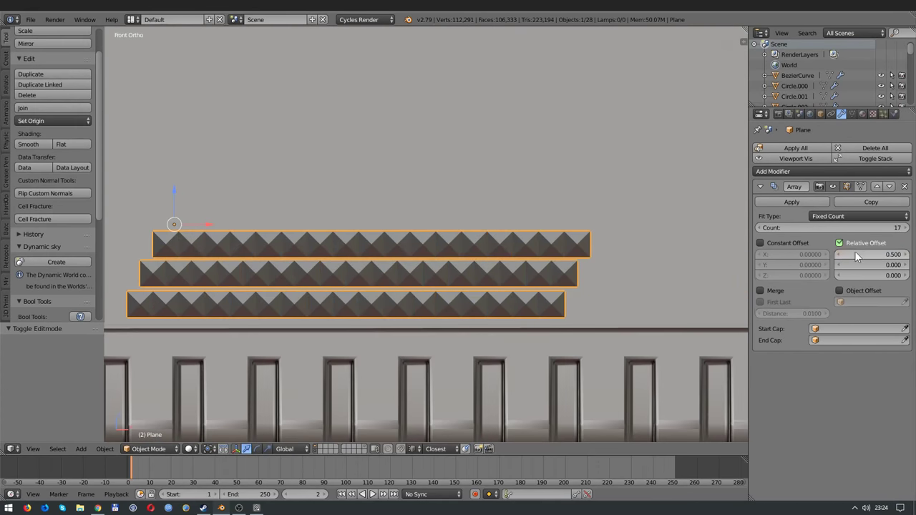
{"action": "scroll", "coordinate": [323, 256], "scroll_direction": "down", "scroll_amount": 3}
Step: Raise the stud array count to 38 and fine-tune the Plane stud's position
{"action": "left_click_drag", "start_coordinate": [831, 228], "coordinate": [873, 227]}
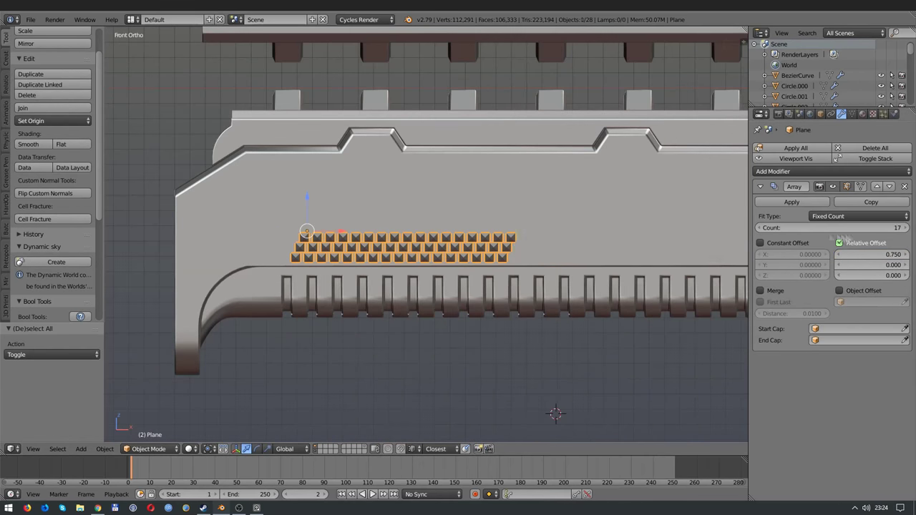
{"action": "scroll", "coordinate": [428, 236], "scroll_direction": "up", "scroll_amount": 3}
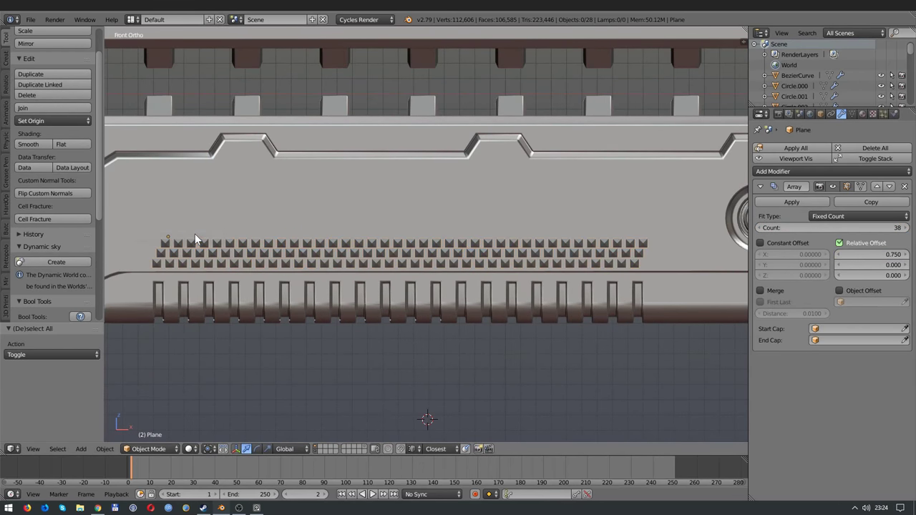
{"action": "left_click", "coordinate": [169, 207], "text": "alt"}
{"action": "left_click", "coordinate": [168, 209]}
{"action": "key", "text": "Tab"}
{"action": "key", "text": "KP_Decimal"}
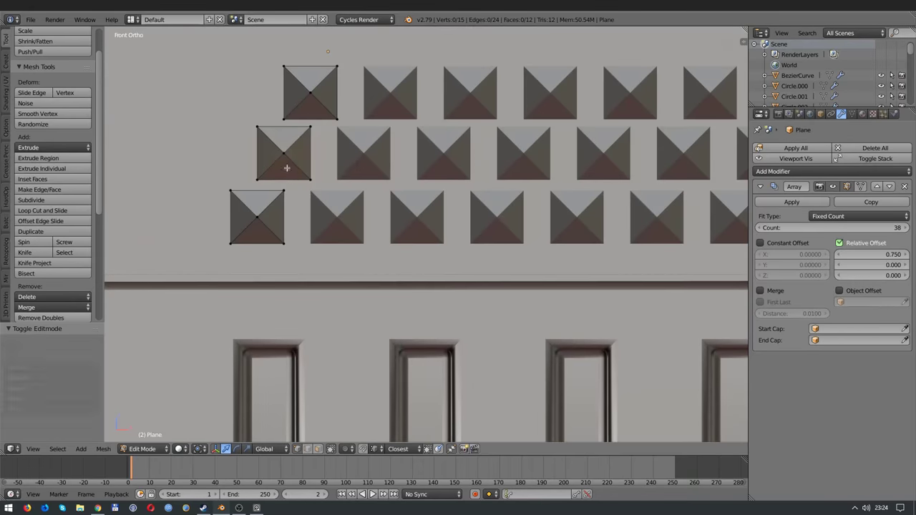
{"action": "left_click", "coordinate": [257, 189]}
{"action": "key", "text": "Tab"}
{"action": "scroll", "coordinate": [257, 189], "scroll_direction": "down", "scroll_amount": 5}
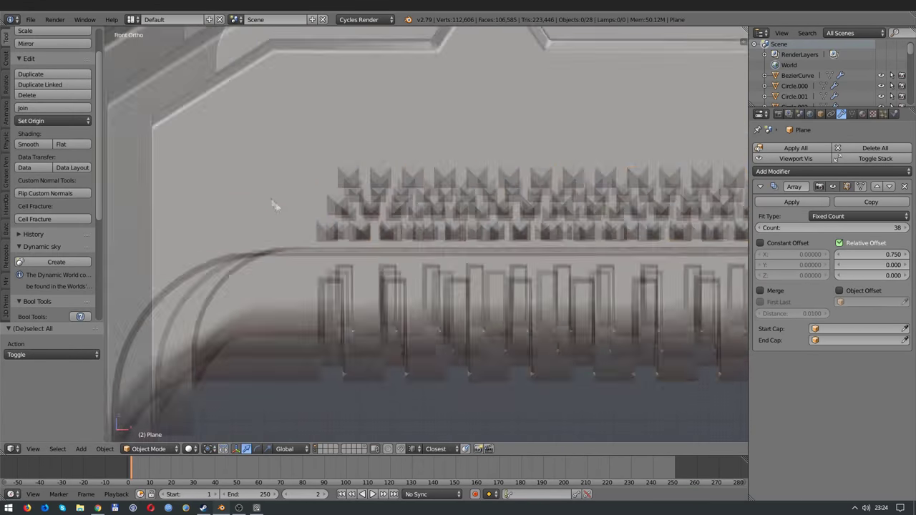
{"action": "mouse_move", "coordinate": [257, 189]}
{"action": "middle_mouse_down"}
{"action": "mouse_move", "coordinate": [343, 230]}
{"action": "mouse_move", "coordinate": [270, 244]}
{"action": "mouse_move", "coordinate": [254, 211]}
{"action": "middle_mouse_up"}
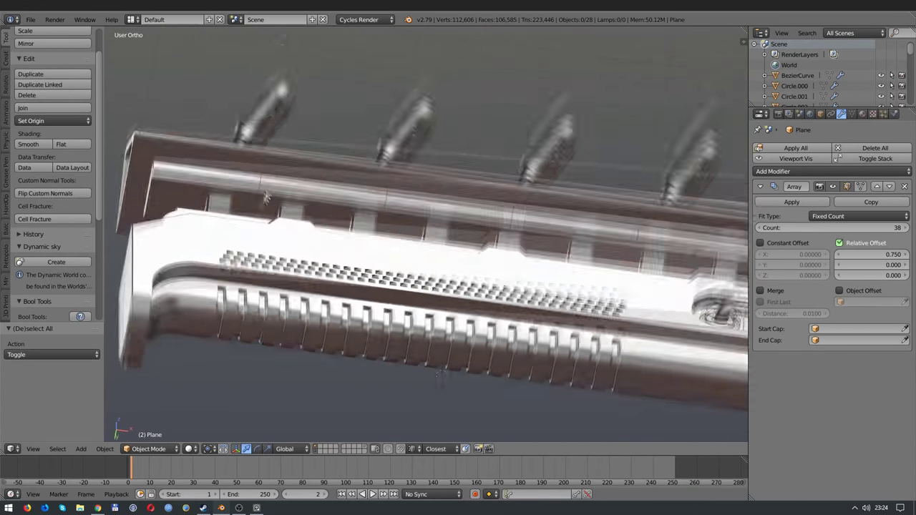
Step: Bevel the studs with HardOps Csharpen and adjust the bevel width
{"action": "key", "text": "q"}
{"action": "scroll", "coordinate": [254, 211], "scroll_direction": "up", "scroll_amount": 3}
{"action": "left_click", "coordinate": [355, 237]}
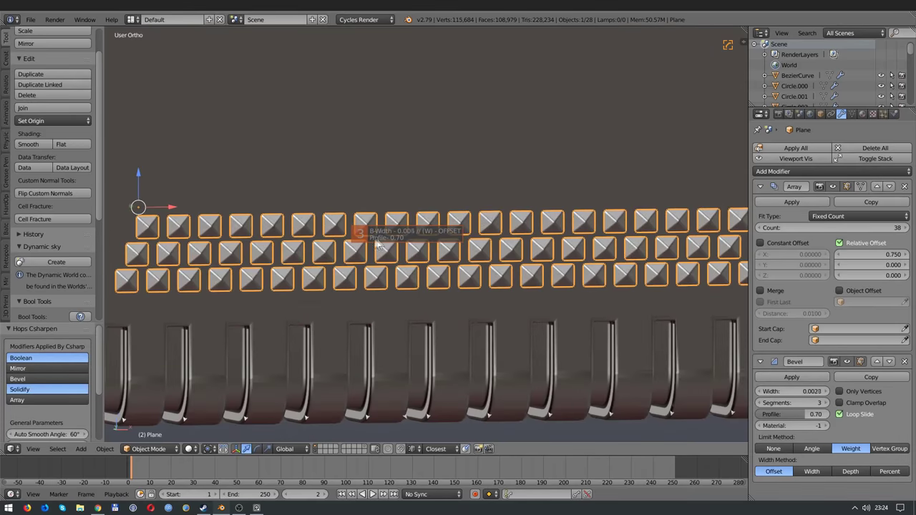
{"action": "left_click", "coordinate": [373, 239]}
{"action": "scroll", "coordinate": [372, 238], "scroll_direction": "down", "scroll_amount": 4}
{"action": "key", "text": "a"}
{"action": "mouse_move", "coordinate": [372, 239]}
{"action": "middle_mouse_down"}
{"action": "mouse_move", "coordinate": [437, 272]}
{"action": "mouse_move", "coordinate": [352, 240]}
{"action": "middle_mouse_up"}
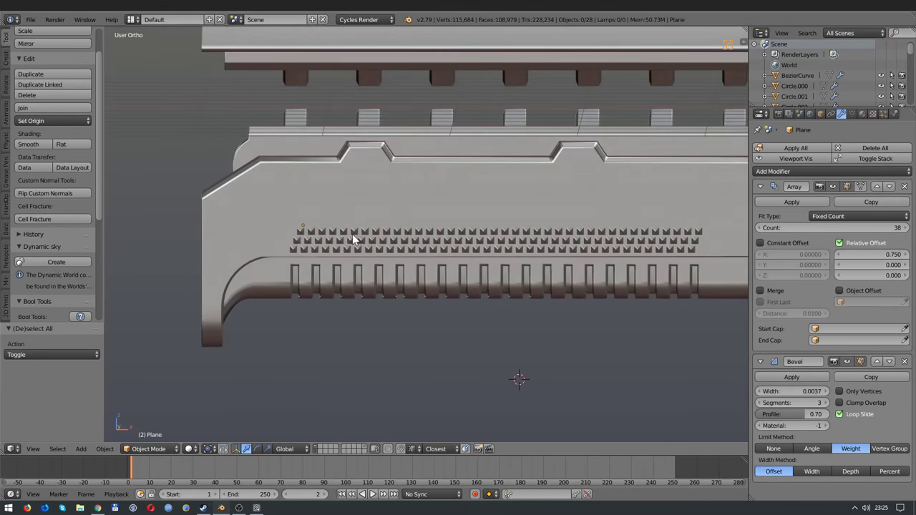
Step: In Edit Mode, duplicate the left stud column upward into three new staggered rows
{"action": "key", "text": "Tab"}
{"action": "key", "text": "KP_1"}
{"action": "scroll", "coordinate": [352, 240], "scroll_direction": "up", "scroll_amount": 4}
{"action": "scroll", "coordinate": [352, 239], "scroll_direction": "up", "scroll_amount": 3}
{"action": "key", "text": "shift+d"}
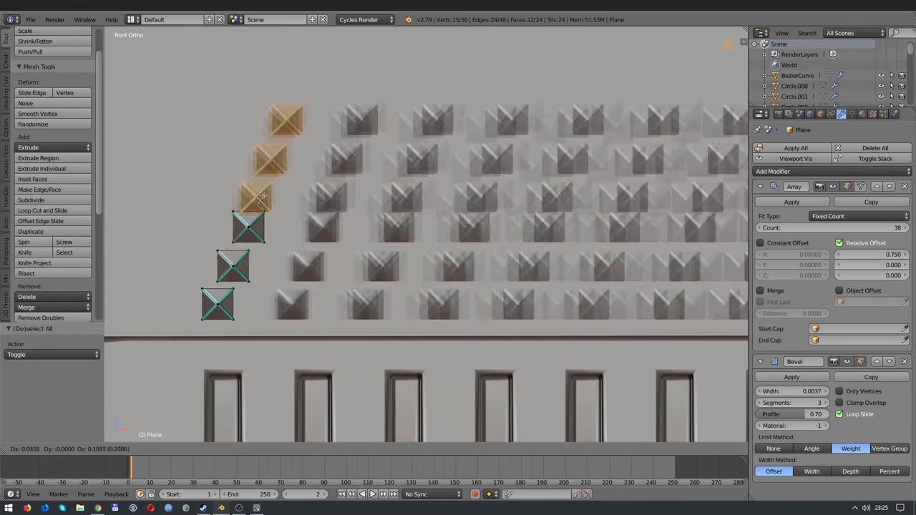
{"action": "left_click", "coordinate": [262, 197]}
{"action": "scroll", "coordinate": [262, 196], "scroll_direction": "down", "scroll_amount": 4}
{"action": "scroll", "coordinate": [170, 151], "scroll_direction": "up", "scroll_amount": 2}
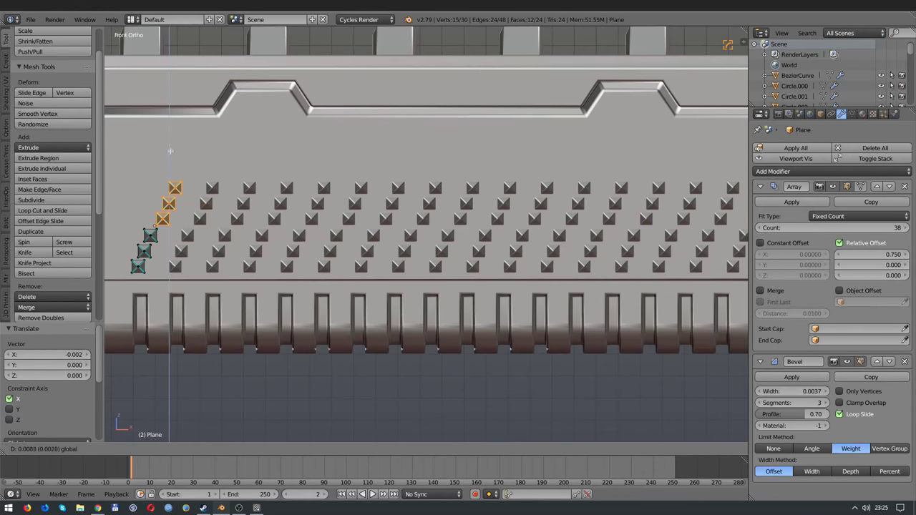
{"action": "left_click", "coordinate": [171, 150]}
Step: Pack the stud array tighter with Relative Offset X 0.330 and Count 50
{"action": "left_click_drag", "start_coordinate": [874, 255], "coordinate": [830, 255]}
{"action": "scroll", "coordinate": [462, 383], "scroll_direction": "down", "scroll_amount": 2}
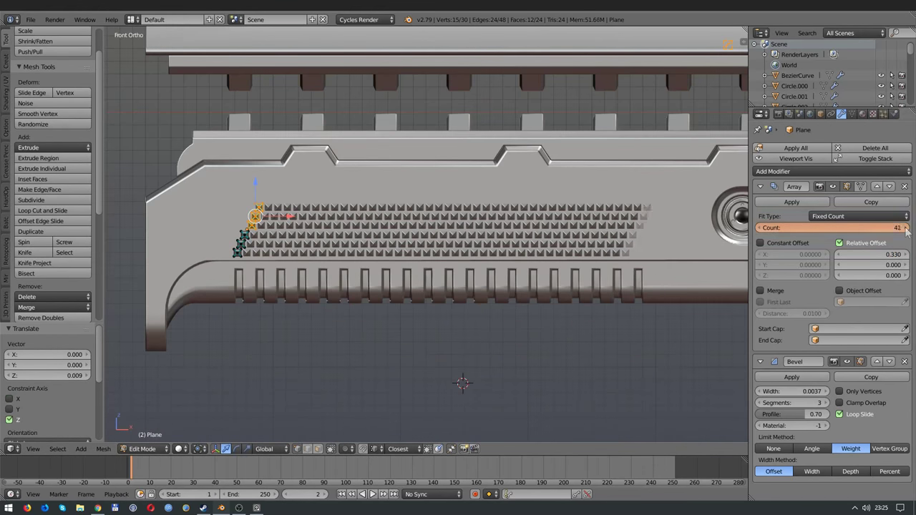
{"action": "scroll", "coordinate": [243, 227], "scroll_direction": "up", "scroll_amount": 6}
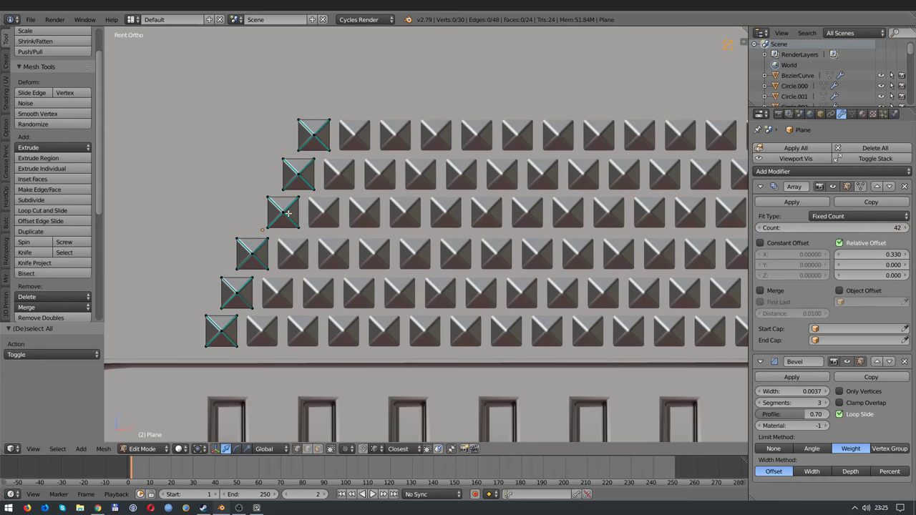
{"action": "key", "text": "Tab"}
{"action": "scroll", "coordinate": [287, 212], "scroll_direction": "down", "scroll_amount": 5}
{"action": "key", "text": "Tab"}
{"action": "scroll", "coordinate": [466, 389], "scroll_direction": "up", "scroll_amount": 5}
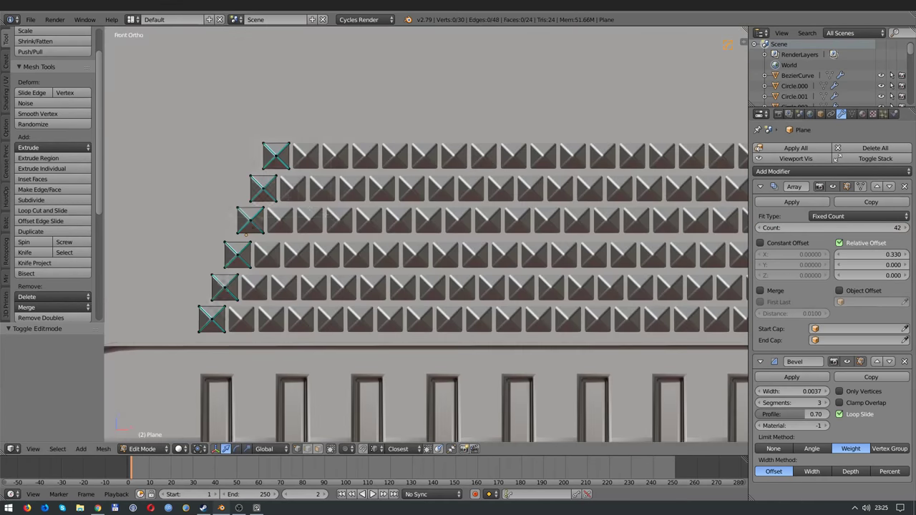
{"action": "key", "text": "Tab"}
Step: Select the gun's main body and view it from an angle
{"action": "key", "text": "a"}
{"action": "scroll", "coordinate": [329, 224], "scroll_direction": "down", "scroll_amount": 3}
{"action": "scroll", "coordinate": [328, 224], "scroll_direction": "down", "scroll_amount": 2}
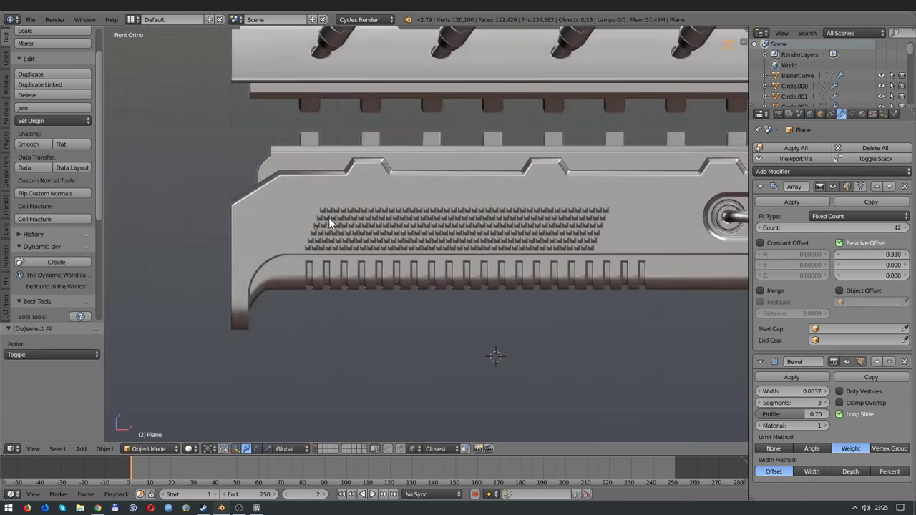
{"action": "right_click", "coordinate": [358, 237]}
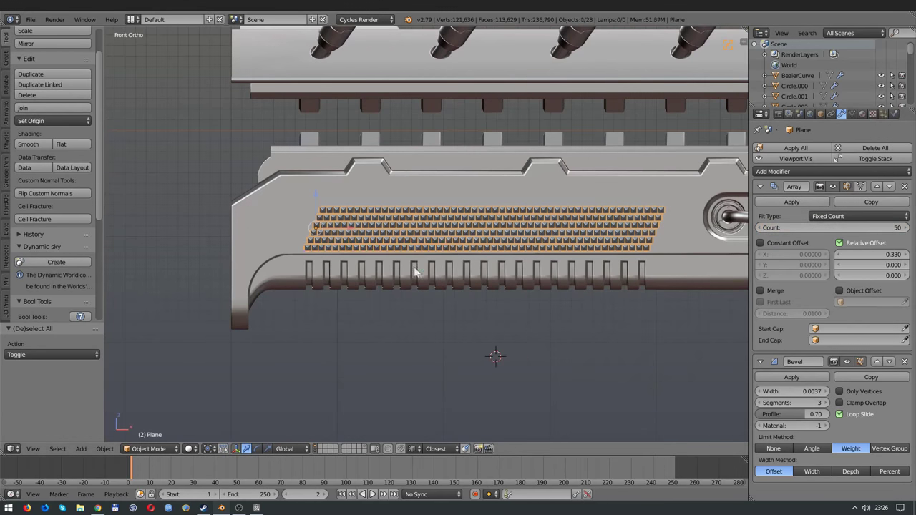
{"action": "scroll", "coordinate": [392, 234], "scroll_direction": "down", "scroll_amount": 3}
{"action": "right_click", "coordinate": [392, 232]}
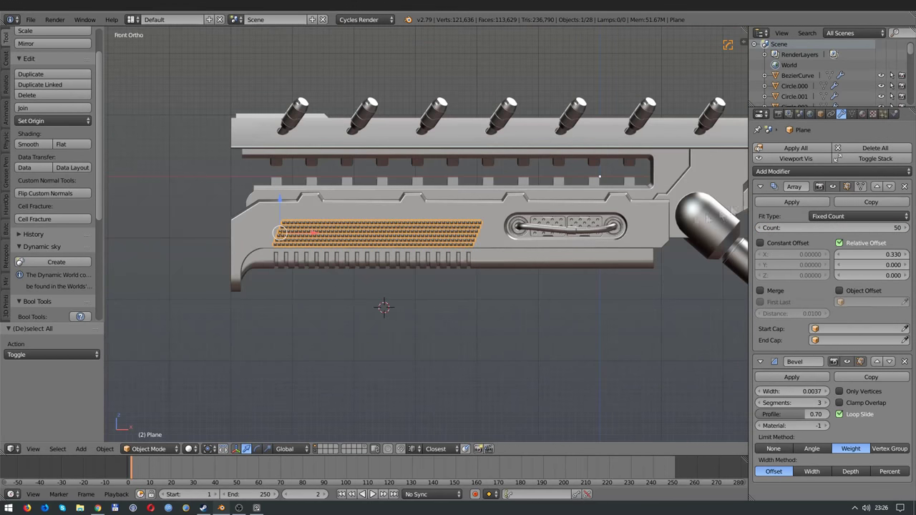
{"action": "right_click", "coordinate": [380, 229]}
{"action": "mouse_move", "coordinate": [379, 229]}
{"action": "middle_mouse_down"}
{"action": "mouse_move", "coordinate": [370, 225]}
{"action": "mouse_move", "coordinate": [275, 313]}
{"action": "middle_mouse_up"}
Step: Snap the 3D cursor to the body and select the striped plane to apply its transforms
{"action": "key", "text": "shift+s"}
{"action": "left_click", "coordinate": [351, 237]}
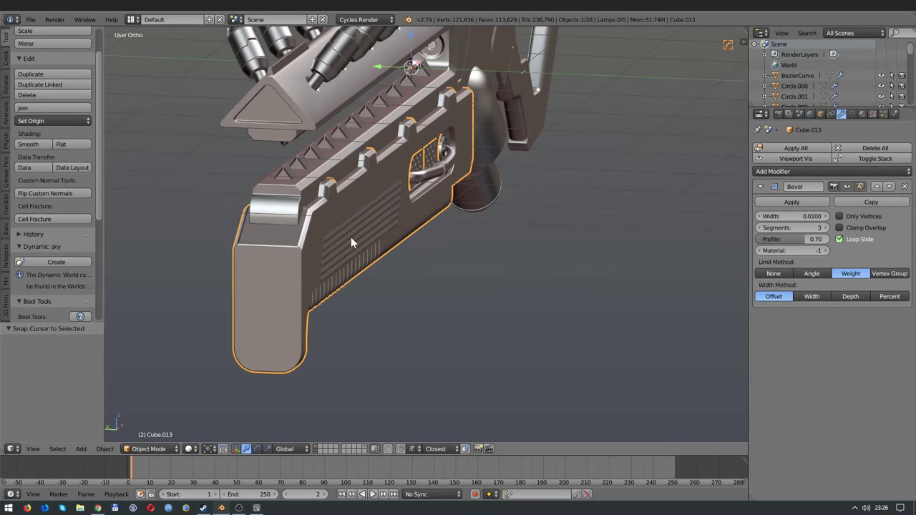
{"action": "right_click", "coordinate": [351, 237]}
{"action": "key", "text": "Escape"}
{"action": "mouse_move", "coordinate": [425, 297]}
{"action": "middle_mouse_down"}
{"action": "mouse_move", "coordinate": [334, 265]}
{"action": "mouse_move", "coordinate": [359, 282]}
{"action": "mouse_move", "coordinate": [285, 288]}
{"action": "mouse_move", "coordinate": [317, 292]}
{"action": "mouse_move", "coordinate": [303, 303]}
{"action": "mouse_move", "coordinate": [265, 286]}
{"action": "mouse_move", "coordinate": [301, 272]}
{"action": "middle_mouse_up"}
{"action": "key", "text": "ctrl+a"}
{"action": "left_click", "coordinate": [337, 267]}
{"action": "key", "text": "q"}
{"action": "key", "text": "Escape"}
{"action": "key", "text": "a"}
Step: Isolate the triangular top bar Cube.001 in local view and select its edges in Edit Mode
{"action": "right_click", "coordinate": [343, 200]}
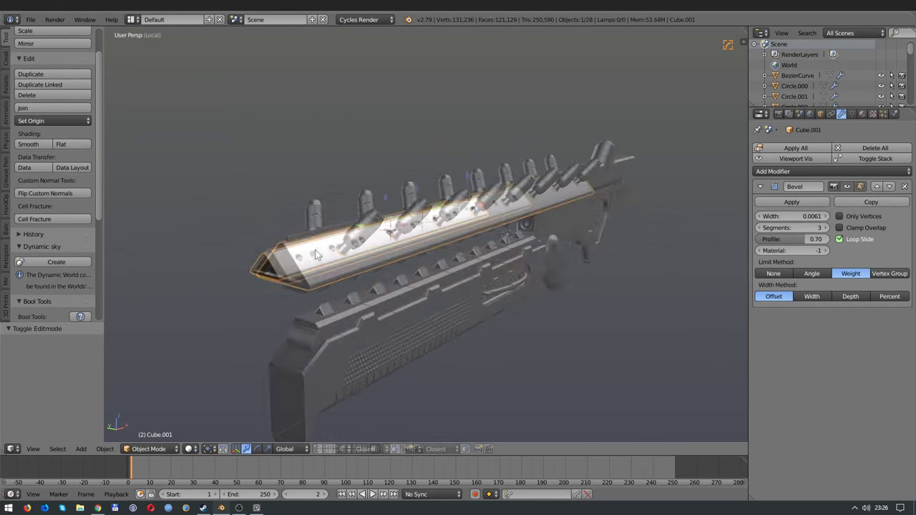
{"action": "key", "text": "KP_Divide"}
{"action": "key", "text": "Tab"}
{"action": "mouse_move", "coordinate": [312, 449]}
{"action": "middle_mouse_down"}
{"action": "mouse_move", "coordinate": [321, 322]}
{"action": "mouse_move", "coordinate": [556, 374]}
{"action": "middle_mouse_up"}
{"action": "right_click", "coordinate": [557, 374], "text": "alt"}
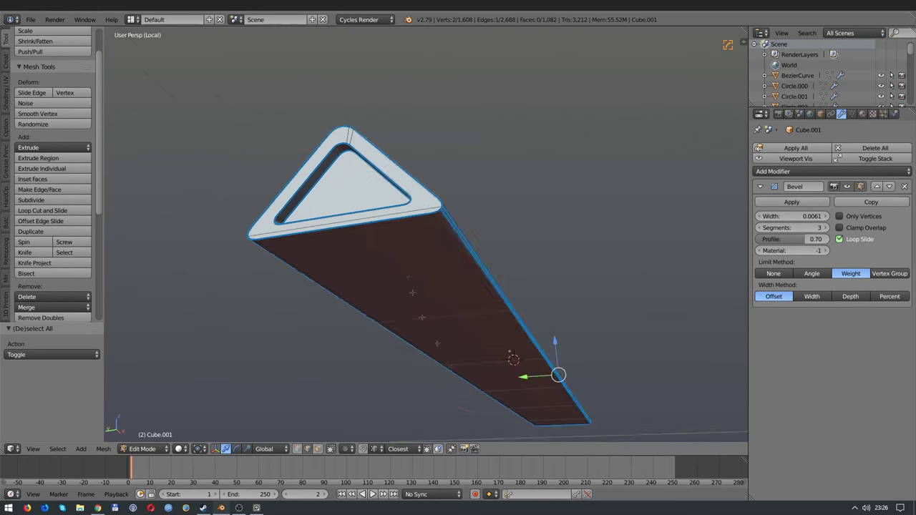
{"action": "scroll", "coordinate": [337, 261], "scroll_direction": "up", "scroll_amount": 4}
{"action": "key", "text": "q"}
{"action": "left_click", "coordinate": [199, 250]}
{"action": "key", "text": "a"}
{"action": "mouse_move", "coordinate": [265, 286]}
{"action": "middle_mouse_down"}
{"action": "mouse_move", "coordinate": [430, 322]}
{"action": "mouse_move", "coordinate": [369, 326]}
{"action": "mouse_move", "coordinate": [454, 312]}
{"action": "mouse_move", "coordinate": [421, 322]}
{"action": "middle_mouse_up"}
Step: Sharpen the top bar with HardOps and symmetrize its mesh along -Y
{"action": "key", "text": "Tab"}
{"action": "key", "text": "q"}
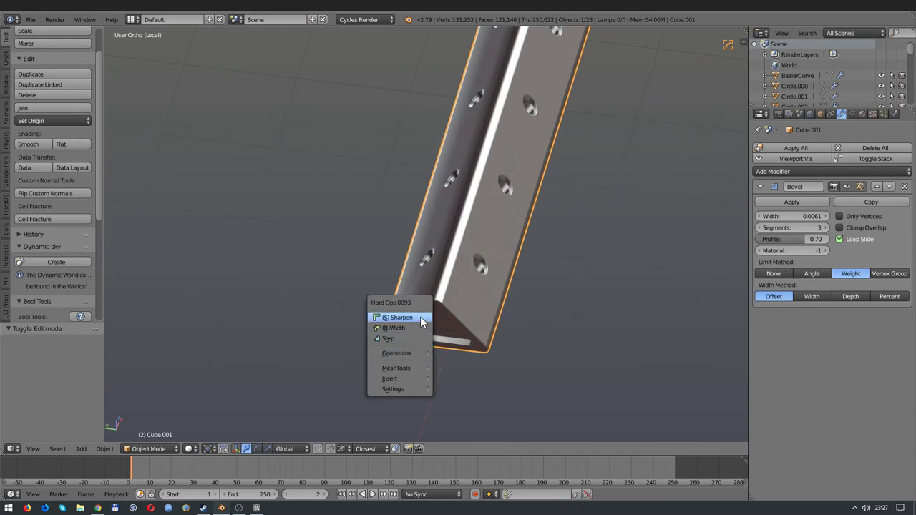
{"action": "left_click", "coordinate": [477, 391]}
{"action": "left_click", "coordinate": [69, 344]}
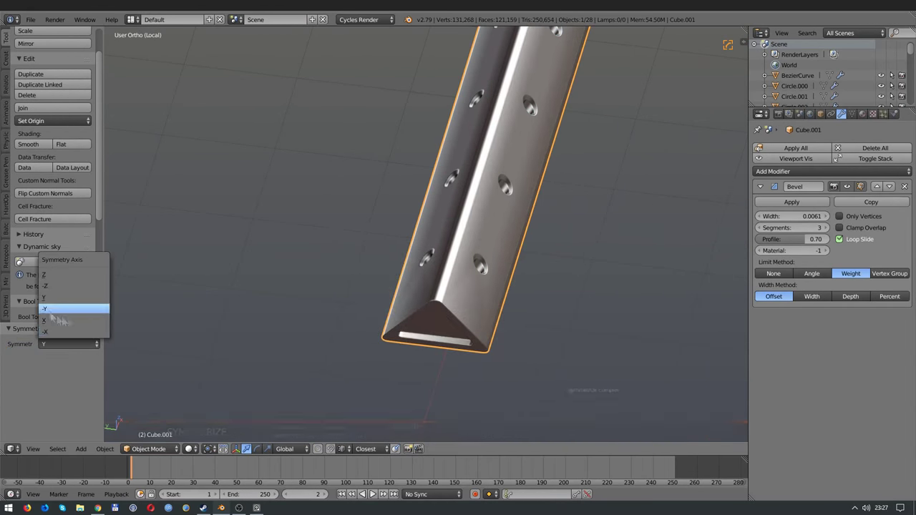
{"action": "left_click", "coordinate": [71, 307]}
{"action": "mouse_move", "coordinate": [72, 306]}
{"action": "middle_mouse_down"}
{"action": "mouse_move", "coordinate": [284, 295]}
{"action": "mouse_move", "coordinate": [368, 306]}
{"action": "mouse_move", "coordinate": [395, 292]}
{"action": "mouse_move", "coordinate": [532, 282]}
{"action": "mouse_move", "coordinate": [506, 307]}
{"action": "mouse_move", "coordinate": [348, 263]}
{"action": "mouse_move", "coordinate": [362, 258]}
{"action": "middle_mouse_up"}
Step: Exit local view to show the whole gun and maximize the 3D viewport
{"action": "key", "text": "Tab"}
{"action": "key", "text": "a"}
{"action": "key", "text": "Tab"}
{"action": "key", "text": "KP_Divide"}
{"action": "key", "text": "ctrl+Up"}
{"action": "scroll", "coordinate": [363, 249], "scroll_direction": "up", "scroll_amount": 3}
Step: Inspect the gun from end-on and side views, restore the normal layout, and switch to camera view
{"action": "key", "text": "n"}
{"action": "key", "text": "n"}
{"action": "mouse_move", "coordinate": [664, 301]}
{"action": "middle_mouse_down"}
{"action": "mouse_move", "coordinate": [612, 308]}
{"action": "mouse_move", "coordinate": [792, 313]}
{"action": "mouse_move", "coordinate": [570, 286]}
{"action": "middle_mouse_up"}
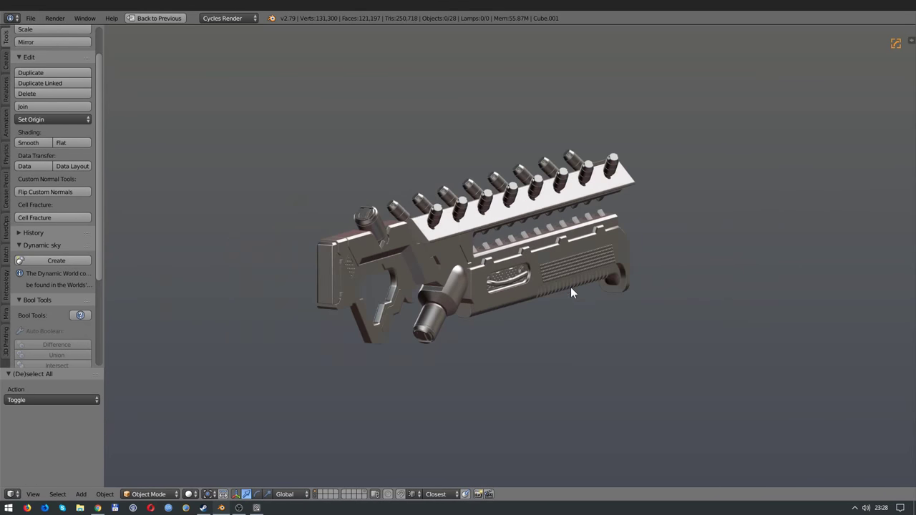
{"action": "scroll", "coordinate": [570, 287], "scroll_direction": "up", "scroll_amount": 4}
{"action": "mouse_move", "coordinate": [626, 277]}
{"action": "middle_mouse_down"}
{"action": "mouse_move", "coordinate": [612, 223]}
{"action": "mouse_move", "coordinate": [691, 239]}
{"action": "mouse_move", "coordinate": [573, 219]}
{"action": "mouse_move", "coordinate": [654, 227]}
{"action": "mouse_move", "coordinate": [634, 219]}
{"action": "mouse_move", "coordinate": [658, 232]}
{"action": "middle_mouse_up"}
{"action": "scroll", "coordinate": [612, 223], "scroll_direction": "up", "scroll_amount": 4}
{"action": "key", "text": "ctrl+space"}
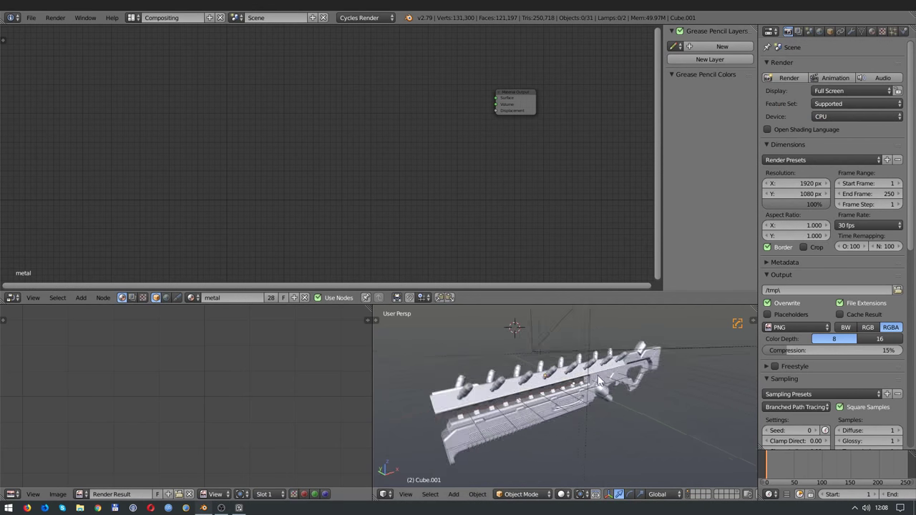
{"action": "key", "text": "KP_0"}
Step: Turn on rendered shading, connect an Emission node, and tighten and flip the ColorRamp stops
{"action": "key", "text": "shift+z"}
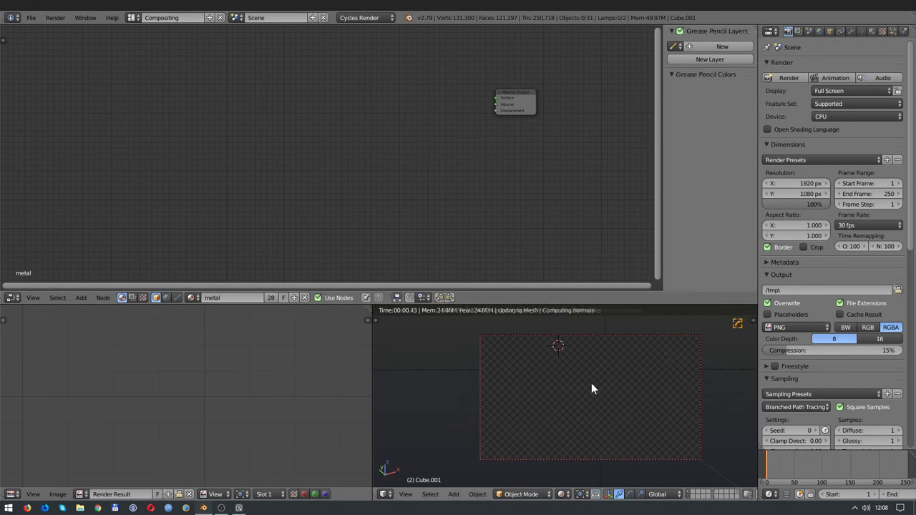
{"action": "left_click", "coordinate": [85, 286]}
{"action": "type", "text": "emission"}
{"action": "key", "text": "Return"}
{"action": "left_click", "coordinate": [345, 154]}
{"action": "left_click_drag", "start_coordinate": [366, 150], "coordinate": [434, 116]}
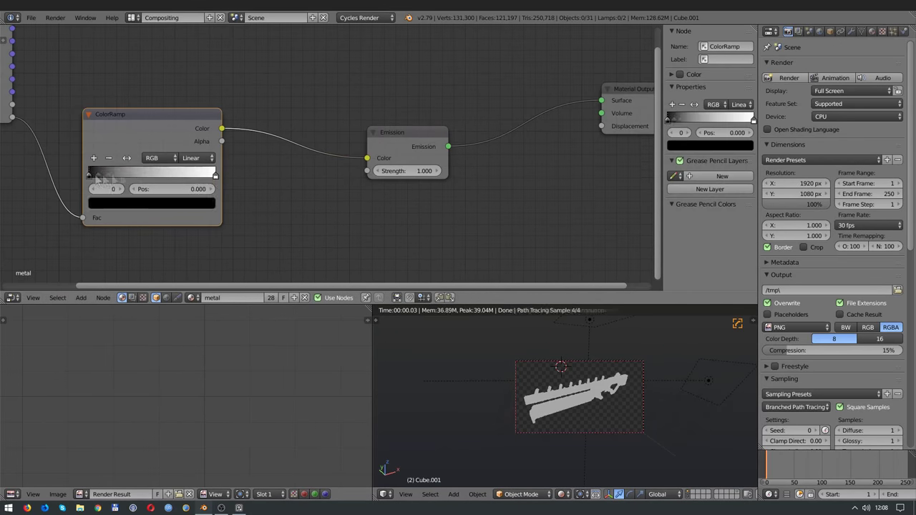
{"action": "left_click_drag", "start_coordinate": [150, 176], "coordinate": [157, 177]}
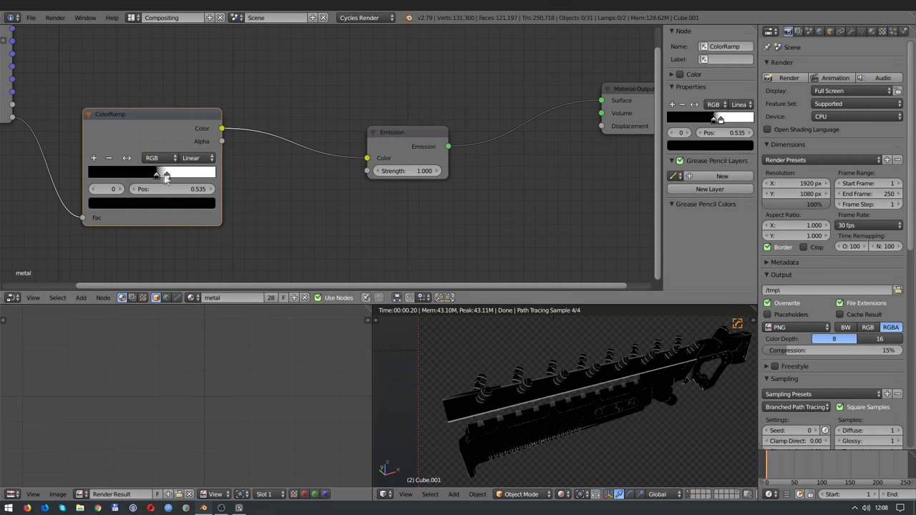
{"action": "left_click", "coordinate": [127, 159]}
Step: Insert an Invert node between the ramp and the Emission node
{"action": "key", "text": "shift+a"}
{"action": "type", "text": "inv"}
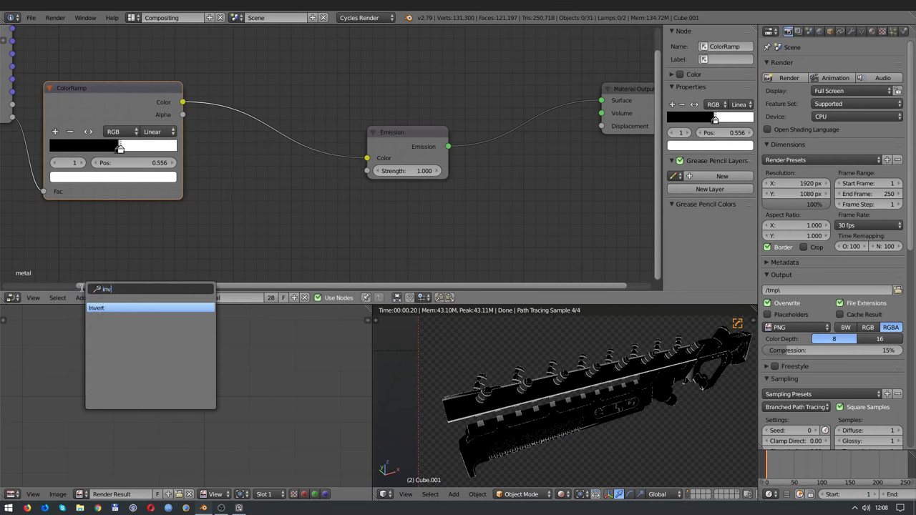
{"action": "key", "text": "Return"}
{"action": "left_click", "coordinate": [276, 125]}
{"action": "middle_click_drag", "start_coordinate": [550, 351], "coordinate": [594, 336]}
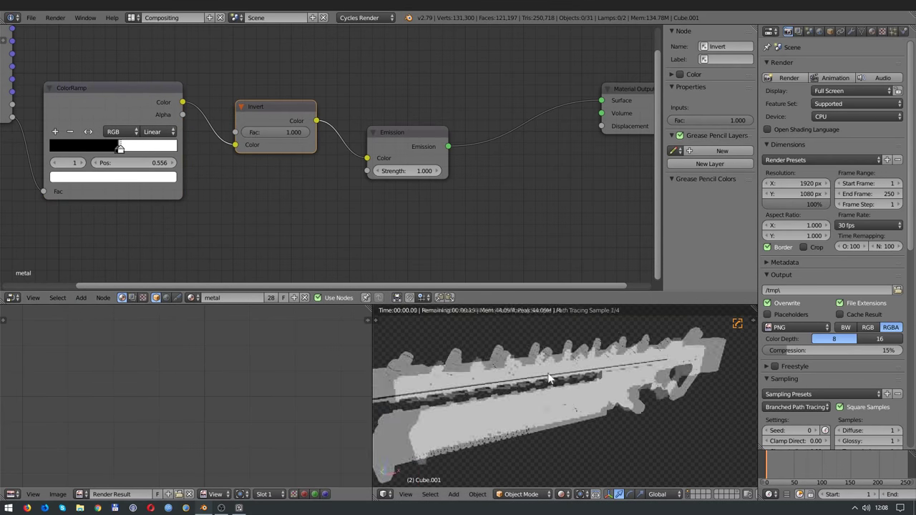
Step: Add a colour Mix node, Noise and Musgrave textures, and wire the Mix into Emission colour
{"action": "key", "text": "shift+a"}
{"action": "type", "text": "mix"}
{"action": "key", "text": "Return"}
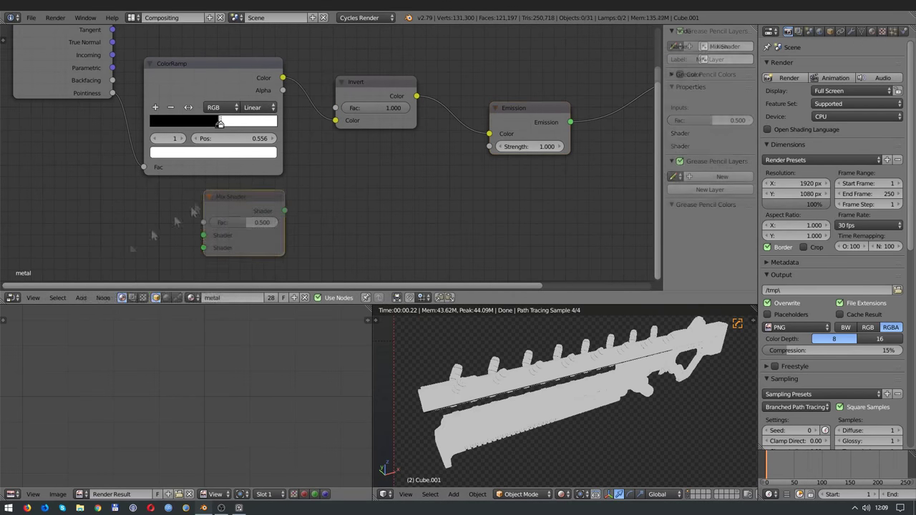
{"action": "key", "text": "Escape"}
{"action": "key", "text": "shift+a"}
{"action": "key", "text": "Return"}
{"action": "left_click", "coordinate": [81, 298]}
{"action": "left_click", "coordinate": [163, 323]}
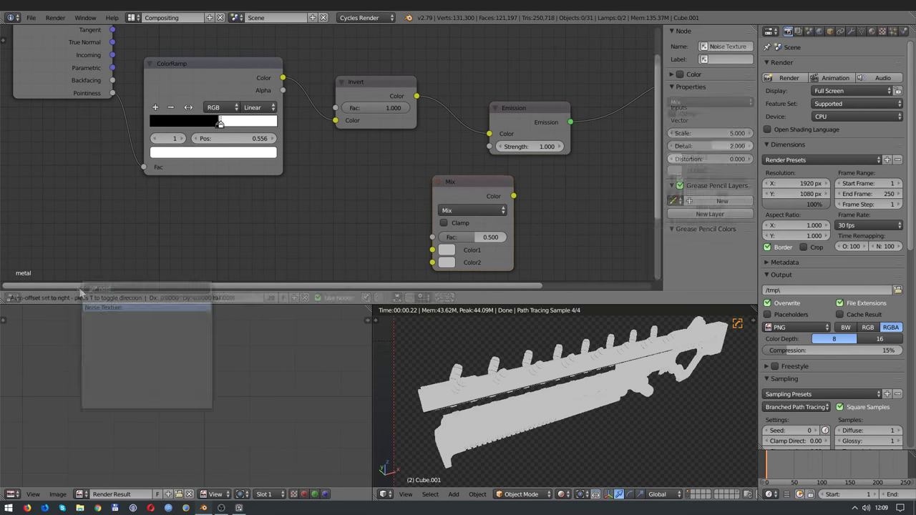
{"action": "left_click", "coordinate": [81, 298]}
{"action": "left_click", "coordinate": [169, 311]}
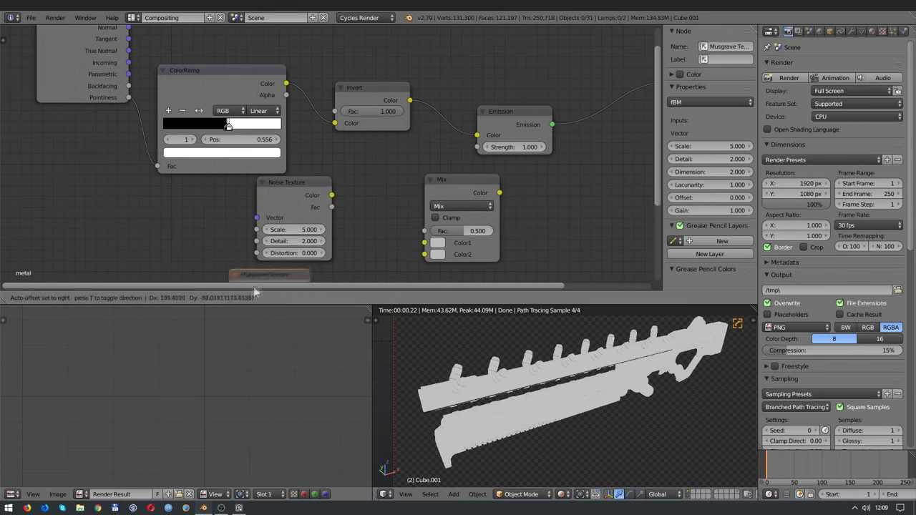
{"action": "middle_click_drag", "start_coordinate": [377, 172], "coordinate": [283, 238]}
{"action": "left_click_drag", "start_coordinate": [363, 176], "coordinate": [353, 126]}
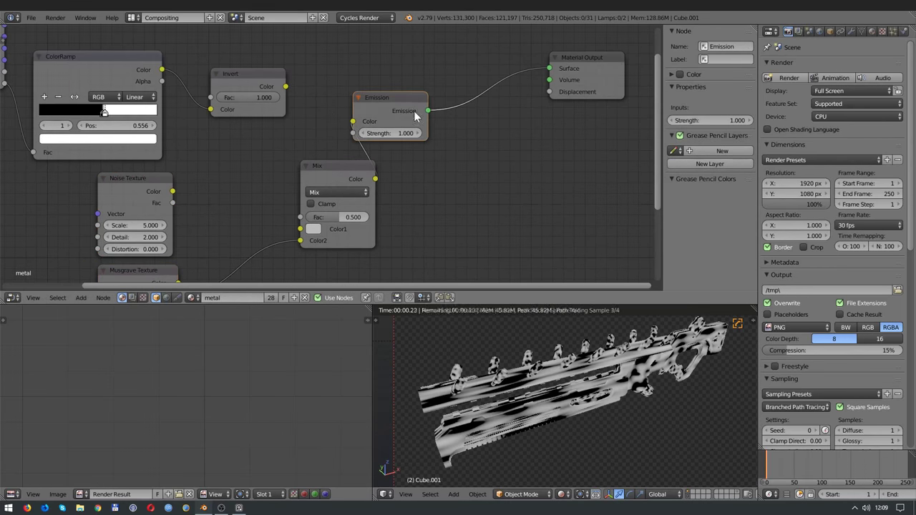
{"action": "middle_click_drag", "start_coordinate": [414, 111], "coordinate": [550, 54]}
Step: Feed Object texture coordinates into a Hetero Terrain Musgrave with Detail 3 and Scale 2.100
{"action": "left_click", "coordinate": [81, 298]}
{"action": "type", "text": "tex"}
{"action": "key", "text": "Return"}
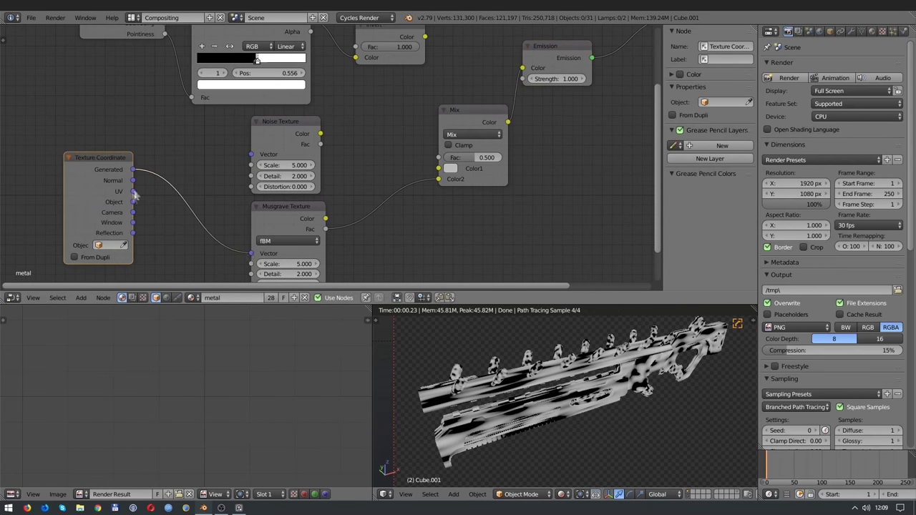
{"action": "left_click_drag", "start_coordinate": [133, 202], "coordinate": [251, 254]}
{"action": "middle_click_drag", "start_coordinate": [179, 215], "coordinate": [174, 183]}
{"action": "mouse_move", "coordinate": [269, 230]}
{"action": "left_mouse_down"}
{"action": "mouse_move", "coordinate": [283, 229]}
{"action": "mouse_move", "coordinate": [283, 240]}
{"action": "left_mouse_up"}
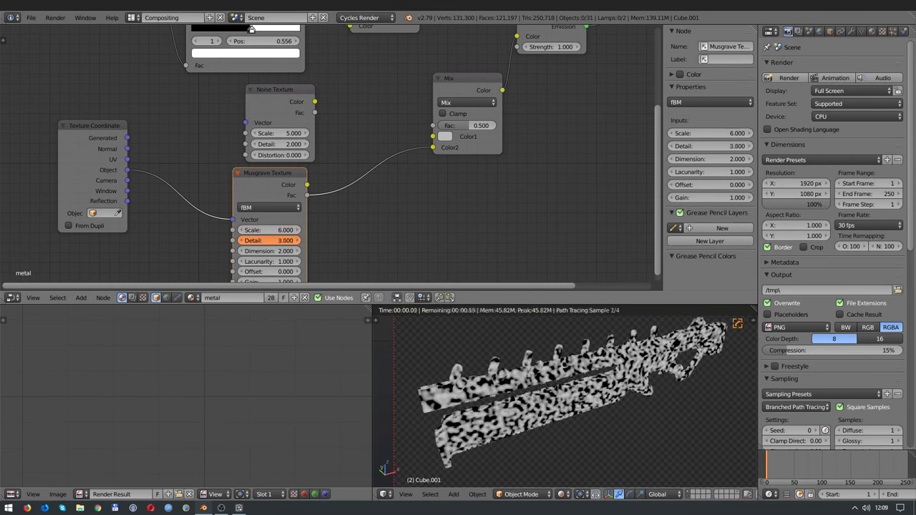
{"action": "middle_click_drag", "start_coordinate": [271, 244], "coordinate": [260, 197]}
{"action": "left_click", "coordinate": [258, 159]}
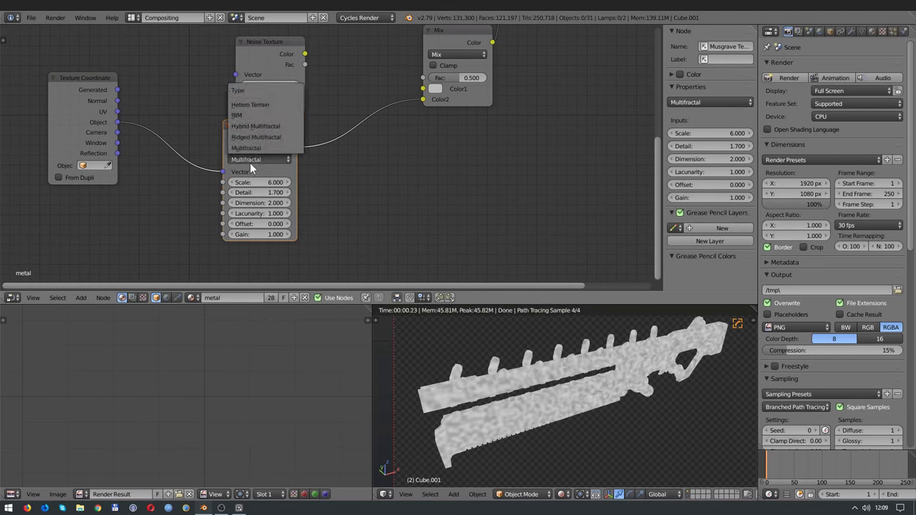
{"action": "left_click", "coordinate": [250, 149]}
{"action": "left_click_drag", "start_coordinate": [250, 149], "coordinate": [237, 158]}
{"action": "left_click_drag", "start_coordinate": [246, 192], "coordinate": [214, 191]}
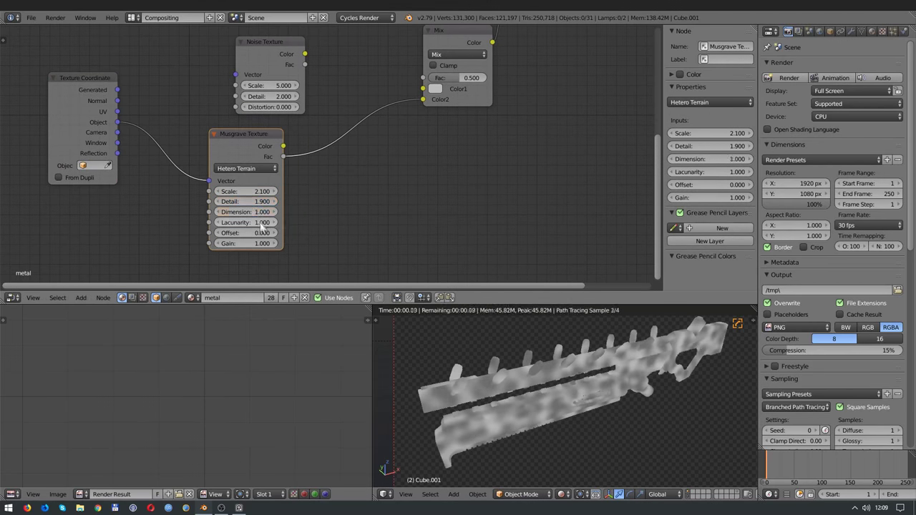
{"action": "middle_click_drag", "start_coordinate": [287, 179], "coordinate": [290, 219]}
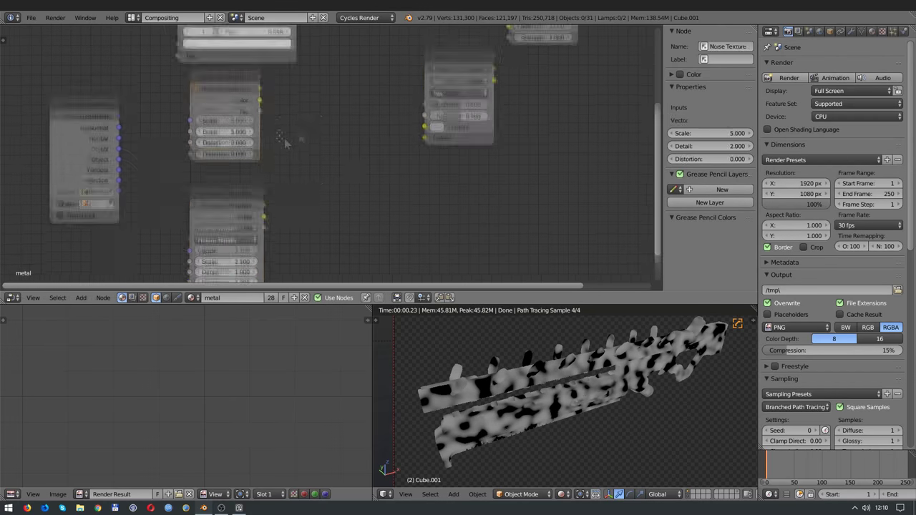
Step: Blend the Noise and Musgrave textures in a new Mix node set to Overlay
{"action": "left_click_drag", "start_coordinate": [401, 107], "coordinate": [337, 115]}
{"action": "left_click_drag", "start_coordinate": [267, 229], "coordinate": [275, 223]}
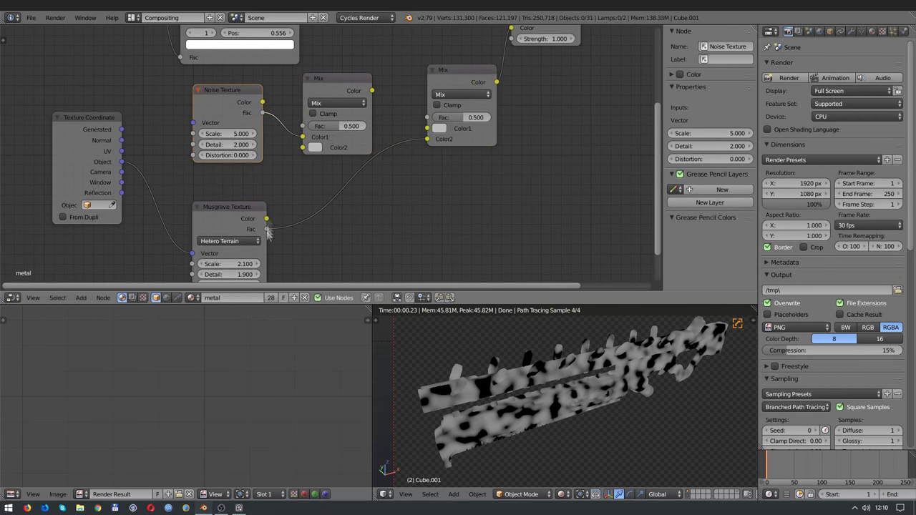
{"action": "left_click_drag", "start_coordinate": [427, 141], "coordinate": [427, 139]}
{"action": "middle_click_drag", "start_coordinate": [427, 141], "coordinate": [394, 205]}
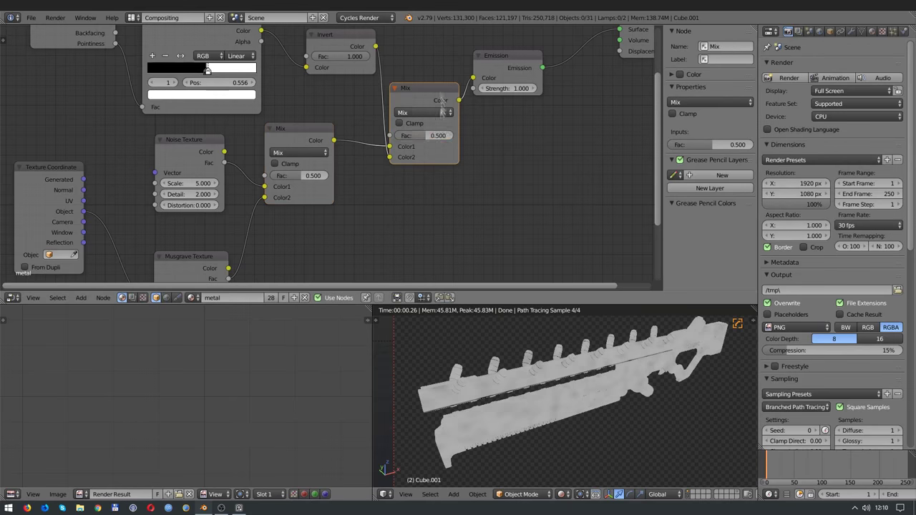
{"action": "left_click", "coordinate": [423, 113]}
{"action": "left_click", "coordinate": [422, 133]}
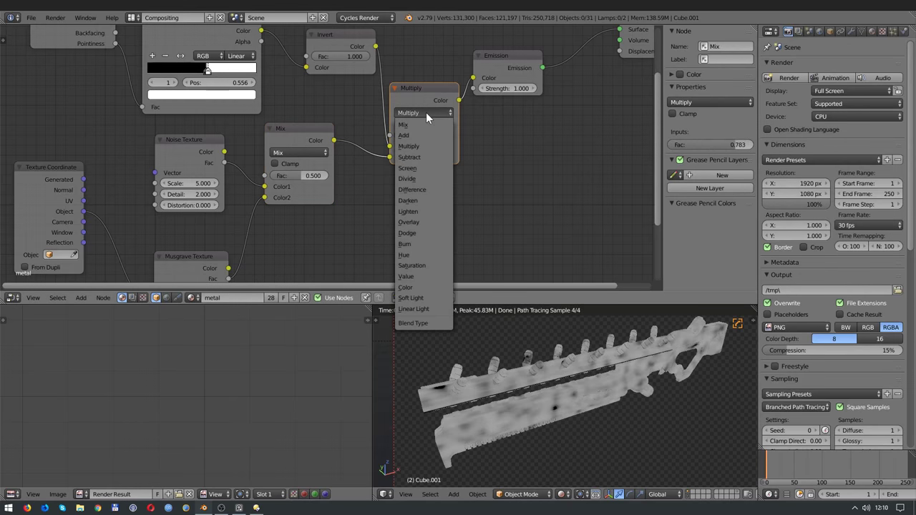
{"action": "left_click", "coordinate": [409, 222]}
Step: Set the Overlay factor to 0.808 and switch the other Mix node to Overlay too
{"action": "scroll", "coordinate": [306, 139], "scroll_direction": "up", "scroll_amount": 4}
{"action": "mouse_move", "coordinate": [306, 142]}
{"action": "left_mouse_down"}
{"action": "mouse_move", "coordinate": [298, 141]}
{"action": "mouse_move", "coordinate": [311, 136]}
{"action": "left_mouse_up"}
{"action": "scroll", "coordinate": [311, 136], "scroll_direction": "down", "scroll_amount": 3}
{"action": "left_click_drag", "start_coordinate": [459, 162], "coordinate": [429, 162]}
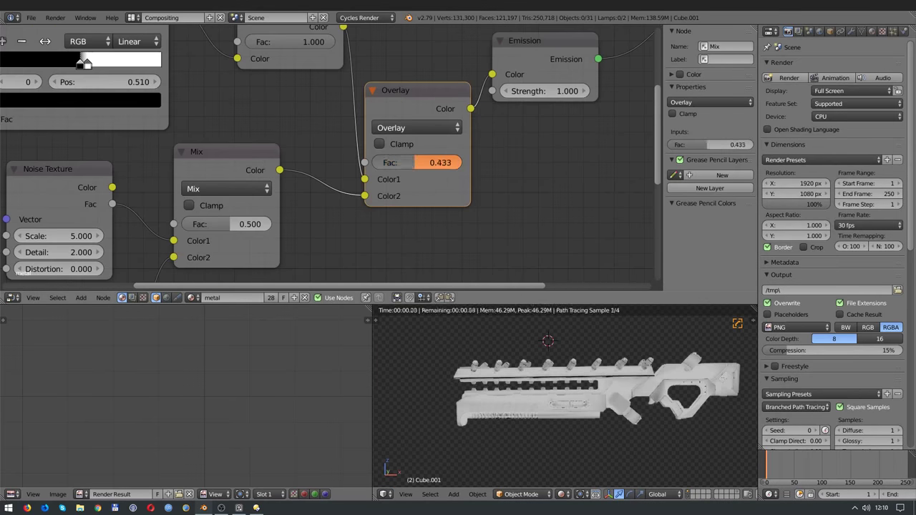
{"action": "key", "text": "Escape"}
{"action": "left_click_drag", "start_coordinate": [355, 173], "coordinate": [371, 173]}
{"action": "left_click", "coordinate": [354, 142]}
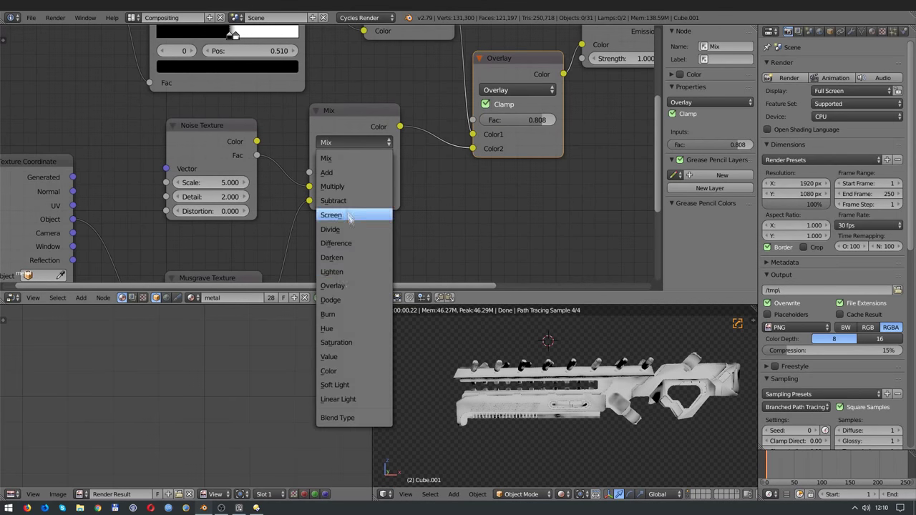
{"action": "left_click", "coordinate": [344, 211]}
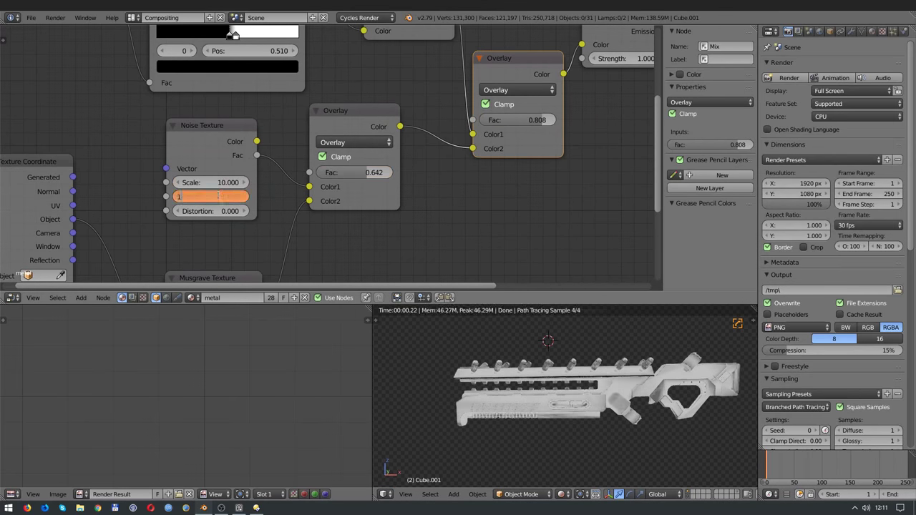
{"action": "middle_click_drag", "start_coordinate": [565, 394], "coordinate": [544, 372]}
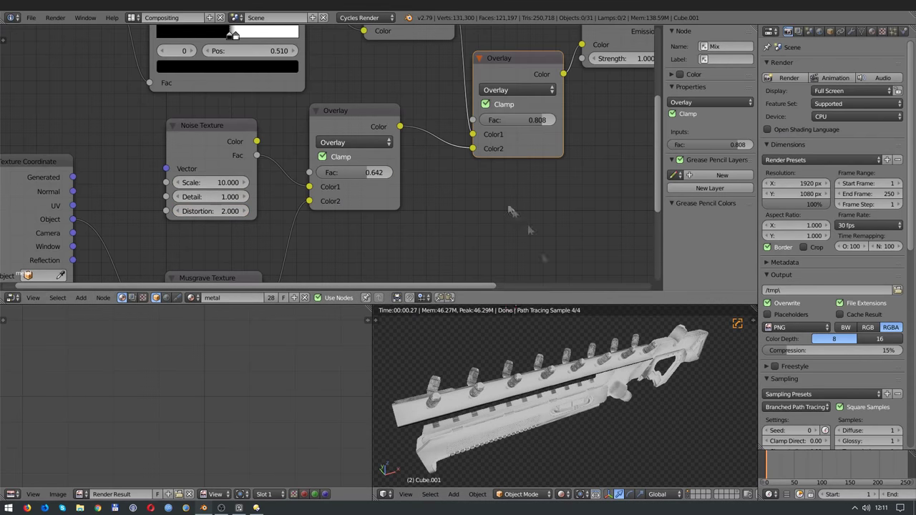
{"action": "scroll", "coordinate": [343, 152], "scroll_direction": "down", "scroll_amount": 2}
{"action": "left_click", "coordinate": [81, 298]}
{"action": "mouse_move", "coordinate": [96, 254]}
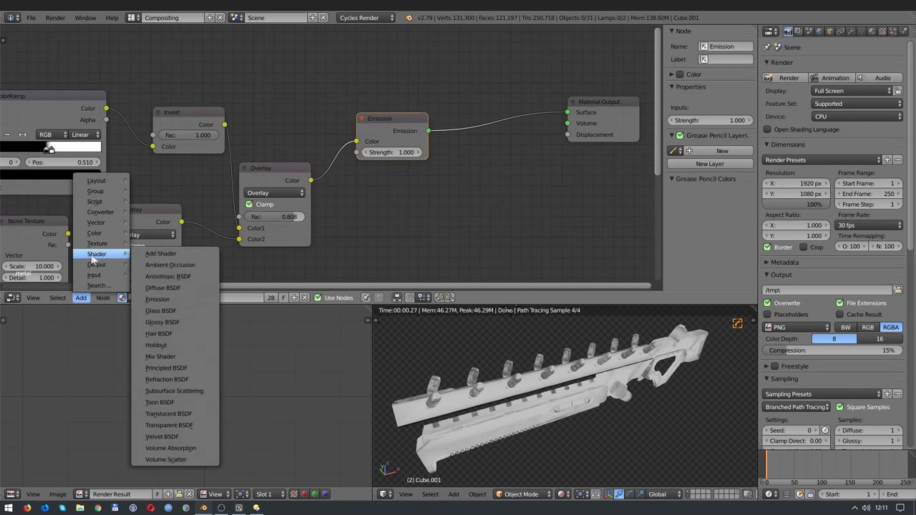
Step: Drop a Principled BSDF onto the output link and route the noise pattern into its Roughness
{"action": "left_click", "coordinate": [161, 370]}
{"action": "left_click", "coordinate": [504, 116]}
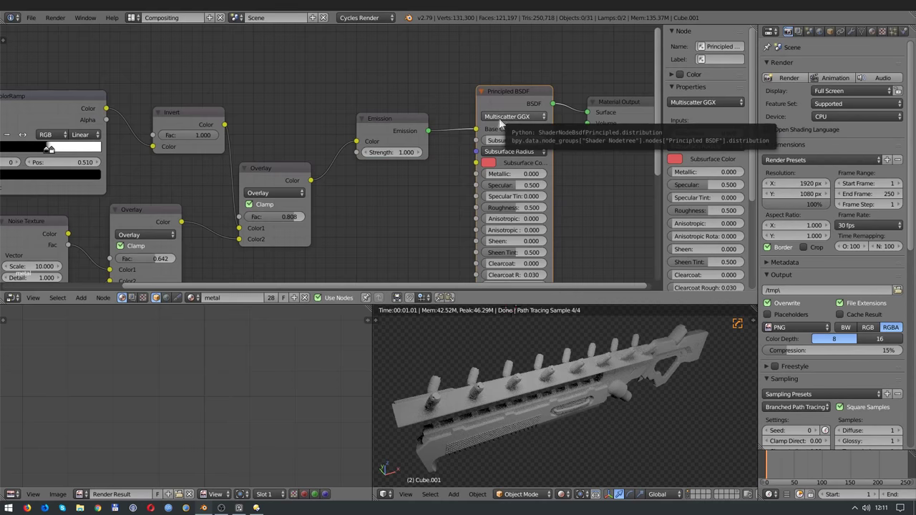
{"action": "middle_click_drag", "start_coordinate": [500, 121], "coordinate": [403, 81]}
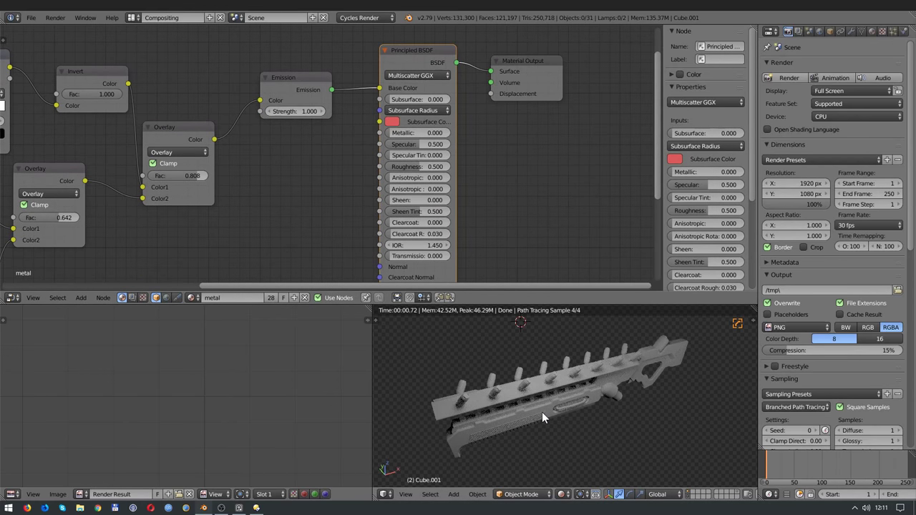
{"action": "middle_click_drag", "start_coordinate": [372, 179], "coordinate": [423, 165]}
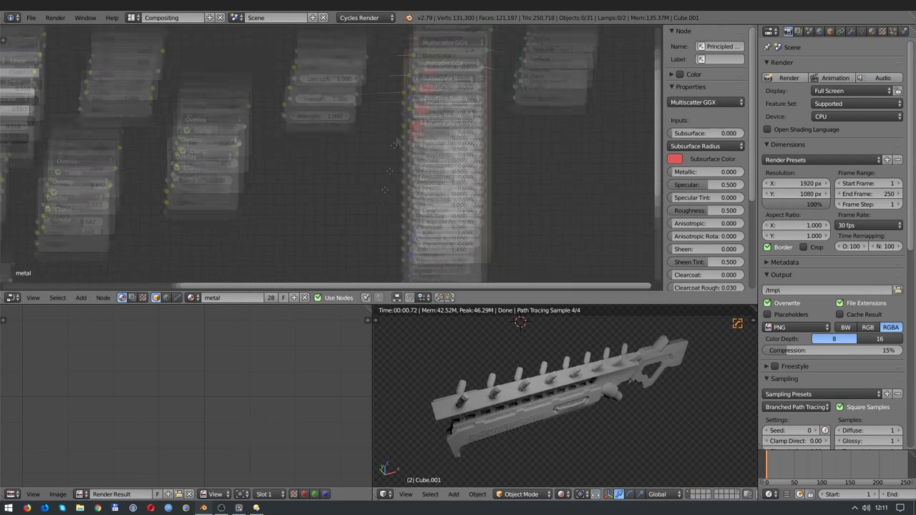
{"action": "left_click_drag", "start_coordinate": [430, 74], "coordinate": [408, 179]}
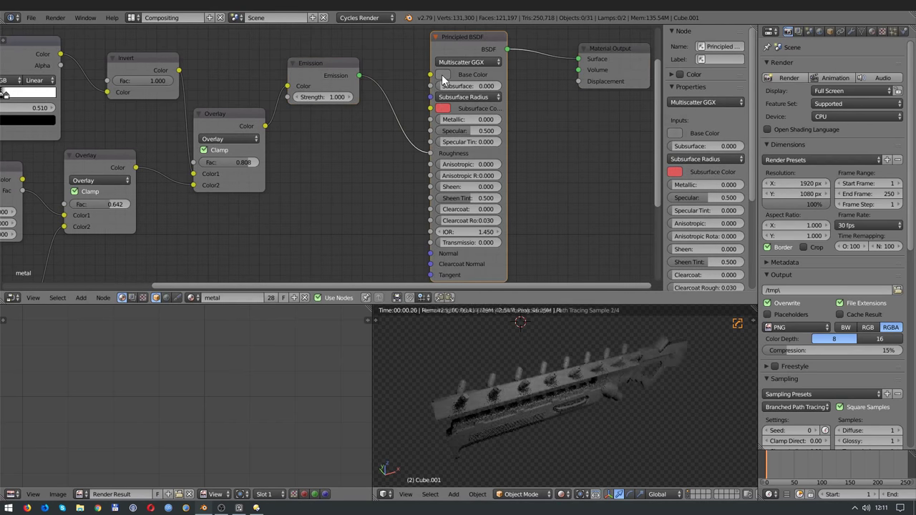
{"action": "scroll", "coordinate": [580, 367], "scroll_direction": "up", "scroll_amount": 5}
{"action": "scroll", "coordinate": [580, 367], "scroll_direction": "up", "scroll_amount": 2}
{"action": "scroll", "coordinate": [315, 186], "scroll_direction": "down", "scroll_amount": 1}
{"action": "middle_click_drag", "start_coordinate": [310, 177], "coordinate": [363, 194]}
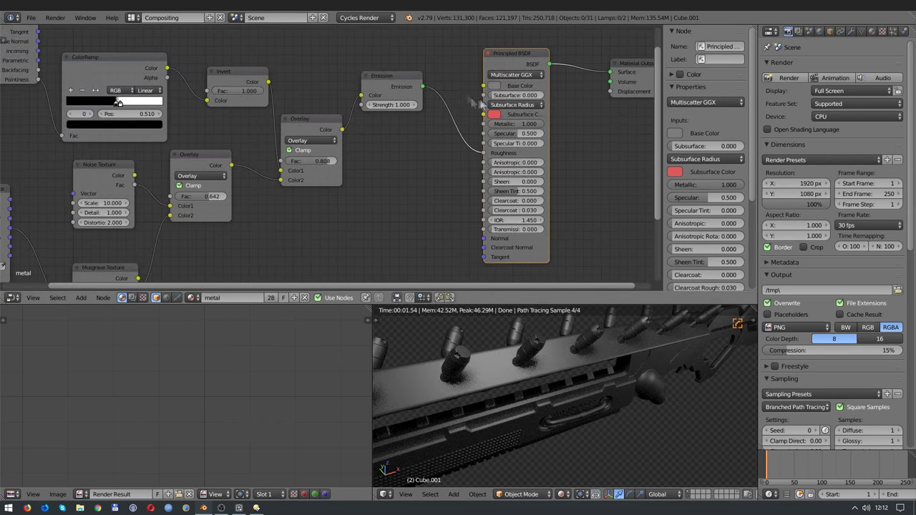
{"action": "scroll", "coordinate": [363, 194], "scroll_direction": "down", "scroll_amount": 1}
{"action": "left_click", "coordinate": [81, 298]}
Step: Add a ColorRamp node and pull its black and white stops closer together
{"action": "left_click", "coordinate": [265, 369]}
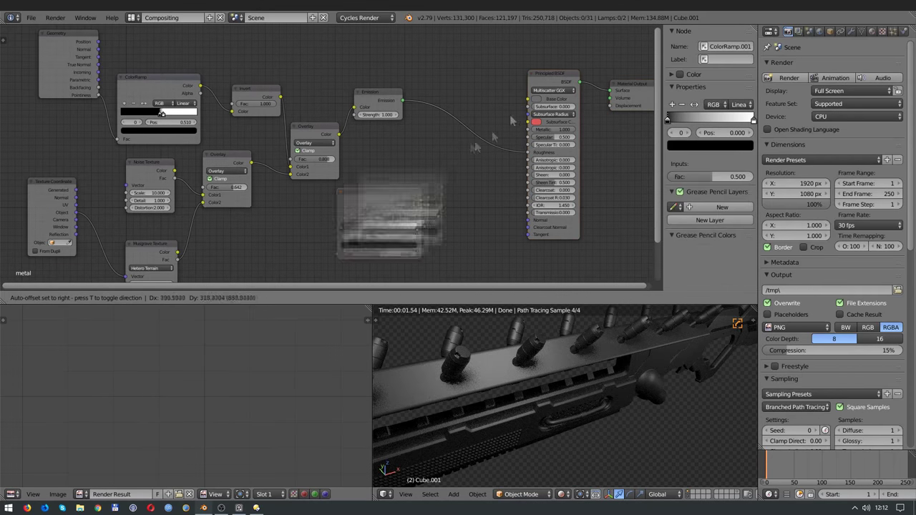
{"action": "left_click", "coordinate": [480, 140]}
{"action": "scroll", "coordinate": [480, 139], "scroll_direction": "up", "scroll_amount": 1}
{"action": "left_click", "coordinate": [560, 171]}
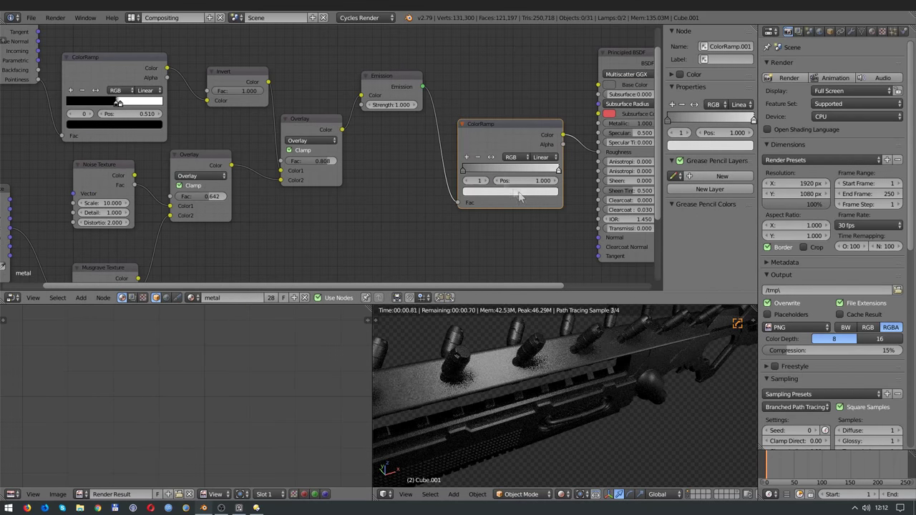
{"action": "left_click_drag", "start_coordinate": [464, 170], "coordinate": [471, 170]}
{"action": "left_click_drag", "start_coordinate": [531, 169], "coordinate": [493, 168]}
Step: Feed the Overlay output into the ColorRamp and move its stop to 0.137
{"action": "left_click_drag", "start_coordinate": [342, 129], "coordinate": [448, 201]}
{"action": "left_click", "coordinate": [392, 77]}
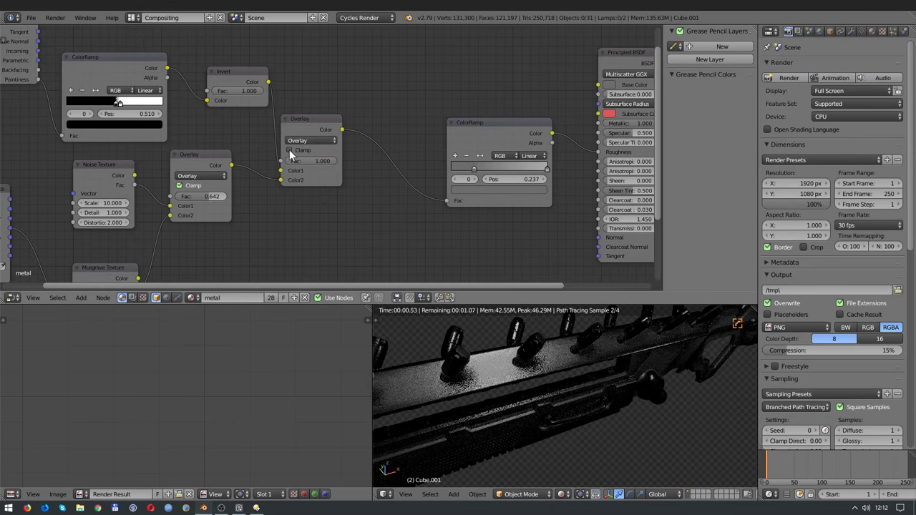
{"action": "left_click_drag", "start_coordinate": [474, 169], "coordinate": [465, 169]}
{"action": "middle_click_drag", "start_coordinate": [465, 169], "coordinate": [579, 161]}
{"action": "middle_click_drag", "start_coordinate": [378, 203], "coordinate": [206, 206]}
{"action": "left_click_drag", "start_coordinate": [254, 115], "coordinate": [281, 111]}
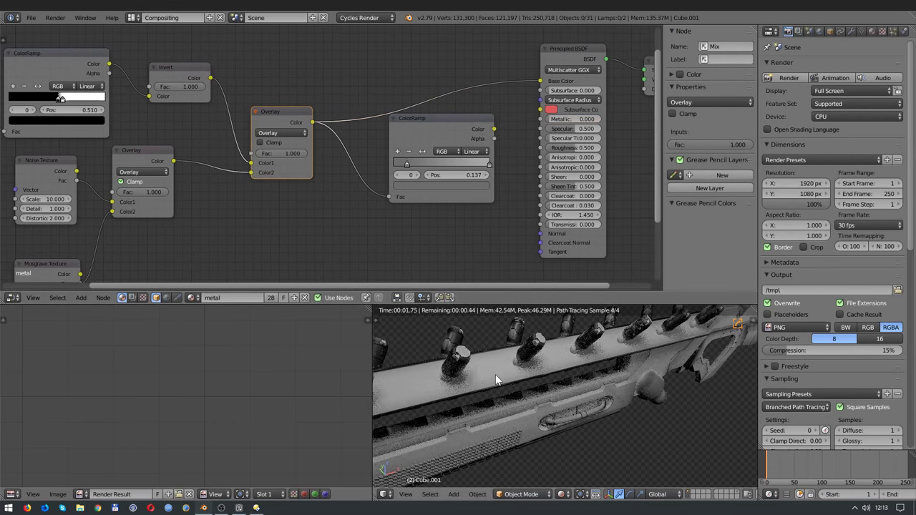
Step: Switch the Divide texture mix to Add and link the ColorRamp output to Roughness
{"action": "middle_click_drag", "start_coordinate": [215, 214], "coordinate": [458, 147]}
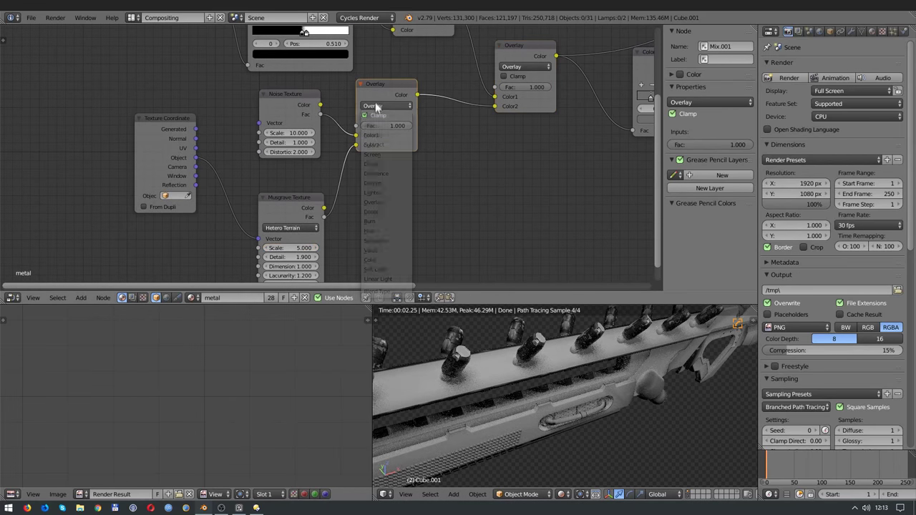
{"action": "left_click", "coordinate": [371, 164]}
{"action": "left_click_drag", "start_coordinate": [196, 162], "coordinate": [157, 169]}
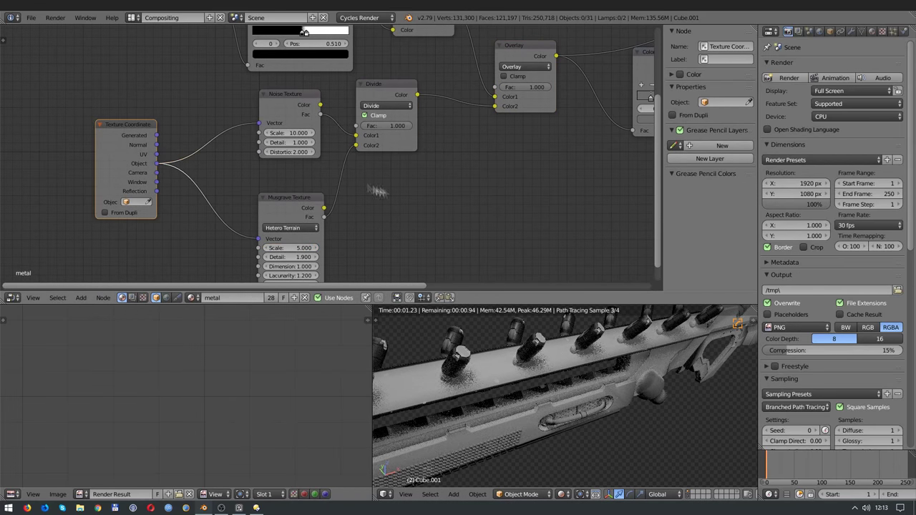
{"action": "middle_click_drag", "start_coordinate": [289, 135], "coordinate": [151, 176]}
{"action": "left_click", "coordinate": [248, 147]}
{"action": "left_click", "coordinate": [244, 168]}
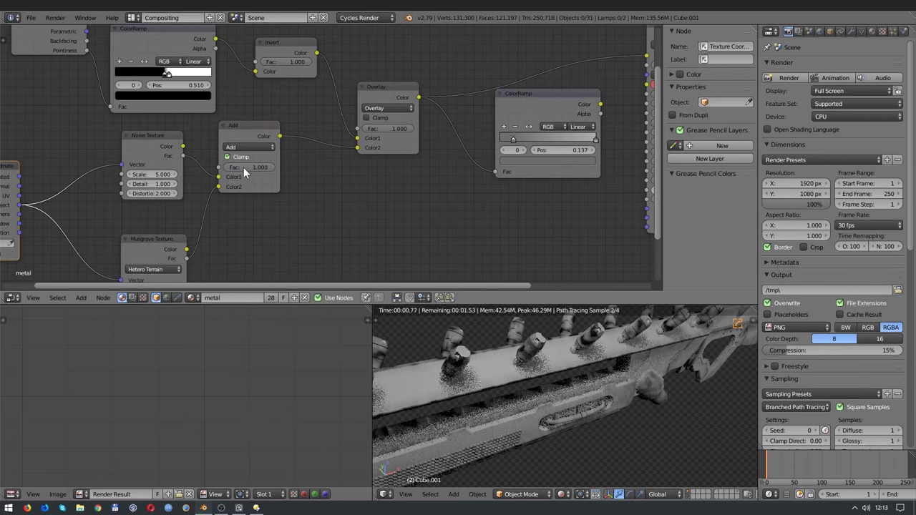
{"action": "middle_click_drag", "start_coordinate": [243, 168], "coordinate": [130, 183]}
{"action": "left_click_drag", "start_coordinate": [488, 121], "coordinate": [531, 146]}
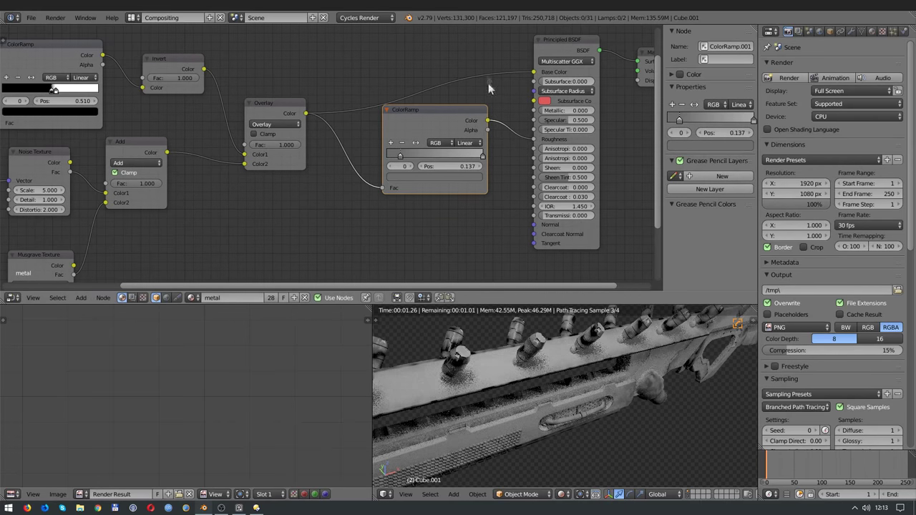
Step: Unlink the Overlay from Base Color, set the ramp to B-Spline and move its stops inward
{"action": "right_click_drag", "start_coordinate": [489, 87], "coordinate": [494, 68], "text": "ctrl"}
{"action": "middle_click_drag", "start_coordinate": [501, 214], "coordinate": [463, 215]}
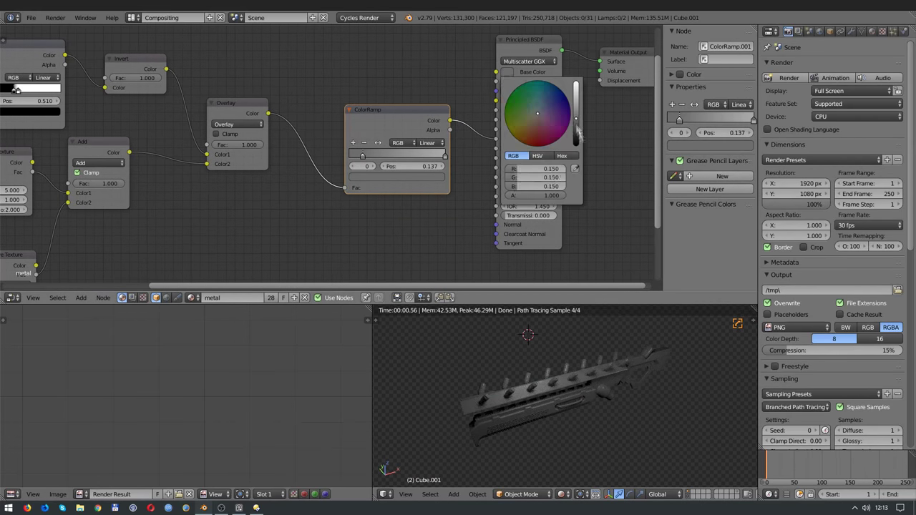
{"action": "scroll", "coordinate": [554, 365], "scroll_direction": "up", "scroll_amount": 3}
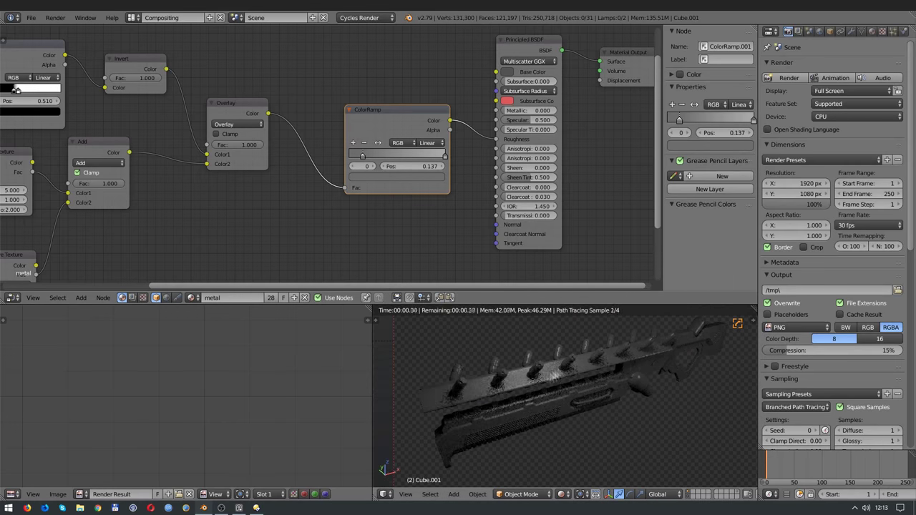
{"action": "mouse_move", "coordinate": [554, 364]}
{"action": "middle_mouse_down"}
{"action": "mouse_move", "coordinate": [601, 344]}
{"action": "mouse_move", "coordinate": [561, 374]}
{"action": "middle_mouse_up"}
{"action": "middle_click_drag", "start_coordinate": [573, 396], "coordinate": [476, 349]}
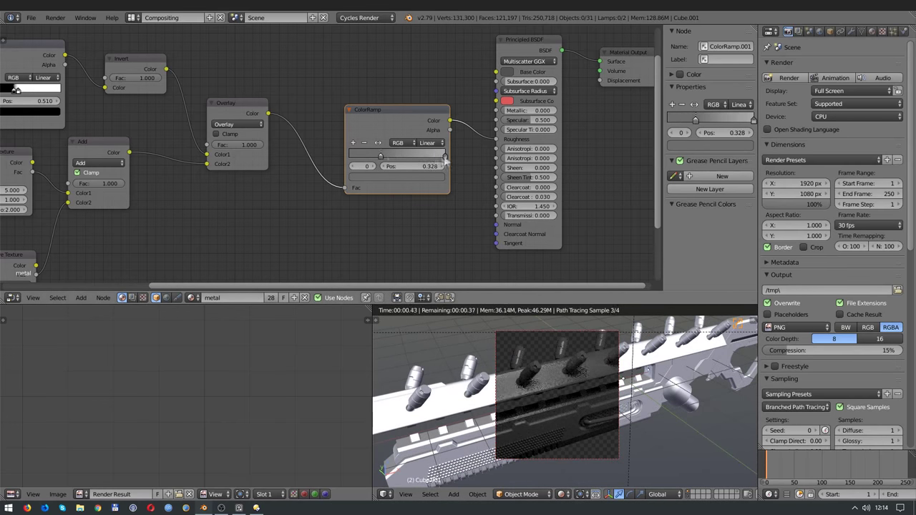
{"action": "left_click", "coordinate": [430, 104]}
{"action": "left_click_drag", "start_coordinate": [379, 156], "coordinate": [390, 159]}
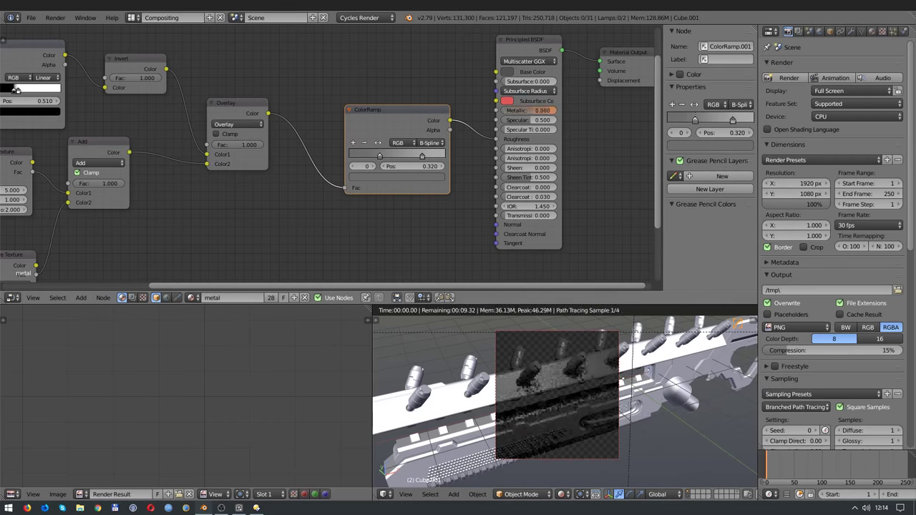
{"action": "left_click", "coordinate": [507, 71]}
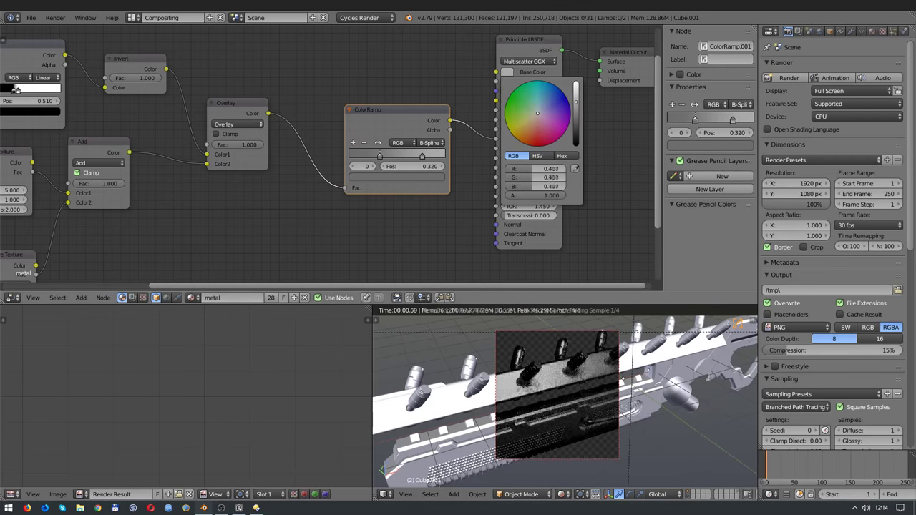
{"action": "left_click_drag", "start_coordinate": [422, 156], "coordinate": [380, 160]}
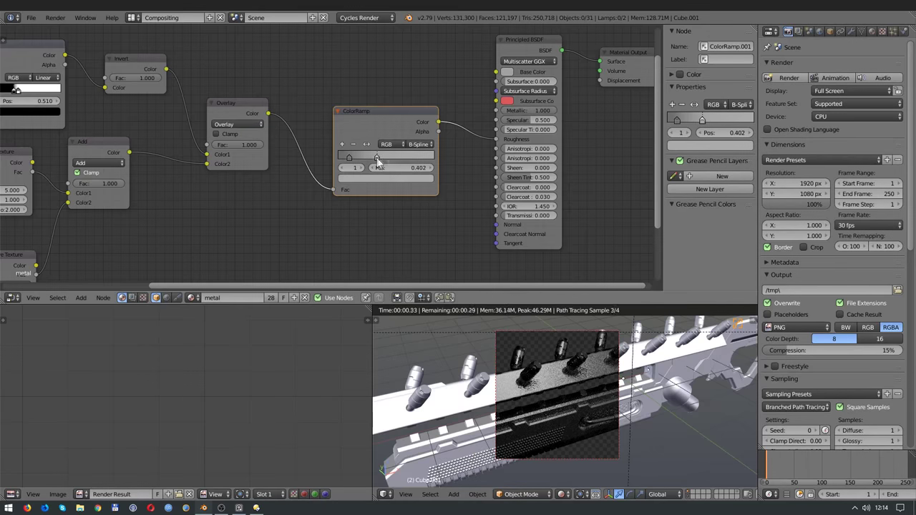
Step: Set the Principled BSDF Specular to 0.351 and Clearcoat to 0.756
{"action": "scroll", "coordinate": [377, 162], "scroll_direction": "up", "scroll_amount": 2}
{"action": "mouse_move", "coordinate": [605, 108]}
{"action": "left_mouse_down"}
{"action": "mouse_move", "coordinate": [566, 107]}
{"action": "mouse_move", "coordinate": [630, 108]}
{"action": "left_mouse_up"}
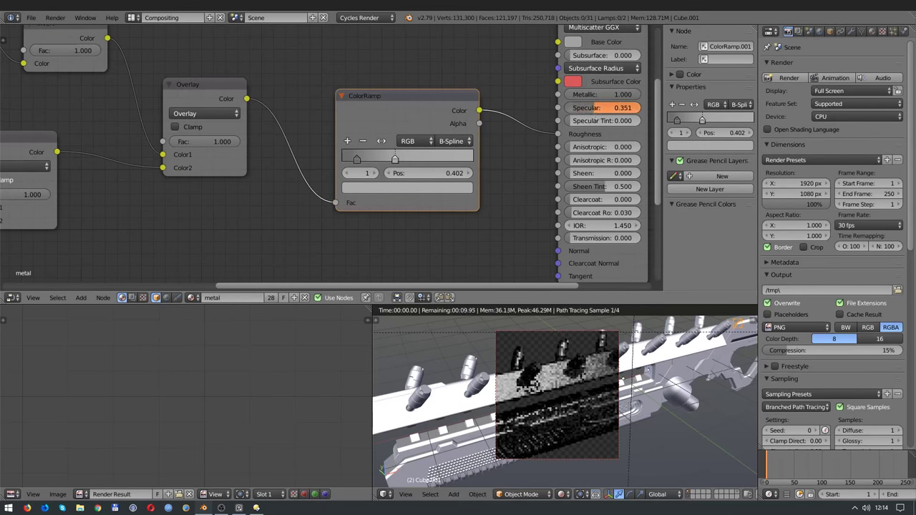
{"action": "middle_click_drag", "start_coordinate": [519, 187], "coordinate": [440, 148]}
{"action": "left_click_drag", "start_coordinate": [522, 162], "coordinate": [566, 162]}
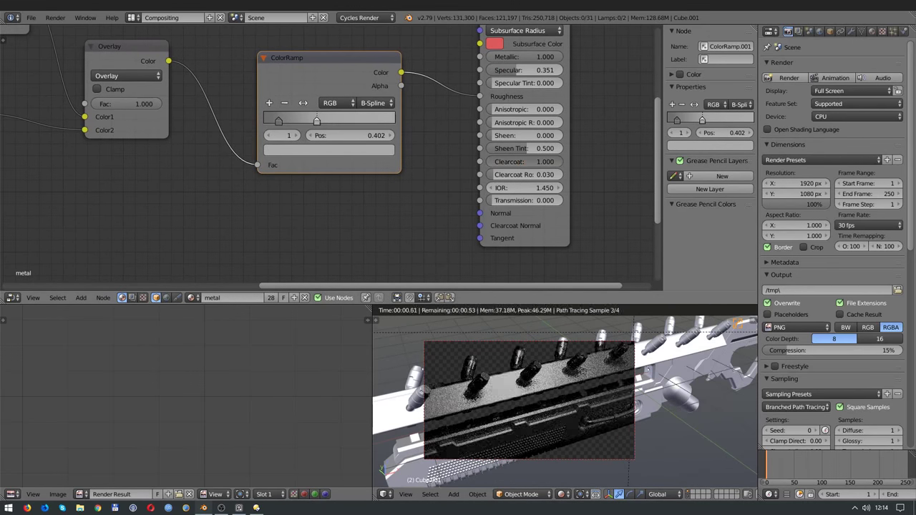
{"action": "middle_click_drag", "start_coordinate": [434, 351], "coordinate": [613, 388]}
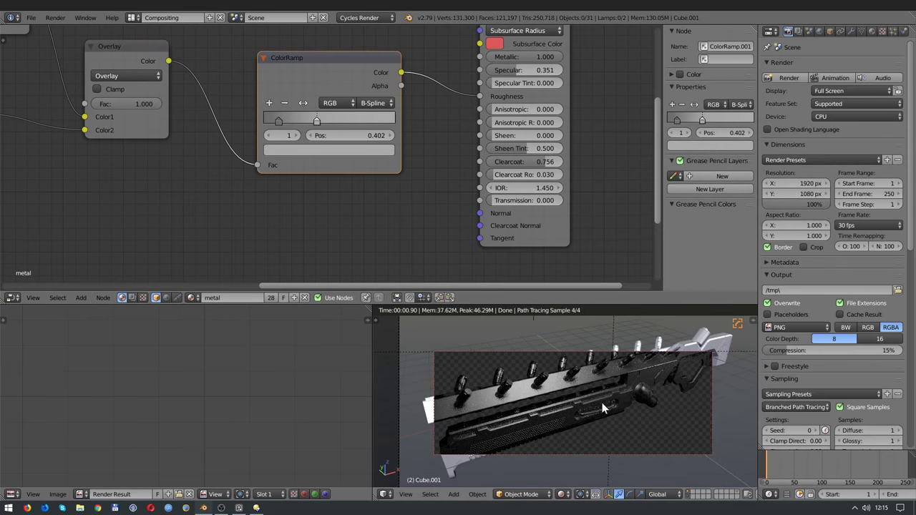
Step: Make the right ramp stop grey and place the ramp stops at 0.133 and 0.573
{"action": "left_click_drag", "start_coordinate": [317, 120], "coordinate": [339, 120]}
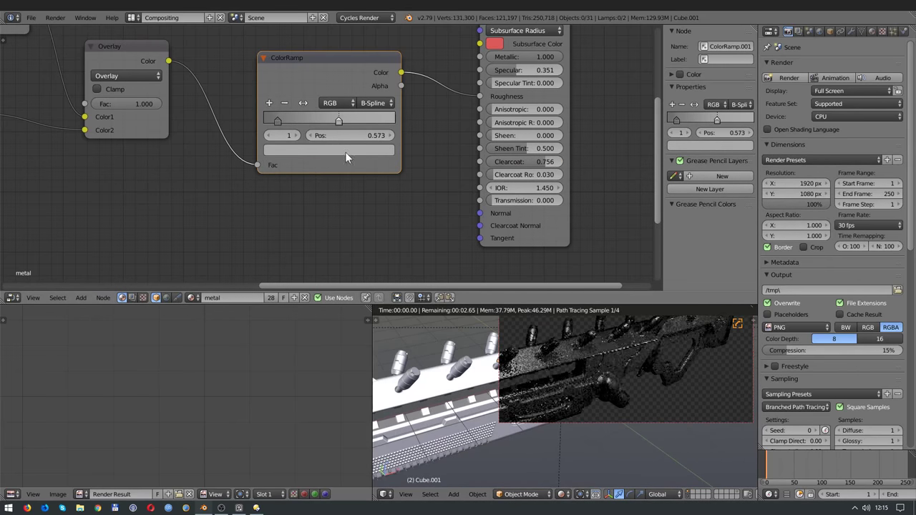
{"action": "left_click", "coordinate": [345, 150]}
{"action": "left_click_drag", "start_coordinate": [366, 166], "coordinate": [367, 204]}
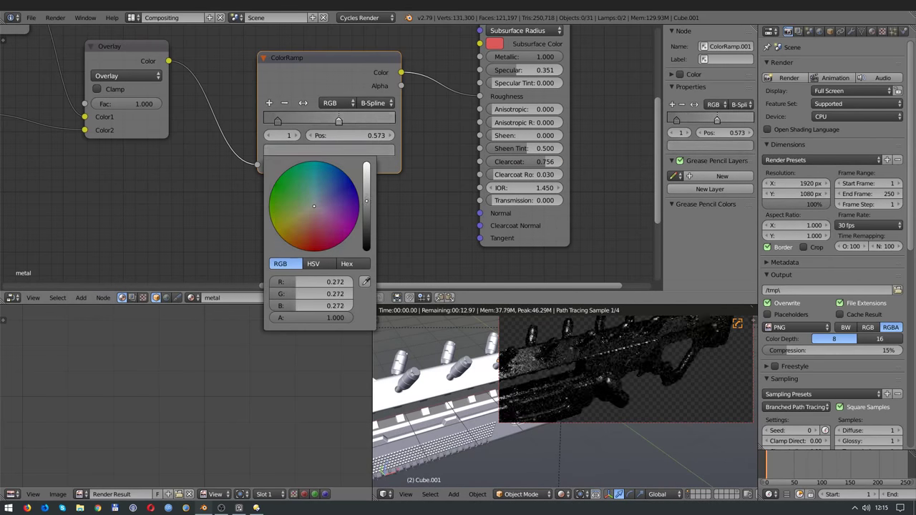
{"action": "left_click_drag", "start_coordinate": [339, 120], "coordinate": [359, 120]}
{"action": "left_click_drag", "start_coordinate": [302, 122], "coordinate": [288, 122]}
{"action": "middle_click_drag", "start_coordinate": [563, 380], "coordinate": [528, 372]}
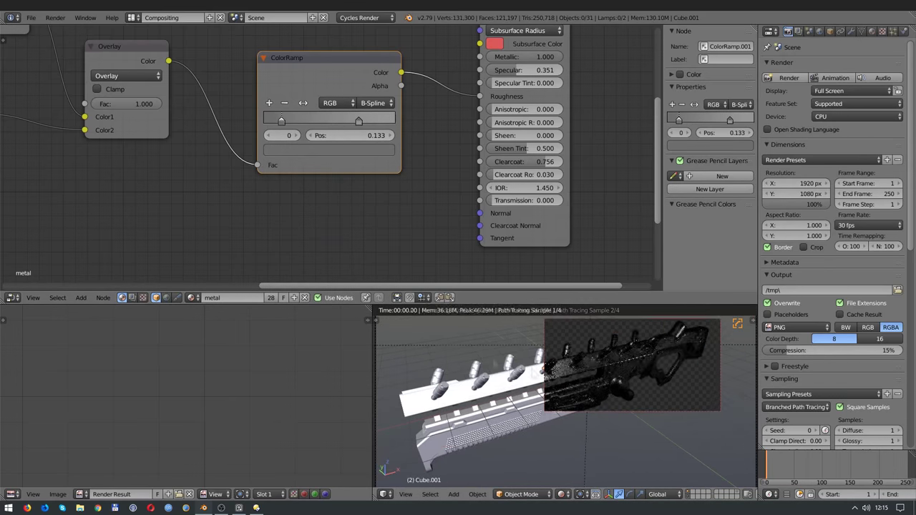
{"action": "key", "text": "shift+z"}
{"action": "scroll", "coordinate": [516, 179], "scroll_direction": "down", "scroll_amount": 2}
Step: Open the frame piece's material settings and preview it from the camera in rendered shading
{"action": "left_click", "coordinate": [872, 31]}
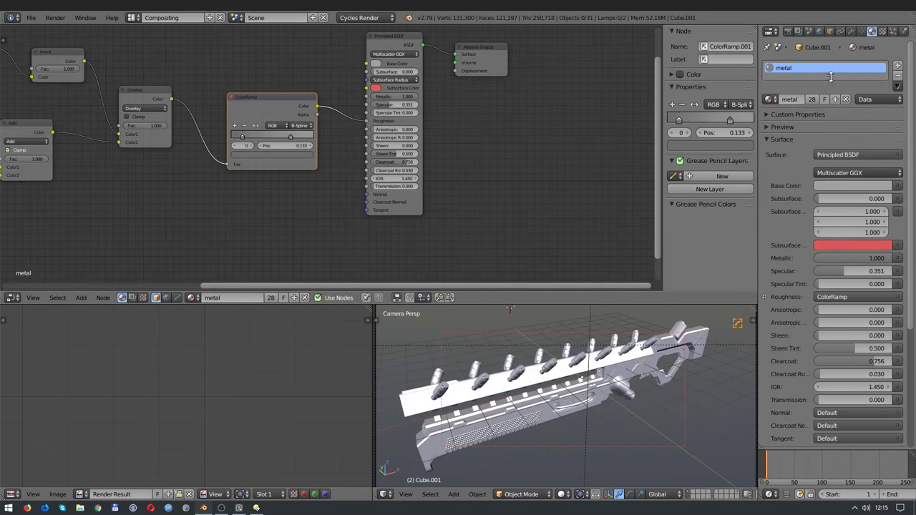
{"action": "middle_click_drag", "start_coordinate": [580, 378], "coordinate": [493, 401]}
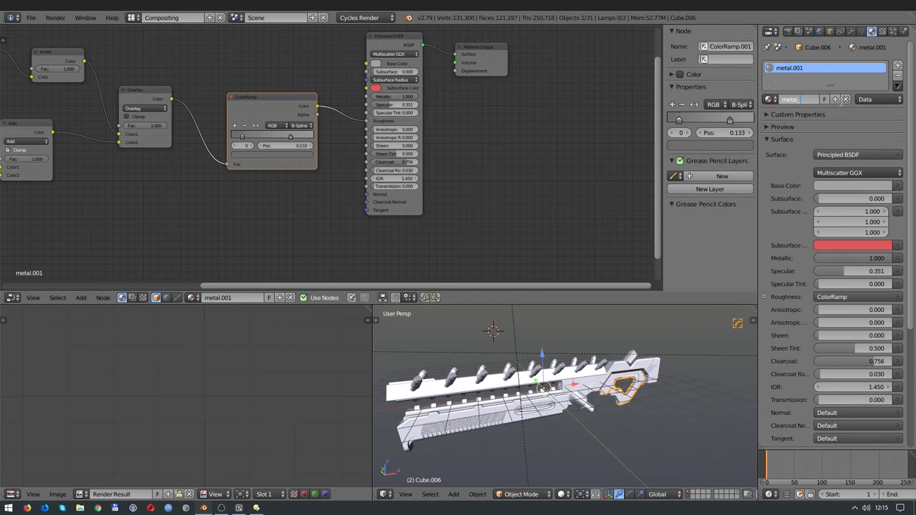
{"action": "scroll", "coordinate": [824, 323], "scroll_direction": "down", "scroll_amount": 5}
{"action": "left_click", "coordinate": [787, 423]}
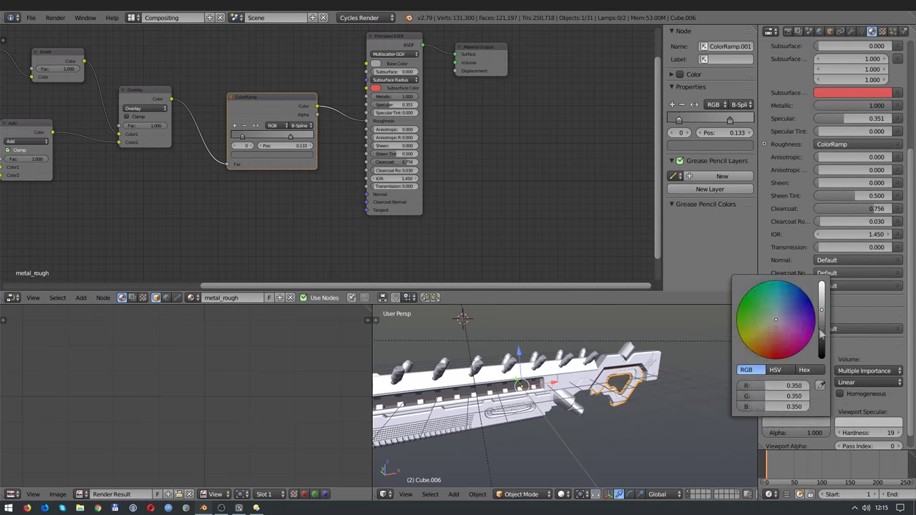
{"action": "key", "text": "KP_0"}
{"action": "key", "text": "shift+z"}
{"action": "scroll", "coordinate": [689, 362], "scroll_direction": "up", "scroll_amount": 3}
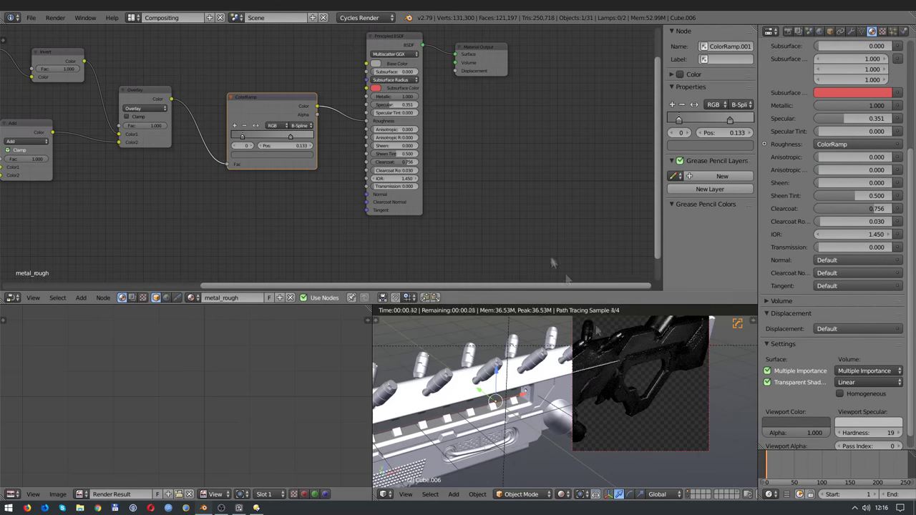
{"action": "scroll", "coordinate": [502, 129], "scroll_direction": "up", "scroll_amount": 2}
{"action": "scroll", "coordinate": [831, 215], "scroll_direction": "up", "scroll_amount": 5}
{"action": "scroll", "coordinate": [538, 125], "scroll_direction": "up", "scroll_amount": 2}
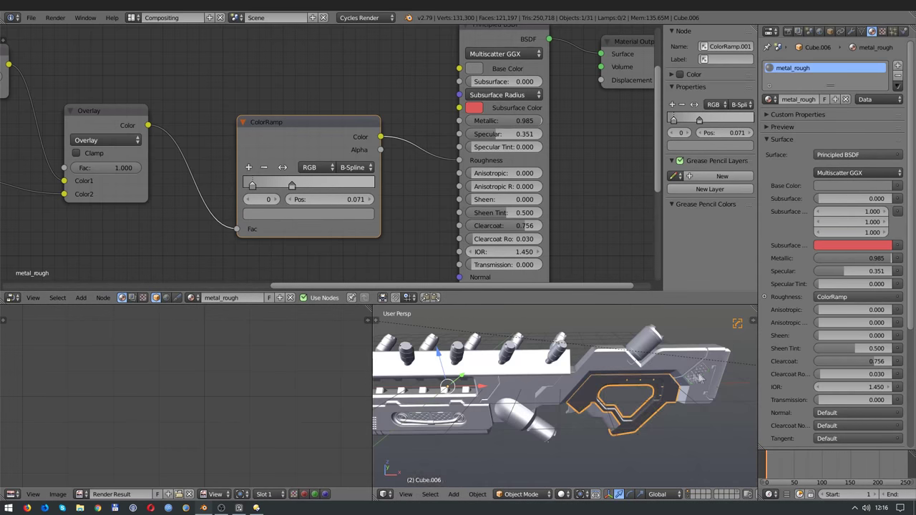
Step: Adjust metal_rough's roughness ramp stops on the gun frame piece while previewing it rendered
{"action": "key", "text": "shift+z"}
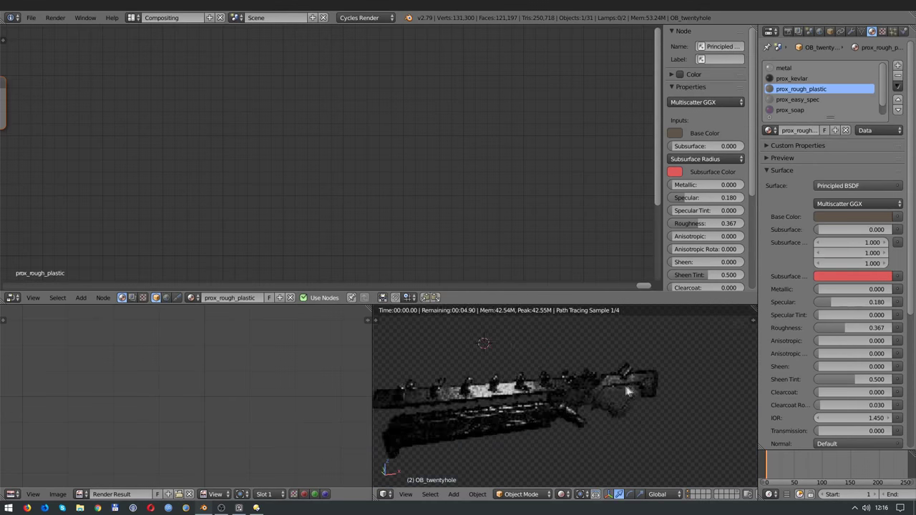
{"action": "middle_click_drag", "start_coordinate": [630, 401], "coordinate": [668, 381]}
{"action": "key", "text": "shift+z"}
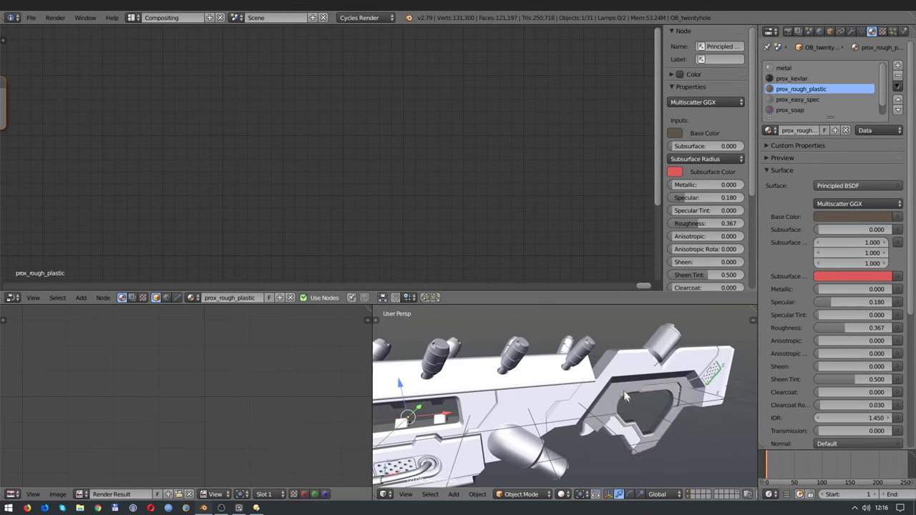
{"action": "right_click", "coordinate": [623, 390]}
{"action": "key", "text": "shift+z"}
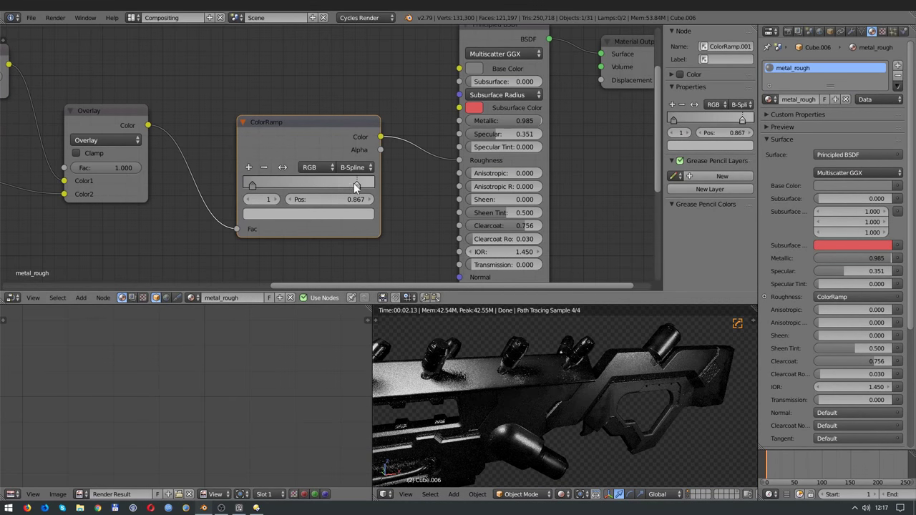
{"action": "left_click_drag", "start_coordinate": [252, 186], "coordinate": [285, 187]}
{"action": "left_click", "coordinate": [286, 185]}
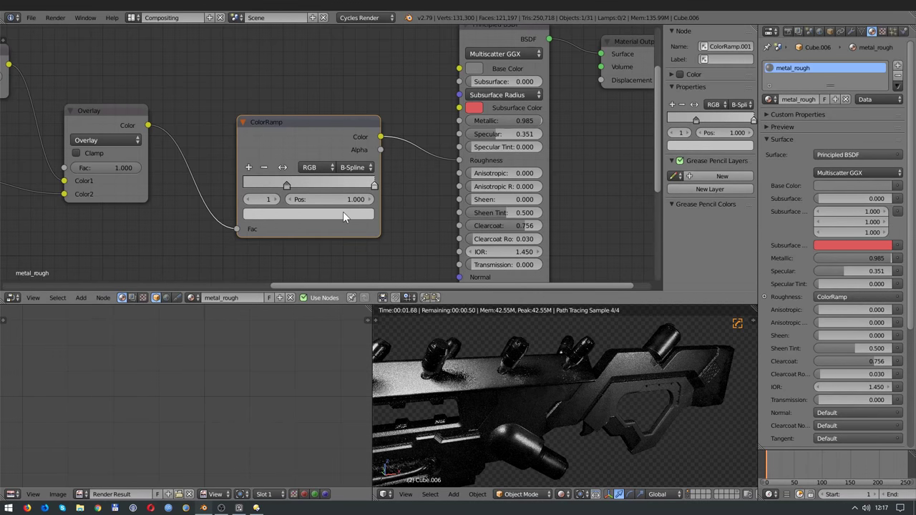
{"action": "key", "text": "shift+z"}
Step: Assign prox_rough_plastic and prox_easy_spec.002 to Cube.007 and Cube.011 from the material list
{"action": "right_click", "coordinate": [610, 439]}
{"action": "key", "text": "q"}
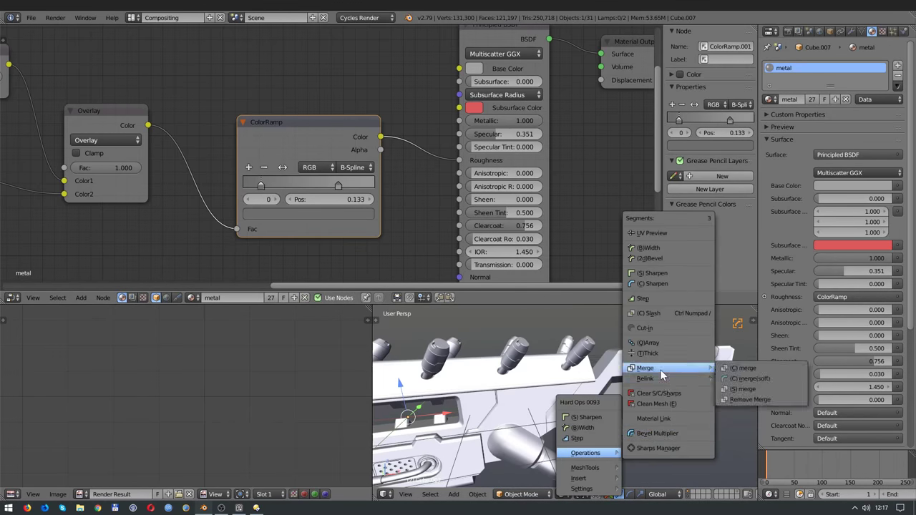
{"action": "mouse_move", "coordinate": [653, 383]}
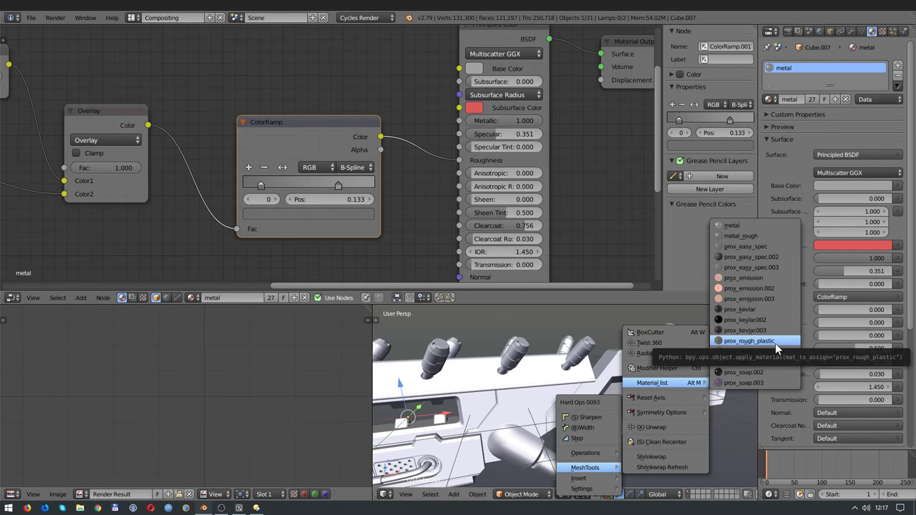
{"action": "left_click", "coordinate": [752, 341]}
{"action": "key", "text": "shift+z"}
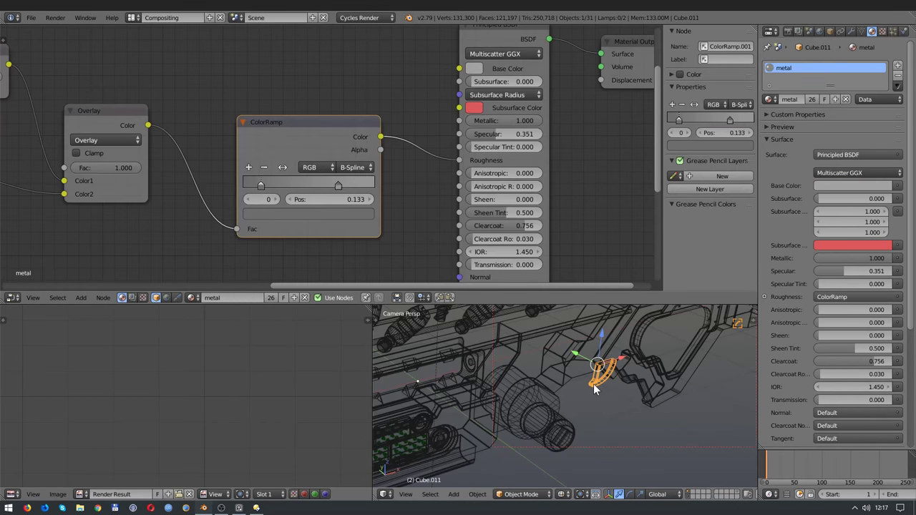
{"action": "key", "text": "q"}
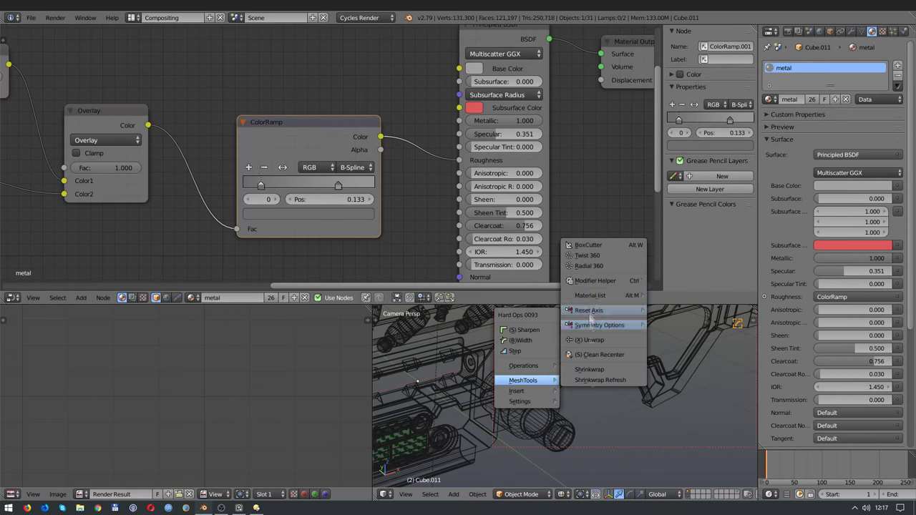
{"action": "left_click", "coordinate": [709, 327]}
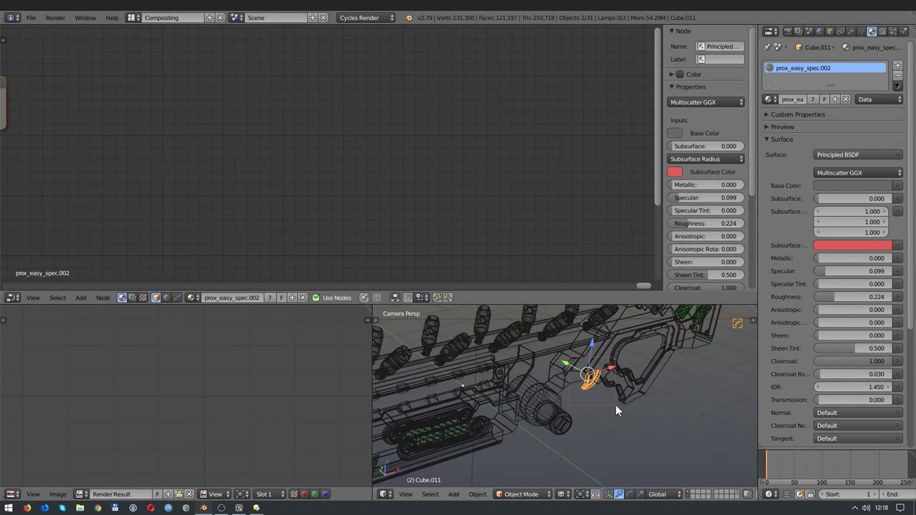
{"action": "key", "text": "shift+z"}
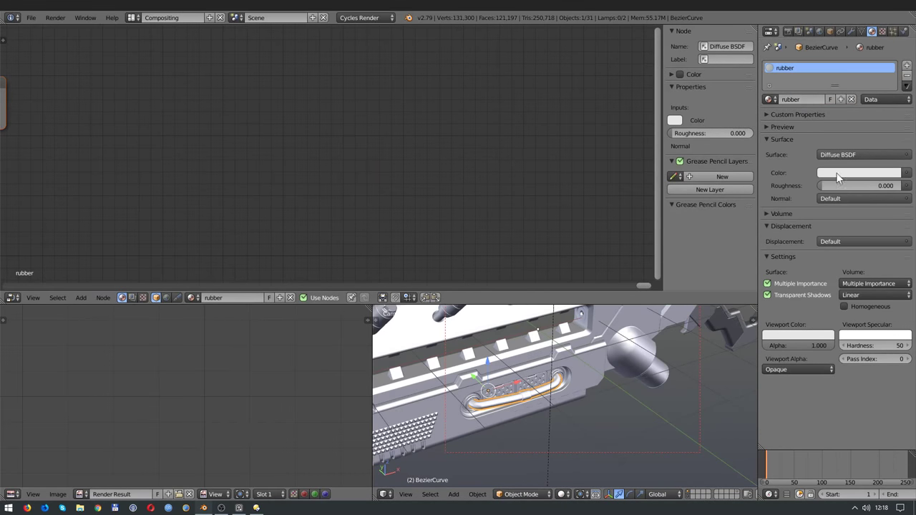
Step: Make the rubber dark grey and add Noise Texture, Layer Weight and Mix nodes
{"action": "left_click", "coordinate": [838, 177]}
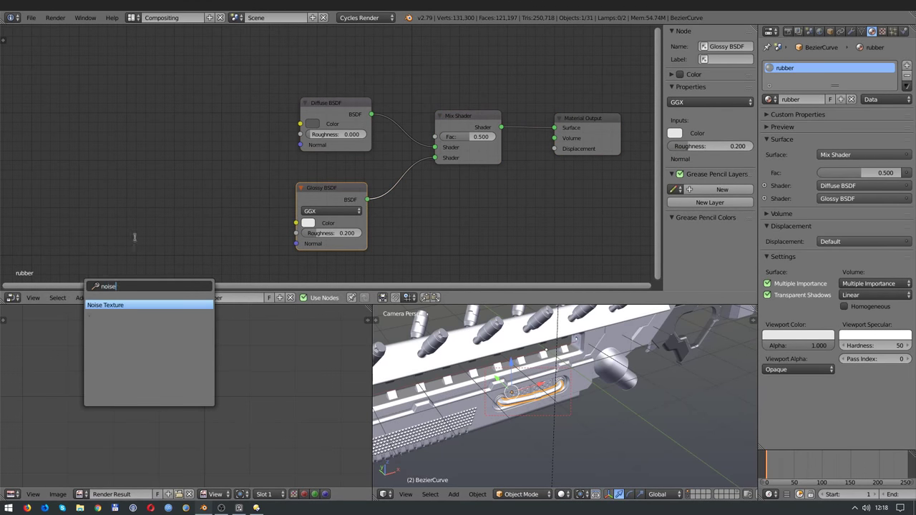
{"action": "key", "text": "Return"}
{"action": "left_click", "coordinate": [85, 299]}
{"action": "left_click", "coordinate": [93, 287]}
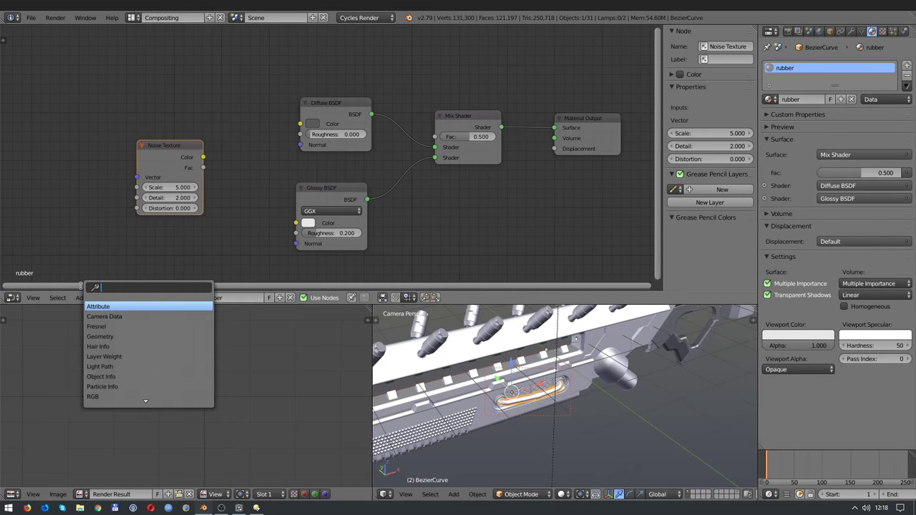
{"action": "key", "text": "Return"}
{"action": "left_click", "coordinate": [85, 299]}
{"action": "left_click", "coordinate": [93, 287]}
{"action": "key", "text": "Return"}
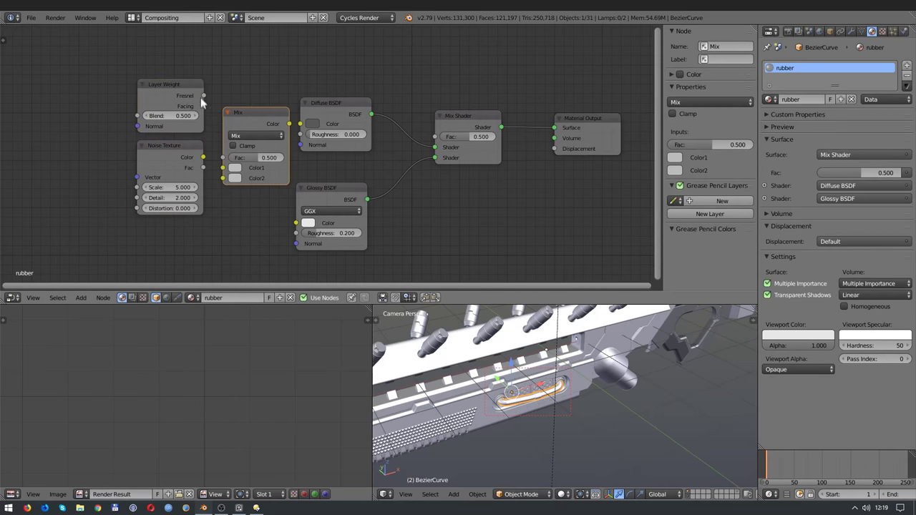
Step: Add a Texture Coordinate node and feed its Object output into the Noise Vector
{"action": "left_click", "coordinate": [81, 298]}
{"action": "left_click", "coordinate": [86, 215]}
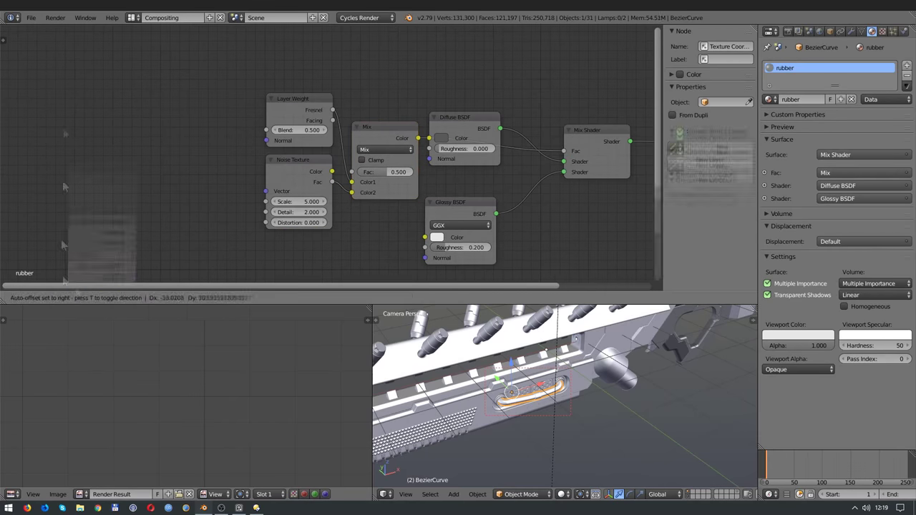
{"action": "left_click", "coordinate": [136, 165]}
{"action": "left_click_drag", "start_coordinate": [170, 154], "coordinate": [263, 141]}
{"action": "left_click_drag", "start_coordinate": [264, 192], "coordinate": [265, 192]}
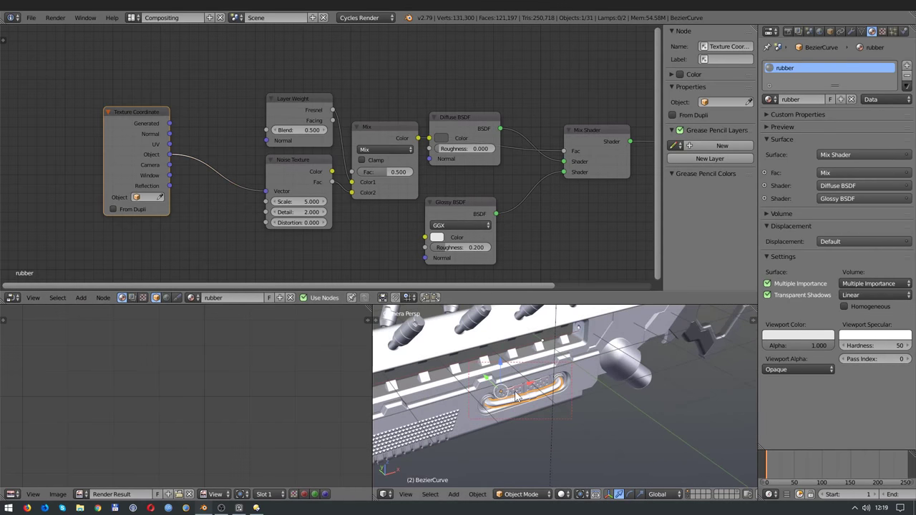
{"action": "key", "text": "shift+z"}
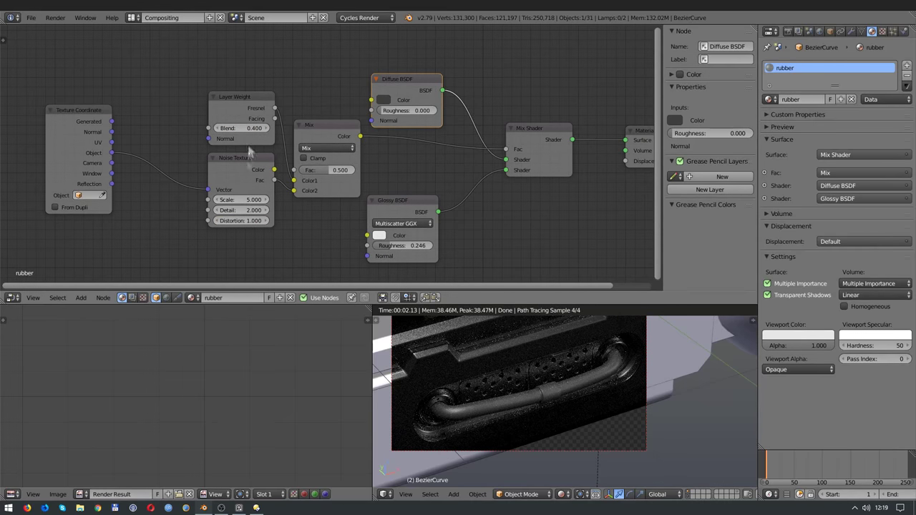
Step: Set the Mix node to Add and the Glossy BSDF roughness to 0.5
{"action": "left_click", "coordinate": [328, 147]}
{"action": "left_click", "coordinate": [316, 206]}
{"action": "left_click", "coordinate": [328, 147]}
{"action": "left_click", "coordinate": [308, 170]}
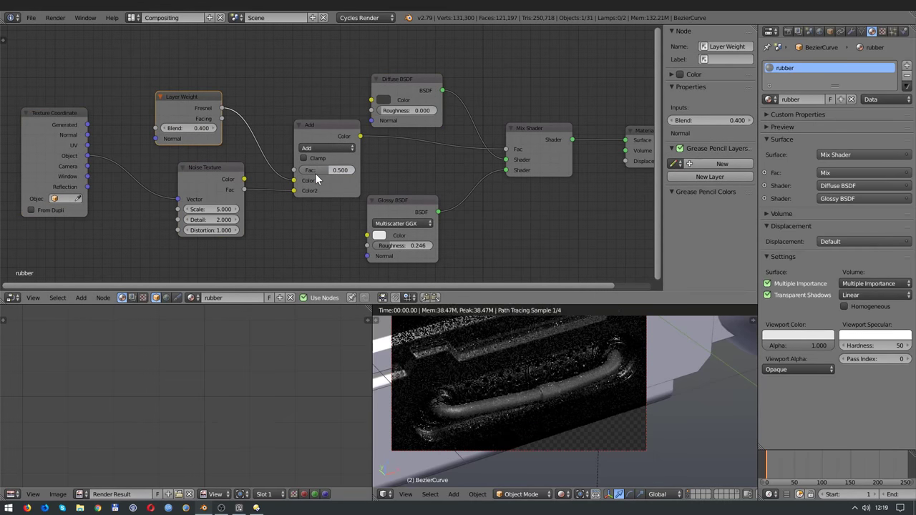
{"action": "left_click", "coordinate": [396, 245]}
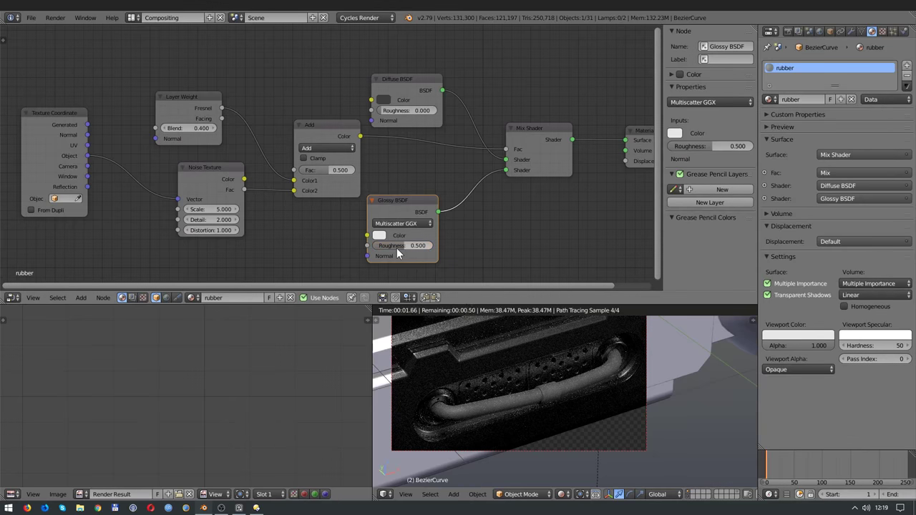
{"action": "key", "text": "Return"}
{"action": "left_click", "coordinate": [383, 100]}
{"action": "left_click_drag", "start_coordinate": [533, 136], "coordinate": [507, 136]}
{"action": "middle_click_drag", "start_coordinate": [592, 143], "coordinate": [186, 269]}
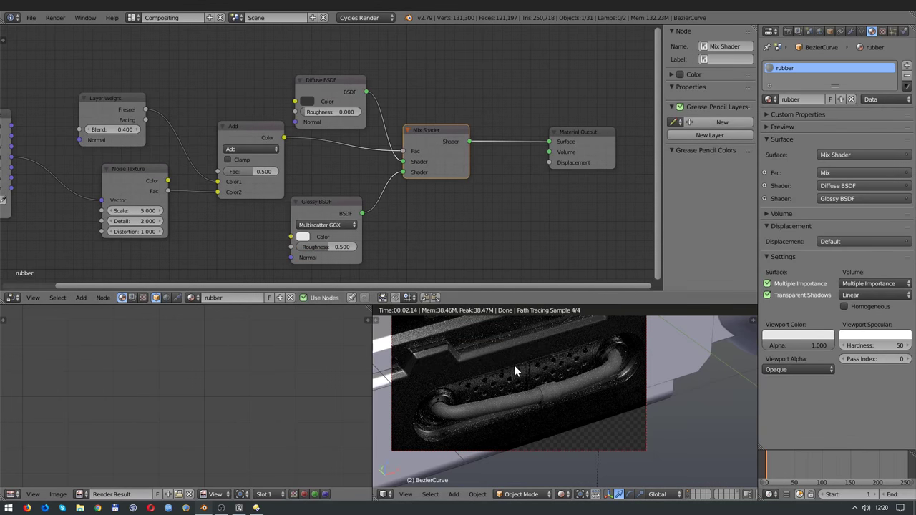
Step: Preview the Add result through an Emission node wired to the Material Output
{"action": "key", "text": "shift+a"}
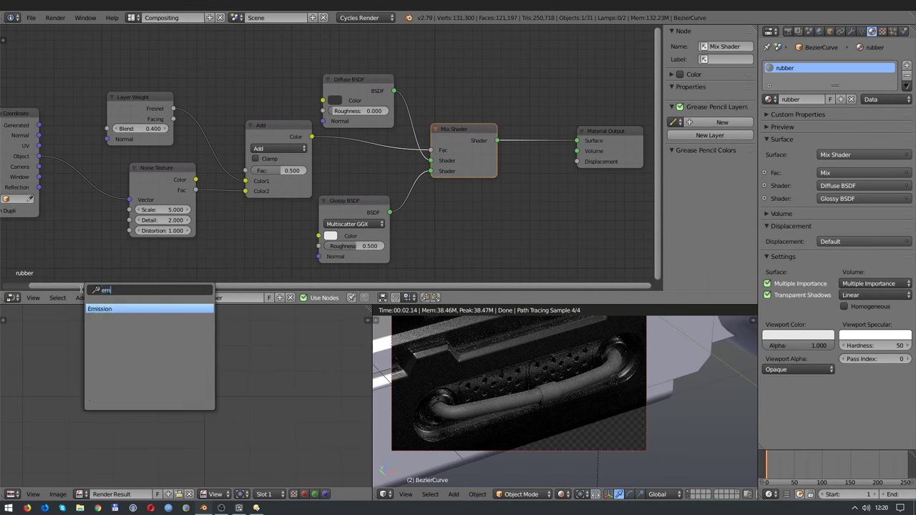
{"action": "left_click", "coordinate": [501, 215]}
{"action": "left_click_drag", "start_coordinate": [550, 212], "coordinate": [577, 140]}
{"action": "left_click_drag", "start_coordinate": [312, 136], "coordinate": [484, 223]}
{"action": "left_click_drag", "start_coordinate": [358, 80], "coordinate": [383, 61]}
{"action": "middle_click_drag", "start_coordinate": [387, 61], "coordinate": [351, 18]}
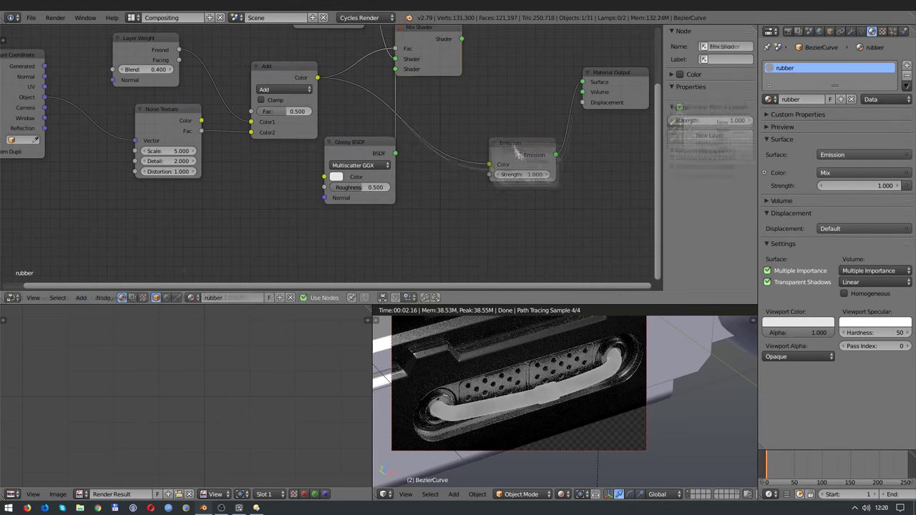
Step: Insert a B-Spline ColorRamp between the Add node and Emission, shifting its black stop right
{"action": "key", "text": "shift+a"}
{"action": "left_click", "coordinate": [103, 353]}
{"action": "left_click", "coordinate": [392, 222]}
{"action": "left_click_drag", "start_coordinate": [391, 220], "coordinate": [446, 221]}
{"action": "left_click", "coordinate": [453, 206]}
{"action": "left_click", "coordinate": [452, 163]}
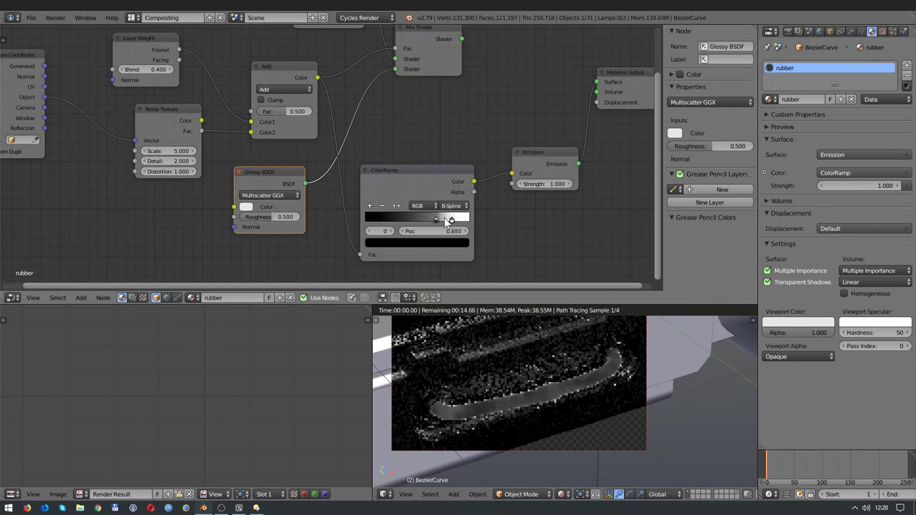
Step: Relink the Mix Shader to the output, darken a ramp stop, and set Layer Weight Blend to 0.5
{"action": "middle_click_drag", "start_coordinate": [516, 170], "coordinate": [512, 189]}
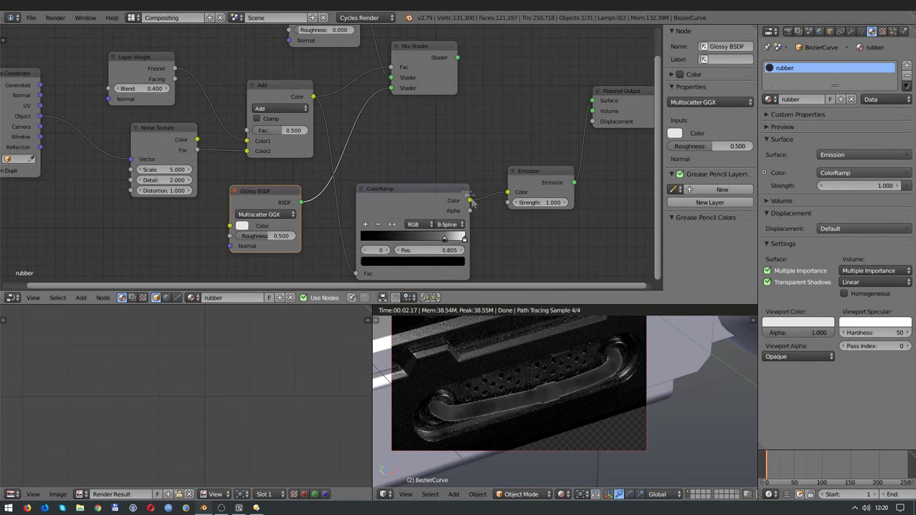
{"action": "left_click", "coordinate": [469, 126]}
{"action": "left_click_drag", "start_coordinate": [593, 105], "coordinate": [593, 101]}
{"action": "left_click_drag", "start_coordinate": [540, 171], "coordinate": [574, 193]}
{"action": "left_click_drag", "start_coordinate": [444, 239], "coordinate": [401, 238]}
{"action": "left_click", "coordinate": [413, 261]}
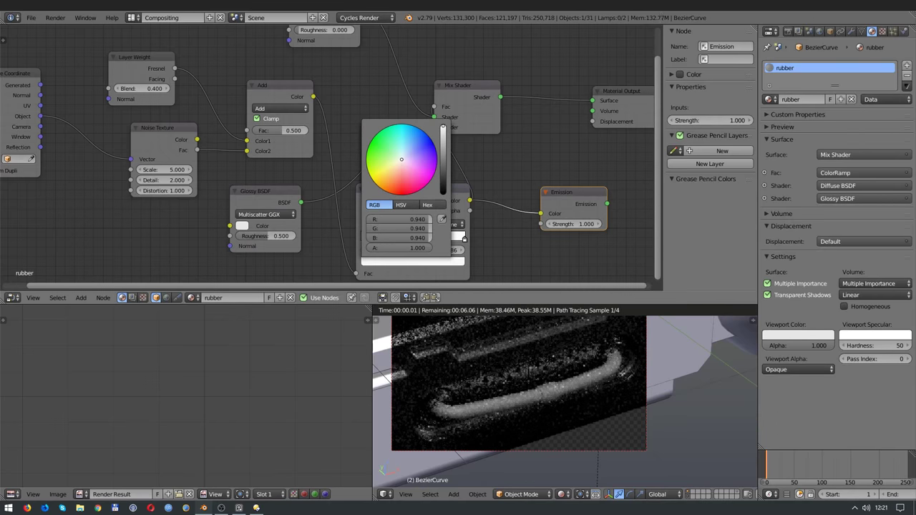
{"action": "left_click_drag", "start_coordinate": [443, 133], "coordinate": [444, 168]}
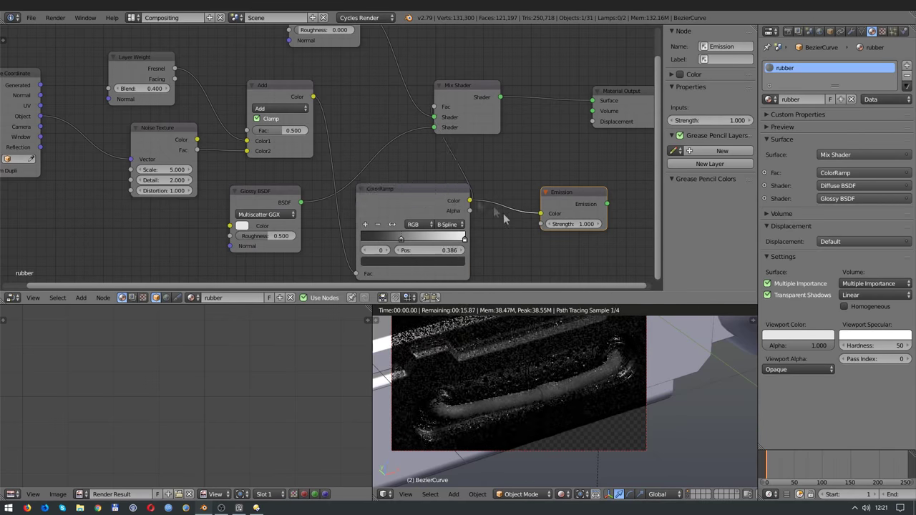
{"action": "left_click", "coordinate": [167, 88]}
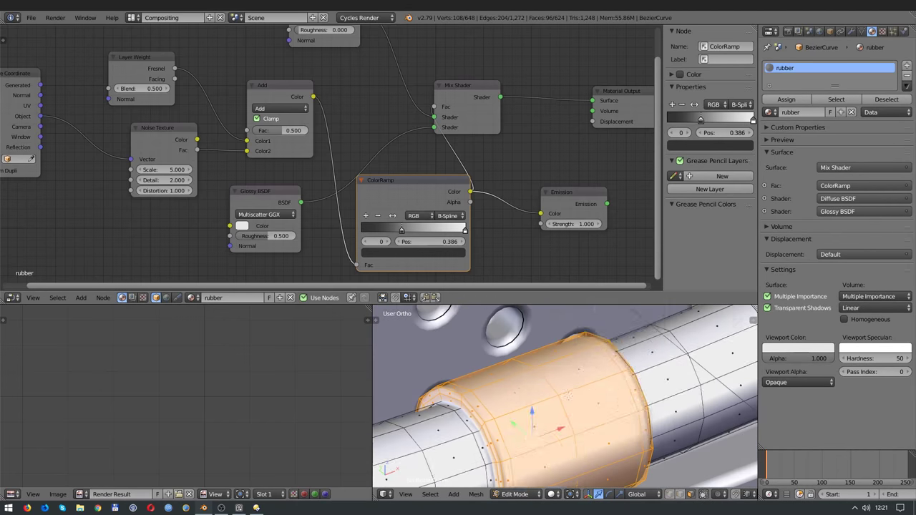
Step: Add a metal_rough band to the handle, save the file, and return to the Default layout
{"action": "key", "text": "q"}
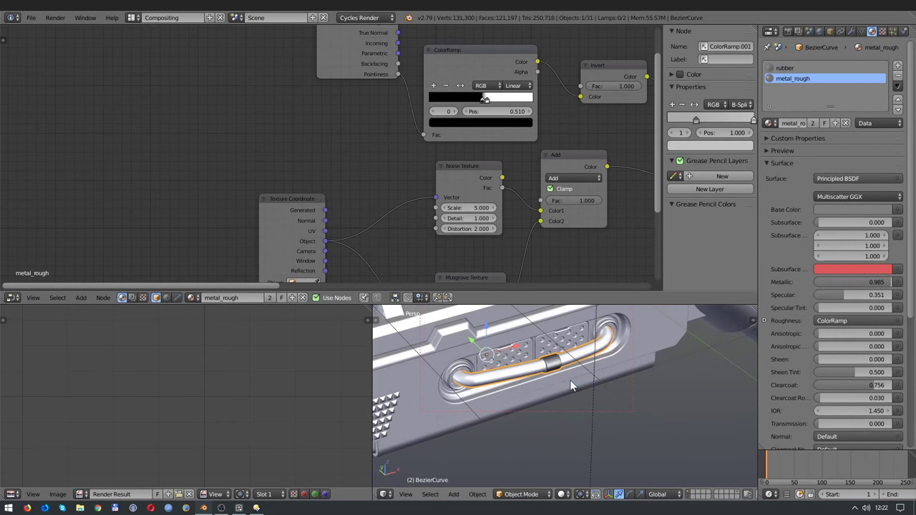
{"action": "key", "text": "KP_0"}
{"action": "key", "text": "shift+z"}
{"action": "key", "text": "shift+z"}
{"action": "key", "text": "ctrl+s"}
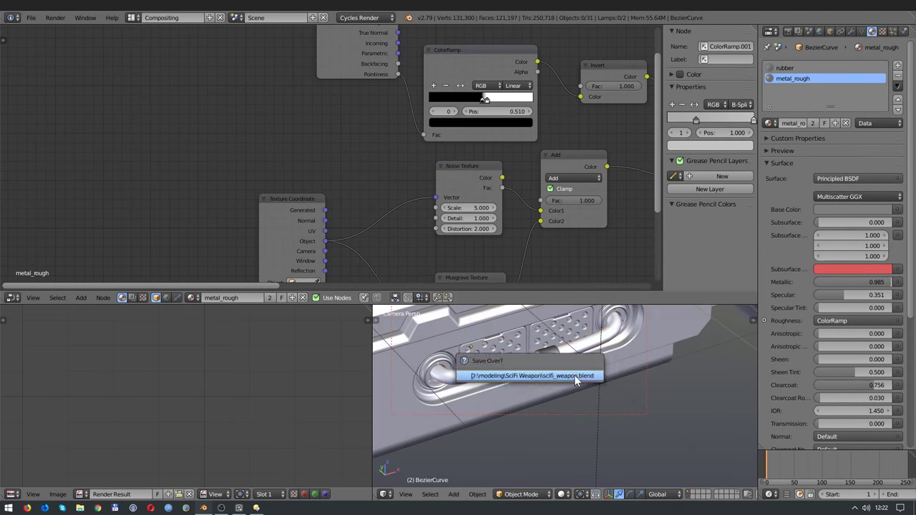
{"action": "left_click", "coordinate": [575, 376]}
{"action": "left_click", "coordinate": [136, 17]}
{"action": "left_click", "coordinate": [154, 64]}
{"action": "scroll", "coordinate": [473, 236], "scroll_direction": "up", "scroll_amount": 4}
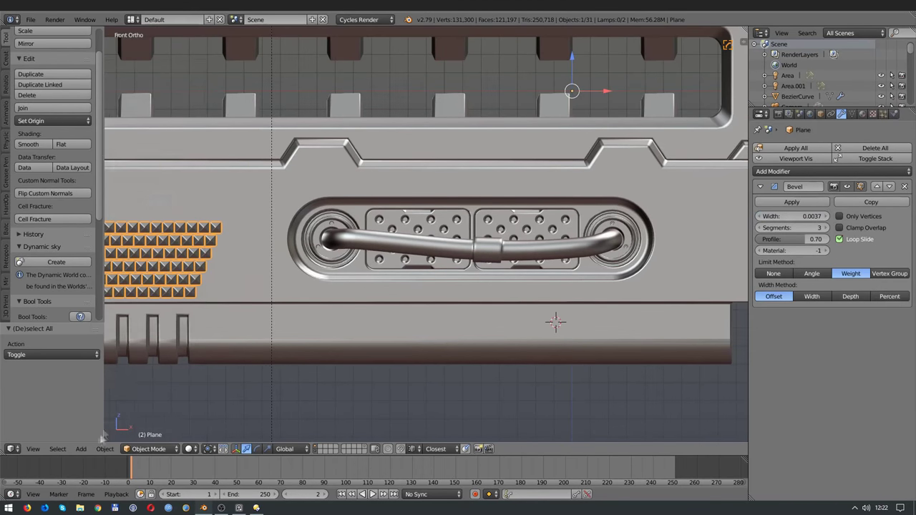
Step: Add a UV sphere mesh with 48 segments
{"action": "left_click", "coordinate": [81, 449]}
{"action": "mouse_move", "coordinate": [97, 437]}
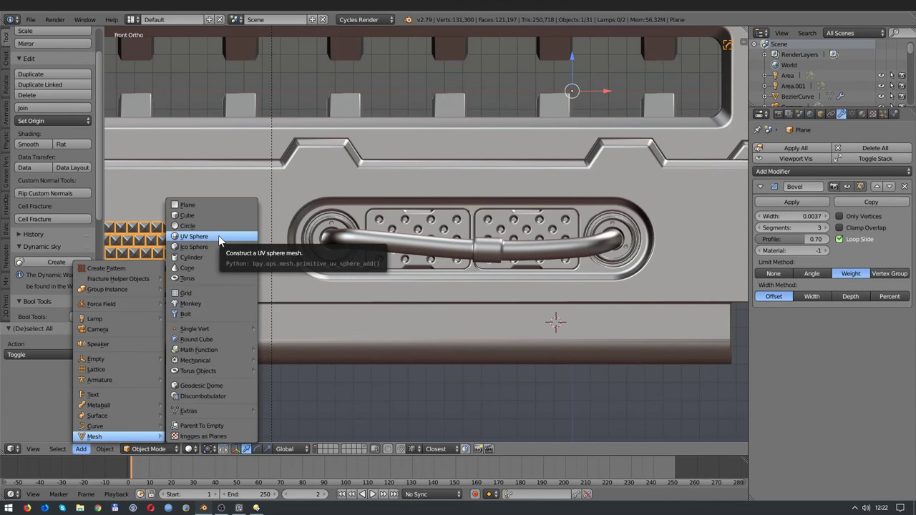
{"action": "left_click", "coordinate": [218, 235]}
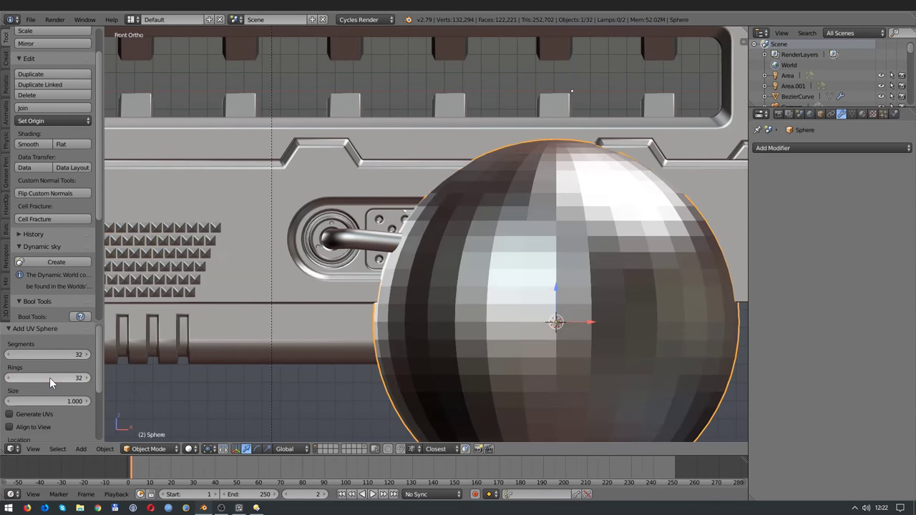
{"action": "left_click_drag", "start_coordinate": [43, 356], "coordinate": [69, 356]}
{"action": "scroll", "coordinate": [384, 266], "scroll_direction": "down", "scroll_amount": 3}
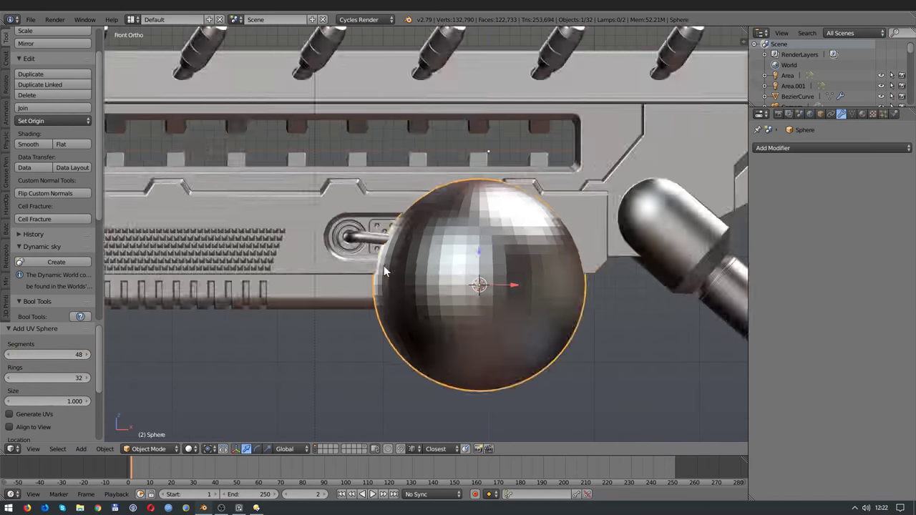
Step: Rotate the sphere 90 degrees around the X axis
{"action": "key", "text": "z"}
{"action": "key", "text": "r"}
{"action": "key", "text": "x"}
{"action": "key", "text": "9"}
{"action": "key", "text": "0"}
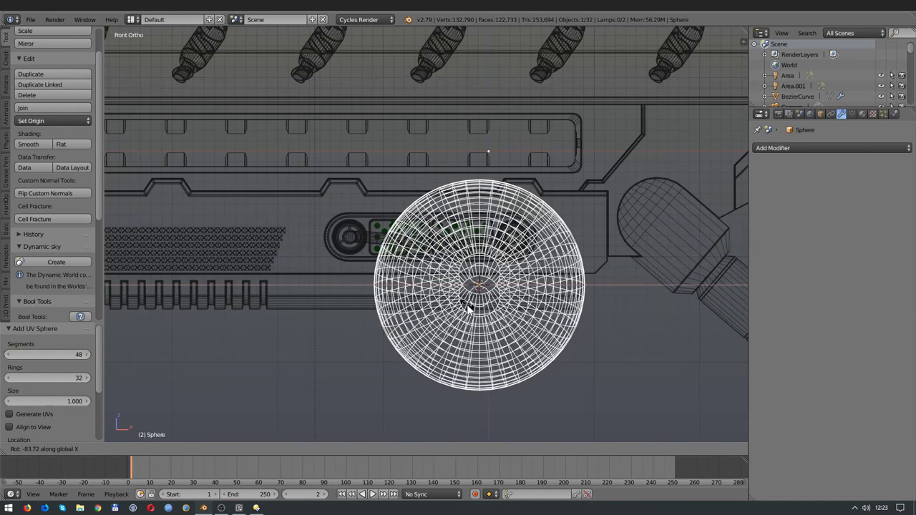
{"action": "key", "text": "Return"}
{"action": "key", "text": "z"}
{"action": "scroll", "coordinate": [379, 259], "scroll_direction": "down", "scroll_amount": 2}
Step: In Edit Mode, box-select the sphere's right half and extrude it into a capsule
{"action": "key", "text": "Tab"}
{"action": "key", "text": "z"}
{"action": "key", "text": "a"}
{"action": "key", "text": "b"}
{"action": "left_click_drag", "start_coordinate": [390, 183], "coordinate": [587, 441]}
{"action": "scroll", "coordinate": [426, 236], "scroll_direction": "up", "scroll_amount": 5}
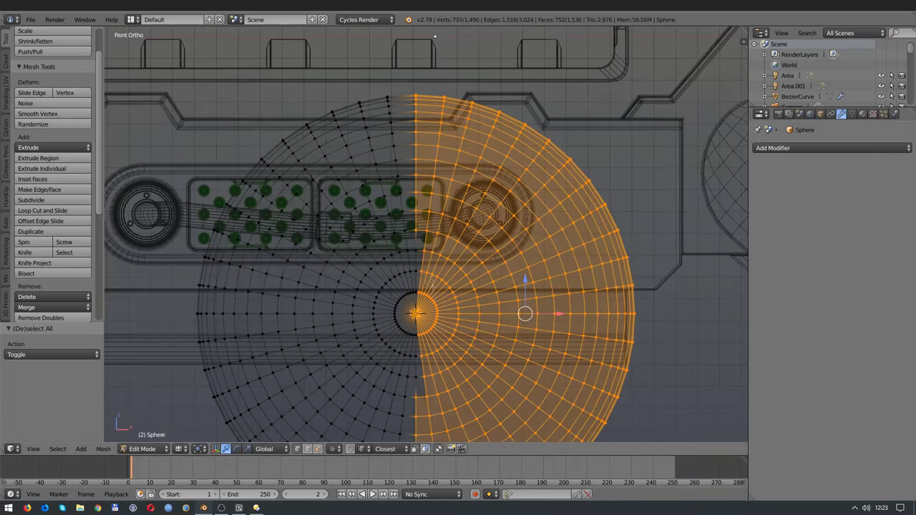
{"action": "key", "text": "e"}
{"action": "left_click", "coordinate": [378, 265]}
{"action": "scroll", "coordinate": [284, 257], "scroll_direction": "down", "scroll_amount": 3}
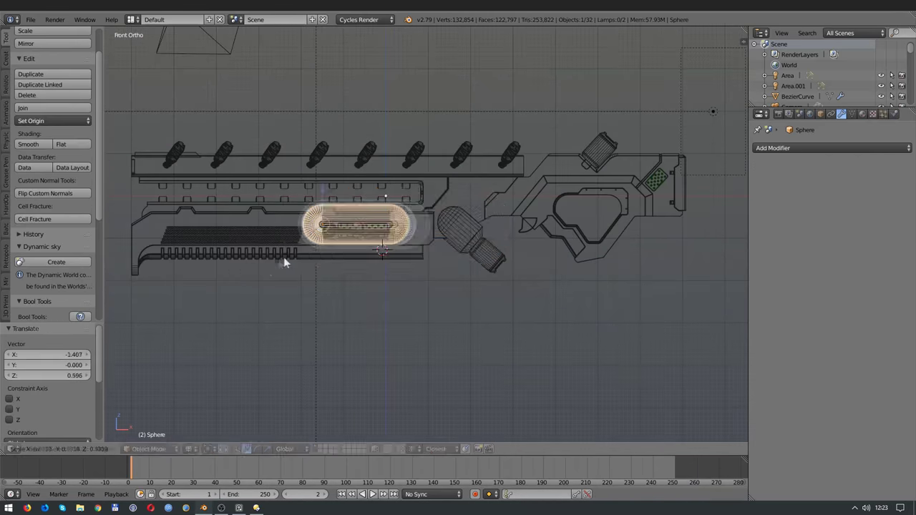
Step: Inspect the capsule in wireframe from the front and select the whole mesh for sizing
{"action": "key", "text": "a"}
{"action": "key", "text": "z"}
{"action": "middle_click_drag", "start_coordinate": [284, 257], "coordinate": [370, 270]}
{"action": "key", "text": "z"}
{"action": "scroll", "coordinate": [380, 250], "scroll_direction": "up", "scroll_amount": 4}
{"action": "scroll", "coordinate": [365, 266], "scroll_direction": "down", "scroll_amount": 3}
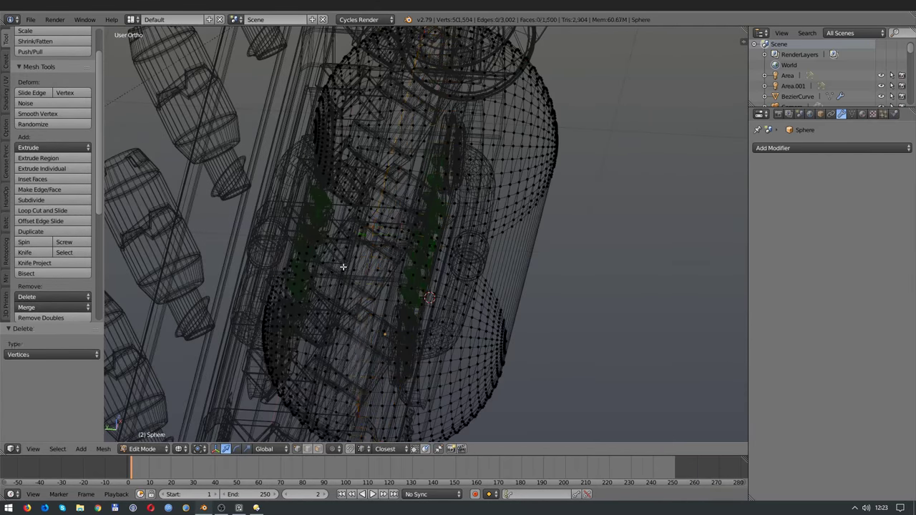
{"action": "key", "text": "z"}
{"action": "key", "text": "KP_1"}
{"action": "key", "text": "a"}
{"action": "scroll", "coordinate": [517, 111], "scroll_direction": "up", "scroll_amount": 3}
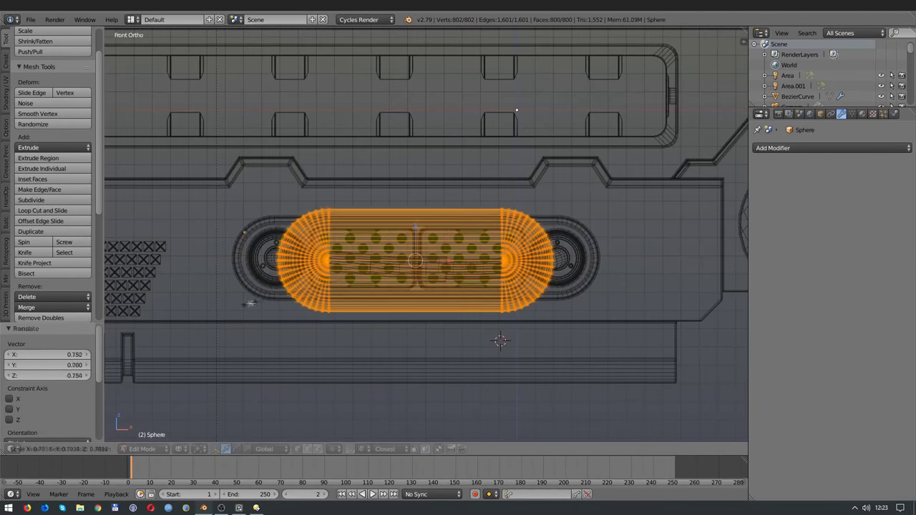
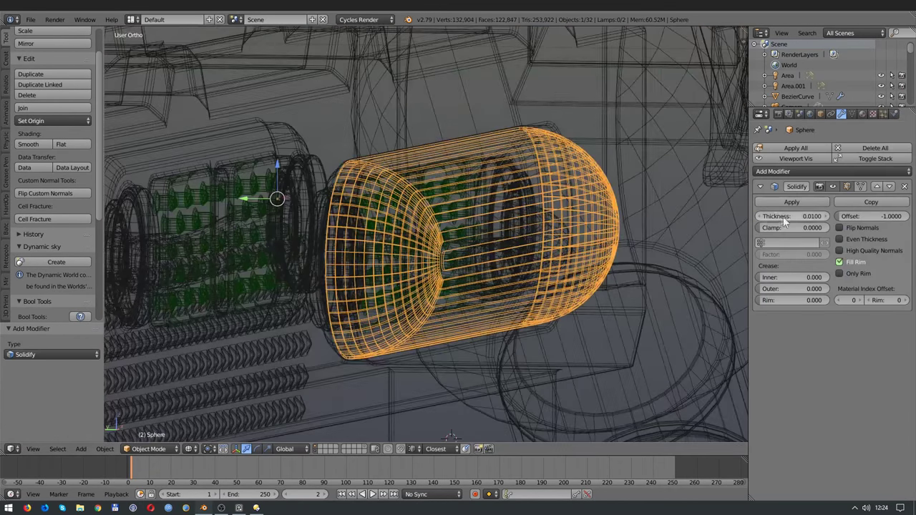
Step: Thicken the capsule's Solidify shell, symmetrize it, apply rotation and scale, and mirror it into a pair
{"action": "left_click_drag", "start_coordinate": [783, 216], "coordinate": [845, 241]}
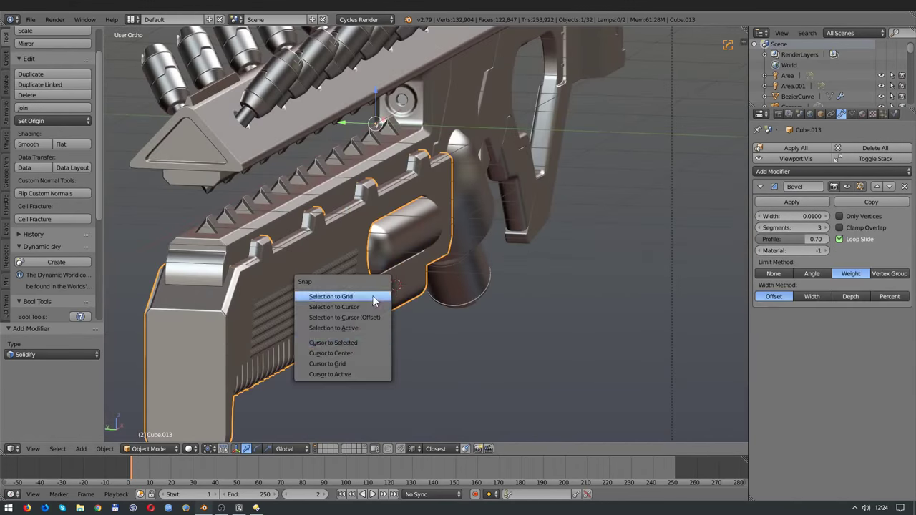
{"action": "key", "text": "q"}
{"action": "left_click", "coordinate": [313, 248]}
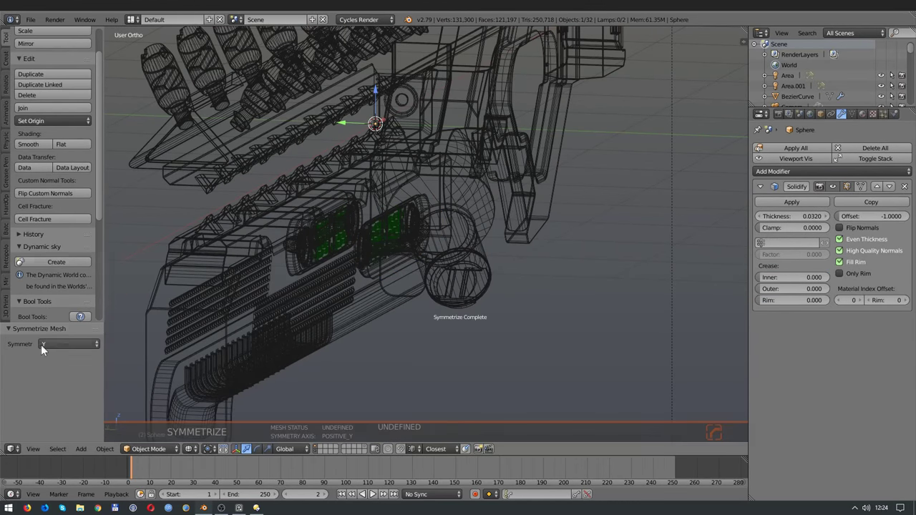
{"action": "key", "text": "ctrl+a"}
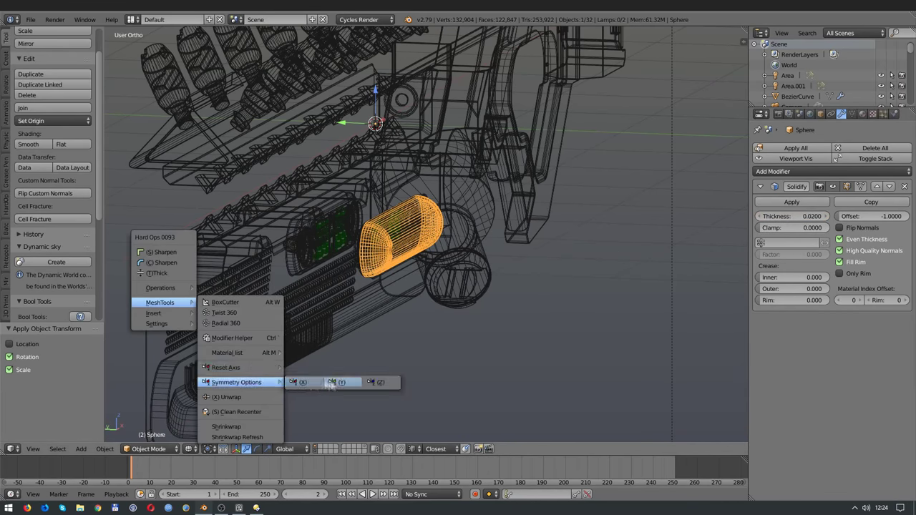
{"action": "left_click", "coordinate": [344, 378]}
{"action": "scroll", "coordinate": [321, 302], "scroll_direction": "up", "scroll_amount": 3}
Step: Create a new material for the capsules named 'glass'
{"action": "left_click", "coordinate": [863, 113]}
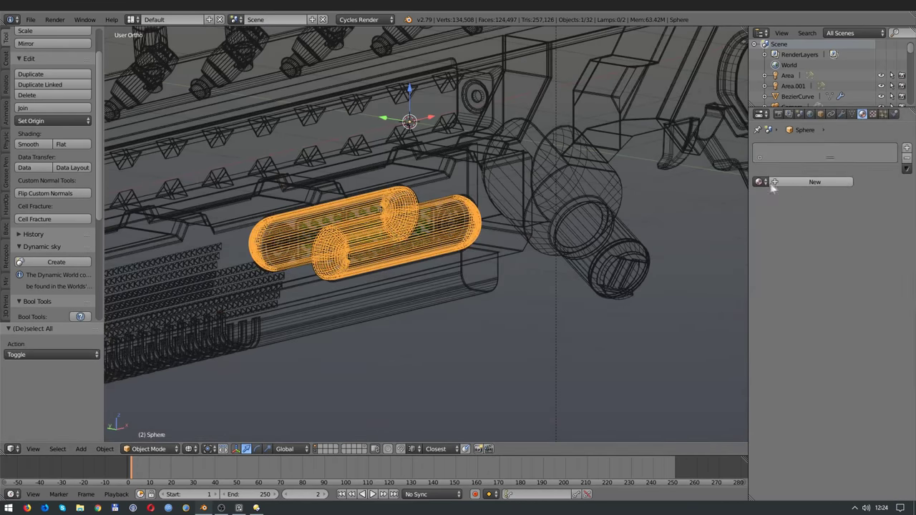
{"action": "left_click", "coordinate": [761, 179]}
{"action": "left_click", "coordinate": [807, 180]}
{"action": "type", "text": "s"}
{"action": "key", "text": "Return"}
Step: Switch to the Compositing layout and replace the default shader with a Glass BSDF
{"action": "left_click", "coordinate": [133, 19]}
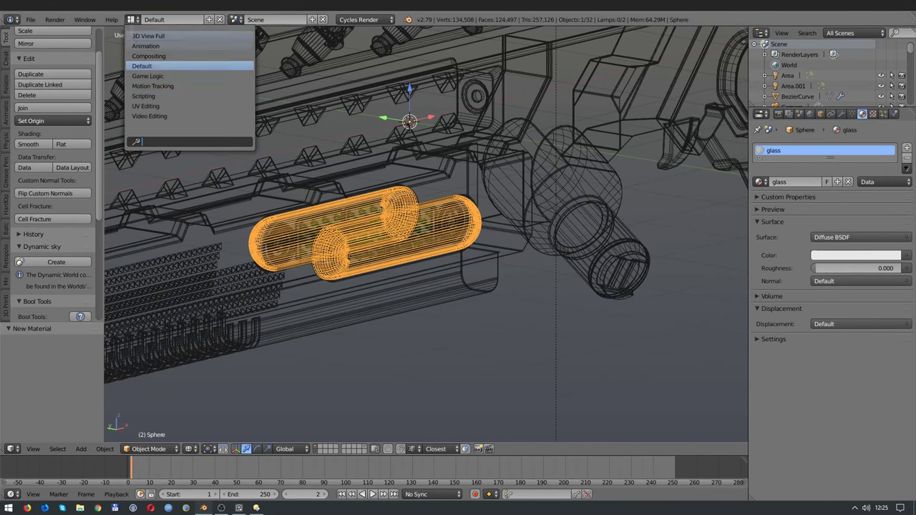
{"action": "left_click", "coordinate": [148, 56]}
{"action": "left_click", "coordinate": [80, 297]}
{"action": "left_click", "coordinate": [80, 288]}
{"action": "type", "text": "gl"}
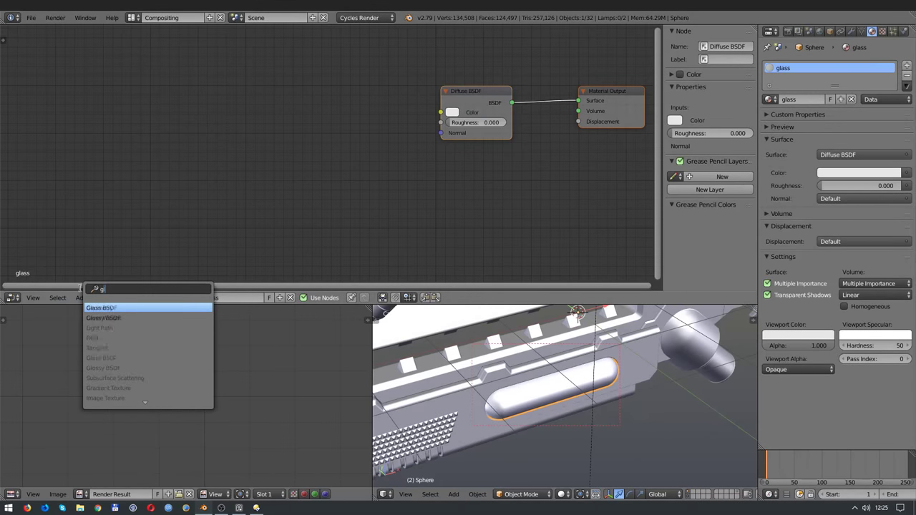
{"action": "key", "text": "Return"}
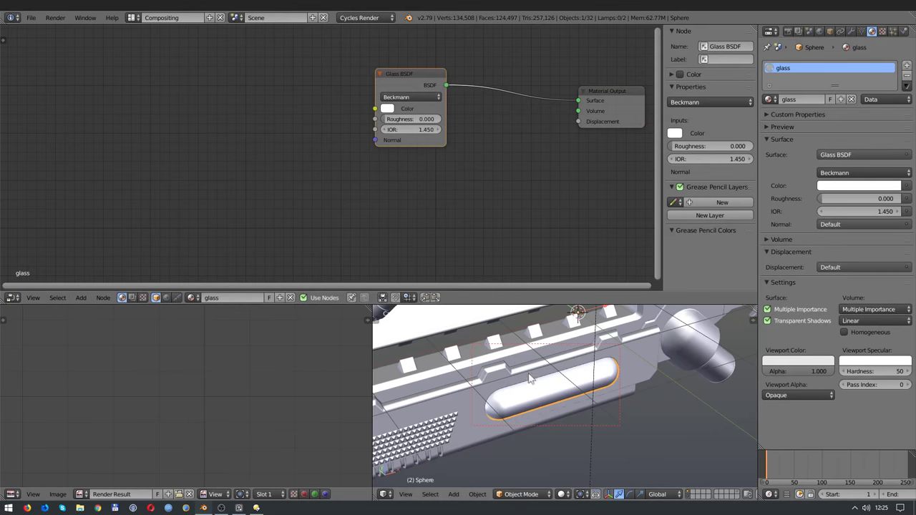
Step: Set the glass IOR to 1.250 and add Transparent BSDF and Layer Weight nodes
{"action": "middle_click_drag", "start_coordinate": [386, 181], "coordinate": [284, 183]}
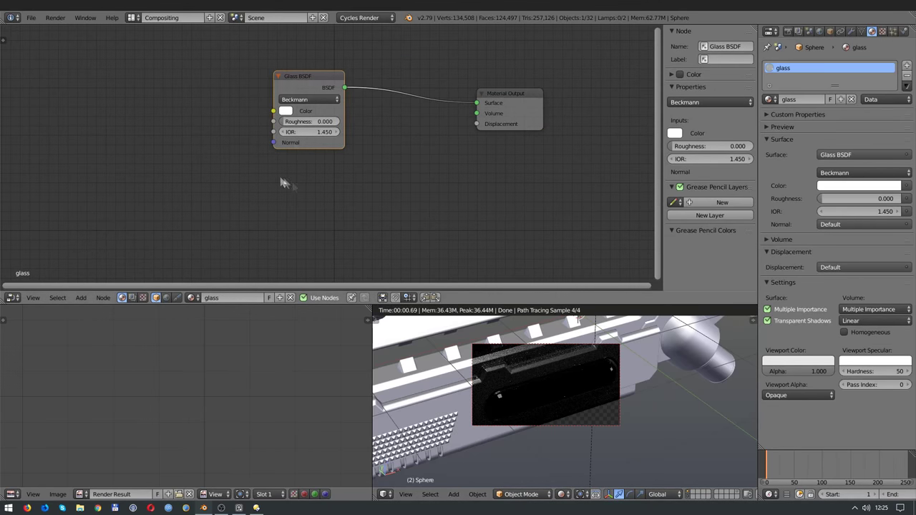
{"action": "left_click", "coordinate": [337, 131]}
{"action": "left_click_drag", "start_coordinate": [308, 136], "coordinate": [267, 131]}
{"action": "left_click", "coordinate": [80, 297]}
{"action": "left_click", "coordinate": [80, 288]}
{"action": "left_click", "coordinate": [107, 318]}
{"action": "left_click", "coordinate": [81, 297]}
{"action": "left_click", "coordinate": [90, 109]}
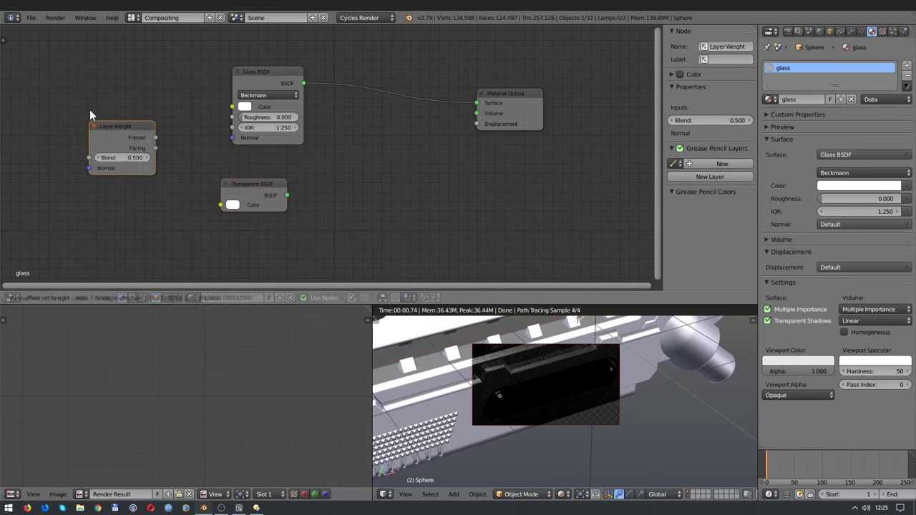
{"action": "left_click", "coordinate": [81, 297]}
Step: Insert a Mix Shader before the output, with Fresnel as factor and Transparent BSDF as second shader
{"action": "type", "text": "mix"}
{"action": "left_click", "coordinate": [392, 77]}
{"action": "left_click_drag", "start_coordinate": [356, 111], "coordinate": [362, 113]}
{"action": "left_click_drag", "start_coordinate": [394, 92], "coordinate": [385, 114]}
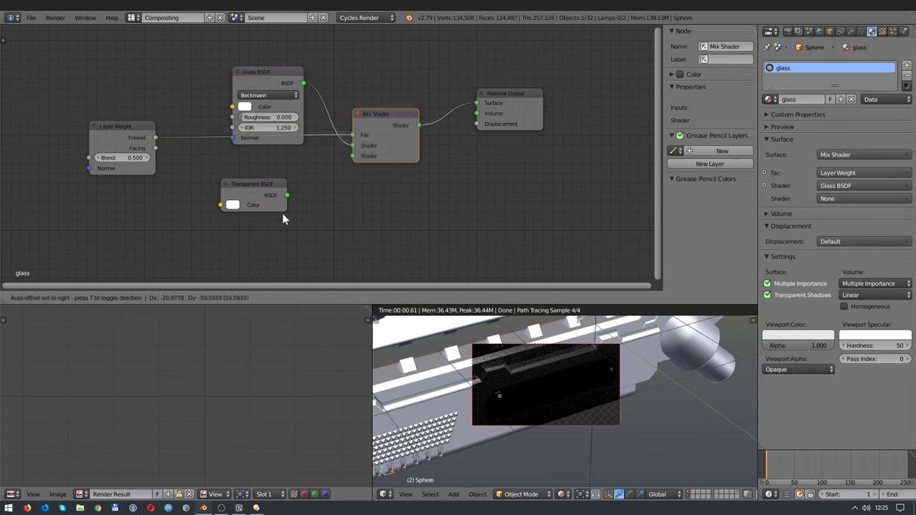
{"action": "left_click_drag", "start_coordinate": [287, 195], "coordinate": [353, 155]}
{"action": "left_click_drag", "start_coordinate": [254, 184], "coordinate": [271, 180]}
{"action": "left_click_drag", "start_coordinate": [258, 71], "coordinate": [252, 55]}
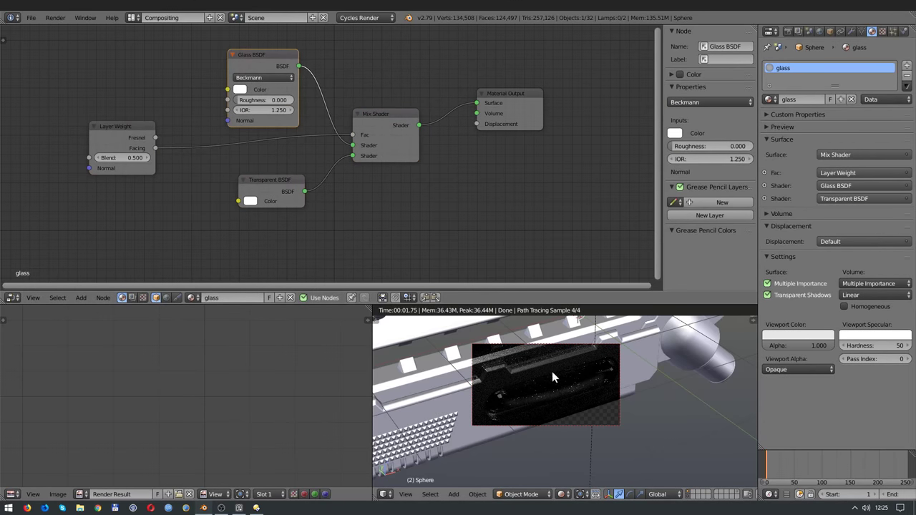
{"action": "middle_click_drag", "start_coordinate": [179, 215], "coordinate": [350, 215]}
{"action": "left_click_drag", "start_coordinate": [293, 136], "coordinate": [251, 136]}
Step: Thin the capsule's Solidify shell to 0.0110 and return to the rendered preview
{"action": "key", "text": "z"}
{"action": "left_click", "coordinate": [851, 32]}
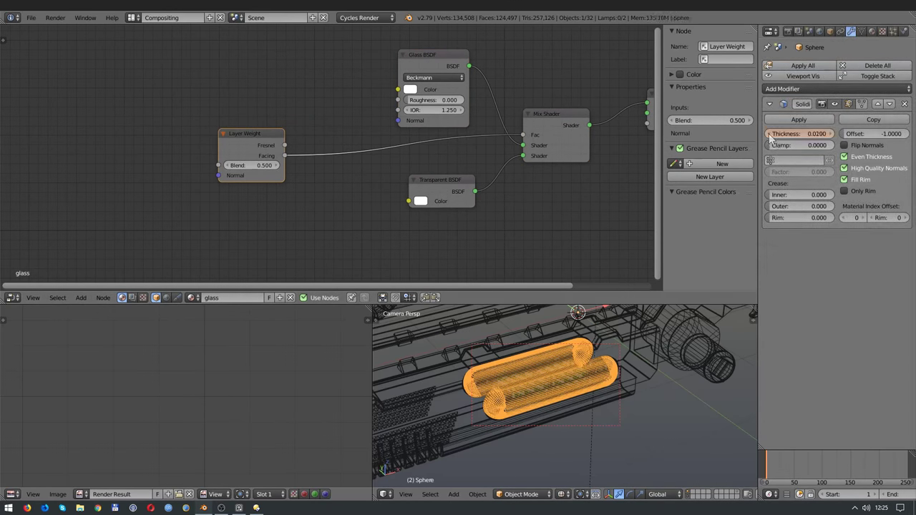
{"action": "left_click_drag", "start_coordinate": [800, 134], "coordinate": [788, 133]}
{"action": "key", "text": "z"}
{"action": "key", "text": "shift+z"}
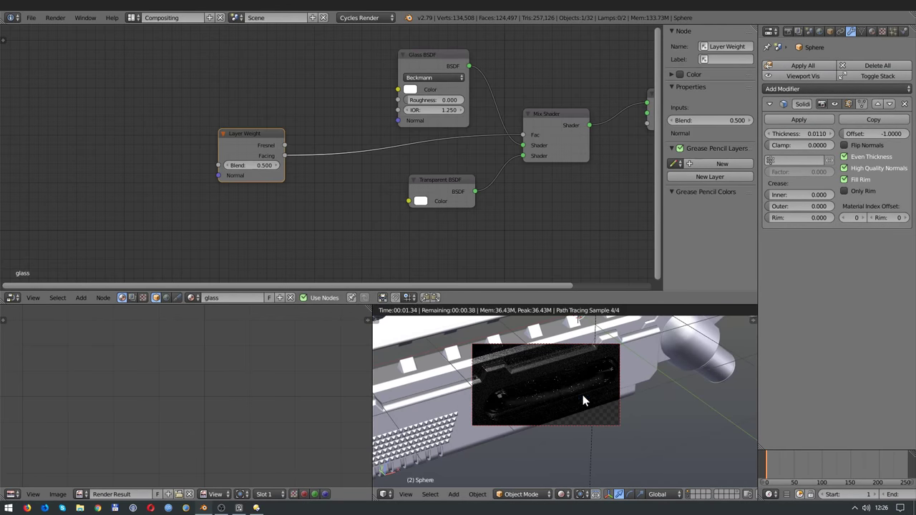
Step: Switch the Glass BSDF to Multiscatter GGX, try a different roughness, and tidy the shader nodes
{"action": "middle_click_drag", "start_coordinate": [359, 250], "coordinate": [330, 270]}
{"action": "left_click_drag", "start_coordinate": [394, 79], "coordinate": [385, 63]}
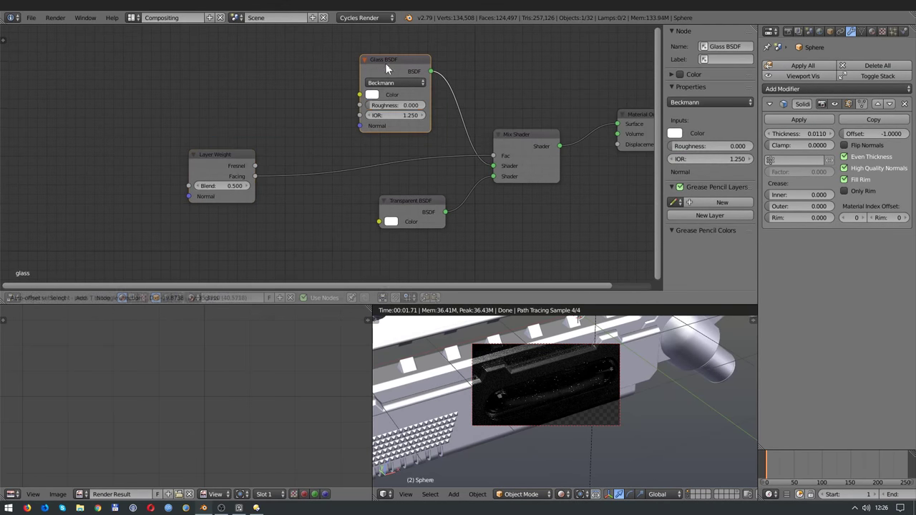
{"action": "left_click", "coordinate": [379, 40]}
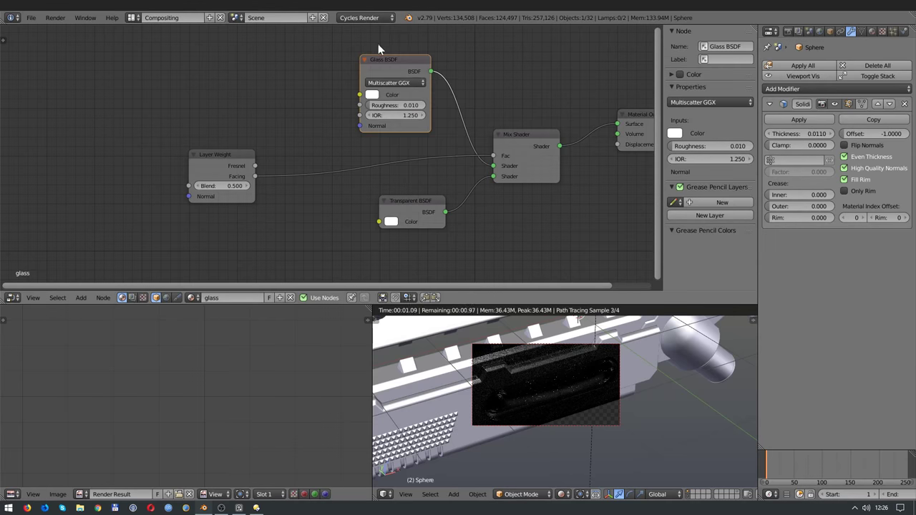
{"action": "left_click_drag", "start_coordinate": [390, 105], "coordinate": [401, 105]}
{"action": "left_click_drag", "start_coordinate": [394, 66], "coordinate": [319, 65]}
{"action": "left_click_drag", "start_coordinate": [412, 201], "coordinate": [366, 208]}
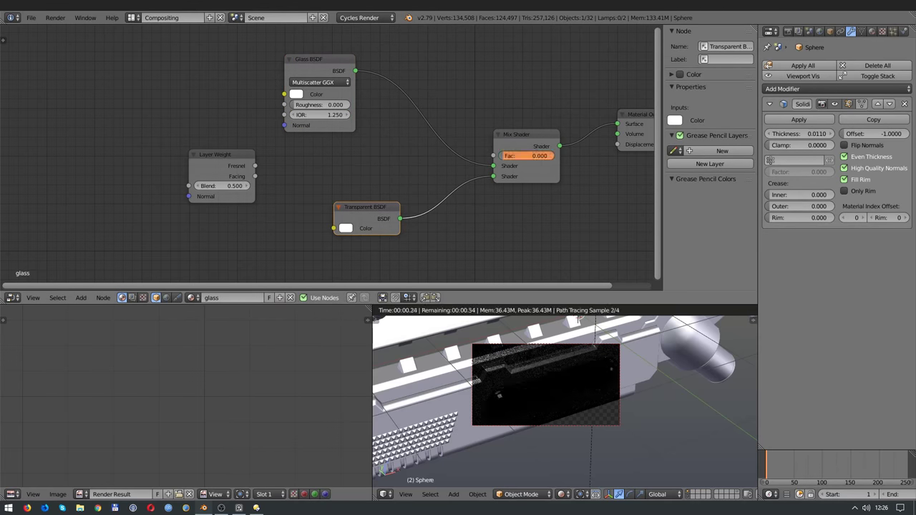
{"action": "middle_click_drag", "start_coordinate": [265, 168], "coordinate": [201, 177]}
{"action": "key", "text": "shift+a"}
Step: Add an Emission node fed by Layer Weight and insert a ColorRamp on that link
{"action": "left_click", "coordinate": [107, 346]}
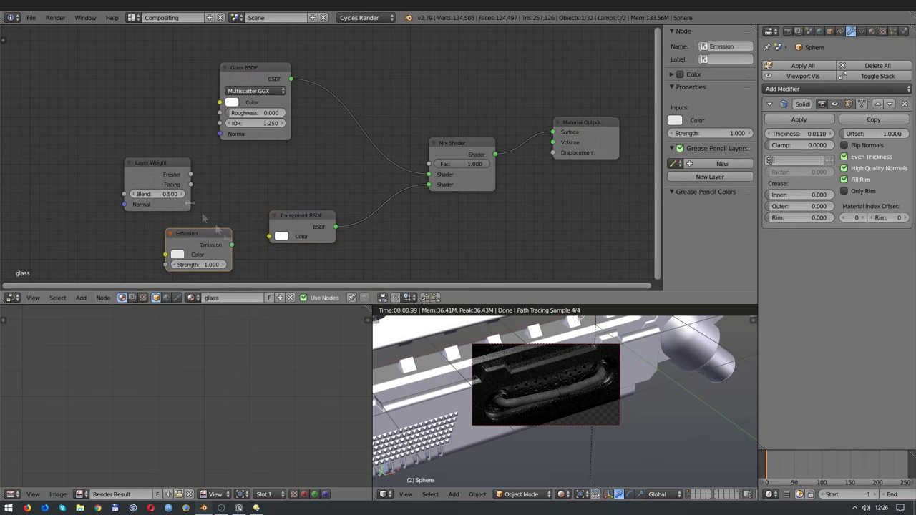
{"action": "left_click", "coordinate": [197, 247]}
{"action": "left_click_drag", "start_coordinate": [191, 174], "coordinate": [166, 255]}
{"action": "key", "text": "shift+a"}
{"action": "left_click", "coordinate": [143, 315]}
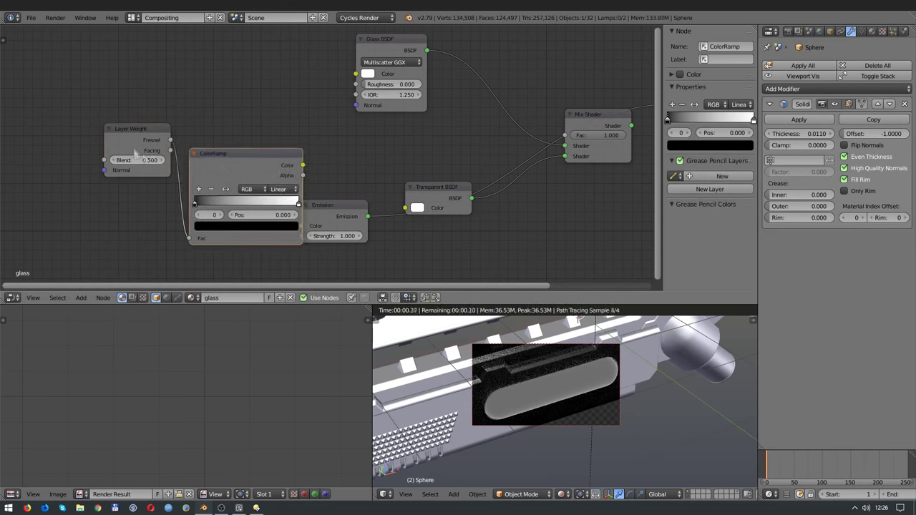
{"action": "left_click", "coordinate": [235, 203]}
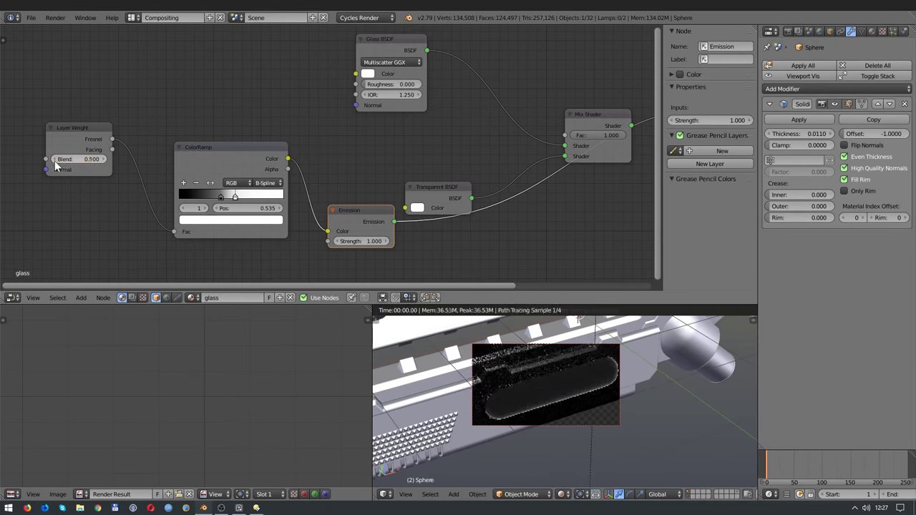
Step: Set the Layer Weight blend to 0.400, route the ColorRamp into the Mix factor, and add an Invert node
{"action": "left_click", "coordinate": [54, 159]}
{"action": "left_click_drag", "start_coordinate": [287, 158], "coordinate": [566, 136]}
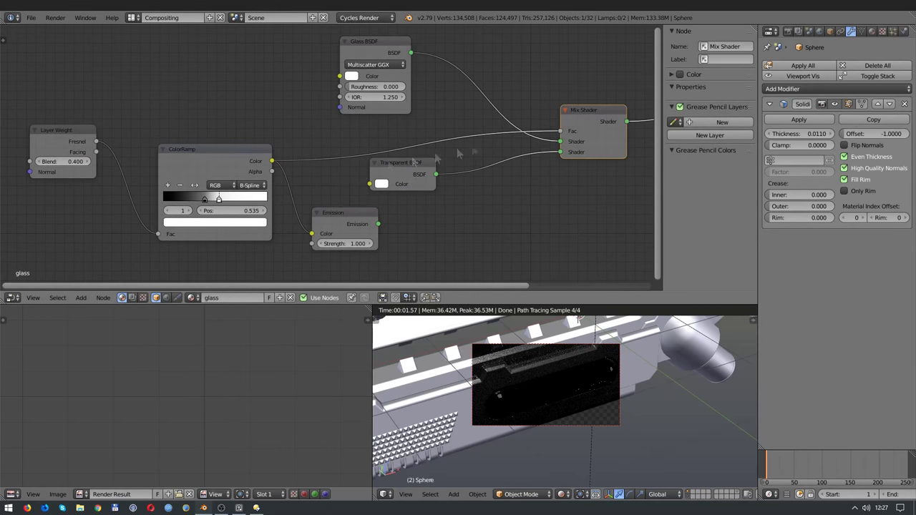
{"action": "left_click_drag", "start_coordinate": [401, 162], "coordinate": [464, 203]}
{"action": "left_click_drag", "start_coordinate": [343, 213], "coordinate": [374, 235]}
{"action": "key", "text": "shift+a"}
{"action": "type", "text": "in"}
{"action": "scroll", "coordinate": [510, 378], "scroll_direction": "up", "scroll_amount": 1}
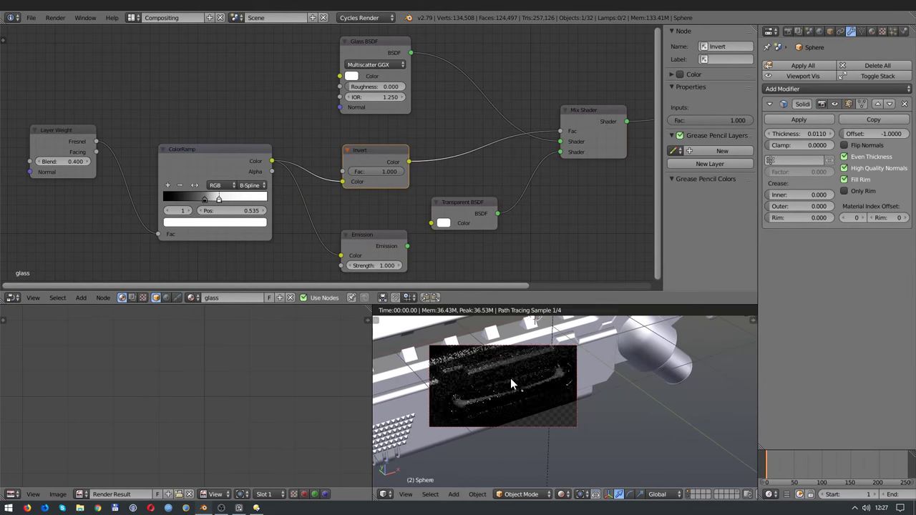
{"action": "middle_click_drag", "start_coordinate": [510, 378], "coordinate": [530, 400], "text": "shift"}
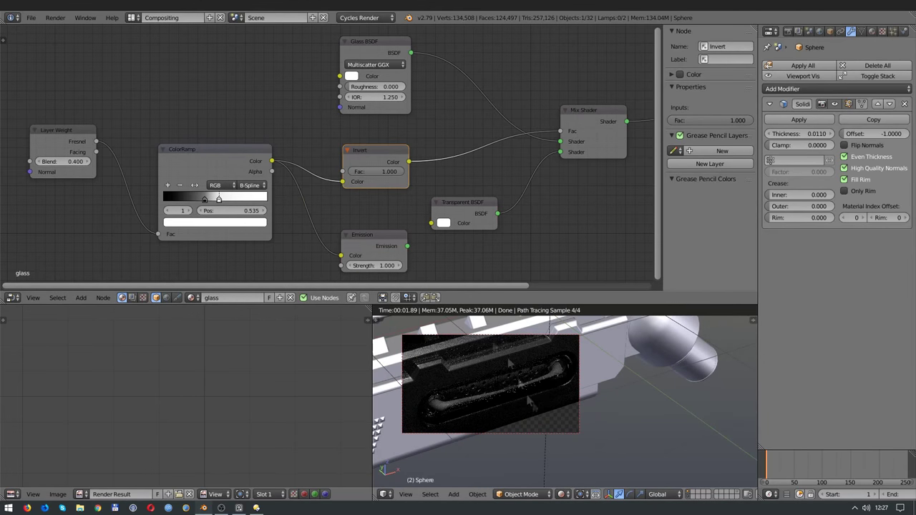
{"action": "scroll", "coordinate": [408, 165], "scroll_direction": "down", "scroll_amount": 2}
Step: Add a Noise Texture node above the glass shaders
{"action": "left_click", "coordinate": [405, 136]}
{"action": "key", "text": "shift+a"}
{"action": "left_click", "coordinate": [83, 290]}
{"action": "type", "text": "noise"}
{"action": "key", "text": "Return"}
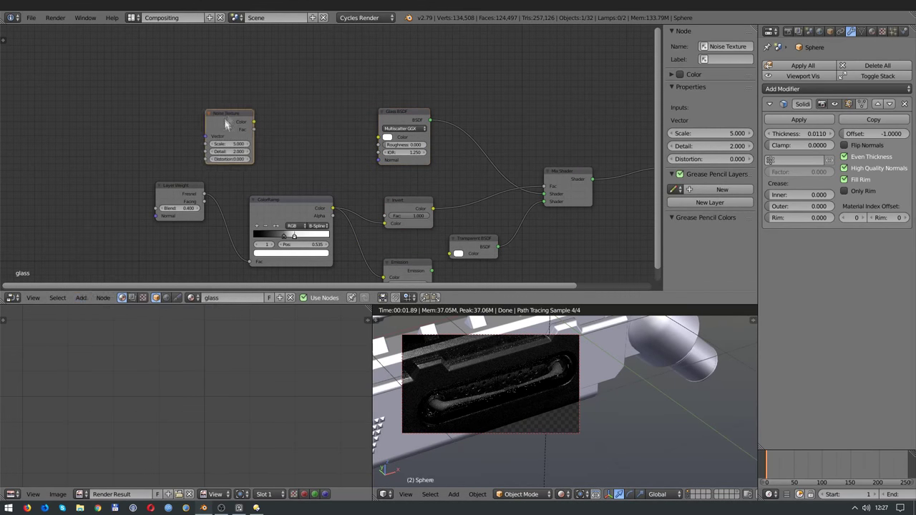
{"action": "left_click", "coordinate": [256, 122]}
Step: Feed Object texture coordinates into the noise and pass it through a ColorRamp into glass roughness
{"action": "key", "text": "shift+a"}
{"action": "type", "text": "texture coord"}
{"action": "key", "text": "Return"}
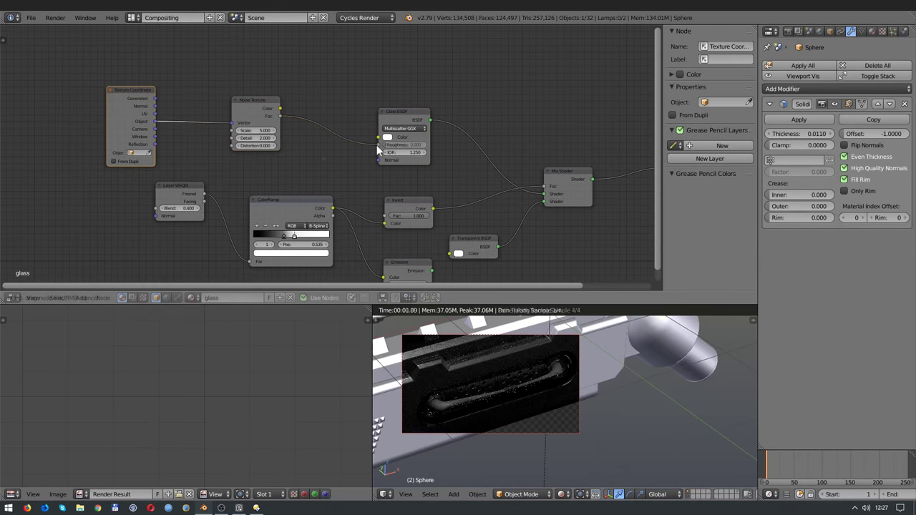
{"action": "left_click_drag", "start_coordinate": [131, 125], "coordinate": [66, 122]}
{"action": "left_click_drag", "start_coordinate": [256, 121], "coordinate": [165, 123]}
{"action": "left_click", "coordinate": [270, 92]}
{"action": "scroll", "coordinate": [504, 396], "scroll_direction": "up", "scroll_amount": 1}
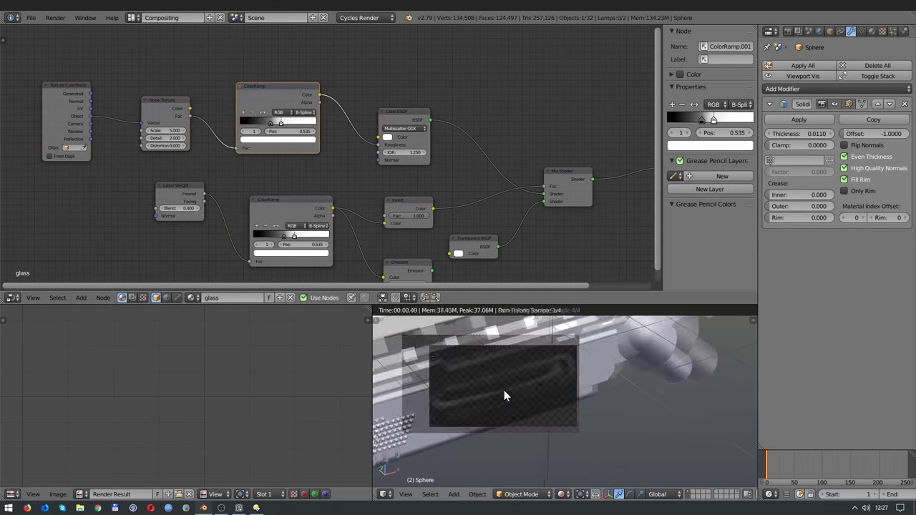
{"action": "left_click", "coordinate": [789, 32]}
{"action": "scroll", "coordinate": [830, 250], "scroll_direction": "down", "scroll_amount": 5}
{"action": "scroll", "coordinate": [560, 412], "scroll_direction": "down", "scroll_amount": 2}
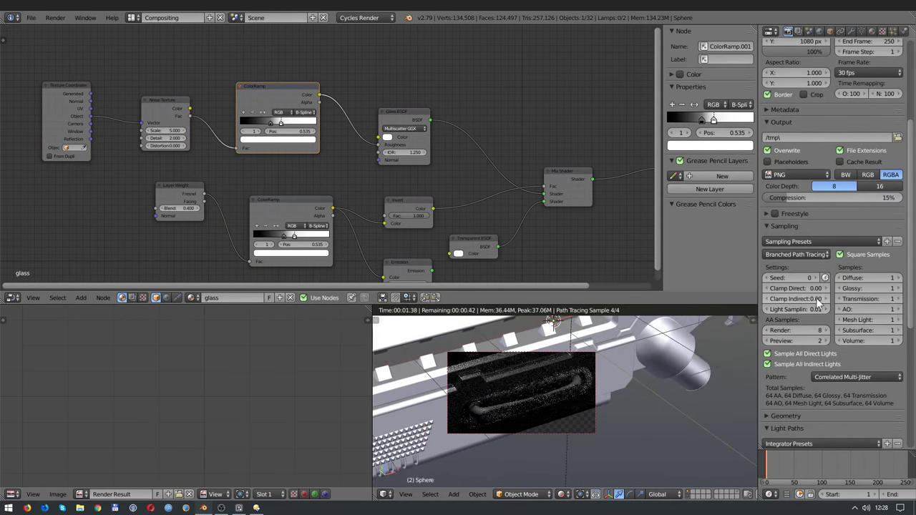
Step: Turn off reflective and refractive caustics and run an F12 final render of the capsules
{"action": "scroll", "coordinate": [823, 336], "scroll_direction": "down", "scroll_amount": 2}
{"action": "scroll", "coordinate": [820, 380], "scroll_direction": "down", "scroll_amount": 2}
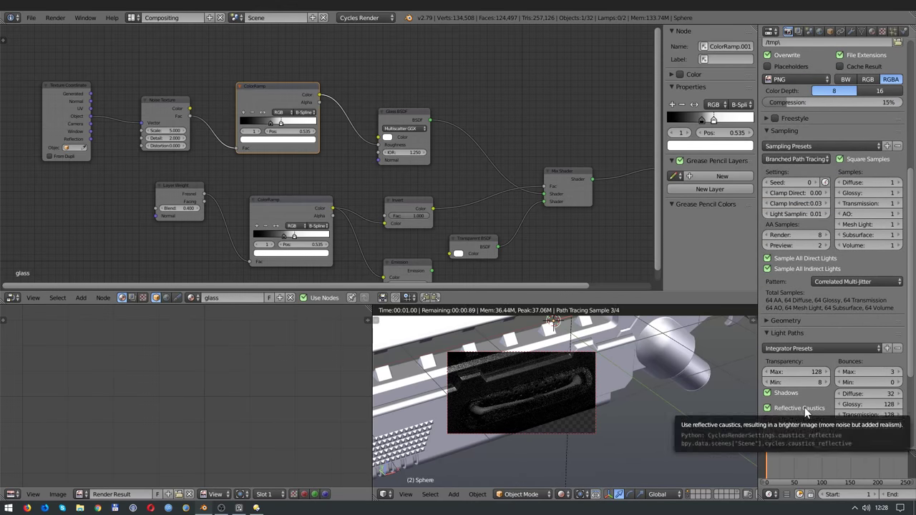
{"action": "left_click", "coordinate": [805, 407]}
{"action": "left_click", "coordinate": [798, 420]}
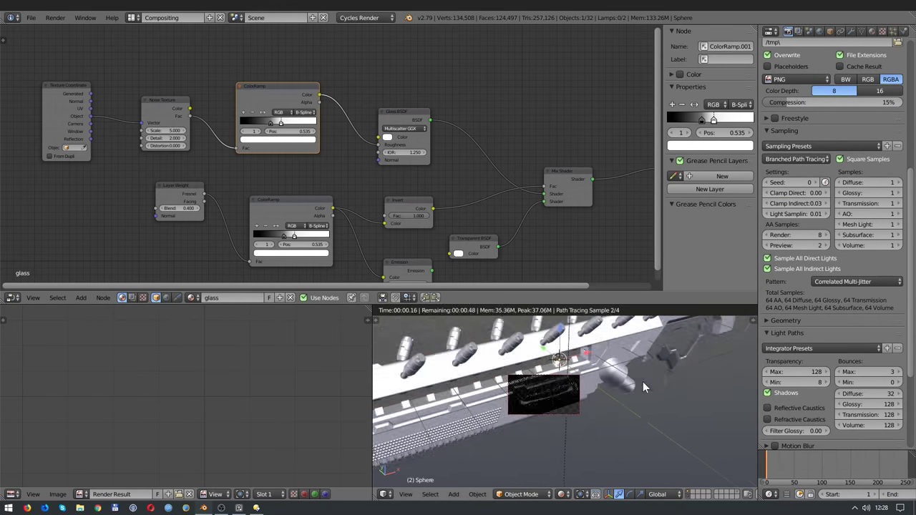
{"action": "key", "text": "F12"}
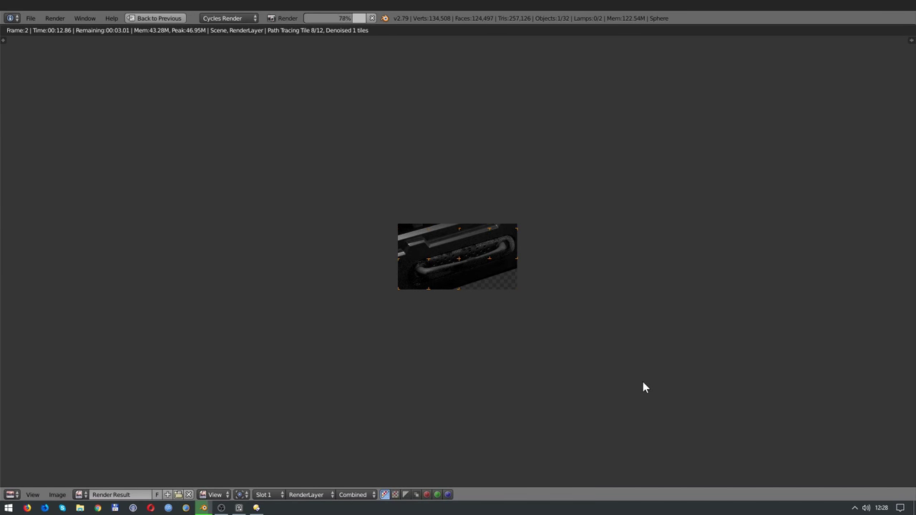
{"action": "scroll", "coordinate": [573, 352], "scroll_direction": "down", "scroll_amount": 3}
{"action": "scroll", "coordinate": [561, 350], "scroll_direction": "up", "scroll_amount": 7}
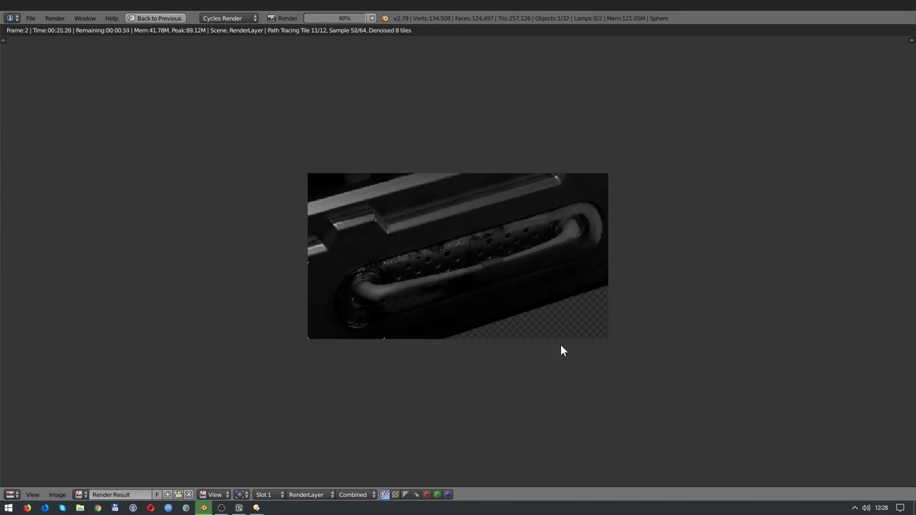
Step: Close the finished render and return to the node editor
{"action": "key", "text": "Escape"}
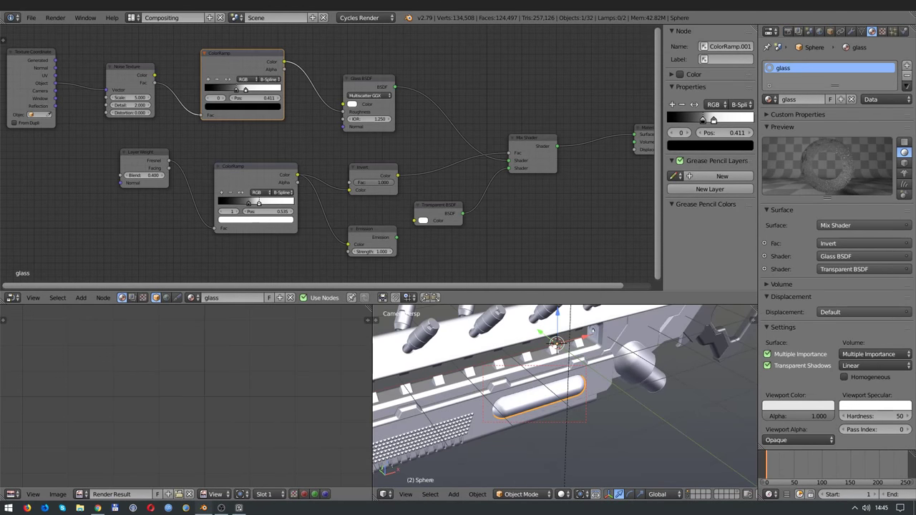
{"action": "scroll", "coordinate": [256, 141], "scroll_direction": "up", "scroll_amount": 1}
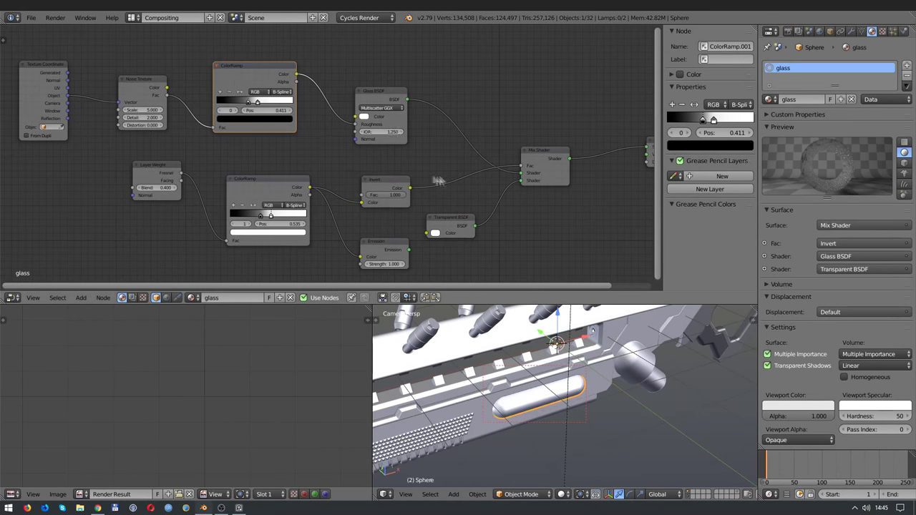
{"action": "scroll", "coordinate": [256, 141], "scroll_direction": "up", "scroll_amount": 1}
{"action": "scroll", "coordinate": [257, 141], "scroll_direction": "up", "scroll_amount": 1}
{"action": "scroll", "coordinate": [257, 141], "scroll_direction": "up", "scroll_amount": 1}
Step: Delete the Texture Coordinate, Noise, ColorRamp, Layer Weight, Invert and Emission nodes
{"action": "key", "text": "x"}
{"action": "middle_click_drag", "start_coordinate": [256, 141], "coordinate": [160, 79]}
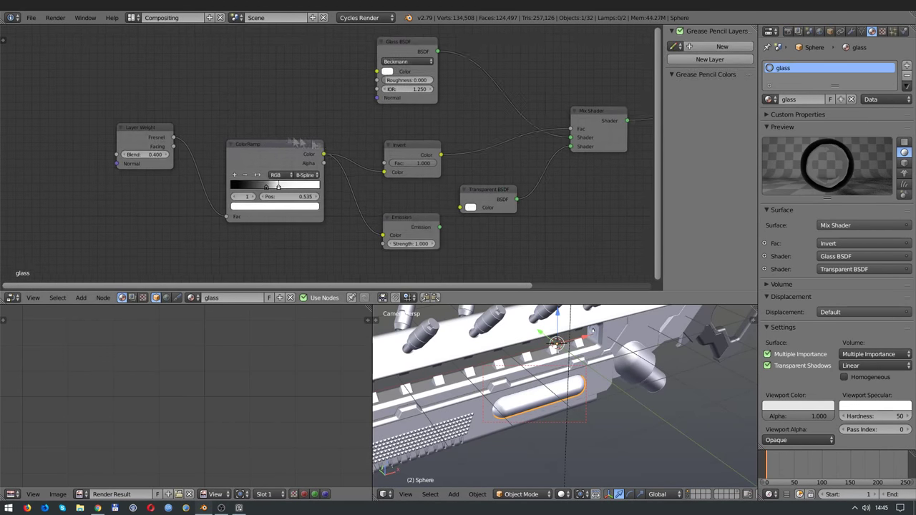
{"action": "left_click_drag", "start_coordinate": [512, 146], "coordinate": [129, 266]}
{"action": "key", "text": "x"}
{"action": "key", "text": "ctrl+z"}
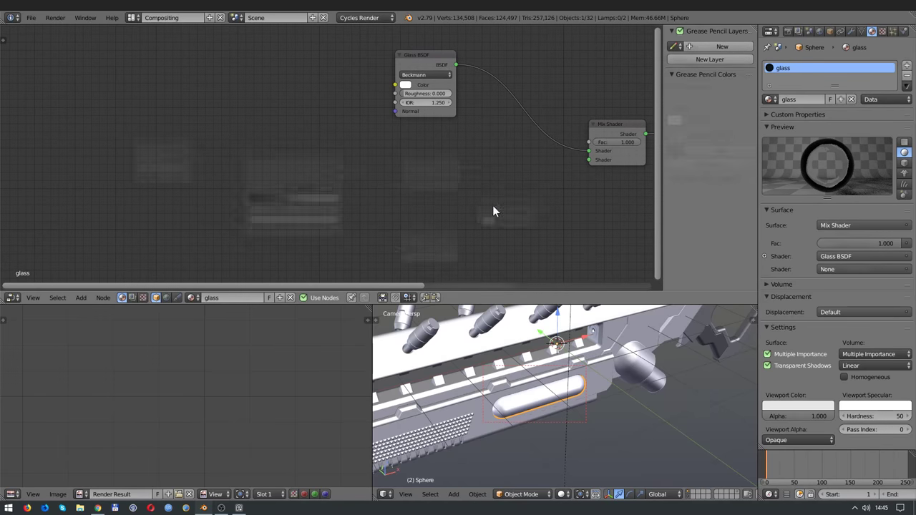
Step: Add a Light Path node and a Math node set to Add
{"action": "left_click", "coordinate": [796, 127]}
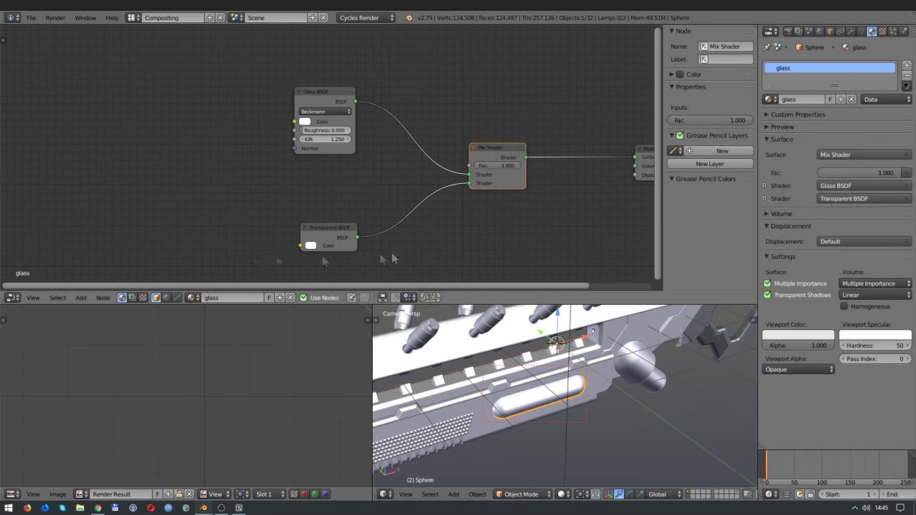
{"action": "key", "text": "shift+a"}
{"action": "left_click", "coordinate": [100, 385]}
{"action": "left_click", "coordinate": [118, 243]}
{"action": "key", "text": "shift+a"}
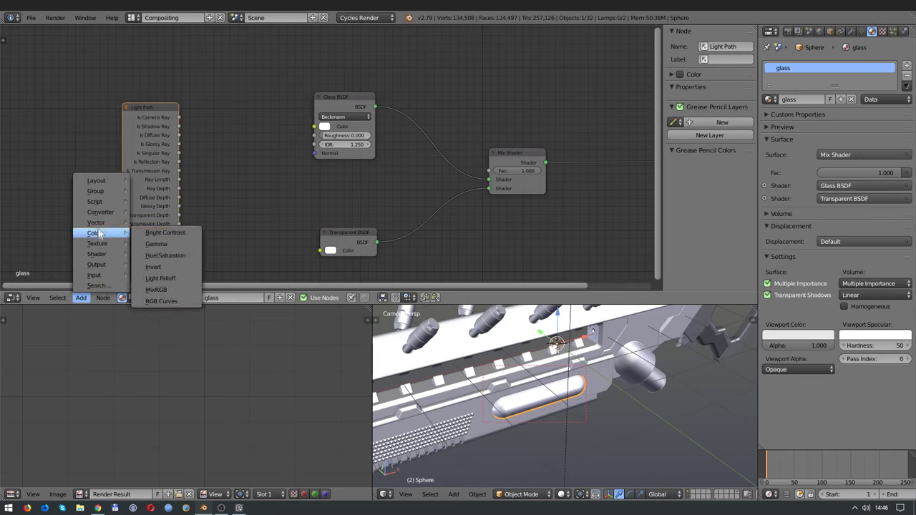
{"action": "left_click", "coordinate": [179, 252]}
{"action": "scroll", "coordinate": [261, 164], "scroll_direction": "up", "scroll_amount": 2}
Step: Sum Is Diffuse, Is Glossy and Is Singular Ray through two Add nodes into the Mix factor
{"action": "middle_click_drag", "start_coordinate": [261, 163], "coordinate": [361, 205]}
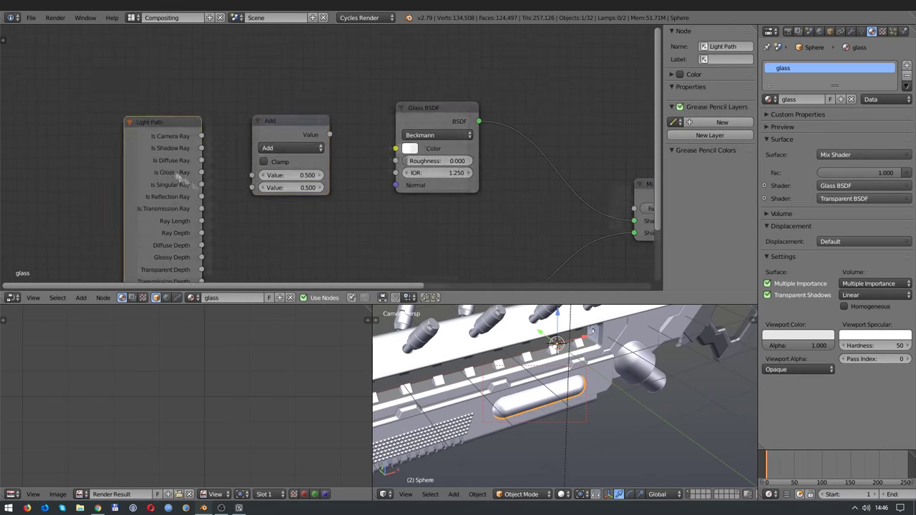
{"action": "mouse_move", "coordinate": [224, 170]}
{"action": "left_mouse_down"}
{"action": "mouse_move", "coordinate": [254, 177]}
{"action": "mouse_move", "coordinate": [282, 208]}
{"action": "left_mouse_up"}
{"action": "key", "text": "shift+d"}
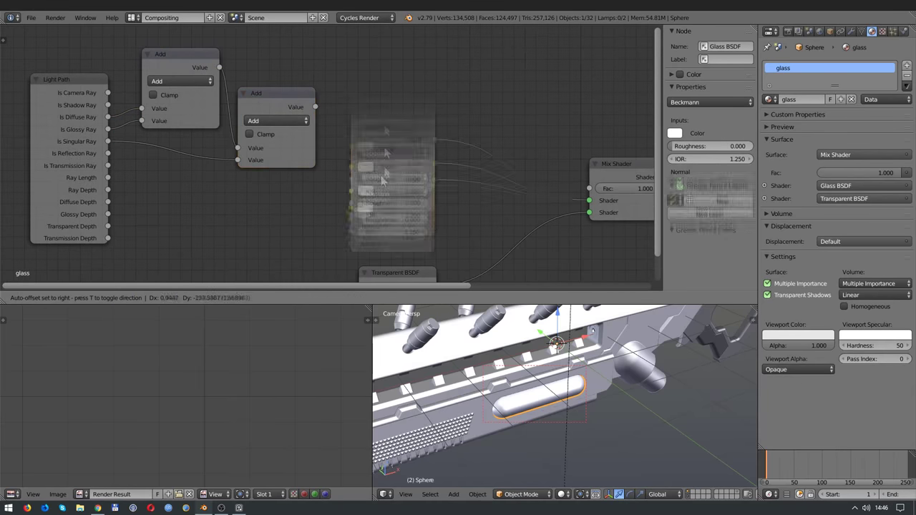
{"action": "left_click_drag", "start_coordinate": [430, 109], "coordinate": [250, 213]}
{"action": "middle_click_drag", "start_coordinate": [300, 143], "coordinate": [322, 111]}
{"action": "left_click_drag", "start_coordinate": [322, 113], "coordinate": [442, 135]}
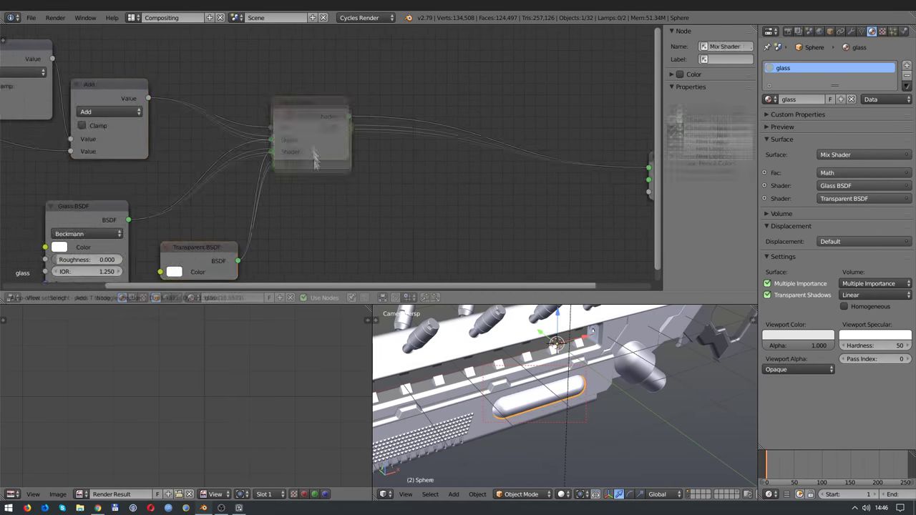
{"action": "middle_click_drag", "start_coordinate": [441, 135], "coordinate": [215, 149]}
Step: Preview with rendered shading and raise Clamp Direct to 0.03
{"action": "key", "text": "shift+z"}
{"action": "scroll", "coordinate": [514, 378], "scroll_direction": "up", "scroll_amount": 3}
{"action": "middle_click_drag", "start_coordinate": [498, 400], "coordinate": [551, 404], "text": "shift"}
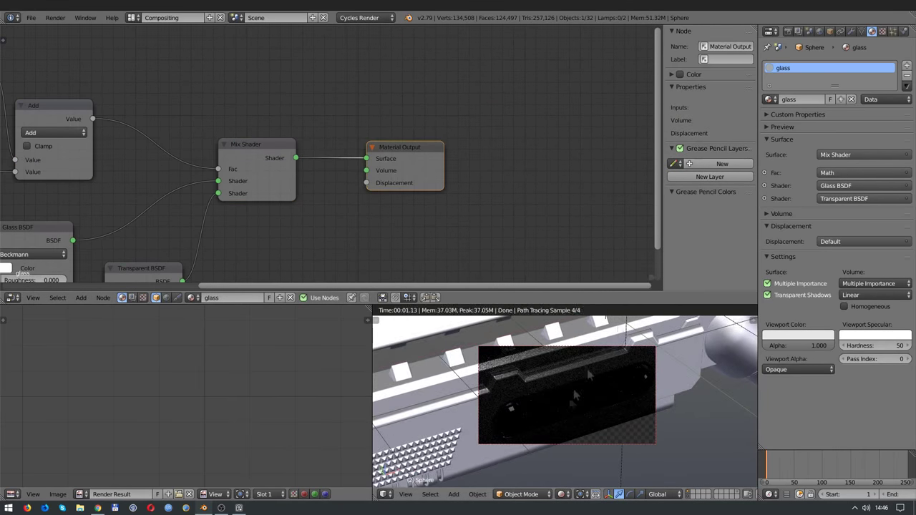
{"action": "left_click", "coordinate": [788, 31]}
{"action": "scroll", "coordinate": [769, 194], "scroll_direction": "down", "scroll_amount": 5}
{"action": "scroll", "coordinate": [767, 193], "scroll_direction": "down", "scroll_amount": 3}
{"action": "left_click_drag", "start_coordinate": [781, 174], "coordinate": [829, 173]}
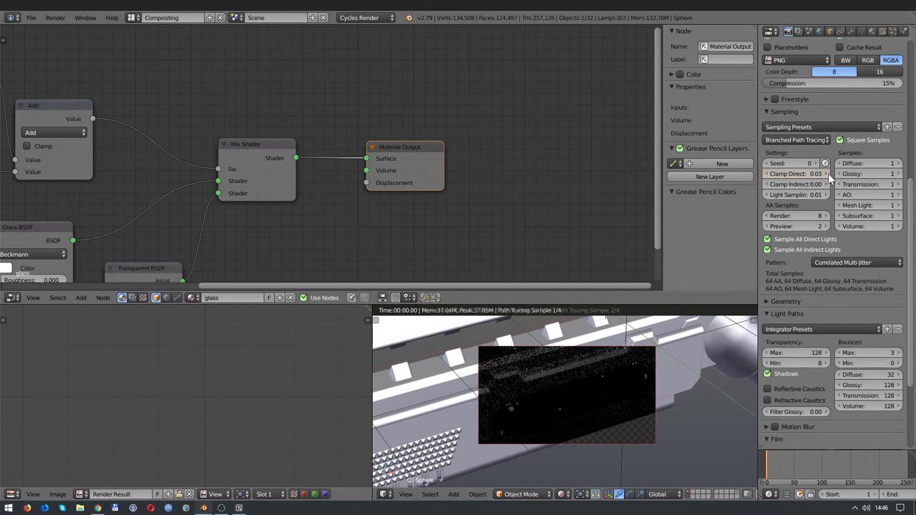
{"action": "scroll", "coordinate": [800, 292], "scroll_direction": "down", "scroll_amount": 4}
Step: Raise the glass IOR to 1.450 and rearrange the Light Path and Add nodes
{"action": "middle_click_drag", "start_coordinate": [210, 242], "coordinate": [469, 198]}
{"action": "left_click_drag", "start_coordinate": [301, 249], "coordinate": [315, 248]}
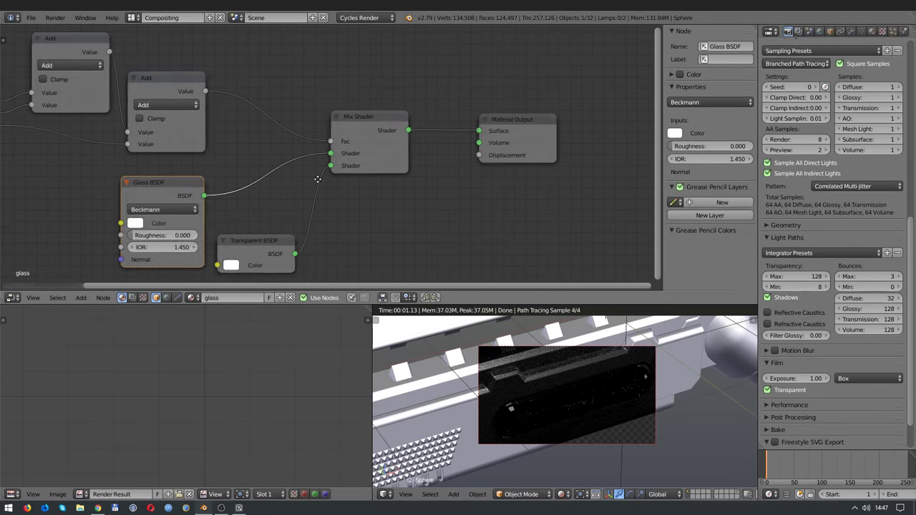
{"action": "middle_click_drag", "start_coordinate": [317, 176], "coordinate": [343, 201]}
{"action": "left_click", "coordinate": [78, 150]}
{"action": "left_click_drag", "start_coordinate": [327, 93], "coordinate": [349, 84]}
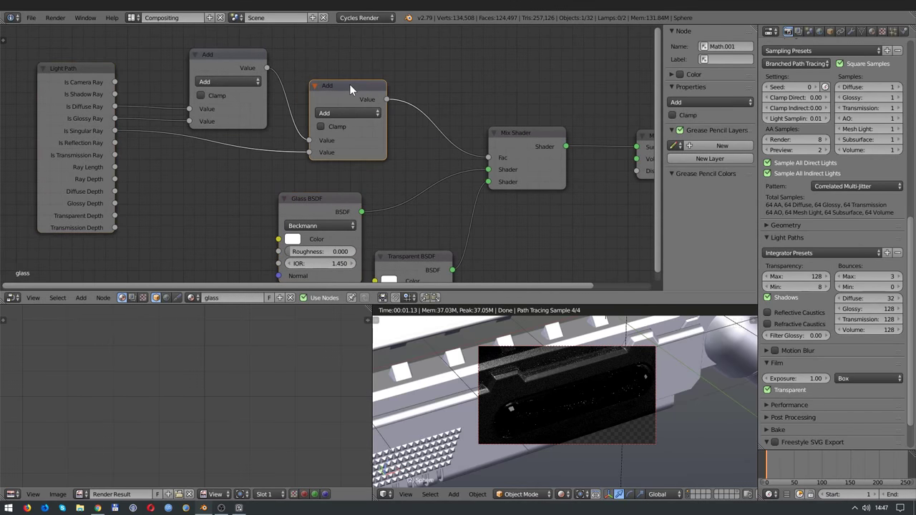
{"action": "scroll", "coordinate": [607, 416], "scroll_direction": "up", "scroll_amount": 3}
Step: Set the Glass BSDF distribution to Sharp
{"action": "scroll", "coordinate": [607, 417], "scroll_direction": "down", "scroll_amount": 2}
{"action": "middle_click_drag", "start_coordinate": [315, 236], "coordinate": [286, 209]}
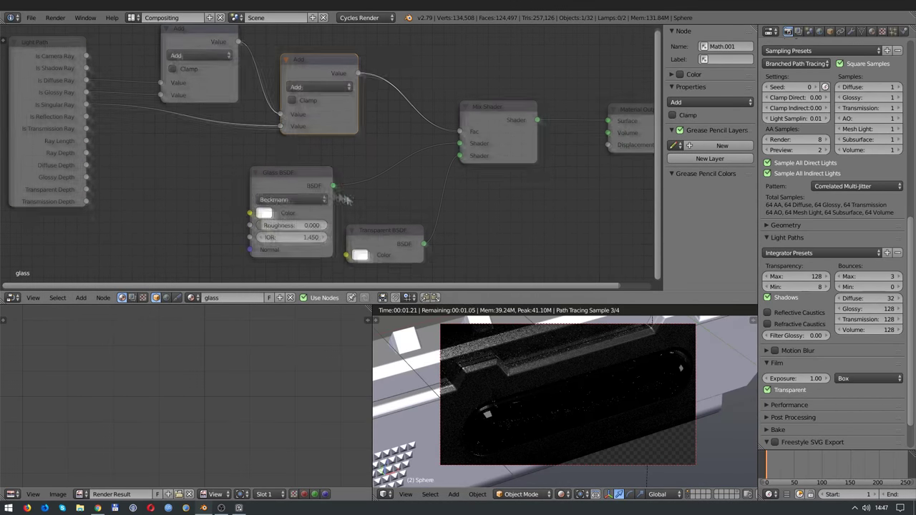
{"action": "left_click", "coordinate": [291, 199]}
{"action": "left_click", "coordinate": [282, 207]}
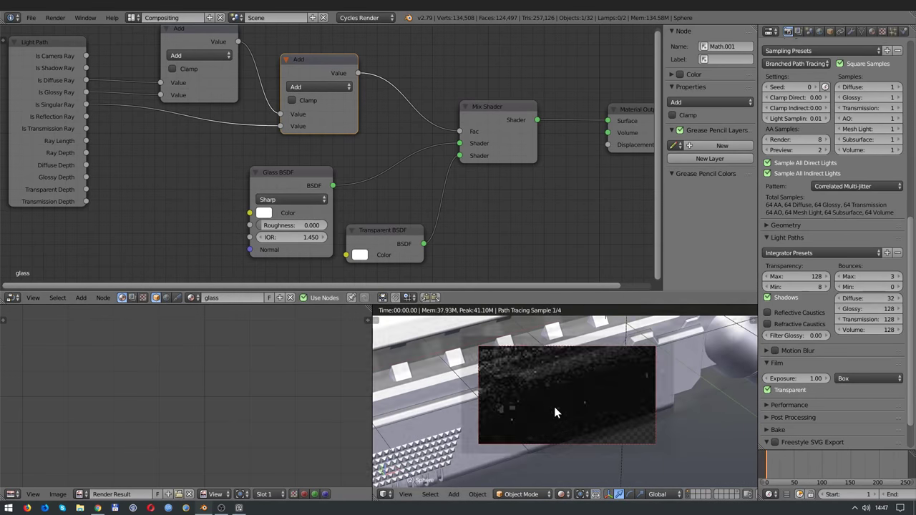
Step: Reposition the area light from the top view, then look through the scene camera
{"action": "middle_click_drag", "start_coordinate": [554, 406], "coordinate": [577, 426]}
{"action": "right_click", "coordinate": [576, 426]}
{"action": "key", "text": "KP_7"}
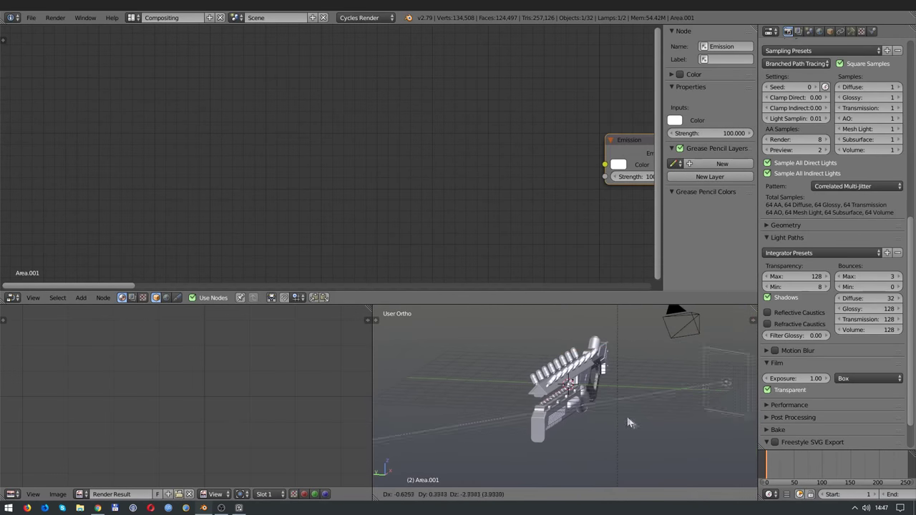
{"action": "left_click", "coordinate": [621, 399]}
{"action": "key", "text": "KP_0"}
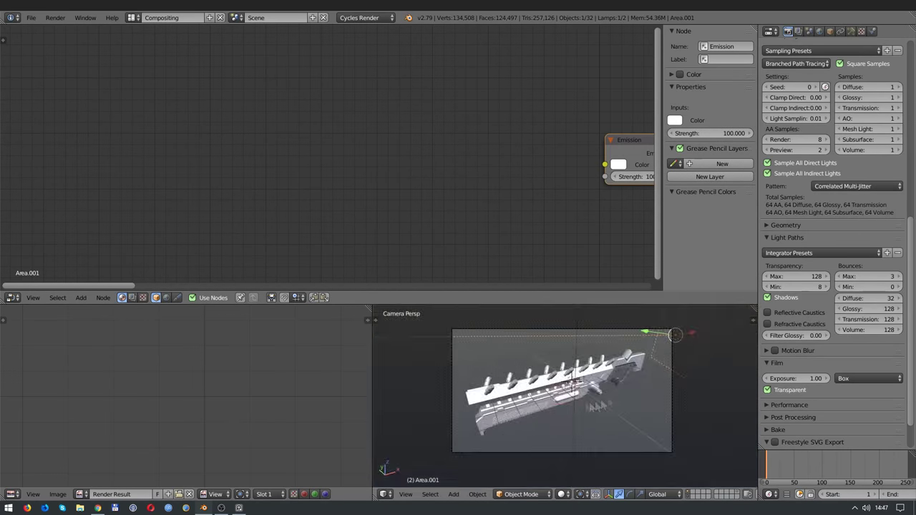
Step: Confirm the Solidify thickness of 0.0110 and move the Transparent BSDF and Material Output nodes
{"action": "scroll", "coordinate": [586, 405], "scroll_direction": "up", "scroll_amount": 3}
{"action": "scroll", "coordinate": [595, 406], "scroll_direction": "up", "scroll_amount": 3}
{"action": "scroll", "coordinate": [595, 406], "scroll_direction": "up", "scroll_amount": 3}
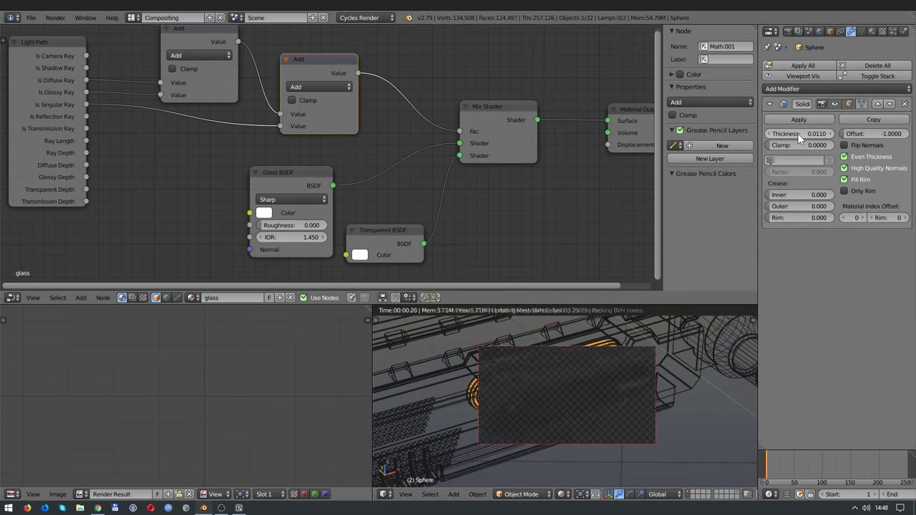
{"action": "type", "text": "1.000"}
{"action": "key", "text": "Return"}
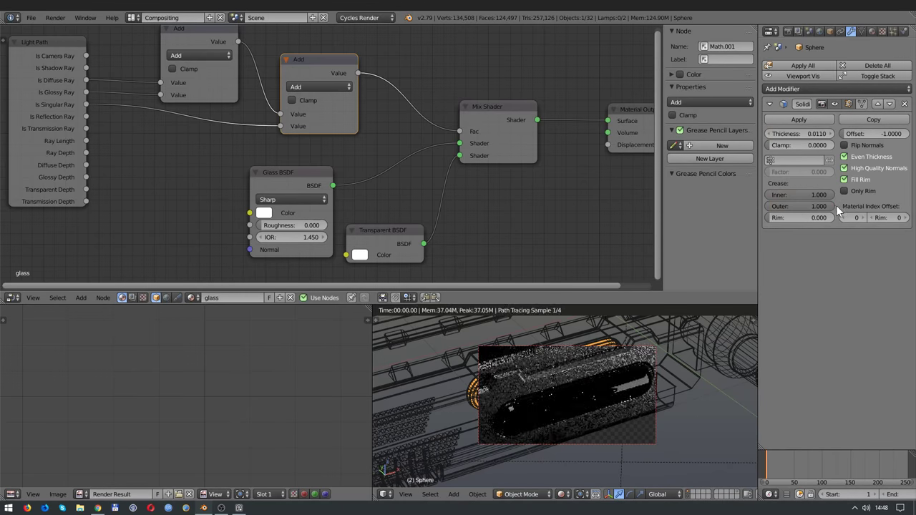
{"action": "left_click_drag", "start_coordinate": [386, 243], "coordinate": [397, 225]}
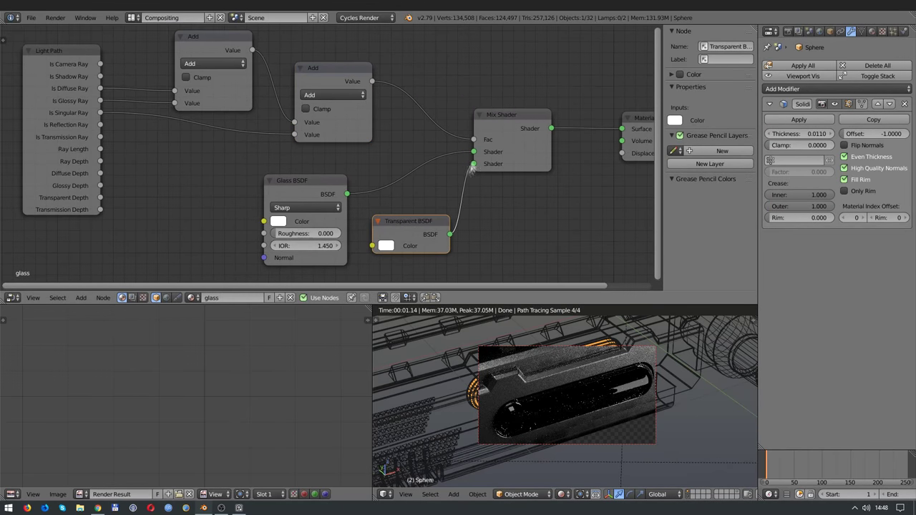
{"action": "middle_click_drag", "start_coordinate": [472, 161], "coordinate": [378, 162]}
Step: Add an Emission node via search and turn off clamping on the second Add node
{"action": "key", "text": "space"}
{"action": "type", "text": "emm"}
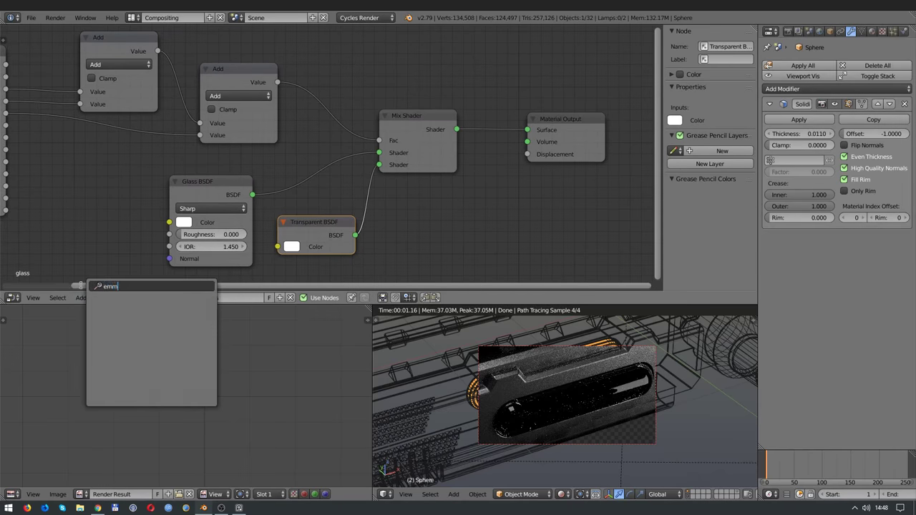
{"action": "key", "text": "Return"}
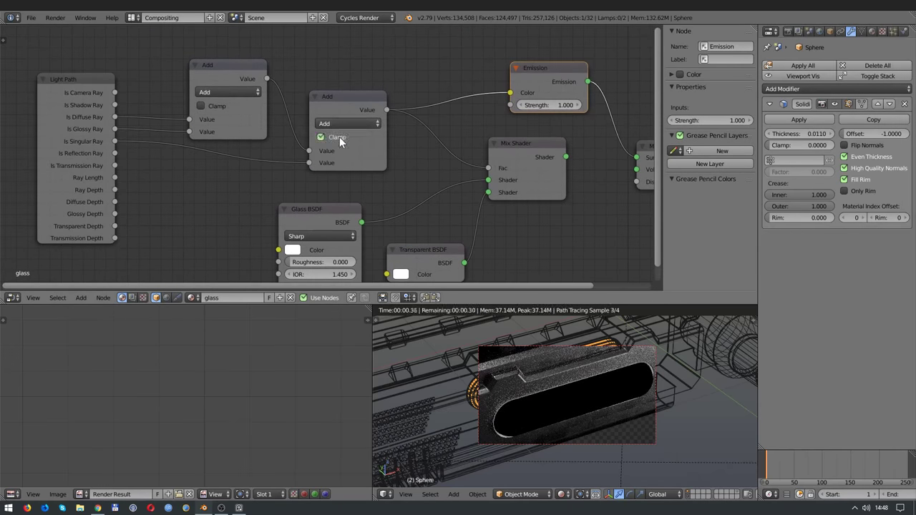
{"action": "left_click", "coordinate": [335, 140]}
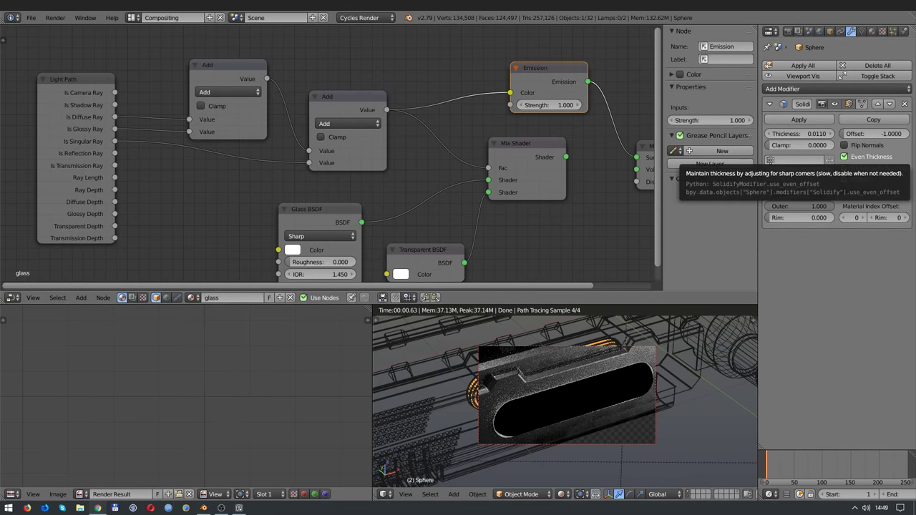
Step: Cut the summed-ray link to the Mix Shader factor and set Fac to 0.300
{"action": "middle_click_drag", "start_coordinate": [544, 215], "coordinate": [474, 192]}
{"action": "left_click_drag", "start_coordinate": [417, 145], "coordinate": [372, 129]}
{"action": "left_click", "coordinate": [453, 144]}
{"action": "key", "text": "Return"}
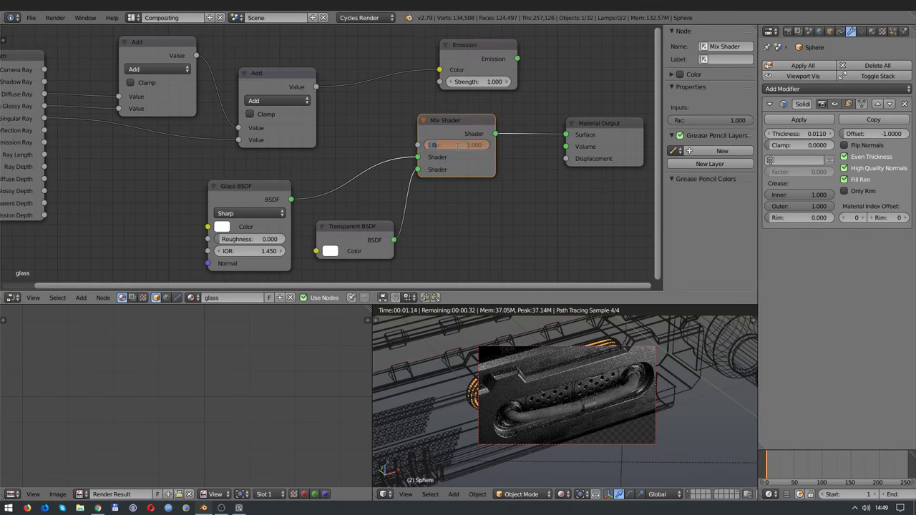
{"action": "type", "text": "0.5"}
{"action": "key", "text": "Return"}
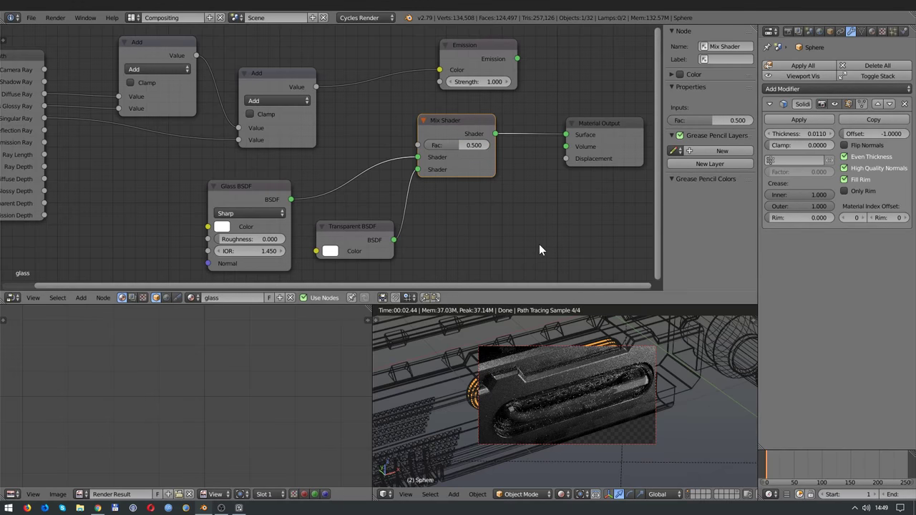
{"action": "left_click_drag", "start_coordinate": [471, 145], "coordinate": [457, 144]}
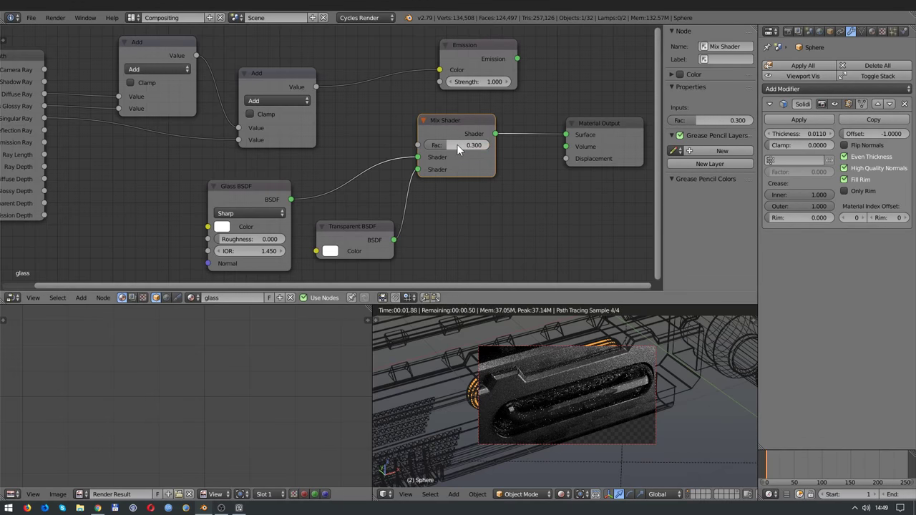
{"action": "key", "text": "shift+z"}
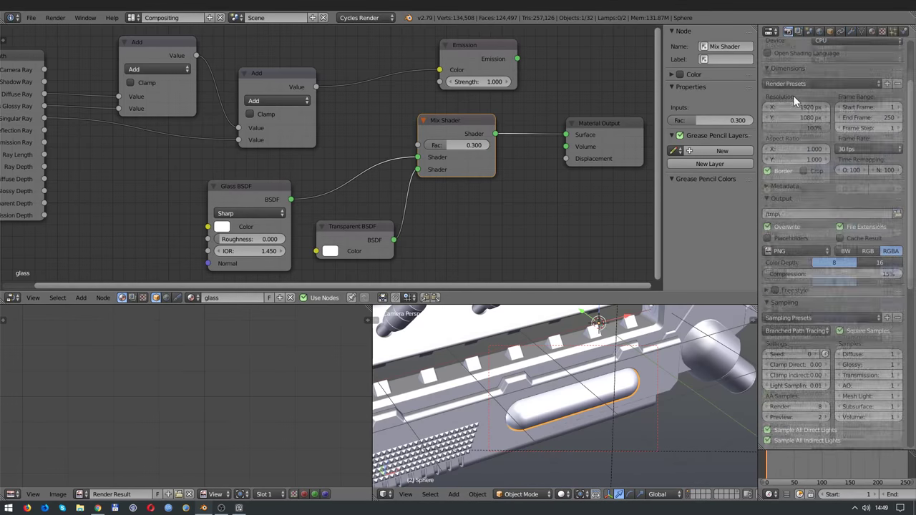
Step: Render a full Cycles image, review the result, and save the blend file
{"action": "key", "text": "F12"}
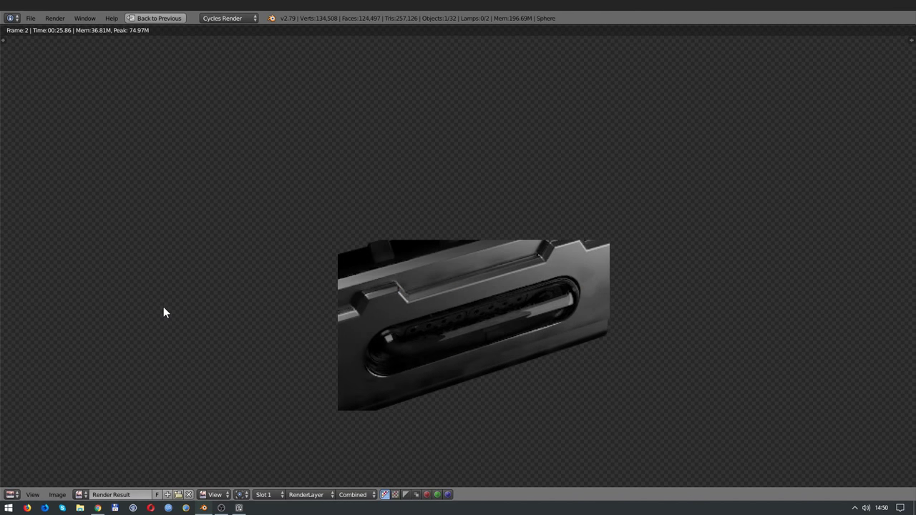
{"action": "middle_click_drag", "start_coordinate": [292, 296], "coordinate": [317, 270]}
{"action": "key", "text": "Escape"}
{"action": "key", "text": "ctrl+s"}
Step: Select the glass capsule and set its Transparent BSDF colour to a deep orange
{"action": "mouse_move", "coordinate": [531, 376]}
{"action": "middle_mouse_down"}
{"action": "mouse_move", "coordinate": [520, 393]}
{"action": "mouse_move", "coordinate": [584, 392]}
{"action": "mouse_move", "coordinate": [499, 411]}
{"action": "mouse_move", "coordinate": [561, 385]}
{"action": "mouse_move", "coordinate": [554, 391]}
{"action": "mouse_move", "coordinate": [516, 366]}
{"action": "mouse_move", "coordinate": [527, 358]}
{"action": "middle_mouse_up"}
{"action": "key", "text": "z"}
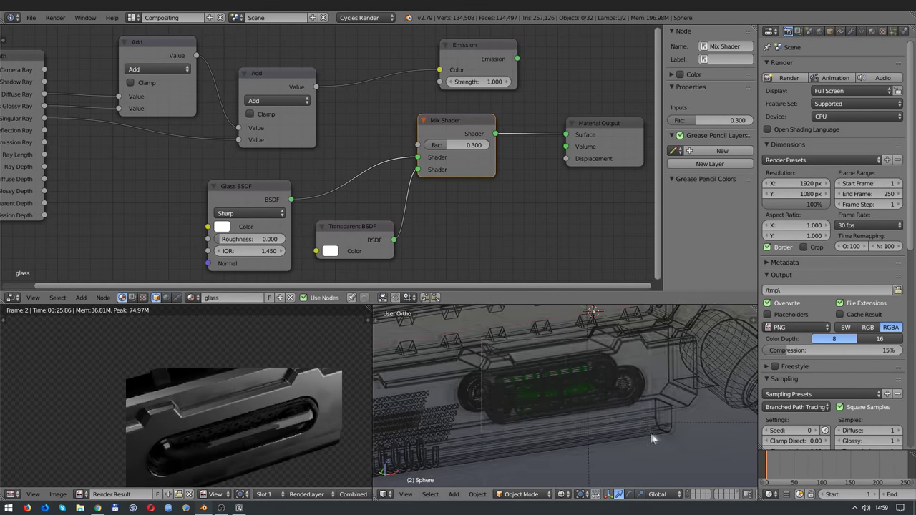
{"action": "right_click", "coordinate": [527, 358]}
{"action": "key", "text": "KP_0"}
{"action": "right_click", "coordinate": [542, 381]}
{"action": "key", "text": "shift+z"}
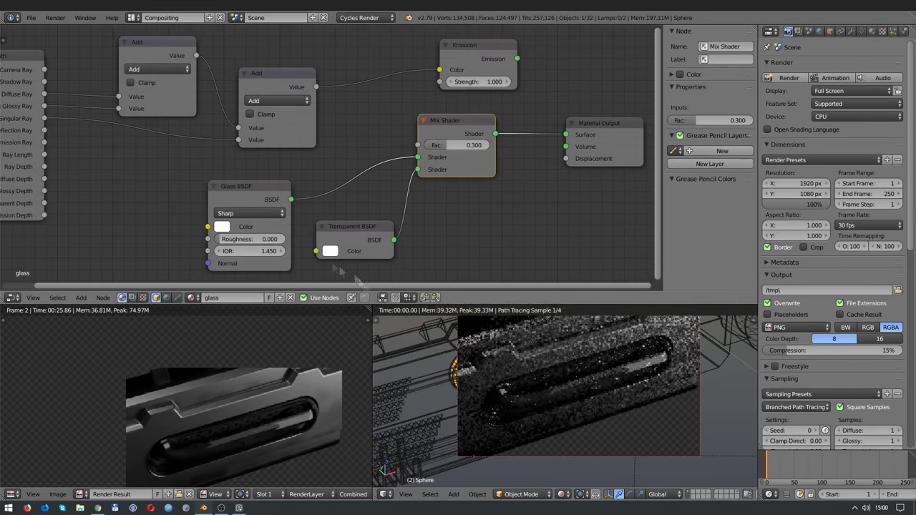
{"action": "left_click", "coordinate": [330, 250]}
{"action": "left_click", "coordinate": [361, 143]}
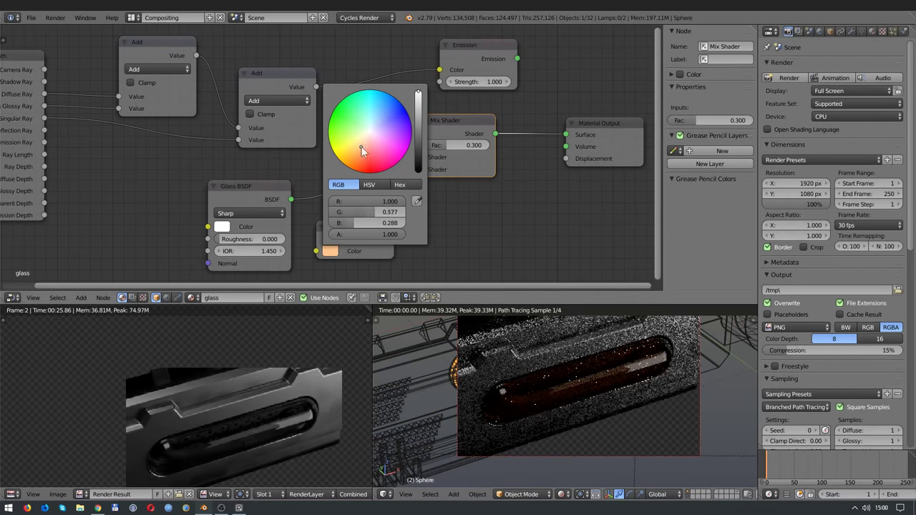
{"action": "left_click_drag", "start_coordinate": [361, 146], "coordinate": [354, 156]}
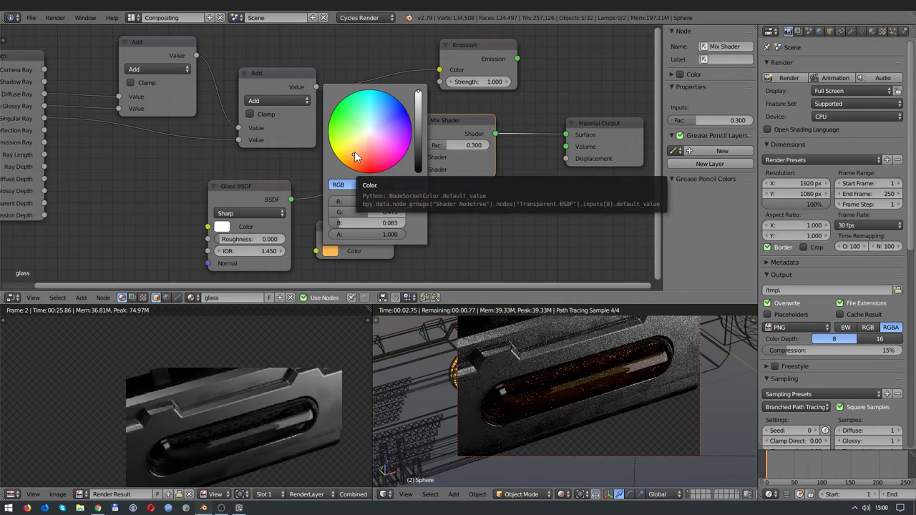
Step: Select the metal gun body part to show its material node tree
{"action": "scroll", "coordinate": [555, 361], "scroll_direction": "down", "scroll_amount": 3}
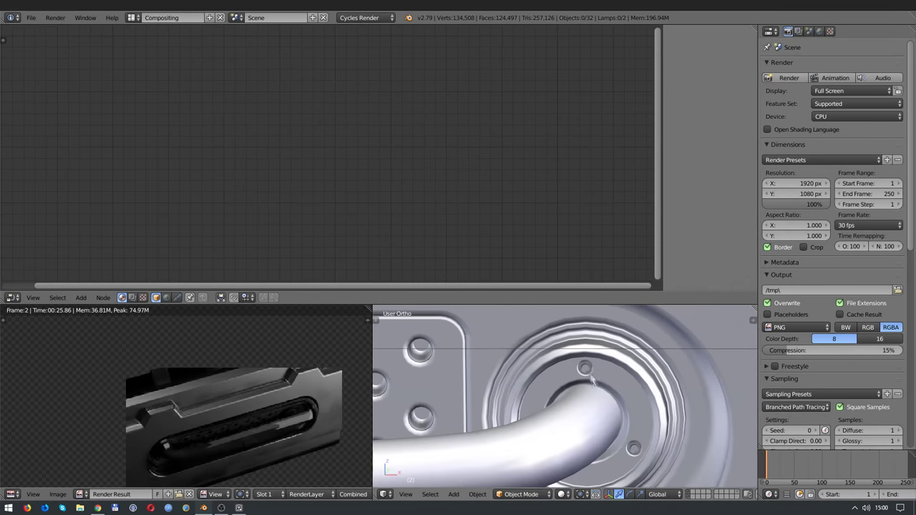
{"action": "right_click", "coordinate": [511, 345]}
{"action": "middle_click_drag", "start_coordinate": [570, 377], "coordinate": [562, 380]}
Step: In Edit Mode on OB_twentyhole.001, assign prox_emission.003 to the hole rings
{"action": "scroll", "coordinate": [562, 379], "scroll_direction": "up", "scroll_amount": 2}
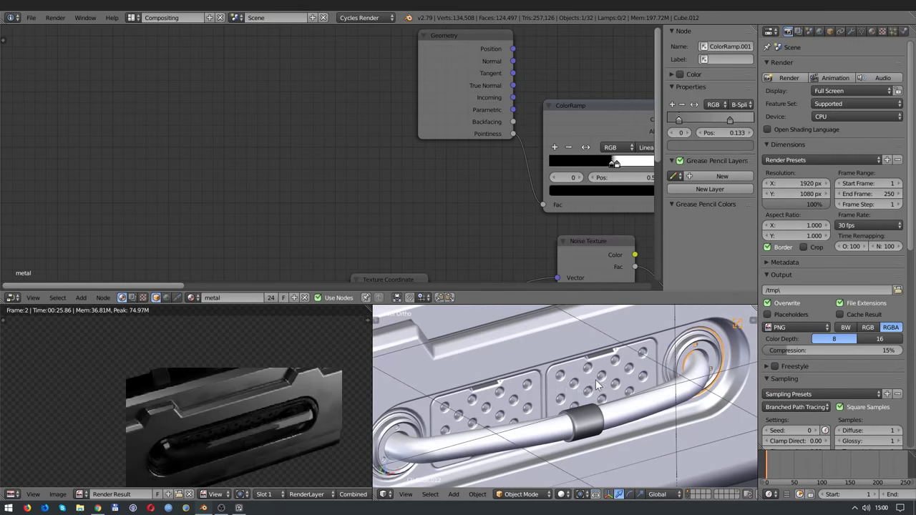
{"action": "scroll", "coordinate": [544, 373], "scroll_direction": "up", "scroll_amount": 3}
{"action": "right_click", "coordinate": [490, 358]}
{"action": "key", "text": "Tab"}
{"action": "key", "text": "a"}
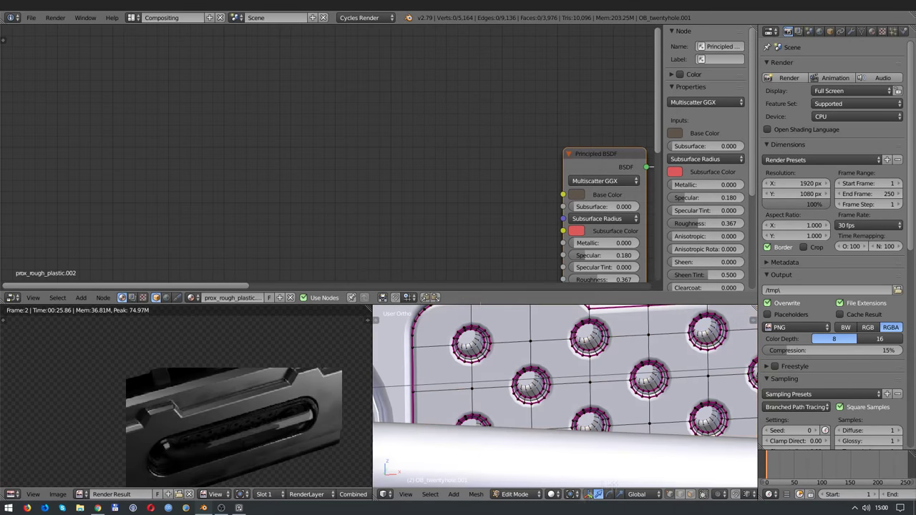
{"action": "left_click", "coordinate": [133, 17]}
{"action": "left_click", "coordinate": [157, 64]}
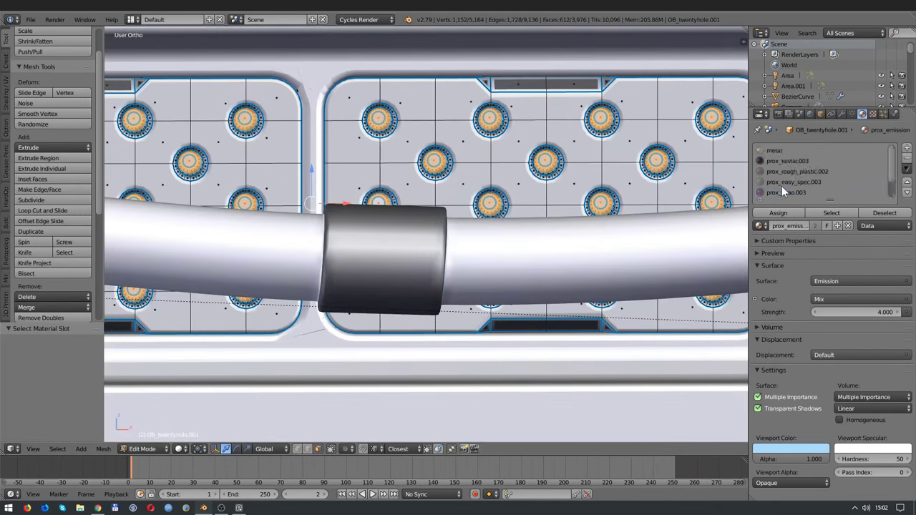
{"action": "scroll", "coordinate": [783, 191], "scroll_direction": "down", "scroll_amount": 2}
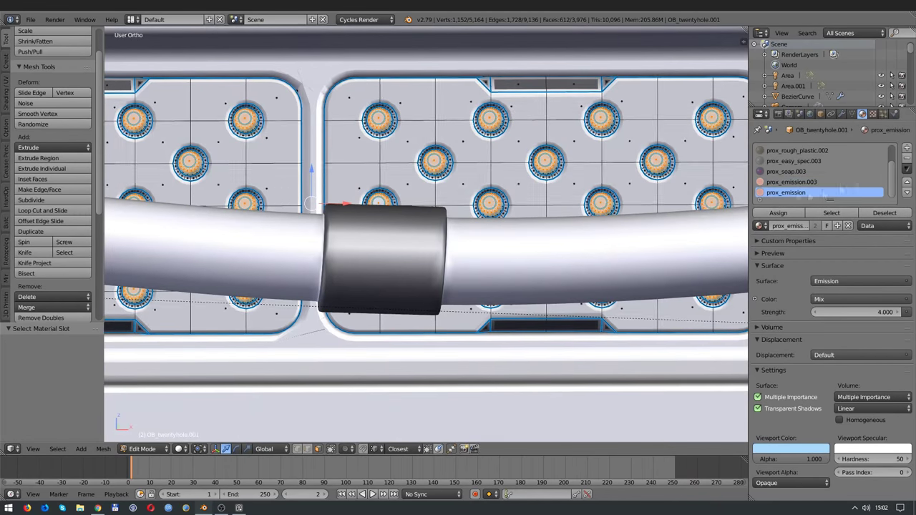
{"action": "left_click", "coordinate": [788, 182]}
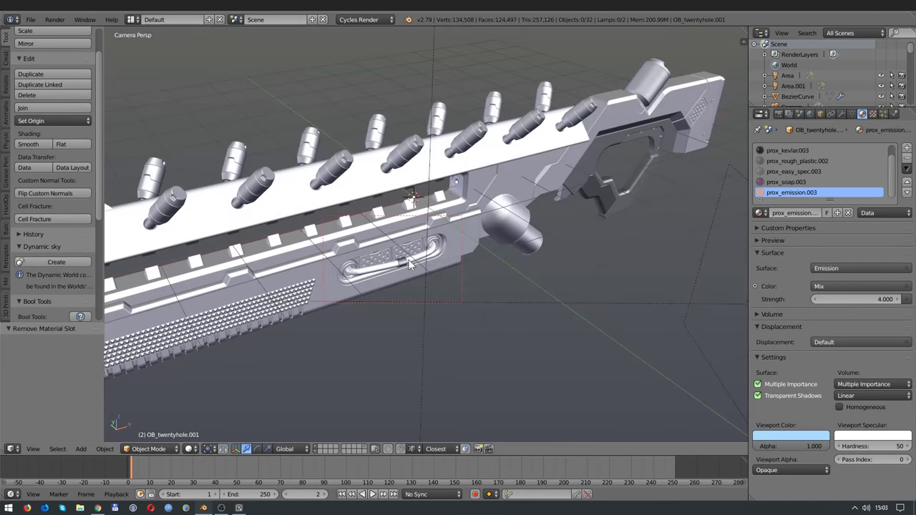
{"action": "key", "text": "shift+z"}
Step: Raise the prox_emission.003 Emission Strength through 50 and 100 to 200
{"action": "left_click", "coordinate": [840, 300]}
{"action": "type", "text": "50"}
{"action": "key", "text": "Return"}
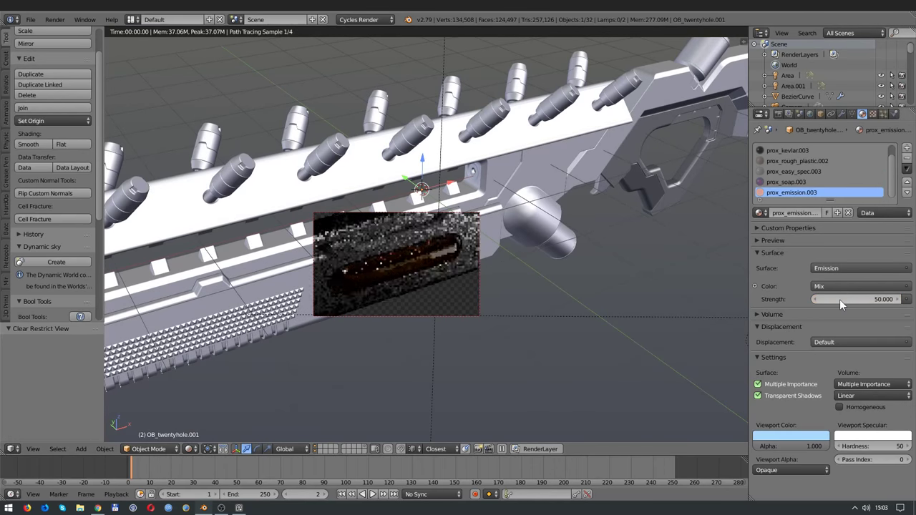
{"action": "left_click", "coordinate": [839, 300]}
{"action": "type", "text": "100"}
{"action": "key", "text": "Return"}
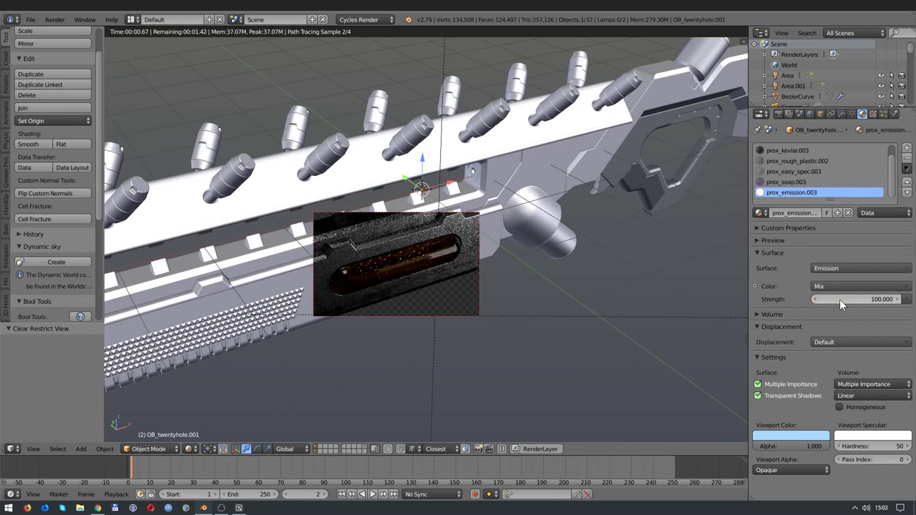
{"action": "left_click", "coordinate": [840, 299]}
{"action": "type", "text": "200"}
{"action": "key", "text": "Return"}
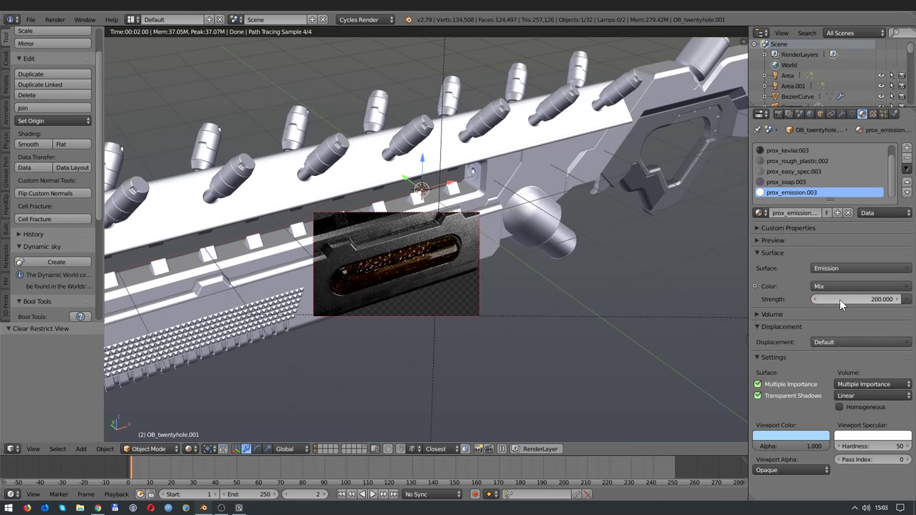
Step: Save over the existing blend file and start a full F12 render
{"action": "key", "text": "ctrl+s"}
{"action": "left_click", "coordinate": [434, 284]}
{"action": "key", "text": "F12"}
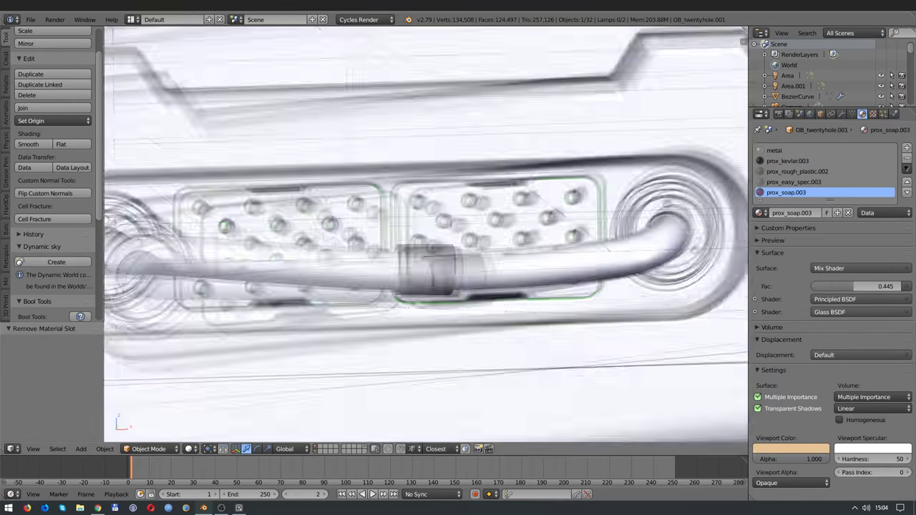
Step: Offset the capsule recess edge loop and assign prox_emission to the new rim
{"action": "key", "text": "a"}
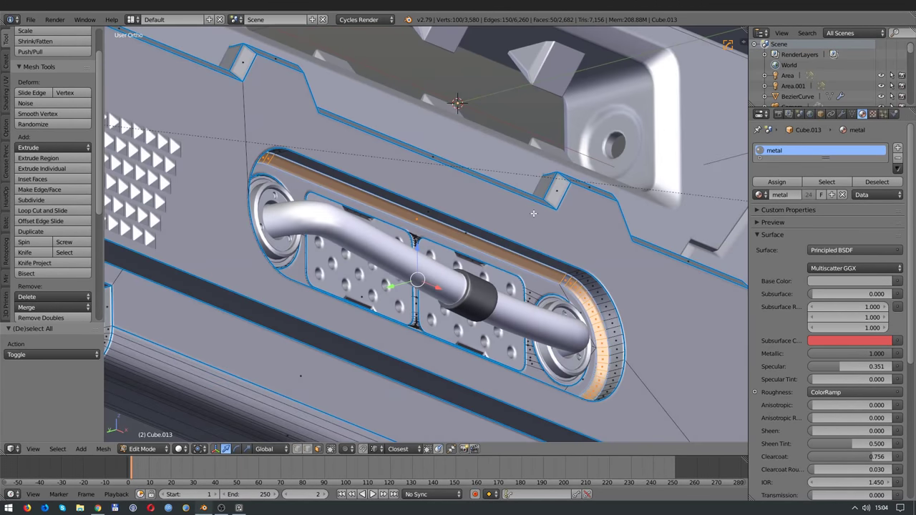
{"action": "key", "text": "ctrl+e"}
{"action": "type", "text": "of"}
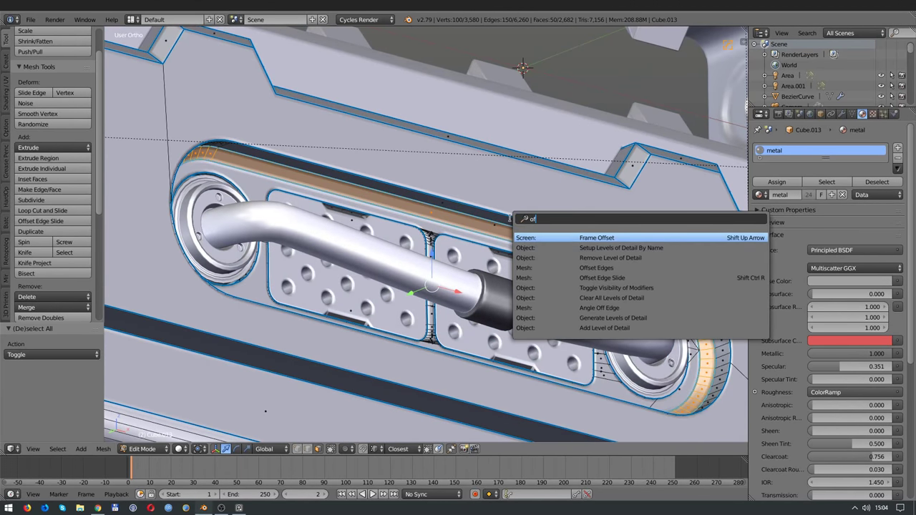
{"action": "left_click", "coordinate": [544, 266]}
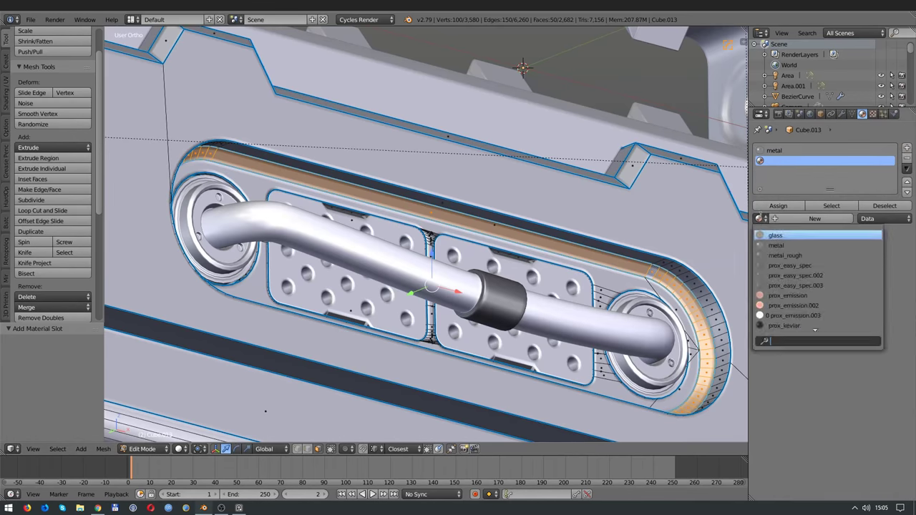
{"action": "left_click", "coordinate": [791, 442]}
{"action": "left_click", "coordinate": [763, 347]}
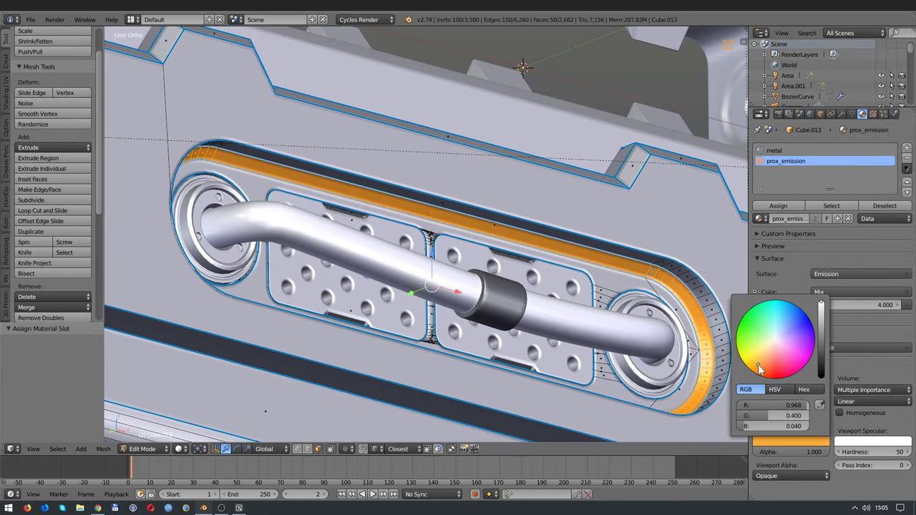
{"action": "key", "text": "a"}
{"action": "left_click", "coordinate": [852, 440]}
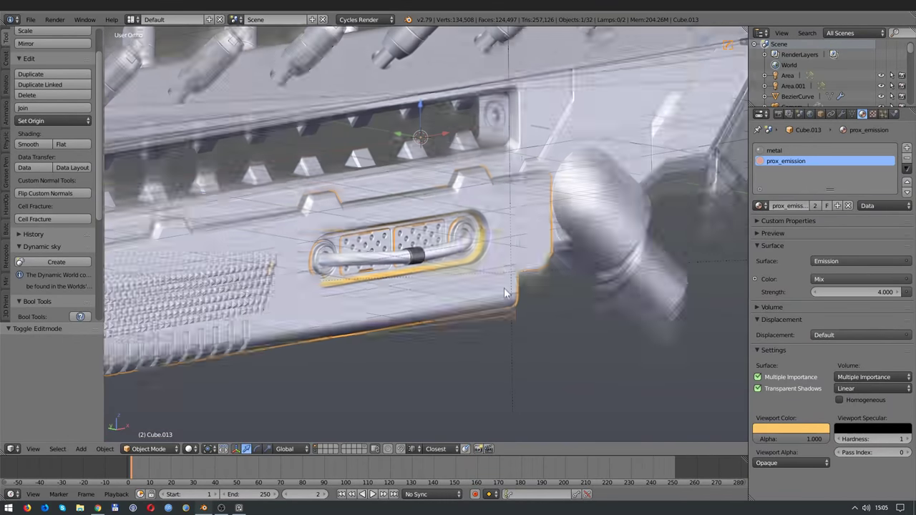
Step: Save, set emission Strength to 20, and shift a ColorRamp stop toward red
{"action": "key", "text": "ctrl+s"}
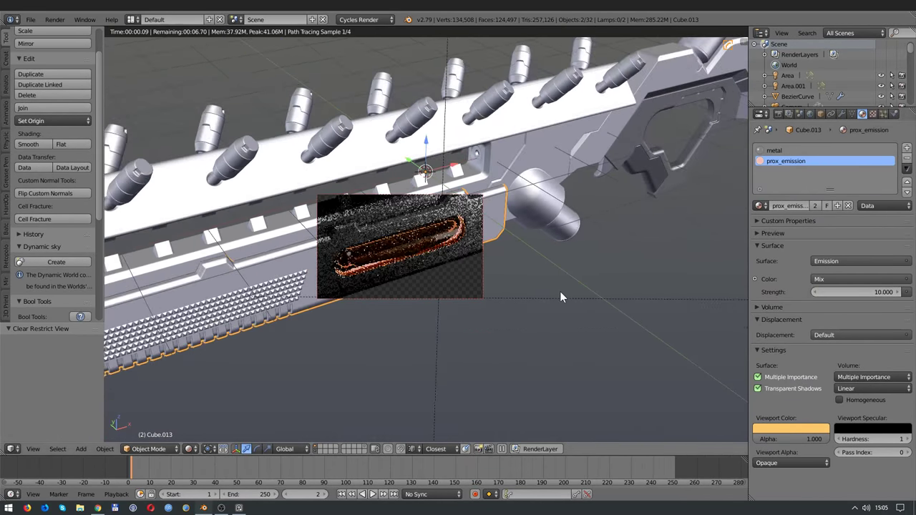
{"action": "left_click_drag", "start_coordinate": [841, 292], "coordinate": [880, 292]}
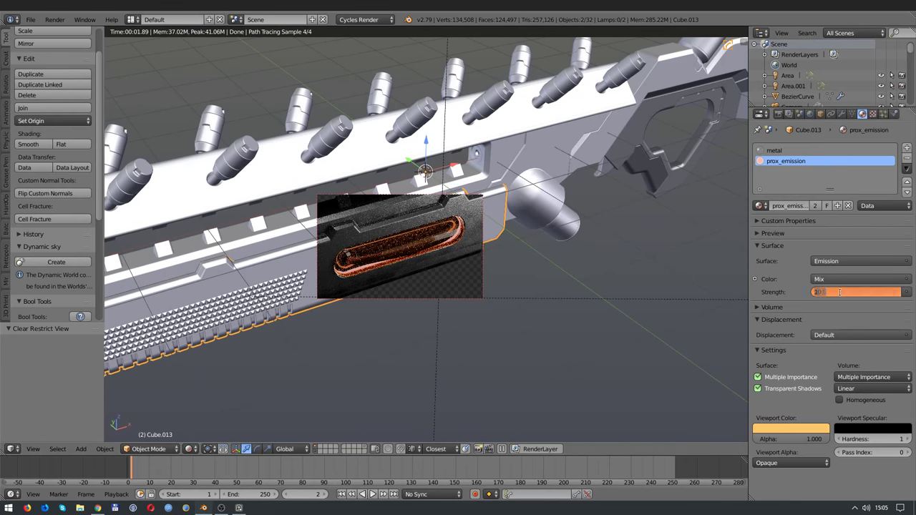
{"action": "left_click", "coordinate": [755, 280]}
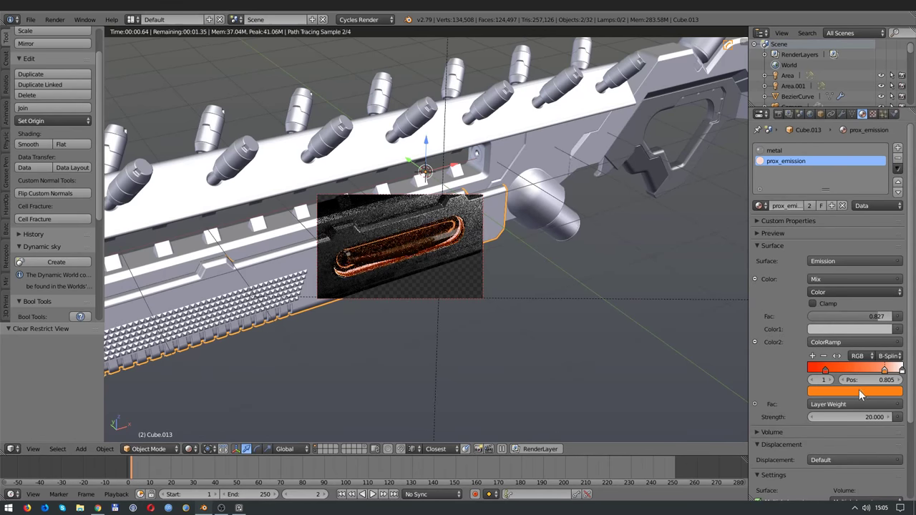
{"action": "left_click", "coordinate": [861, 394]}
{"action": "left_click_drag", "start_coordinate": [885, 370], "coordinate": [818, 374]}
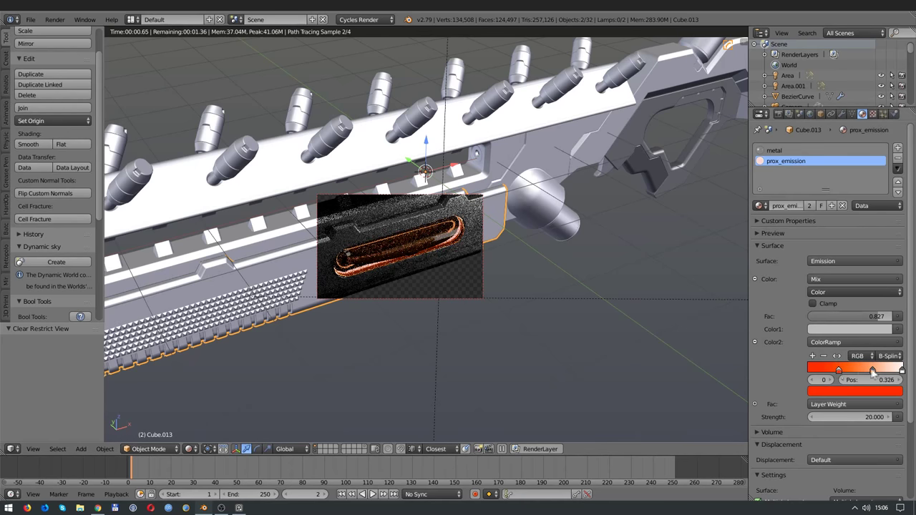
Step: Turn off the viewport preview and render the final image with F12
{"action": "key", "text": "shift+z"}
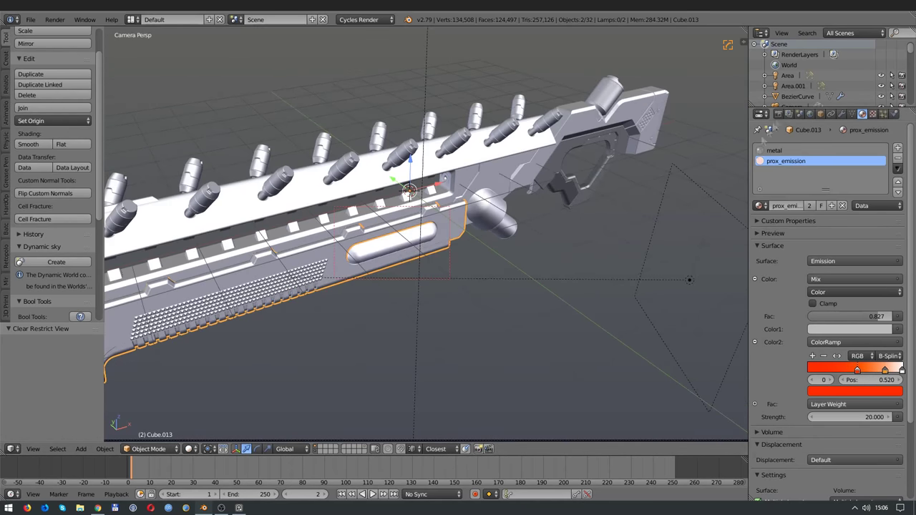
{"action": "left_click", "coordinate": [779, 113]}
{"action": "key", "text": "F12"}
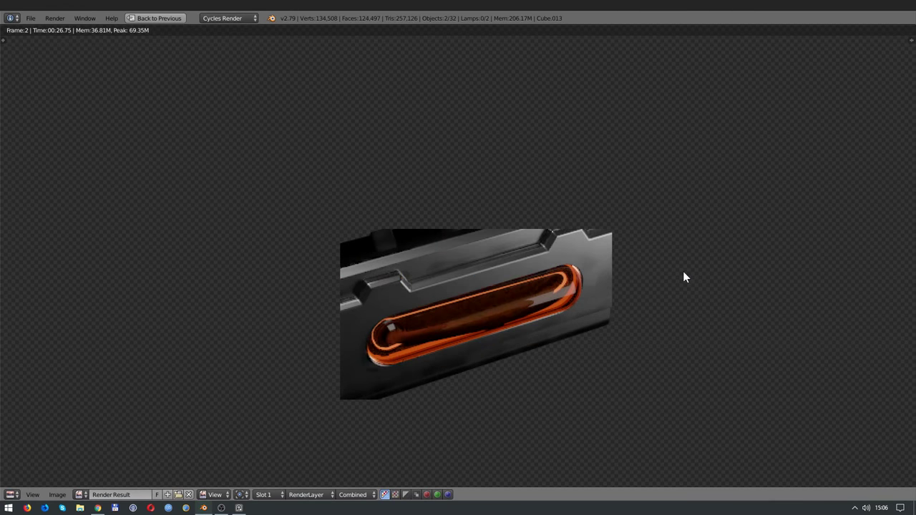
Step: Close the render result and set Light Paths Diffuse bounces to 12
{"action": "key", "text": "Escape"}
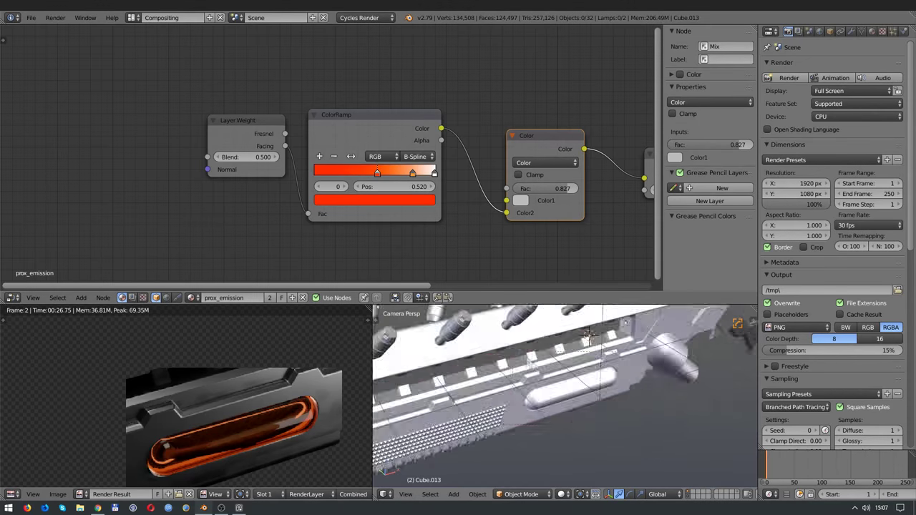
{"action": "scroll", "coordinate": [808, 292], "scroll_direction": "down", "scroll_amount": 6}
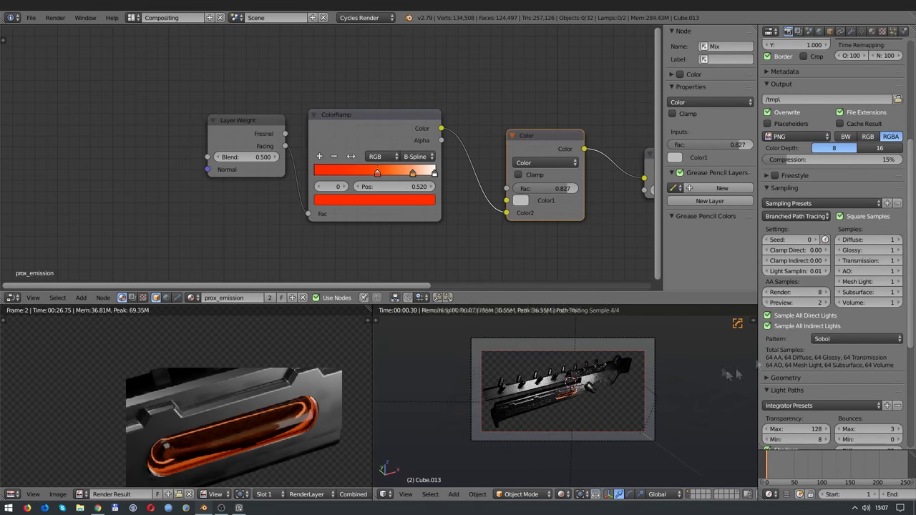
{"action": "scroll", "coordinate": [610, 399], "scroll_direction": "up", "scroll_amount": 1}
{"action": "scroll", "coordinate": [831, 372], "scroll_direction": "down", "scroll_amount": 3}
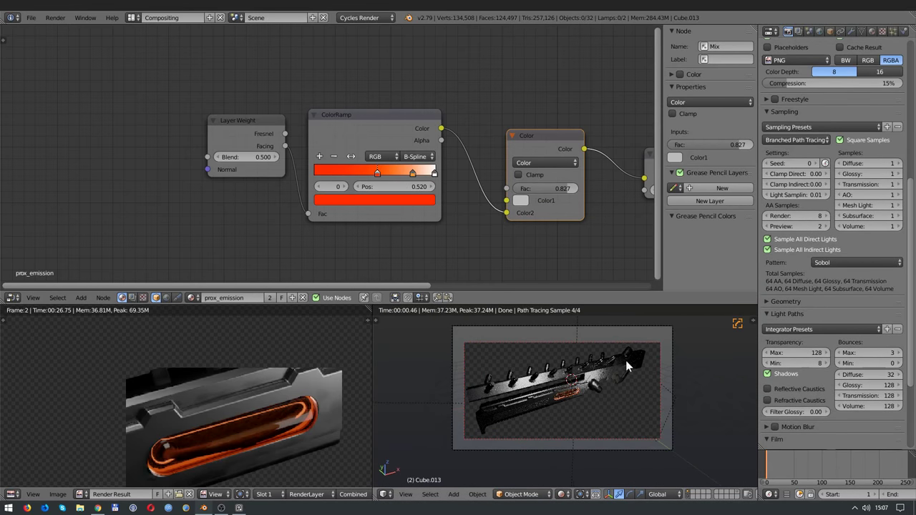
{"action": "left_click_drag", "start_coordinate": [870, 374], "coordinate": [849, 375]}
Step: Zoom and orbit the rendered preview to inspect the gun from closer angles
{"action": "scroll", "coordinate": [644, 383], "scroll_direction": "up", "scroll_amount": 2}
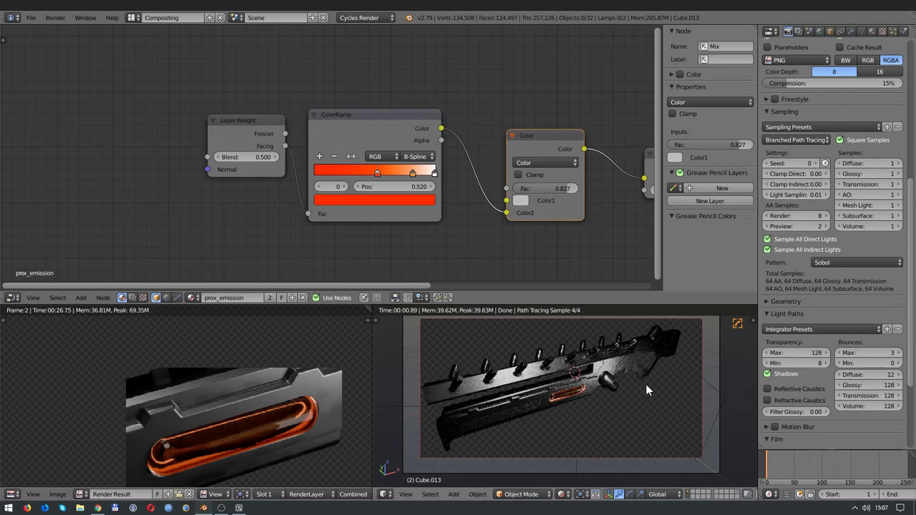
{"action": "scroll", "coordinate": [538, 371], "scroll_direction": "up", "scroll_amount": 1}
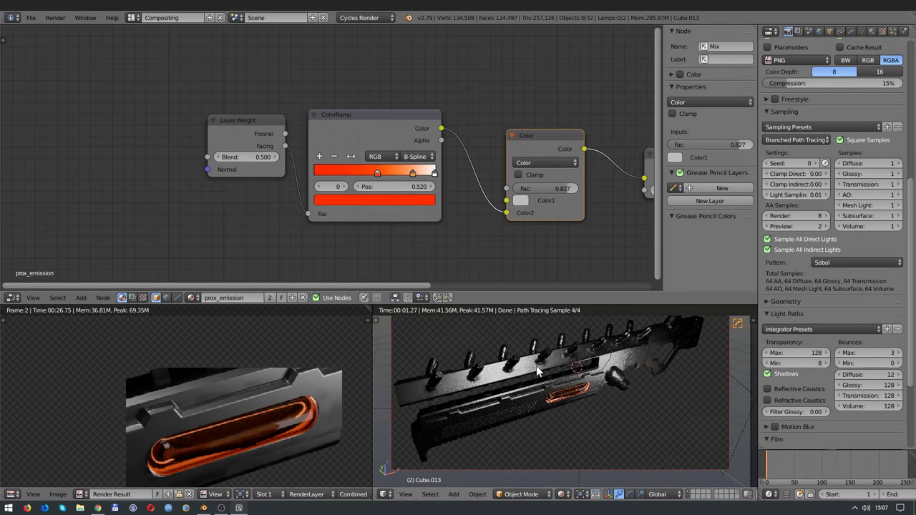
{"action": "middle_click_drag", "start_coordinate": [532, 385], "coordinate": [604, 379]}
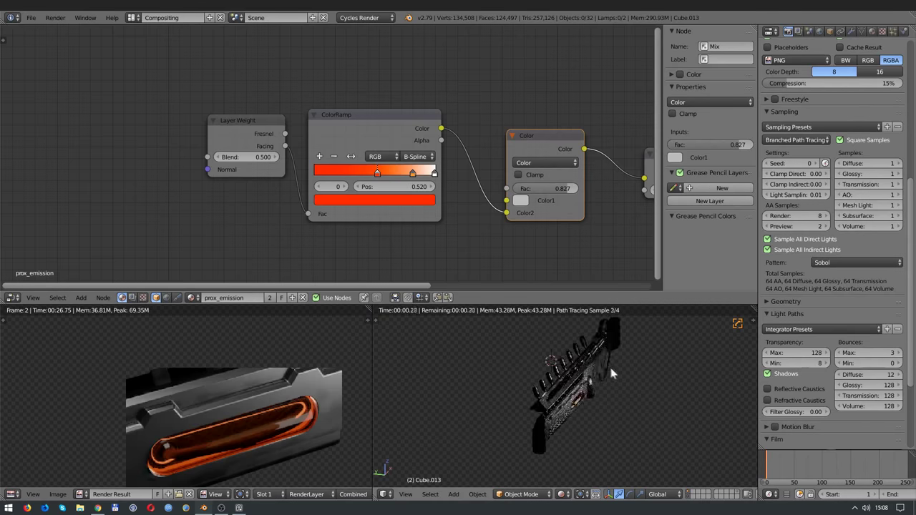
{"action": "scroll", "coordinate": [535, 369], "scroll_direction": "up", "scroll_amount": 2}
{"action": "scroll", "coordinate": [535, 369], "scroll_direction": "up", "scroll_amount": 3}
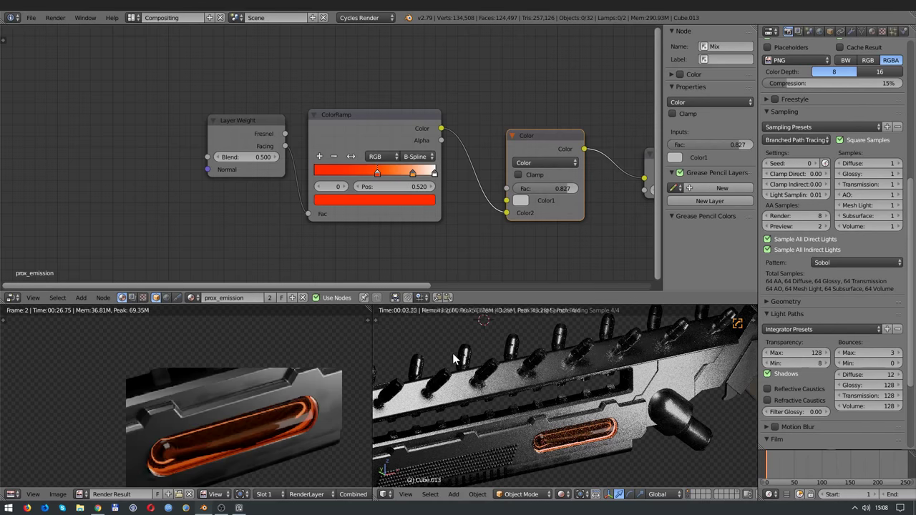
{"action": "middle_click_drag", "start_coordinate": [452, 354], "coordinate": [578, 386]}
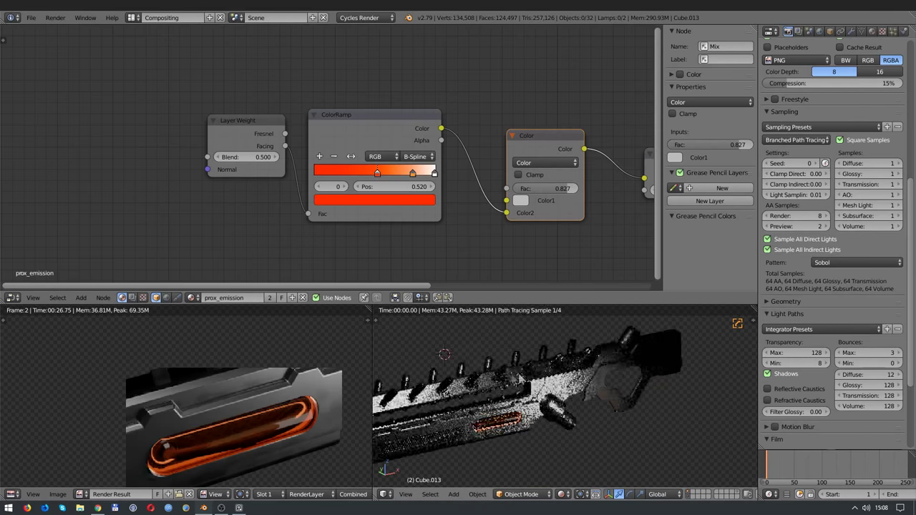
Step: Inset a face on Cube.016 in Edit Mode and run Offset Edges
{"action": "right_click", "coordinate": [578, 386]}
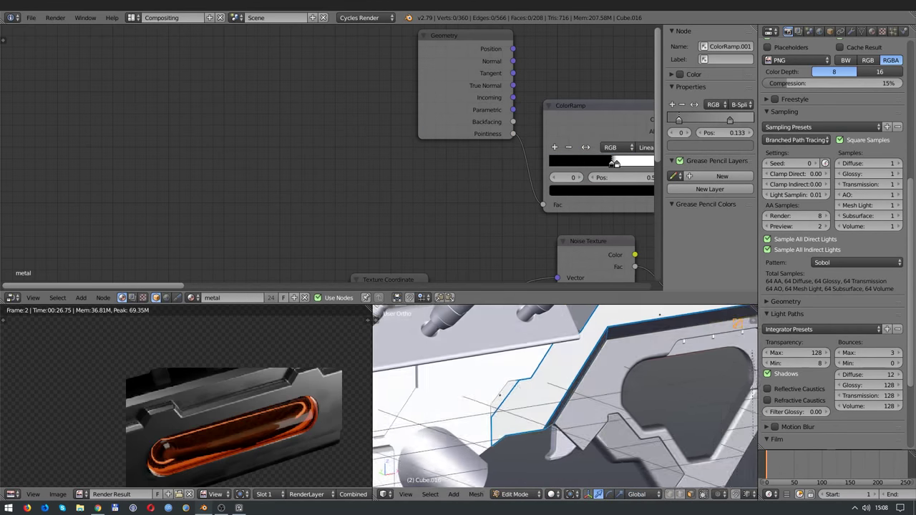
{"action": "key", "text": "Tab"}
{"action": "key", "text": "i"}
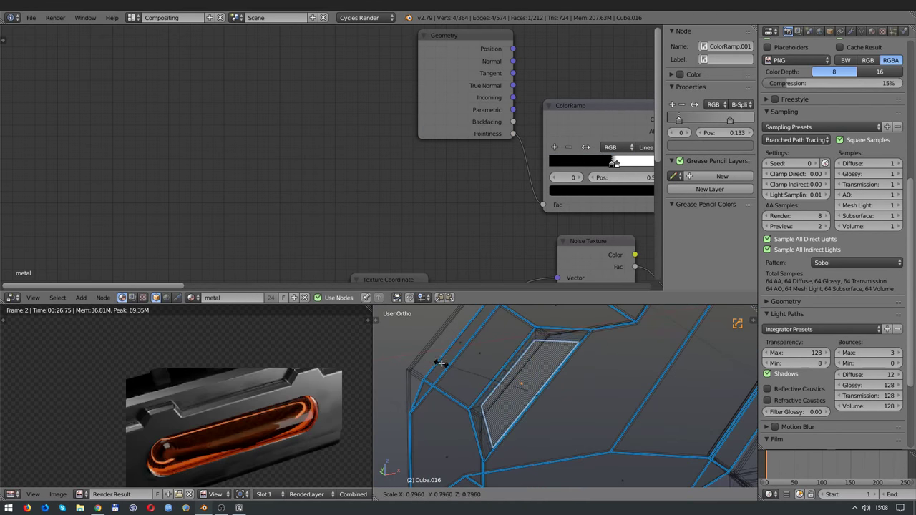
{"action": "key", "text": "KP_Decimal"}
{"action": "key", "text": "space"}
{"action": "type", "text": "offset"}
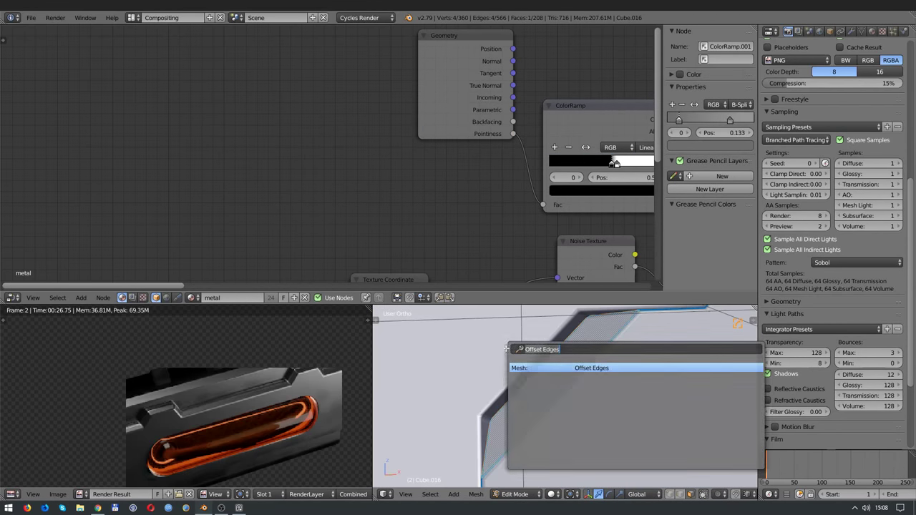
{"action": "key", "text": "Return"}
Step: Set the offset edges Width to 0.0280 and exit Edit Mode
{"action": "scroll", "coordinate": [576, 397], "scroll_direction": "down", "scroll_amount": 2}
{"action": "left_click_drag", "start_coordinate": [404, 459], "coordinate": [429, 459]}
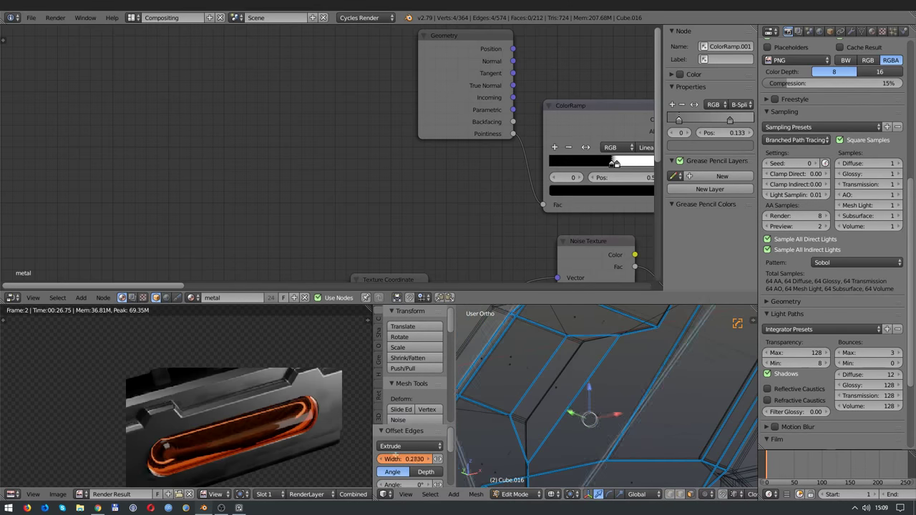
{"action": "left_click_drag", "start_coordinate": [372, 457], "coordinate": [368, 457]}
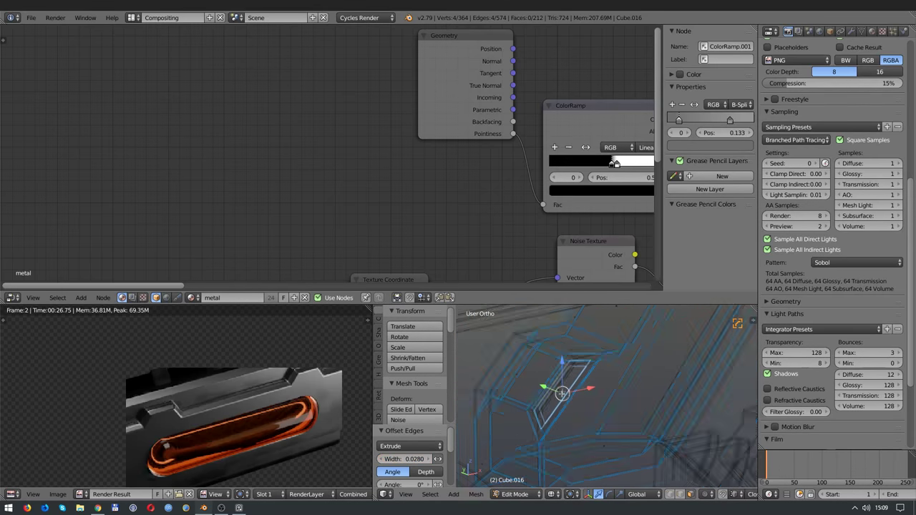
{"action": "middle_click_drag", "start_coordinate": [559, 386], "coordinate": [555, 381]}
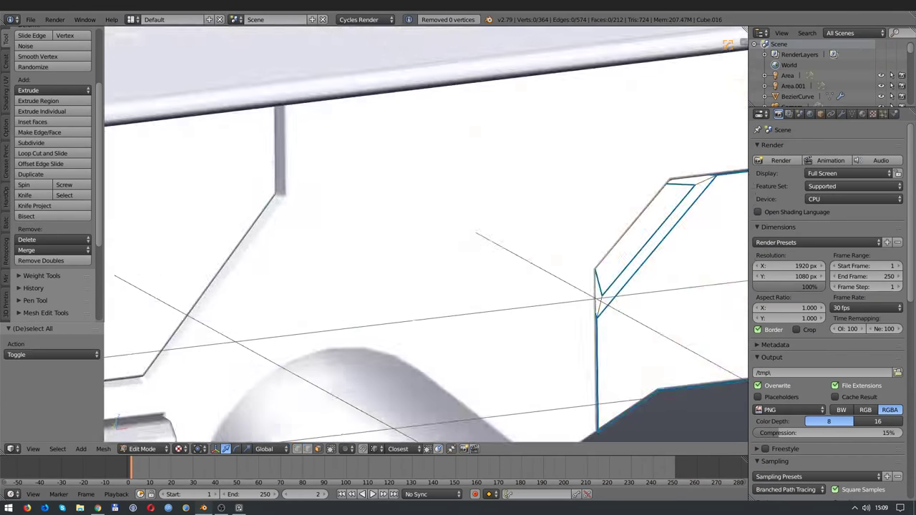
{"action": "key", "text": "Tab"}
Step: Re-enter Edit Mode, deselect all, and inspect the bevelled edge in wireframe
{"action": "key", "text": "Tab"}
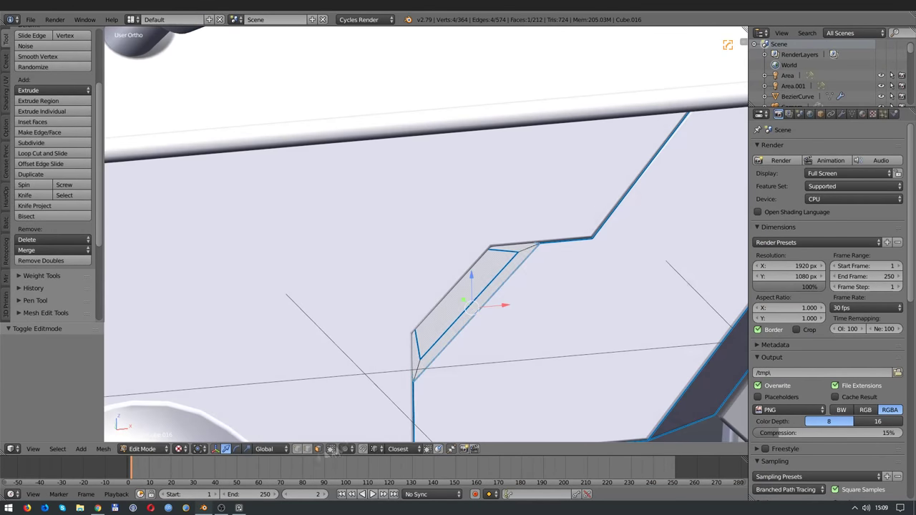
{"action": "key", "text": "Tab"}
{"action": "key", "text": "Tab"}
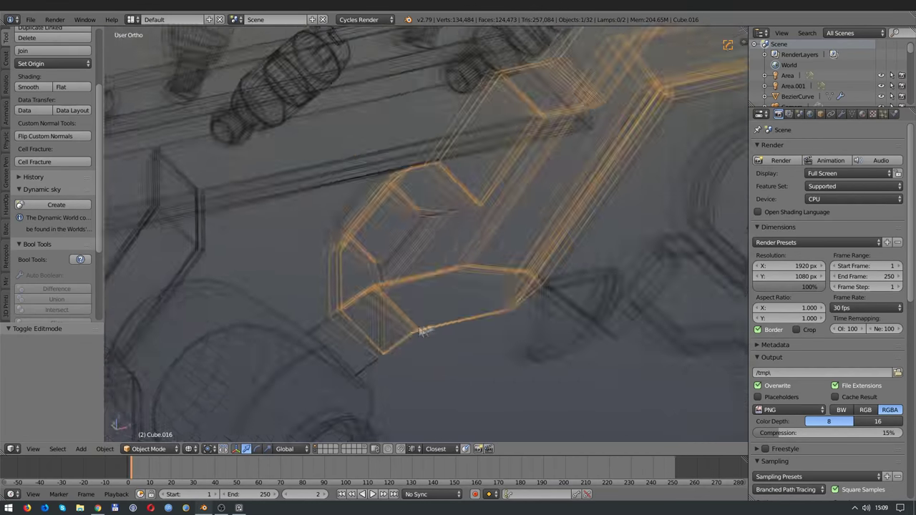
{"action": "key", "text": "a"}
{"action": "middle_click_drag", "start_coordinate": [362, 434], "coordinate": [375, 272]}
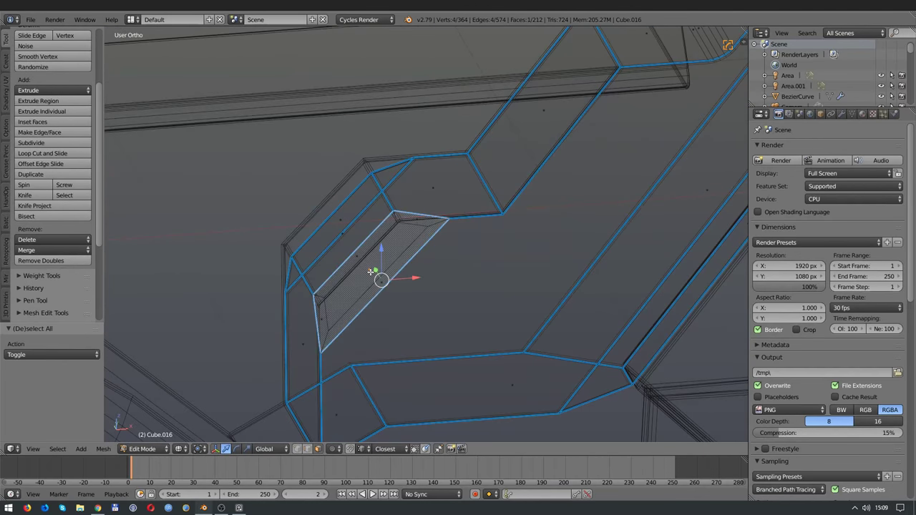
{"action": "scroll", "coordinate": [380, 321], "scroll_direction": "down", "scroll_amount": 2}
{"action": "key", "text": "z"}
{"action": "scroll", "coordinate": [392, 361], "scroll_direction": "up", "scroll_amount": 3}
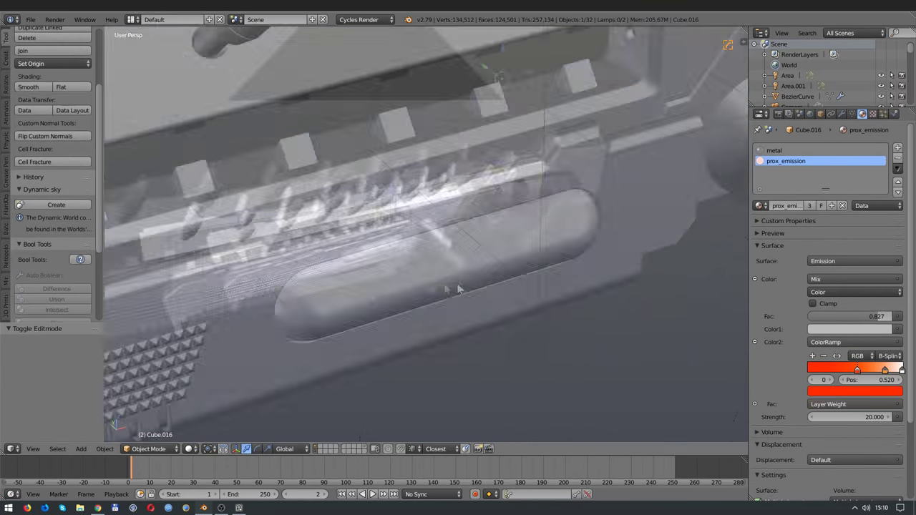
Step: Draw a render border around the gun and select the glow ramp's orange second stop
{"action": "key", "text": "shift+z"}
{"action": "key", "text": "ctrl+b"}
{"action": "left_click_drag", "start_coordinate": [411, 134], "coordinate": [539, 248]}
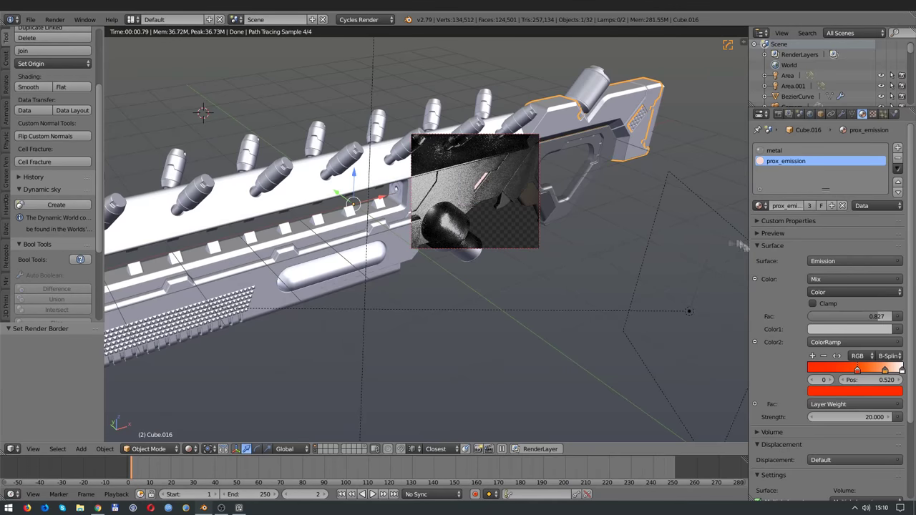
{"action": "left_click", "coordinate": [755, 279]}
{"action": "key", "text": "ctrl+b"}
{"action": "left_click_drag", "start_coordinate": [281, 110], "coordinate": [594, 292]}
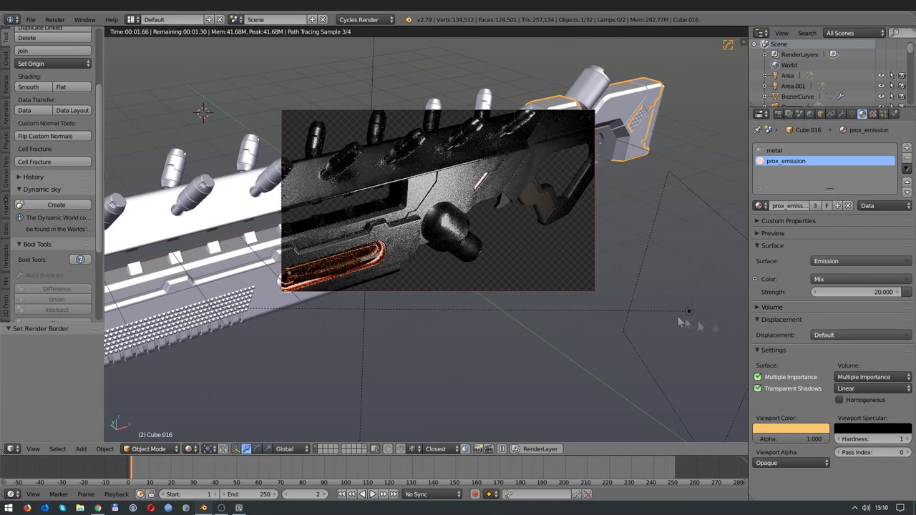
{"action": "left_click", "coordinate": [755, 279]}
{"action": "left_click", "coordinate": [858, 373]}
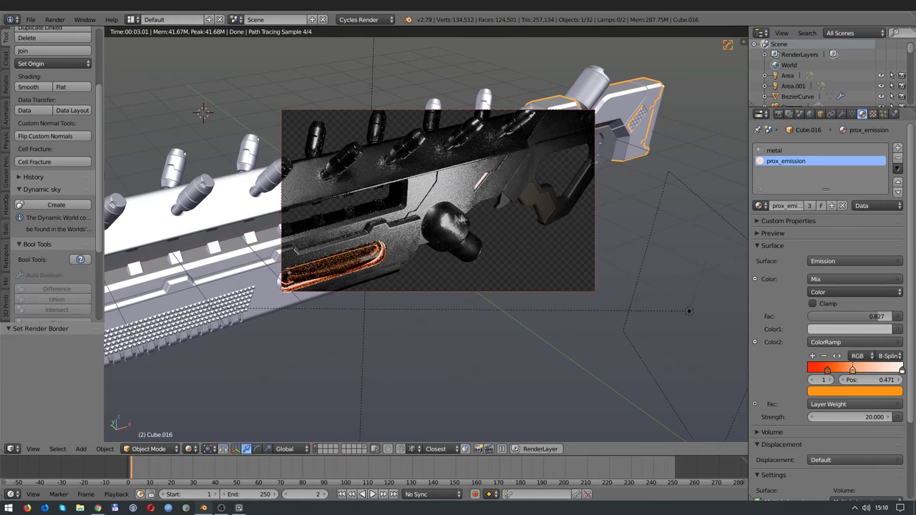
Step: Switch to the camera view and select the Area.001 lamp
{"action": "key", "text": "KP_0"}
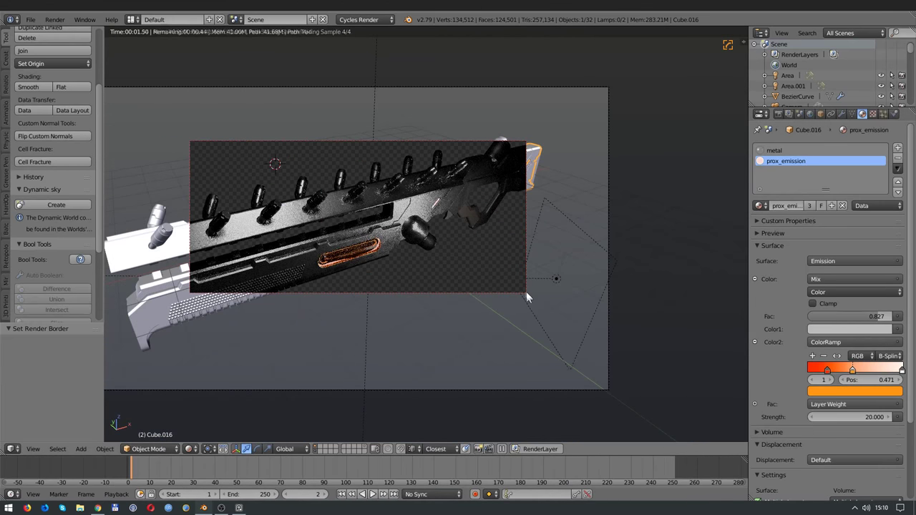
{"action": "key", "text": "shift+z"}
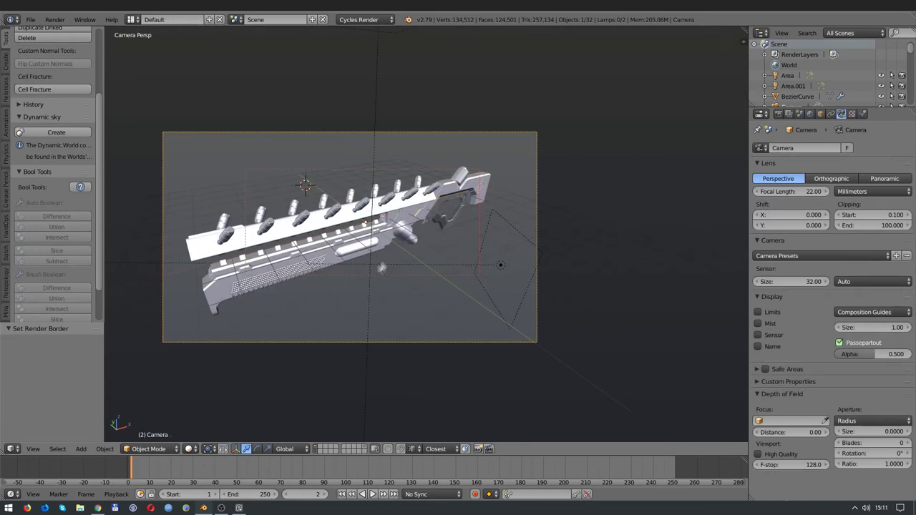
{"action": "key", "text": "shift+f"}
{"action": "key", "text": "Escape"}
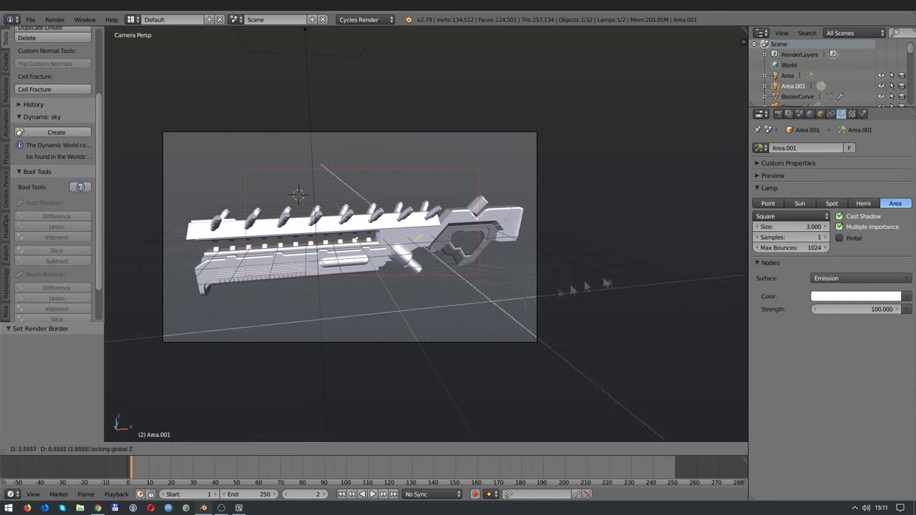
{"action": "scroll", "coordinate": [474, 281], "scroll_direction": "down", "scroll_amount": 2}
{"action": "key", "text": "shift+z"}
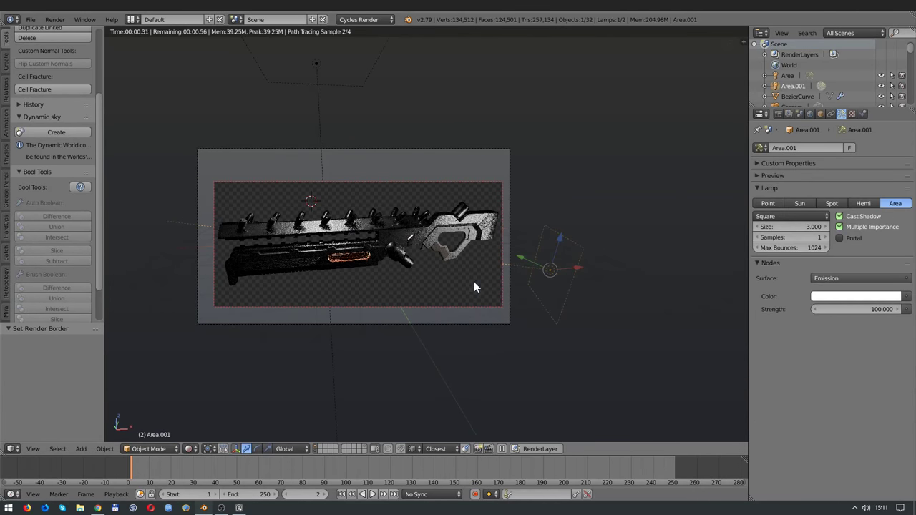
Step: Move Area.001 along X and then Z to reposition it for the shot
{"action": "key", "text": "g"}
{"action": "key", "text": "x"}
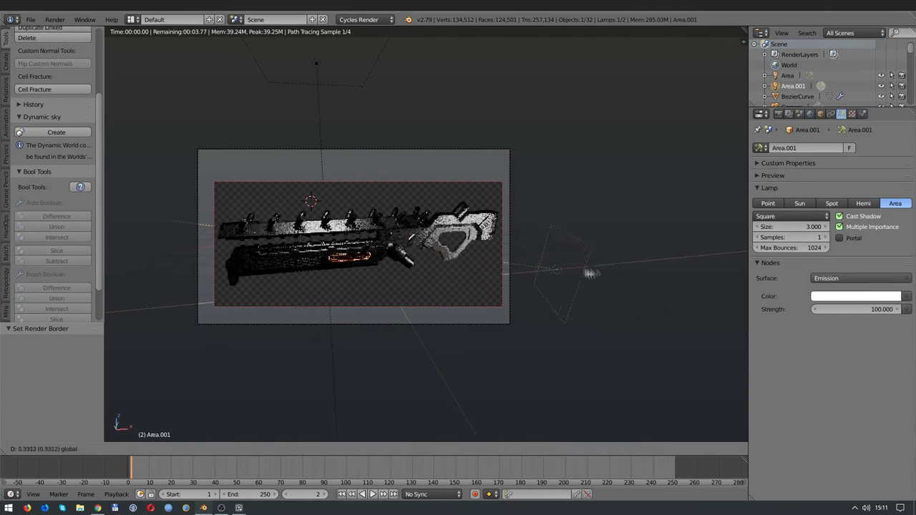
{"action": "key", "text": "Return"}
{"action": "key", "text": "g"}
{"action": "key", "text": "shift+z"}
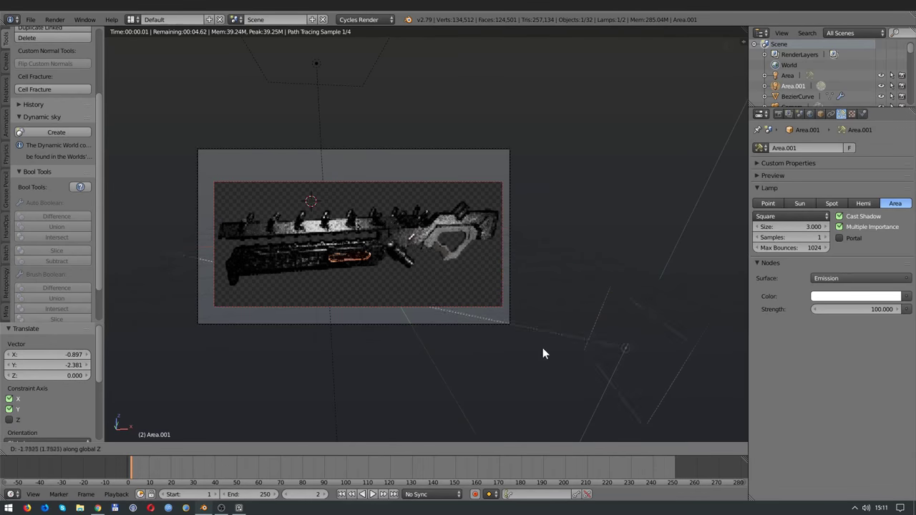
{"action": "key", "text": "z"}
{"action": "left_click", "coordinate": [502, 315]}
{"action": "key", "text": "a"}
{"action": "scroll", "coordinate": [428, 299], "scroll_direction": "up", "scroll_amount": 1}
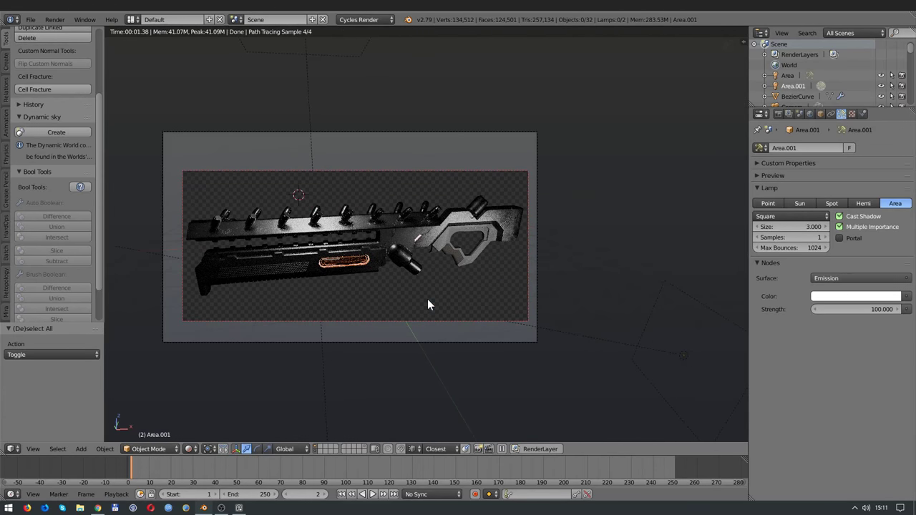
{"action": "key", "text": "shift+z"}
{"action": "left_click", "coordinate": [779, 113]}
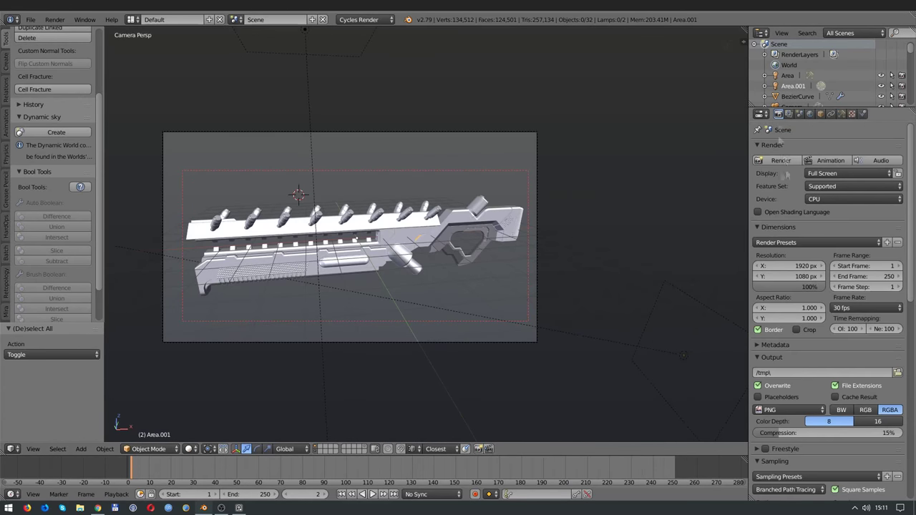
Step: Render the frame, then add an Image Texture node loaded with the alu_superstar.jpg aluminium image
{"action": "key", "text": "F12"}
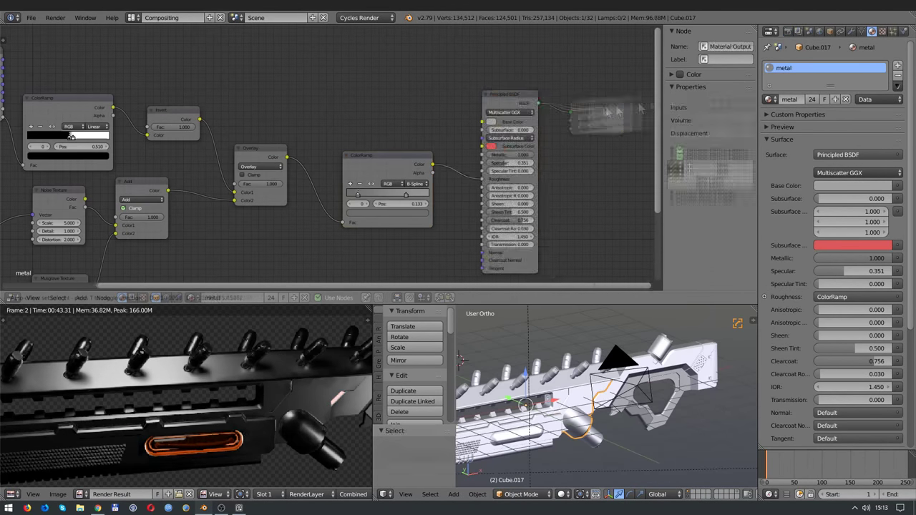
{"action": "key", "text": "shift+a"}
{"action": "left_click", "coordinate": [94, 282]}
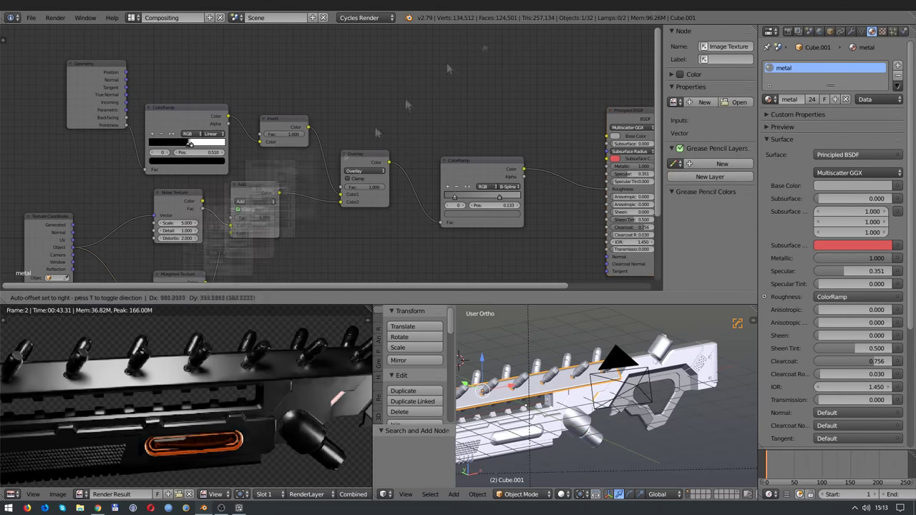
{"action": "left_click", "coordinate": [361, 68]}
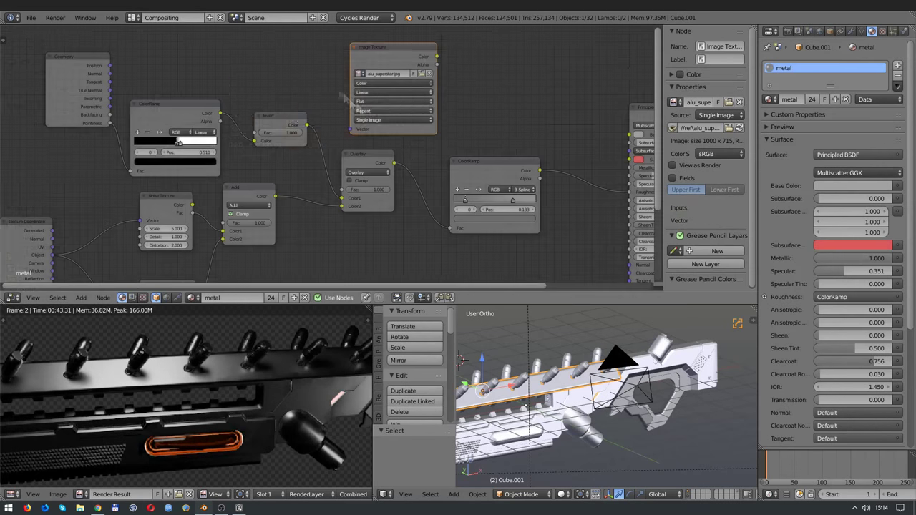
{"action": "left_click_drag", "start_coordinate": [333, 174], "coordinate": [298, 179]}
Step: Insert a MixRGB node into the metal's Roughness link and feed a coordinate into the image Vector
{"action": "key", "text": "shift+a"}
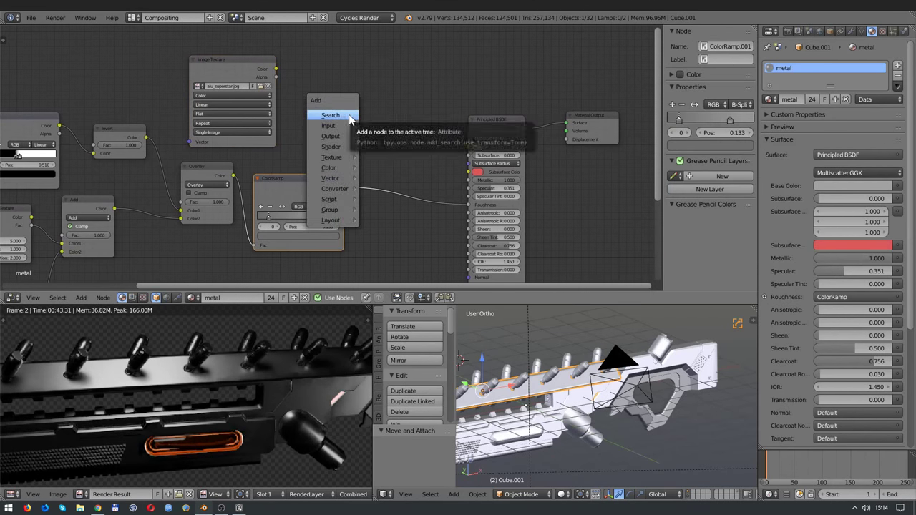
{"action": "left_click", "coordinate": [348, 116]}
{"action": "type", "text": "mi"}
{"action": "left_click", "coordinate": [366, 154]}
{"action": "left_click", "coordinate": [389, 194]}
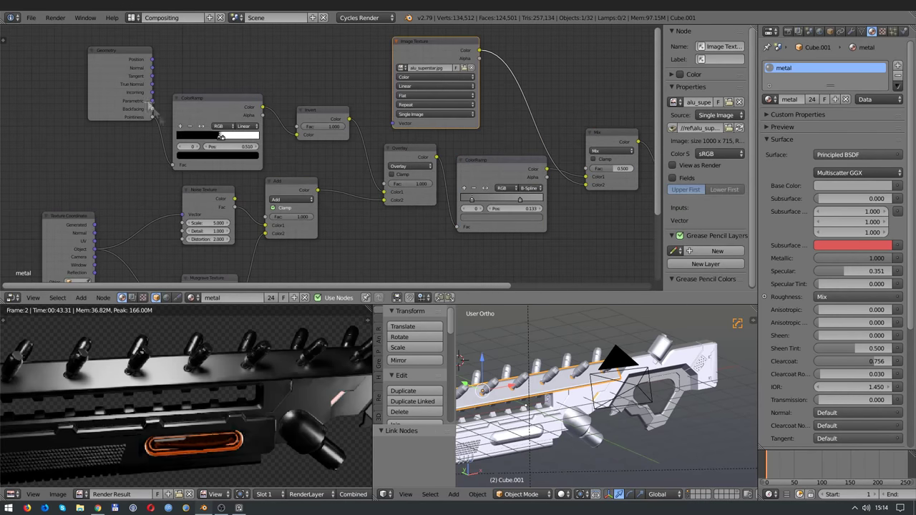
{"action": "left_click_drag", "start_coordinate": [221, 136], "coordinate": [393, 123]}
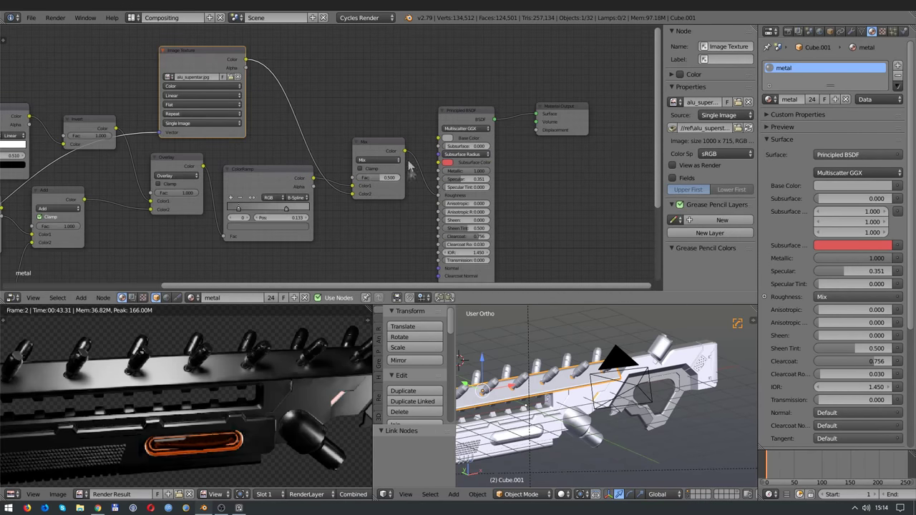
Step: Add an Emission shader and route the image colour through it into Material Output Surface
{"action": "key", "text": "shift+a"}
{"action": "left_click", "coordinate": [348, 116]}
{"action": "left_click", "coordinate": [351, 77]}
{"action": "left_click_drag", "start_coordinate": [376, 76], "coordinate": [537, 114]}
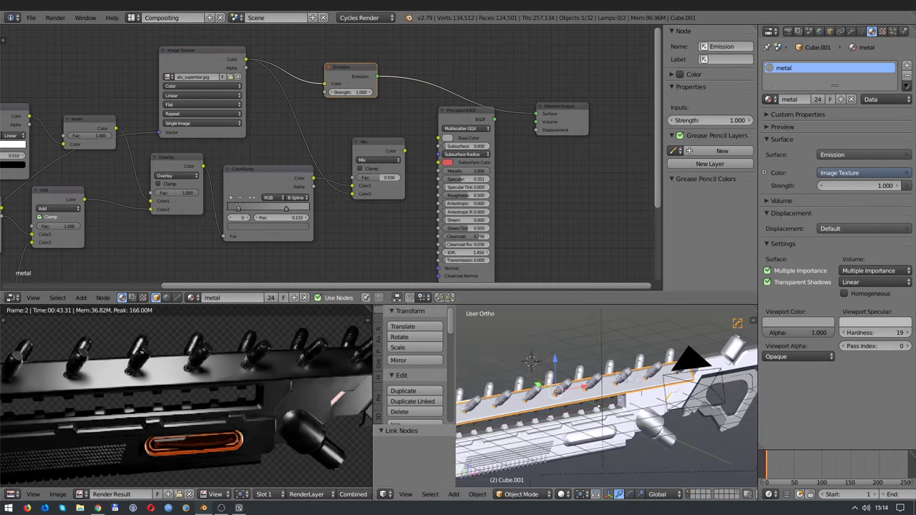
Step: Preview a render border on the gun from the camera; link Texture Coordinate to the image Vector
{"action": "key", "text": "KP_0"}
{"action": "key", "text": "ctrl+b"}
{"action": "left_click_drag", "start_coordinate": [547, 346], "coordinate": [632, 406]}
{"action": "key", "text": "shift+z"}
{"action": "scroll", "coordinate": [584, 384], "scroll_direction": "up", "scroll_amount": 3}
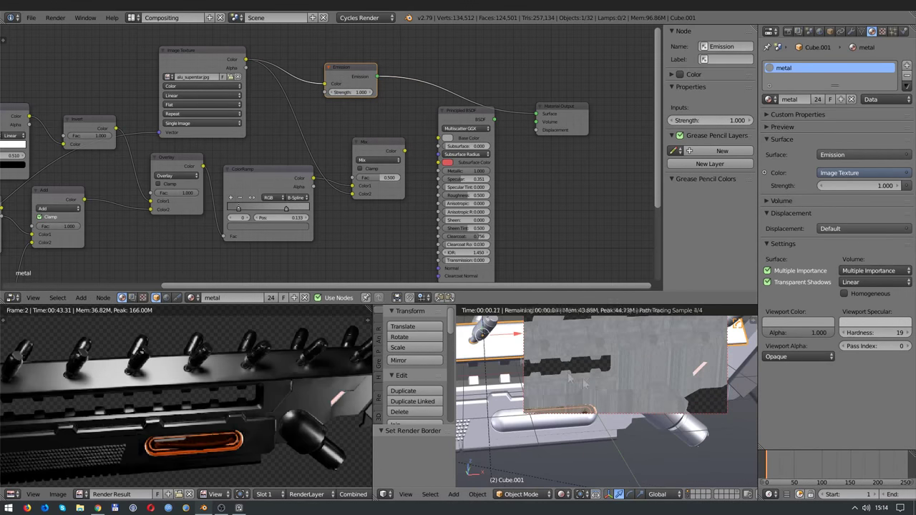
{"action": "middle_click_drag", "start_coordinate": [114, 244], "coordinate": [412, 225]}
{"action": "left_click_drag", "start_coordinate": [159, 215], "coordinate": [455, 115]}
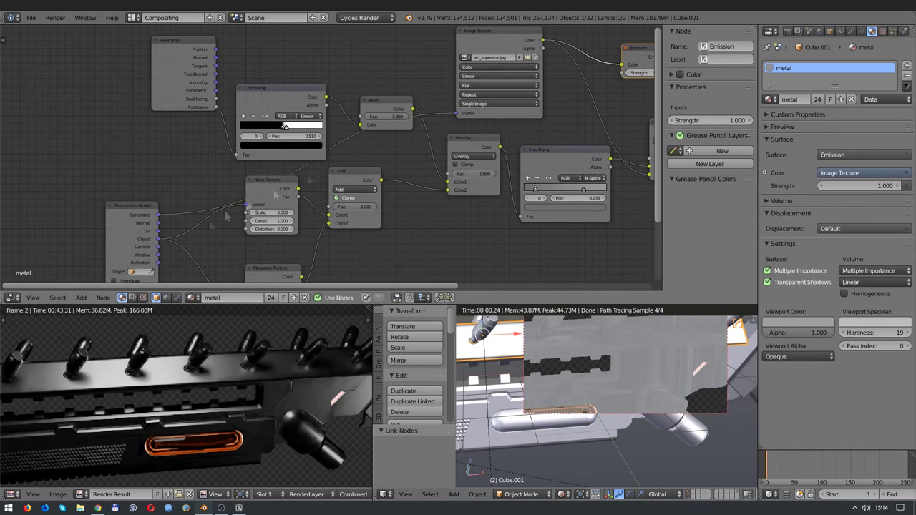
{"action": "key", "text": "shift+z"}
{"action": "key", "text": "c"}
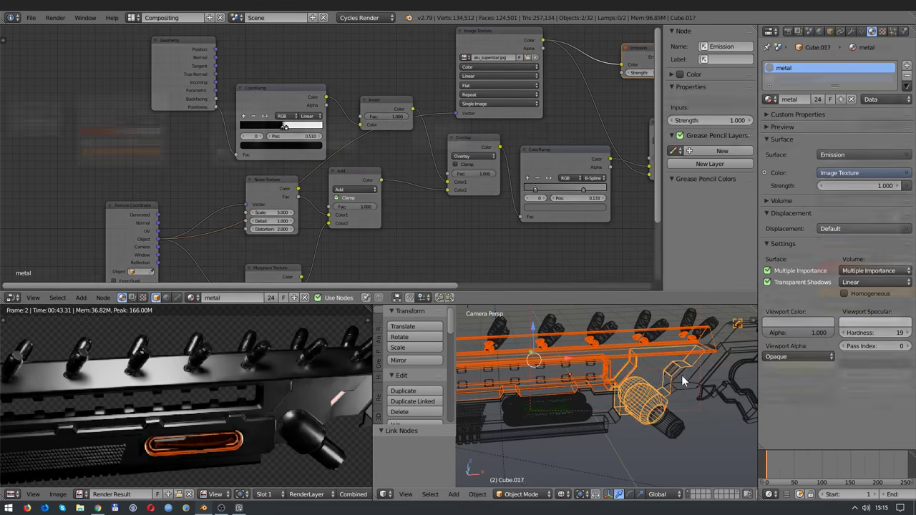
{"action": "left_click_drag", "start_coordinate": [675, 378], "coordinate": [726, 375]}
{"action": "middle_click_drag", "start_coordinate": [726, 374], "coordinate": [678, 374]}
{"action": "left_click", "coordinate": [678, 374], "text": "shift"}
{"action": "key", "text": "Tab"}
{"action": "key", "text": "Tab"}
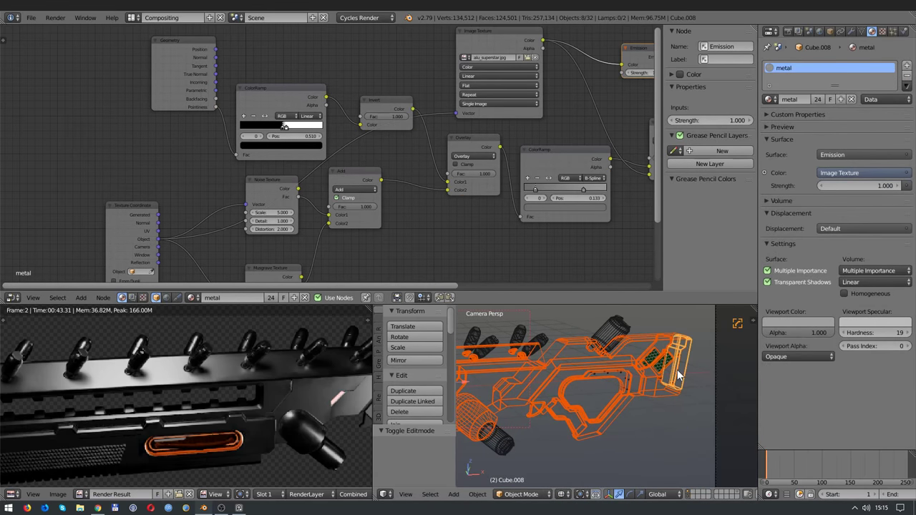
{"action": "right_click", "coordinate": [558, 416]}
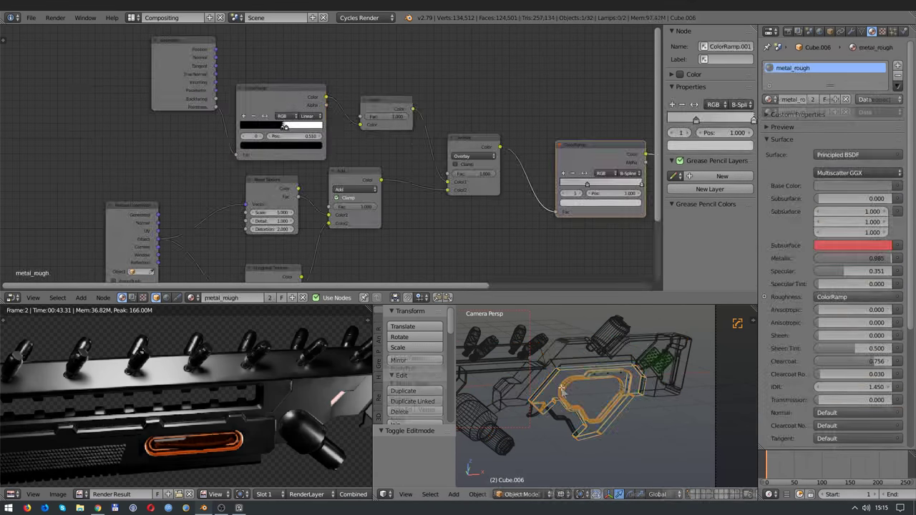
{"action": "key", "text": "Tab"}
{"action": "key", "text": "a"}
{"action": "key", "text": "Tab"}
{"action": "right_click", "coordinate": [573, 366]}
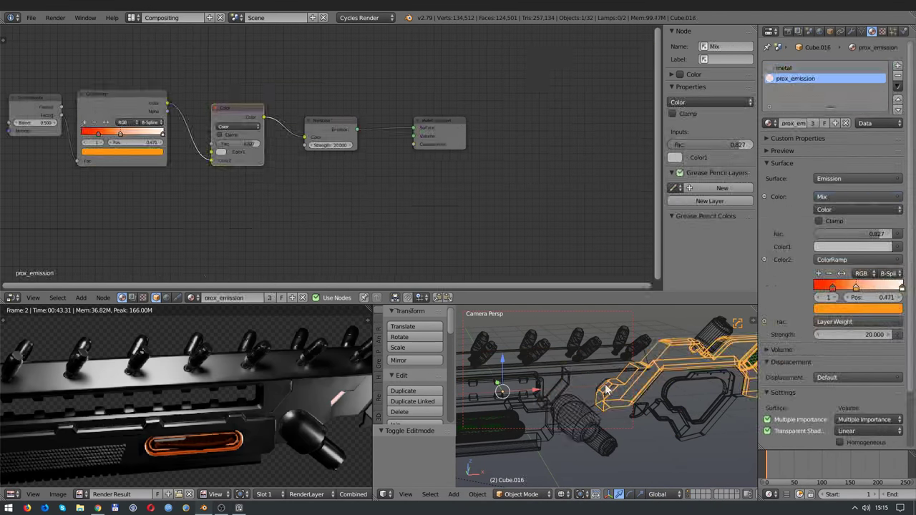
{"action": "right_click", "coordinate": [624, 398]}
{"action": "scroll", "coordinate": [451, 402], "scroll_direction": "down", "scroll_amount": 5}
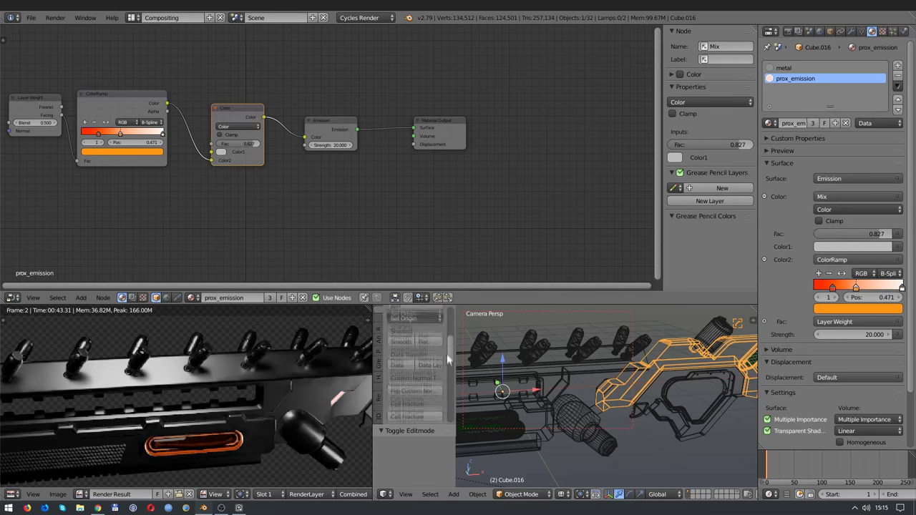
{"action": "scroll", "coordinate": [447, 354], "scroll_direction": "down", "scroll_amount": 5}
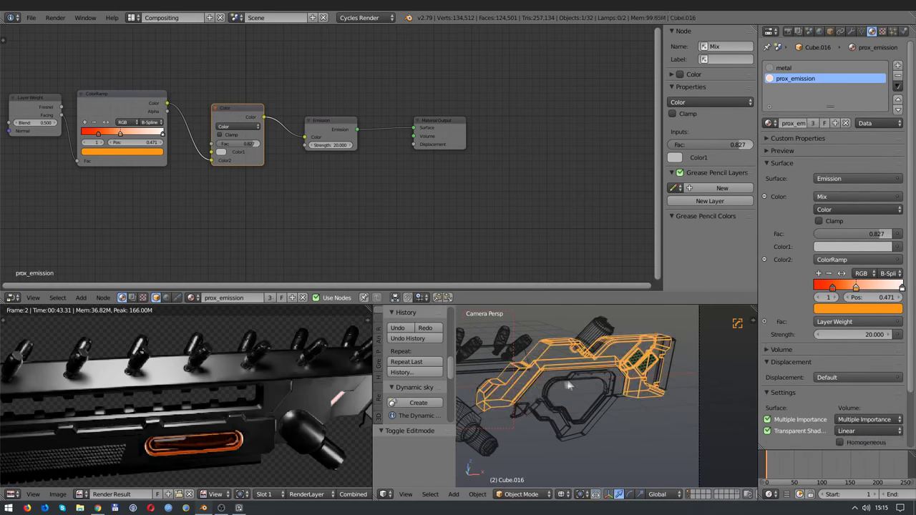
{"action": "right_click", "coordinate": [669, 367]}
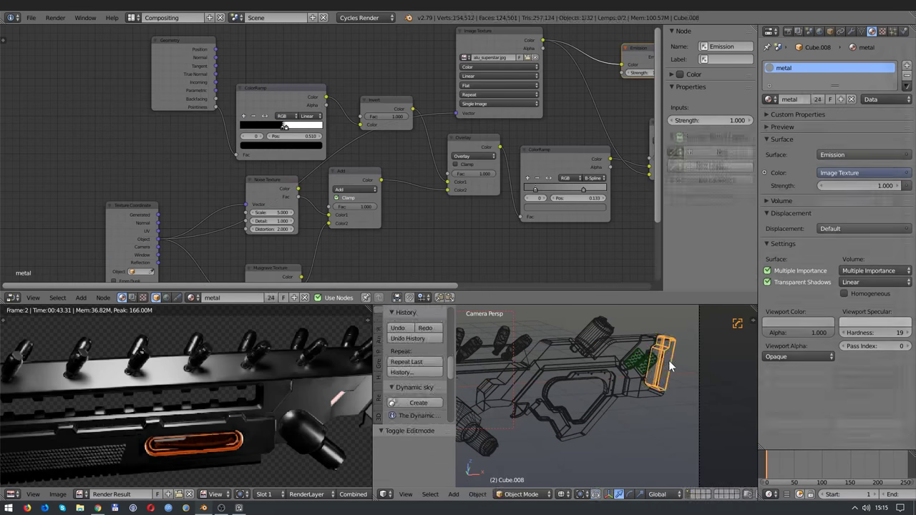
{"action": "right_click", "coordinate": [670, 367], "text": "alt"}
{"action": "left_click", "coordinate": [644, 369]}
{"action": "key", "text": "KP_Decimal"}
{"action": "key", "text": "Tab"}
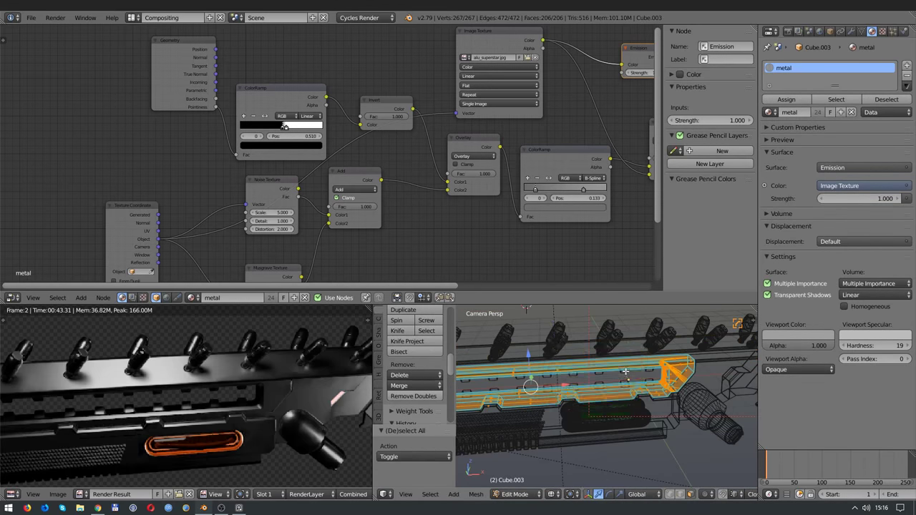
{"action": "middle_click_drag", "start_coordinate": [625, 371], "coordinate": [572, 403]}
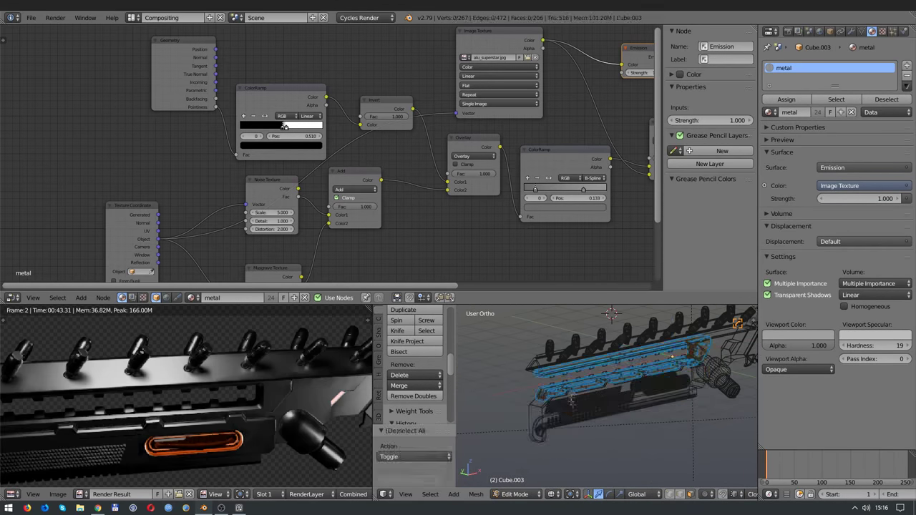
{"action": "key", "text": "Tab"}
{"action": "right_click", "coordinate": [548, 360], "text": "alt"}
{"action": "left_click", "coordinate": [549, 359]}
{"action": "middle_click_drag", "start_coordinate": [548, 359], "coordinate": [592, 432]}
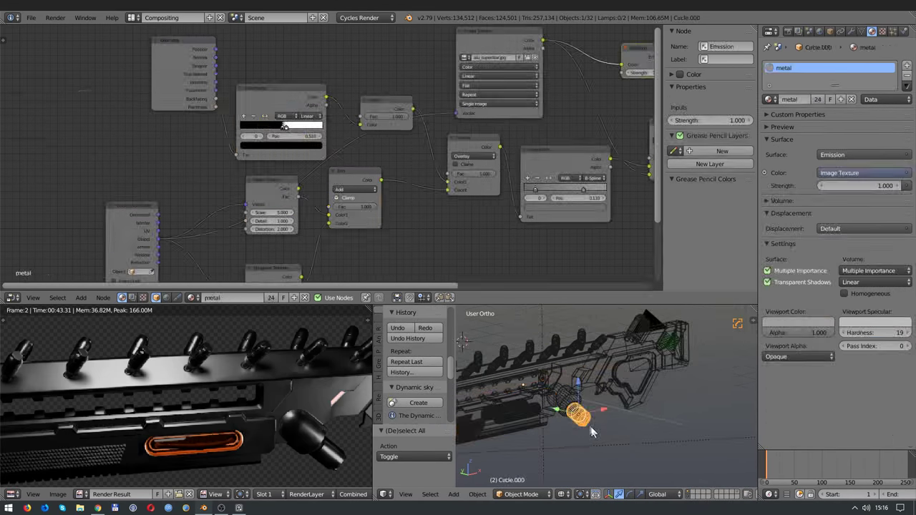
{"action": "right_click", "coordinate": [557, 363], "text": "alt"}
{"action": "left_click", "coordinate": [557, 363]}
{"action": "key", "text": "KP_Decimal"}
{"action": "key", "text": "Tab"}
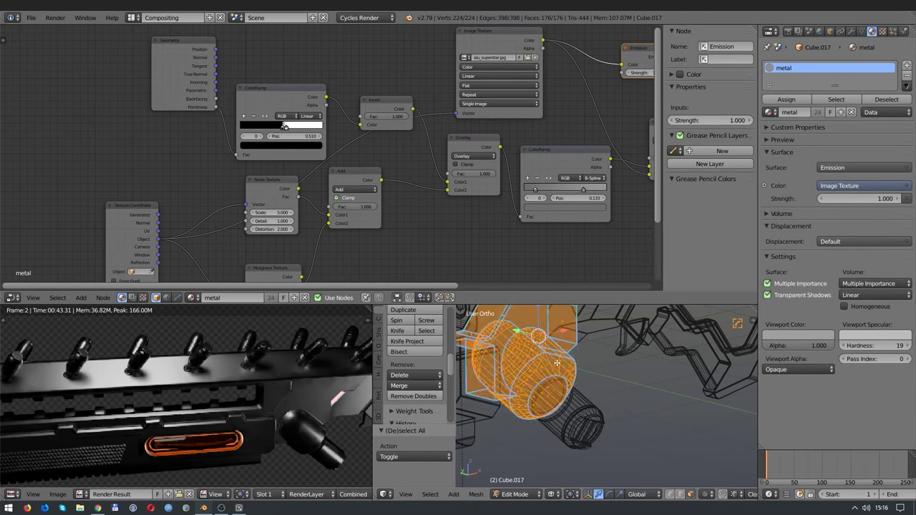
{"action": "key", "text": "Tab"}
{"action": "key", "text": "KP_0"}
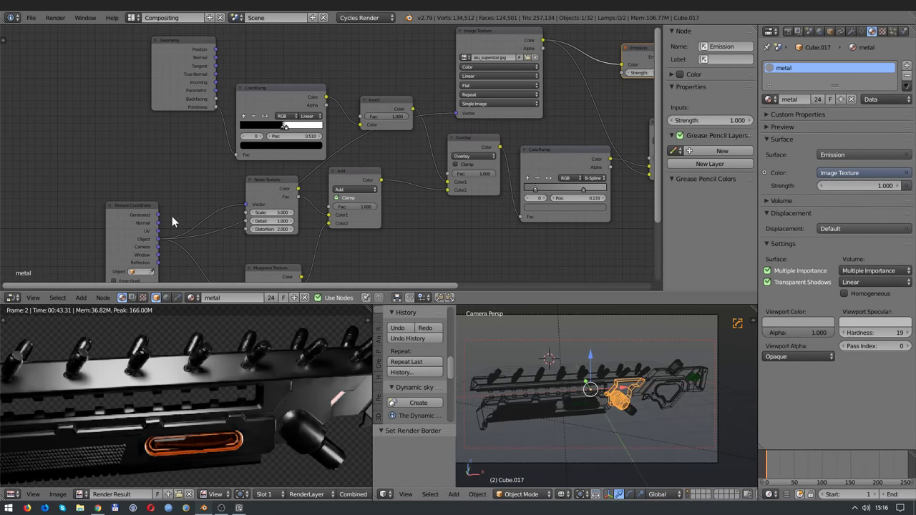
Step: Cut the Emission link and reconnect Principled BSDF to the Material Output surface
{"action": "key", "text": "shift+z"}
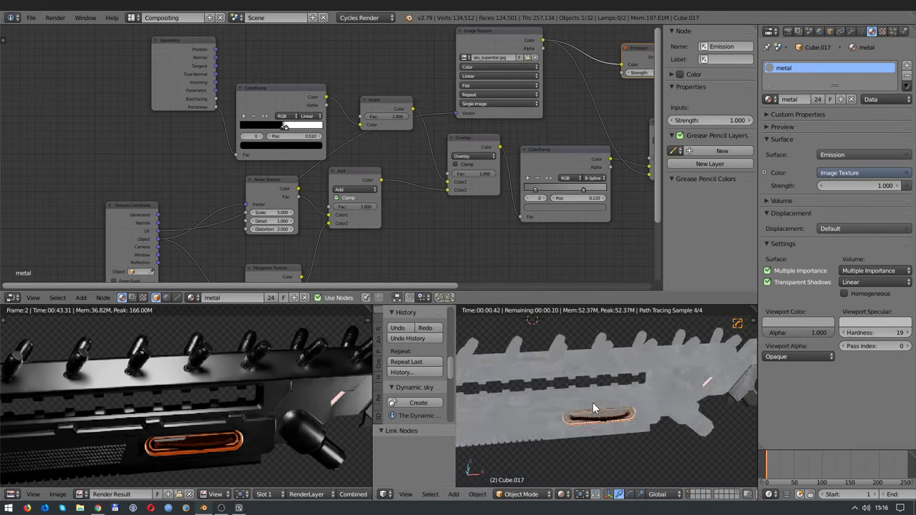
{"action": "middle_click_drag", "start_coordinate": [644, 47], "coordinate": [475, 61]}
{"action": "right_click_drag", "start_coordinate": [534, 62], "coordinate": [537, 148], "text": "ctrl"}
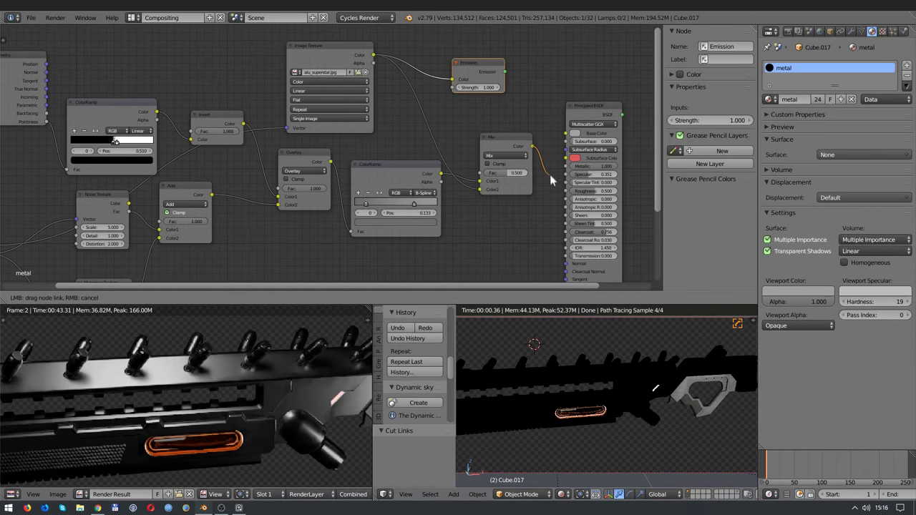
{"action": "middle_click_drag", "start_coordinate": [566, 193], "coordinate": [453, 205]}
{"action": "left_click_drag", "start_coordinate": [465, 255], "coordinate": [488, 249]}
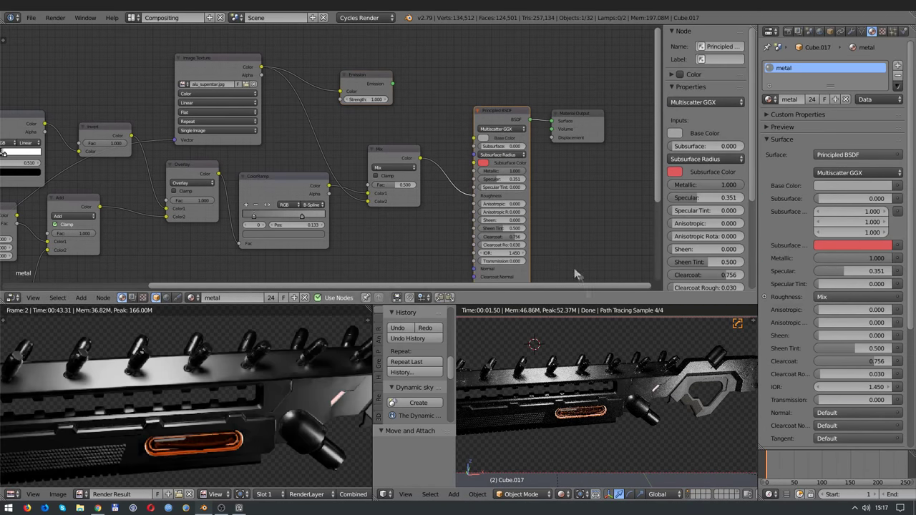
Step: From the camera view, frame a preview render border around the gun's knobs
{"action": "left_click_drag", "start_coordinate": [279, 179], "coordinate": [275, 185]}
{"action": "scroll", "coordinate": [501, 353], "scroll_direction": "up", "scroll_amount": 3}
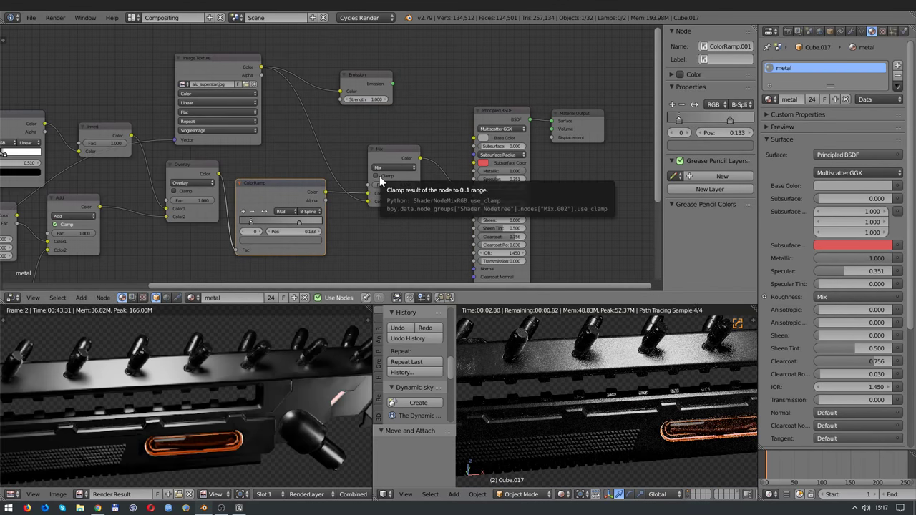
{"action": "scroll", "coordinate": [501, 353], "scroll_direction": "down", "scroll_amount": 5}
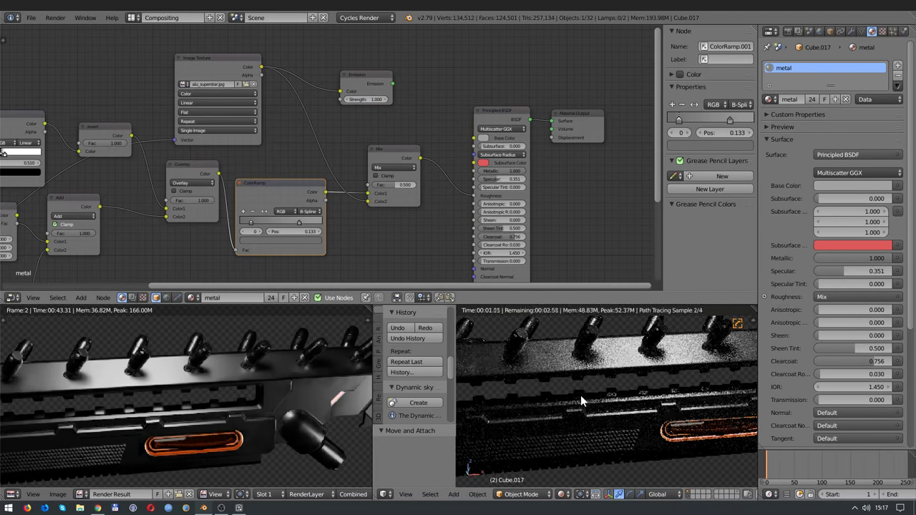
{"action": "key", "text": "KP_0"}
{"action": "key", "text": "KP_0"}
{"action": "key", "text": "ctrl+b"}
{"action": "left_click_drag", "start_coordinate": [569, 342], "coordinate": [660, 406]}
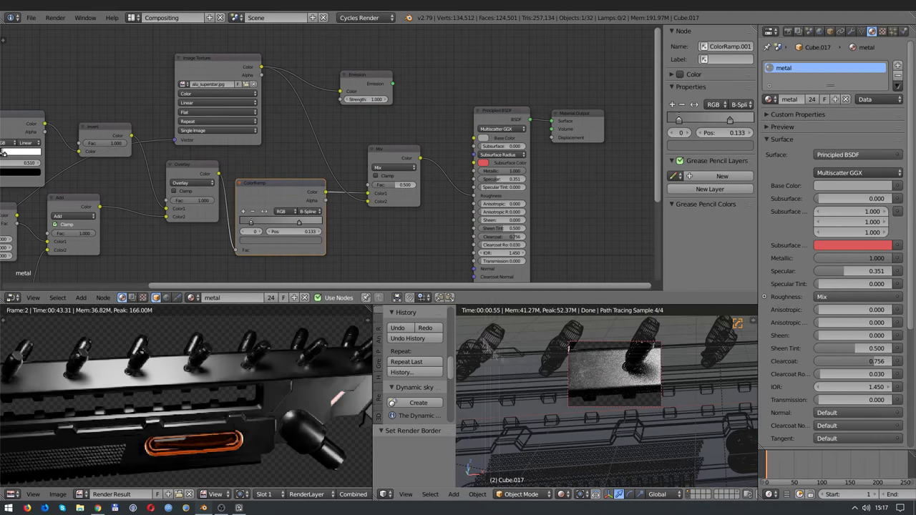
Step: Try an Overlay blend on the roughness mix, then settle on clamped Lighten at factor 0.300
{"action": "left_click", "coordinate": [387, 168]}
{"action": "left_click", "coordinate": [394, 244]}
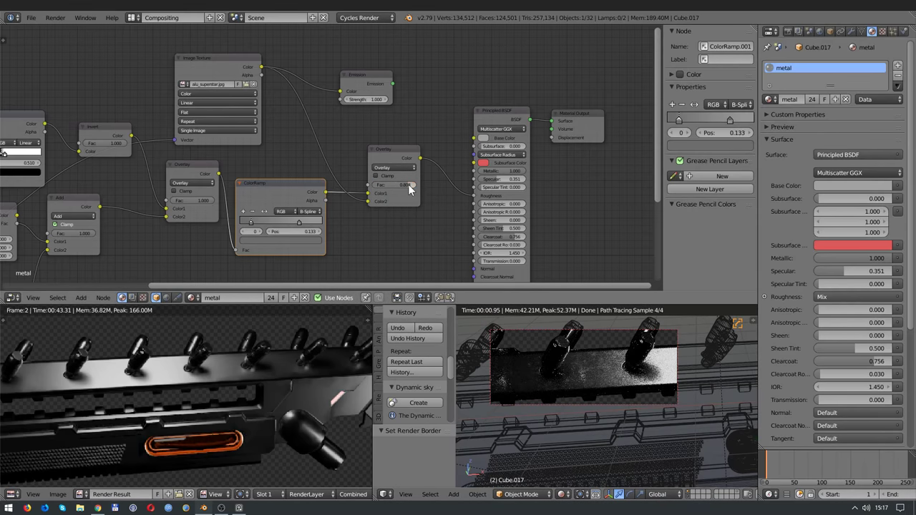
{"action": "left_click_drag", "start_coordinate": [405, 185], "coordinate": [379, 184]}
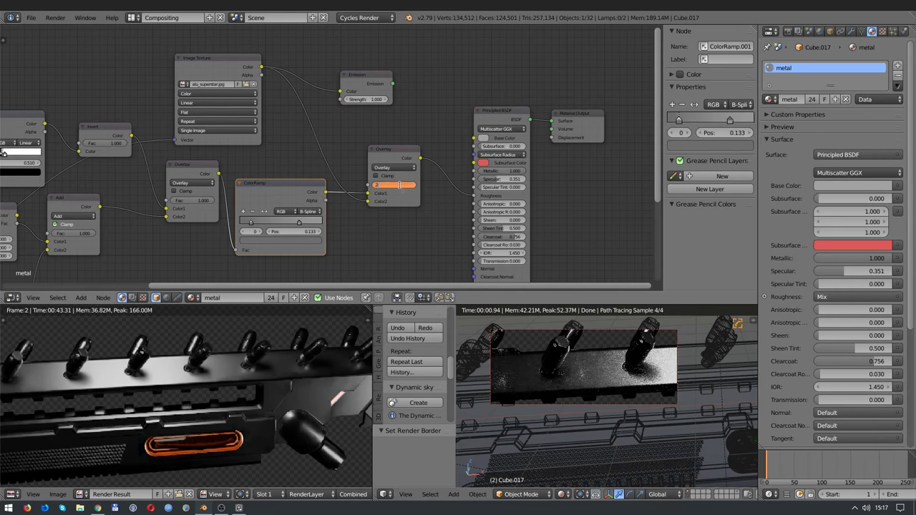
{"action": "scroll", "coordinate": [427, 222], "scroll_direction": "up", "scroll_amount": 2}
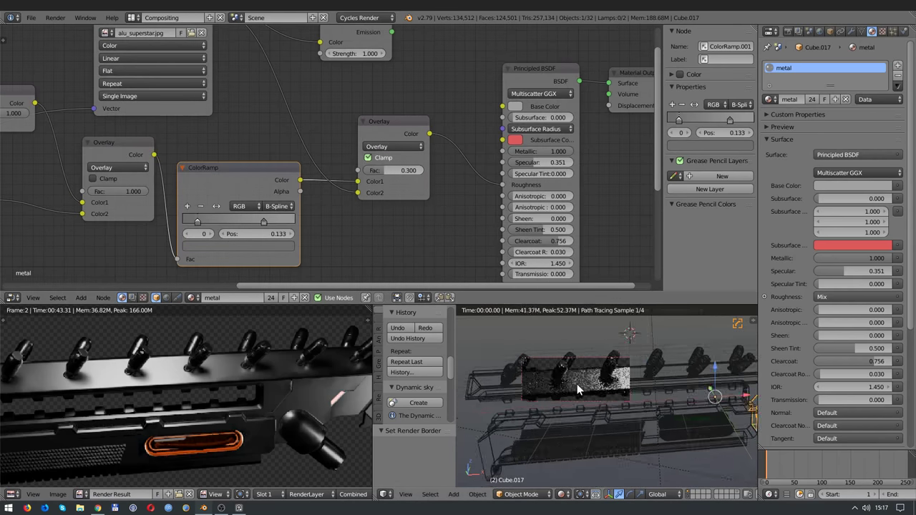
{"action": "left_click", "coordinate": [394, 146]}
{"action": "left_click", "coordinate": [405, 257]}
{"action": "key", "text": "KP_0"}
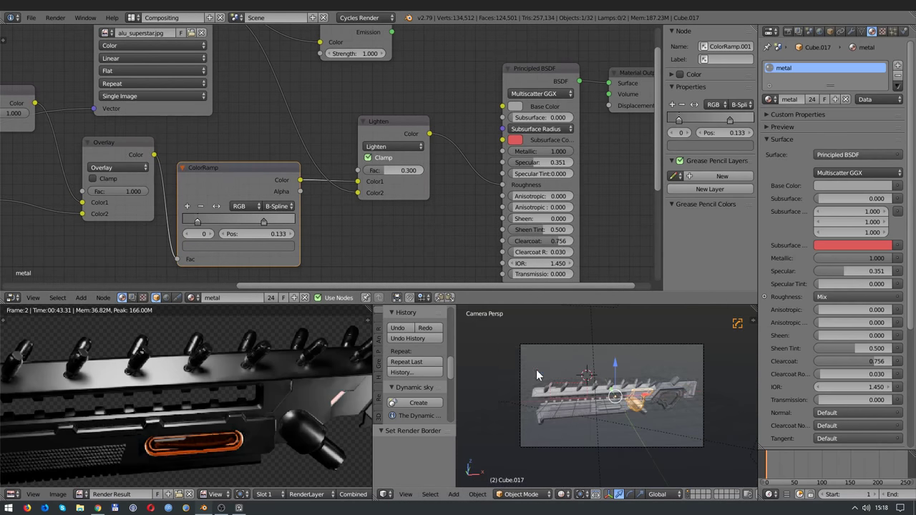
Step: Render the final image, then switch the roughness mix to Multiply with a lowered factor
{"action": "left_click", "coordinate": [788, 31]}
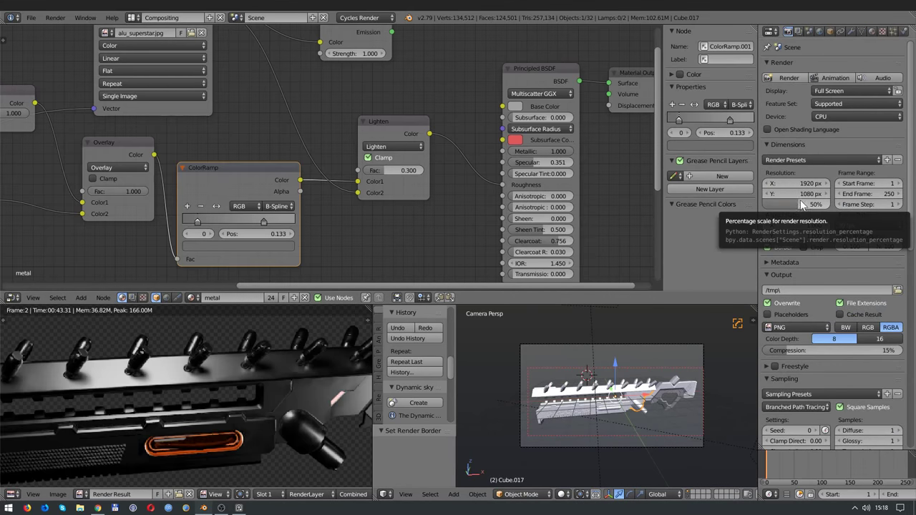
{"action": "key", "text": "F12"}
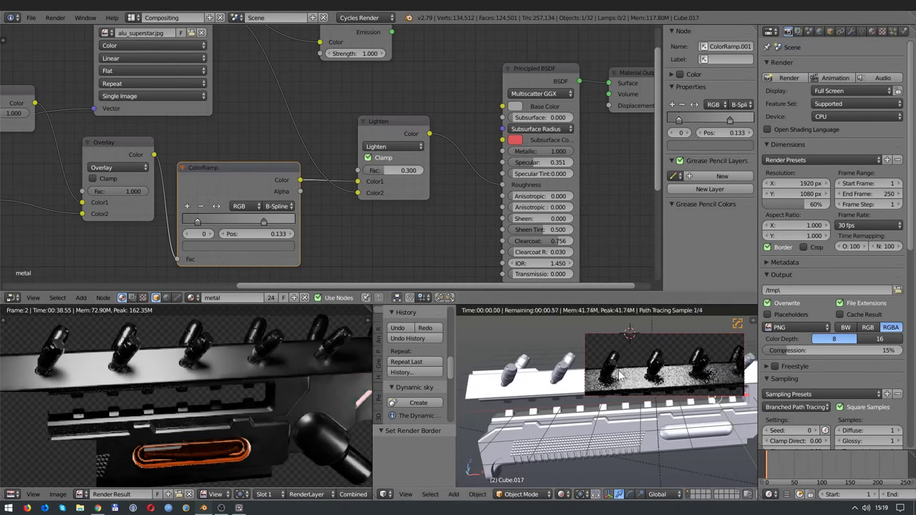
{"action": "left_click", "coordinate": [394, 146]}
{"action": "left_click", "coordinate": [392, 182]}
{"action": "left_click_drag", "start_coordinate": [411, 181], "coordinate": [355, 181]}
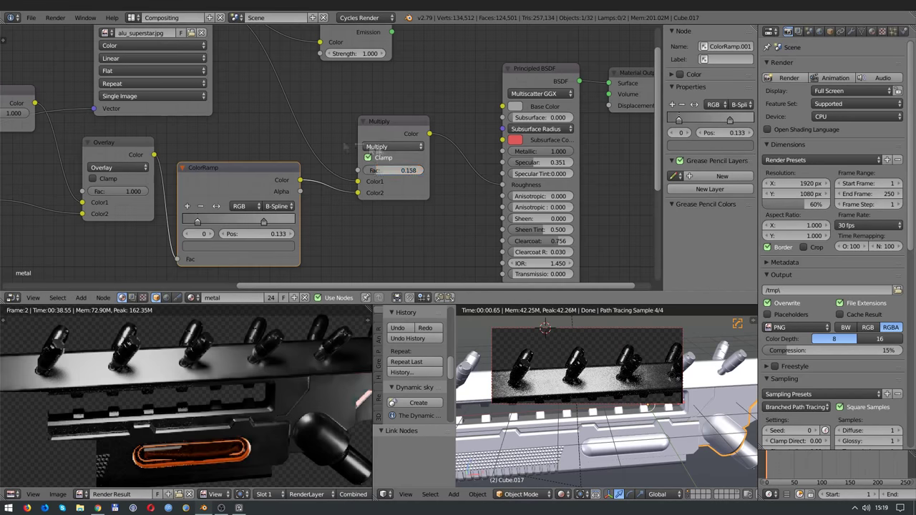
Step: Reposition the alu_superstar Image Texture node above the Multiply/Overlay mixing nodes
{"action": "scroll", "coordinate": [345, 147], "scroll_direction": "down", "scroll_amount": 1}
{"action": "left_click_drag", "start_coordinate": [182, 127], "coordinate": [191, 120]}
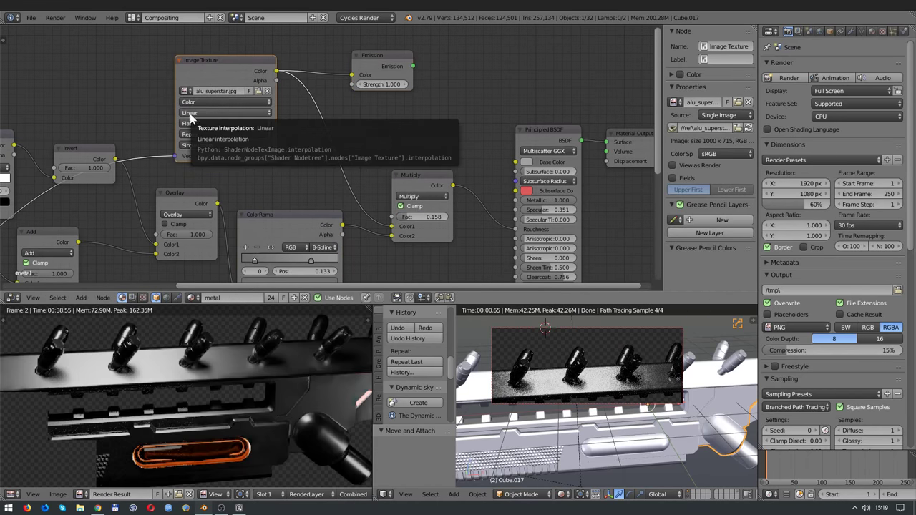
{"action": "middle_click_drag", "start_coordinate": [204, 72], "coordinate": [401, 84]}
{"action": "scroll", "coordinate": [215, 143], "scroll_direction": "down", "scroll_amount": 1}
{"action": "left_click", "coordinate": [51, 121]}
Step: Add a Mapping node before the alu_superstar texture and set its scale to 5, 5, 5
{"action": "left_click_drag", "start_coordinate": [185, 167], "coordinate": [126, 148]}
{"action": "key", "text": "shift+a"}
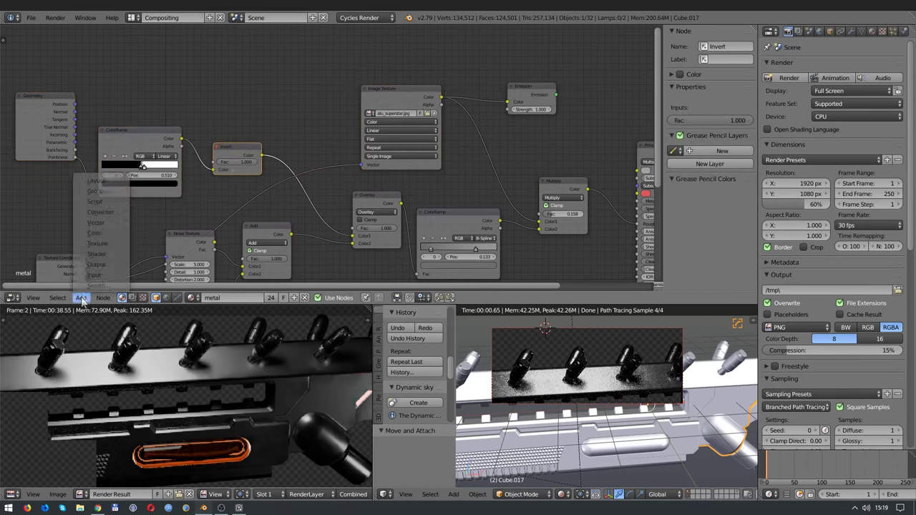
{"action": "type", "text": "tra"}
{"action": "left_click", "coordinate": [306, 163]}
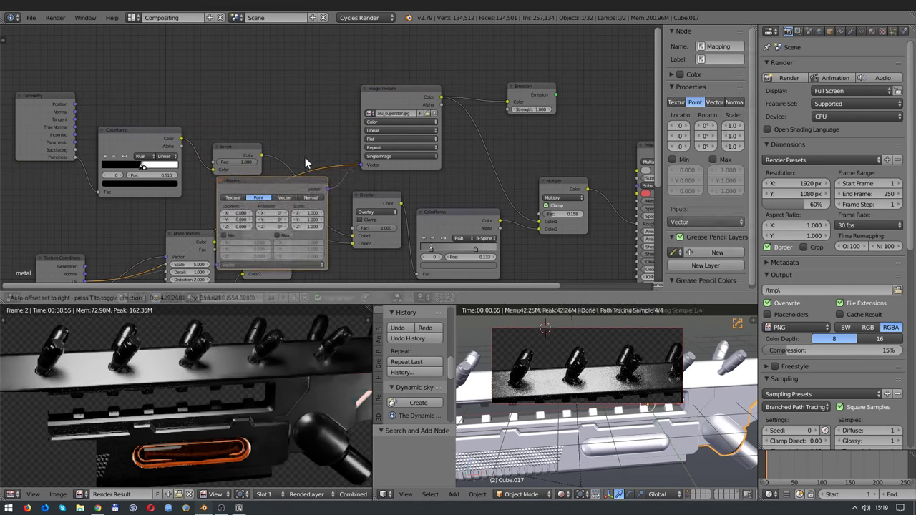
{"action": "scroll", "coordinate": [307, 163], "scroll_direction": "up", "scroll_amount": 2}
{"action": "double_click", "coordinate": [279, 91]}
{"action": "scroll", "coordinate": [528, 387], "scroll_direction": "down", "scroll_amount": 2}
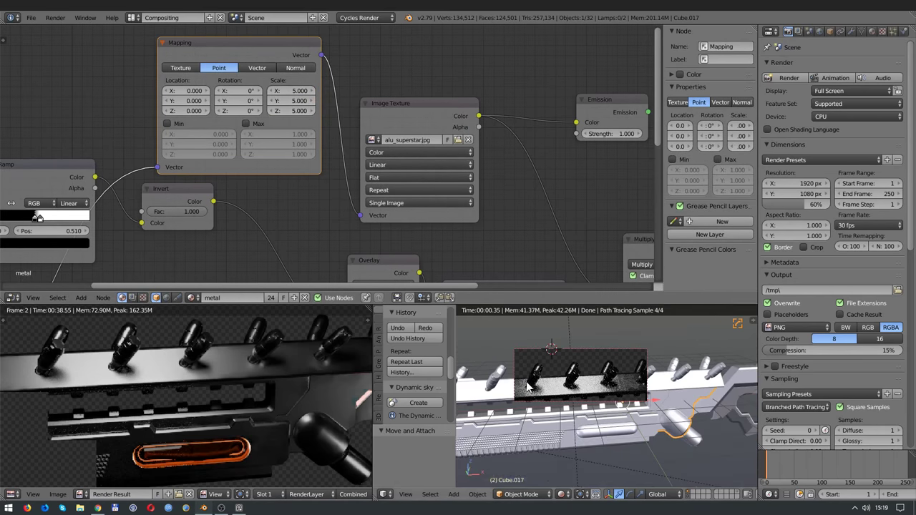
{"action": "scroll", "coordinate": [698, 406], "scroll_direction": "up", "scroll_amount": 2}
Step: Connect the image texture colour into the Mix node and mark a new preview region
{"action": "middle_click_drag", "start_coordinate": [630, 422], "coordinate": [594, 426]}
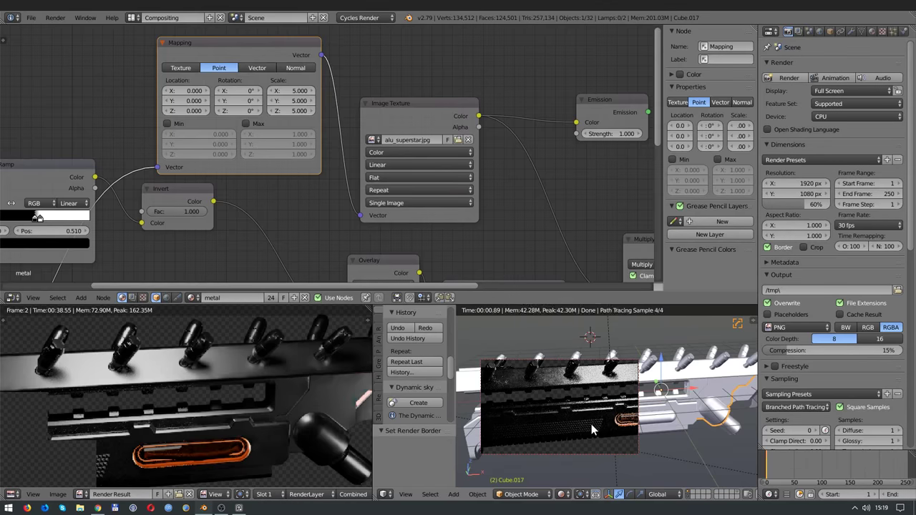
{"action": "middle_click_drag", "start_coordinate": [641, 287], "coordinate": [520, 245]}
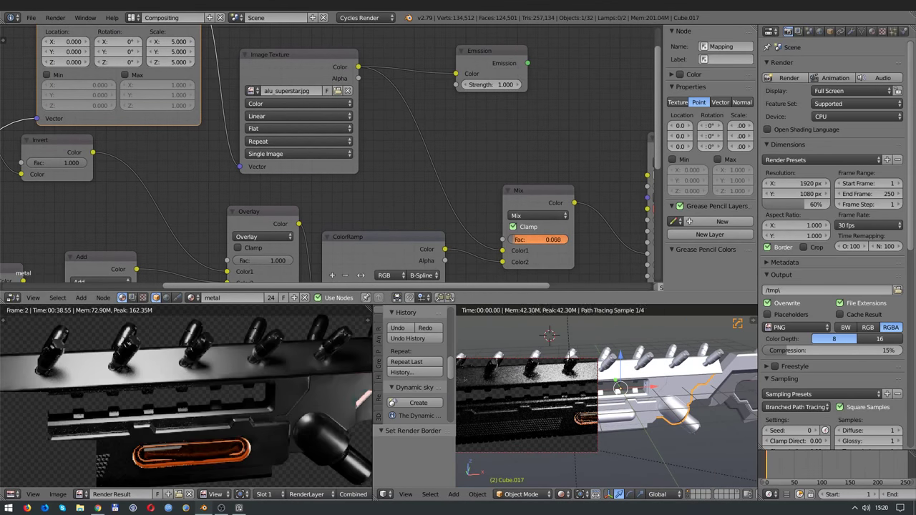
{"action": "left_click_drag", "start_coordinate": [359, 66], "coordinate": [503, 262]}
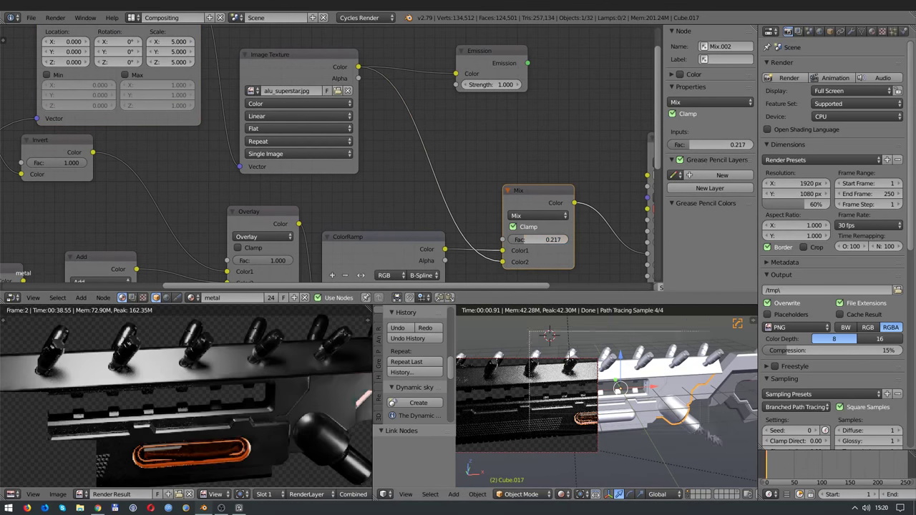
{"action": "key", "text": "ctrl+b"}
{"action": "left_click_drag", "start_coordinate": [530, 331], "coordinate": [723, 442]}
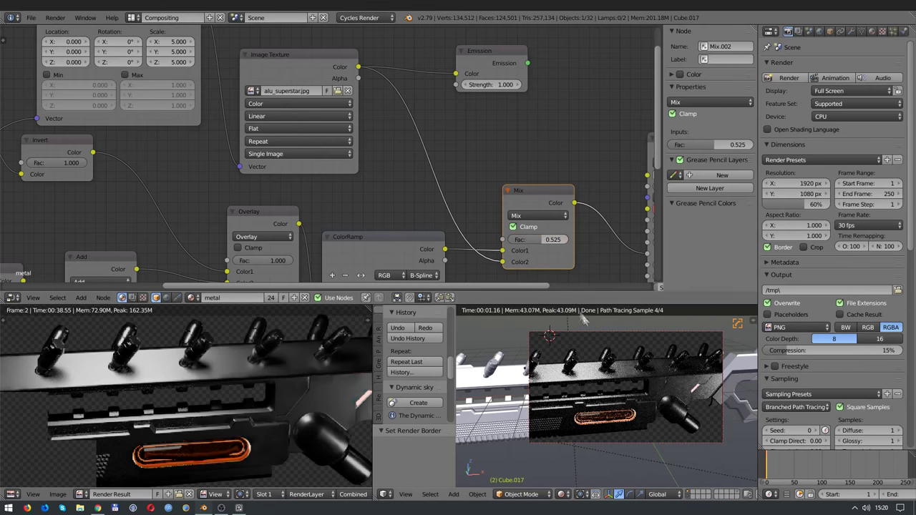
Step: Preview the texture through the Emission node and reposition the Emission node
{"action": "scroll", "coordinate": [385, 154], "scroll_direction": "down", "scroll_amount": 1}
{"action": "middle_click_drag", "start_coordinate": [550, 176], "coordinate": [385, 153]}
{"action": "left_click_drag", "start_coordinate": [333, 55], "coordinate": [527, 131]}
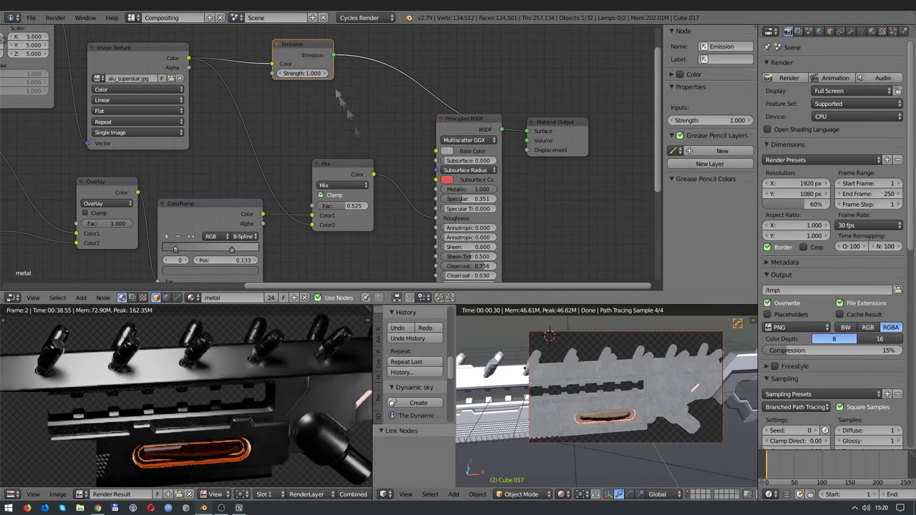
{"action": "key", "text": "g"}
{"action": "left_click", "coordinate": [406, 116]}
{"action": "scroll", "coordinate": [354, 207], "scroll_direction": "up", "scroll_amount": 1}
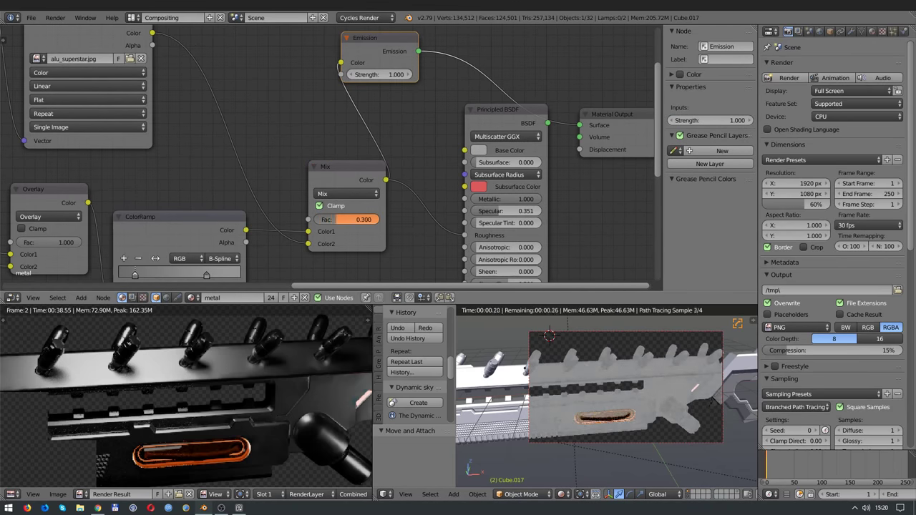
Step: Change the roughness mix blend to Multiply, then to Difference
{"action": "left_click", "coordinate": [347, 194]}
{"action": "left_click", "coordinate": [340, 234]}
{"action": "left_click", "coordinate": [346, 193]}
{"action": "left_click", "coordinate": [341, 262]}
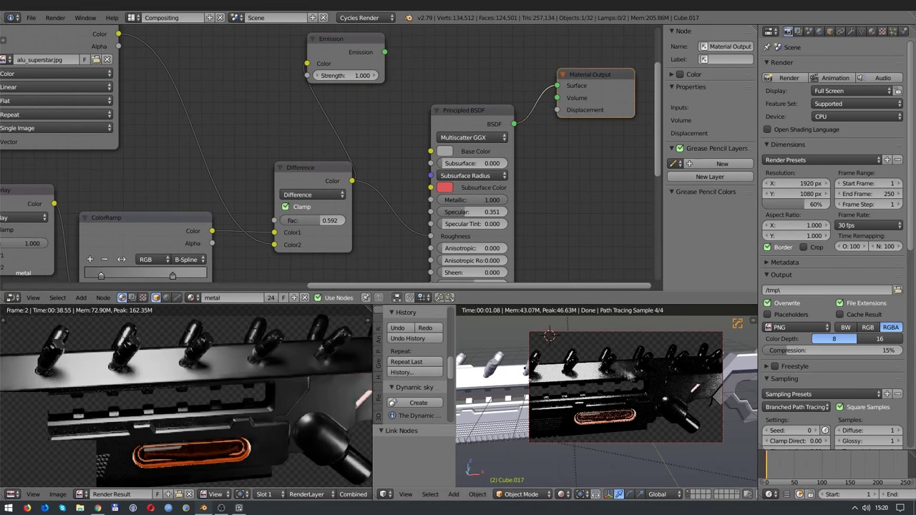
Step: Insert a Gamma node into the roughness link set to 0.600, and preview the whole gun
{"action": "key", "text": "shift+a"}
{"action": "type", "text": "gamma"}
{"action": "key", "text": "Return"}
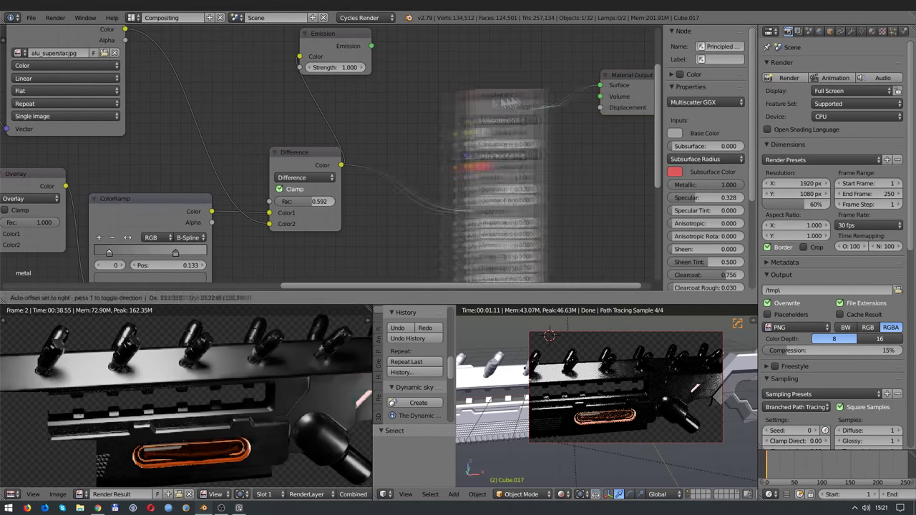
{"action": "left_click", "coordinate": [429, 182]}
{"action": "left_click_drag", "start_coordinate": [451, 192], "coordinate": [431, 194]}
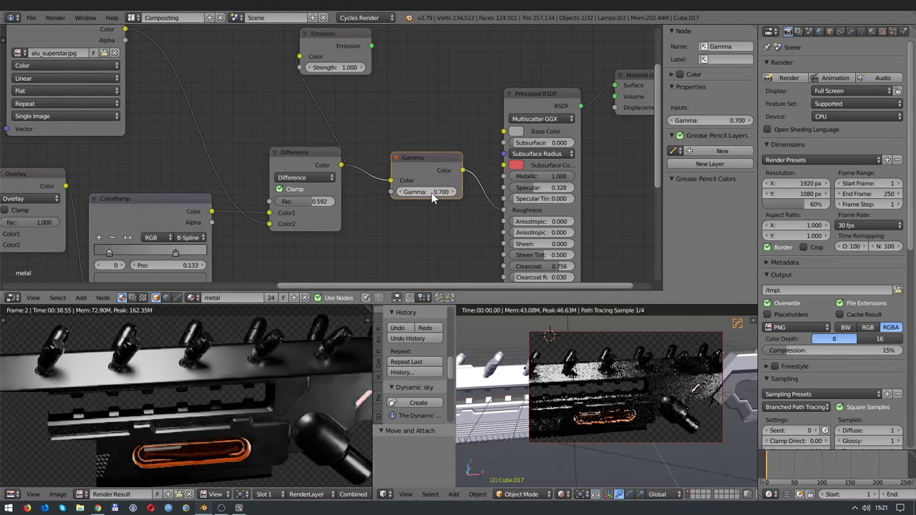
{"action": "key", "text": "Return"}
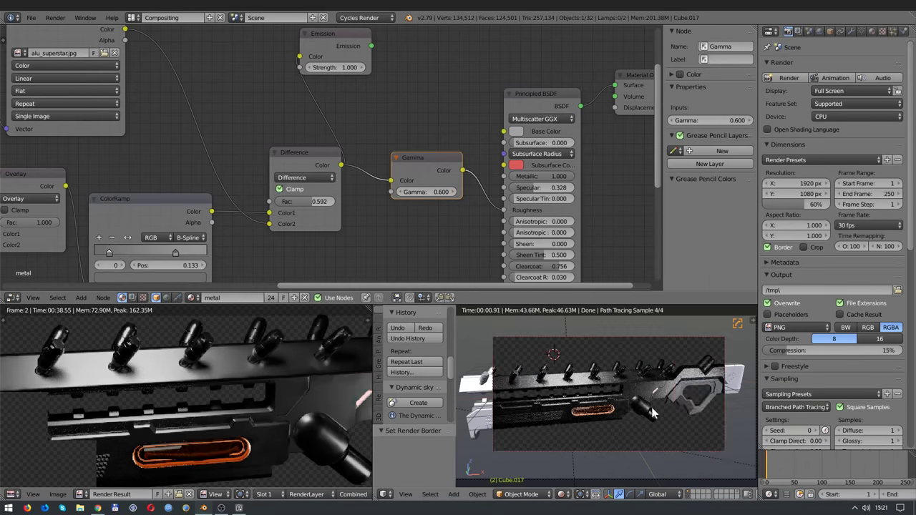
{"action": "key", "text": "ctrl+b"}
{"action": "left_click_drag", "start_coordinate": [652, 408], "coordinate": [610, 408]}
Step: Select the rear frame piece and delete the Overlay, Invert and ColorRamp nodes
{"action": "right_click", "coordinate": [660, 388]}
{"action": "key", "text": "shift+z"}
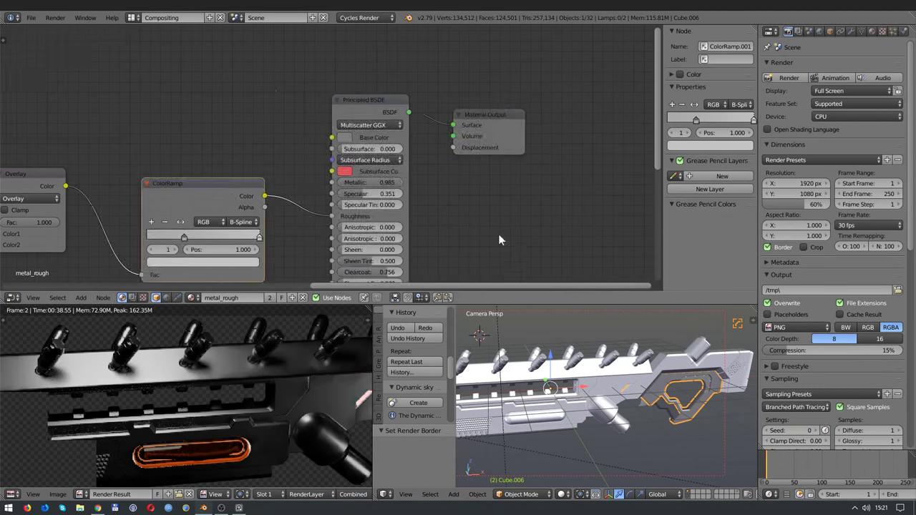
{"action": "key", "text": "ctrl+x"}
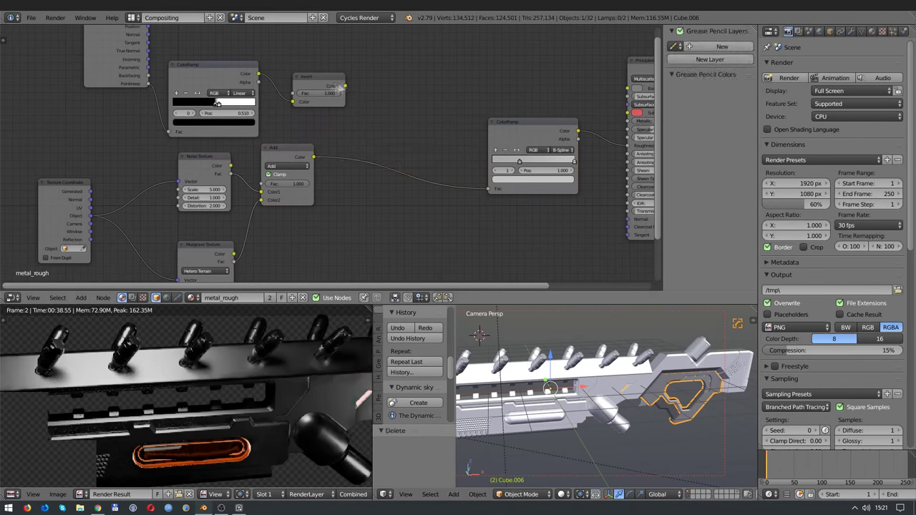
{"action": "key", "text": "ctrl+x"}
{"action": "middle_click_drag", "start_coordinate": [616, 379], "coordinate": [637, 376]}
{"action": "key", "text": "shift+z"}
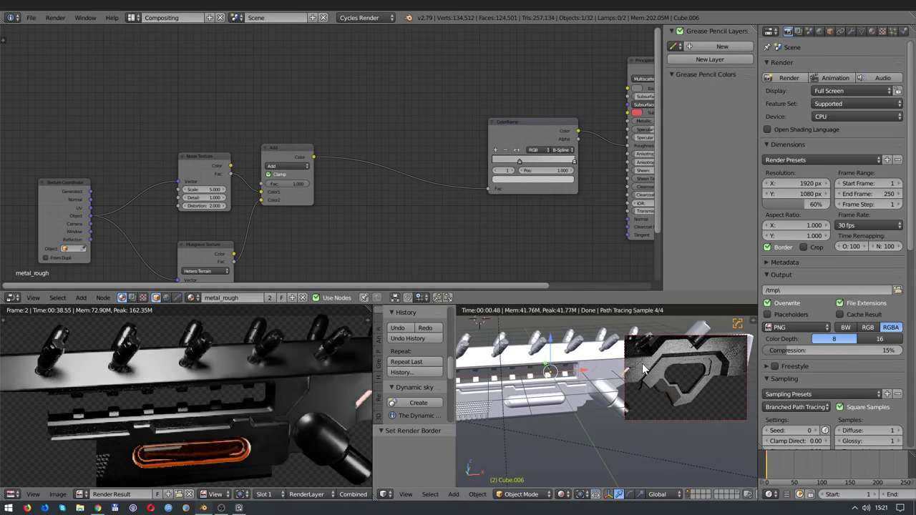
{"action": "key", "text": "shift+z"}
Step: Assign the prox_kevlar material to the gun's rear frame piece and preview it rendered
{"action": "left_click", "coordinate": [872, 31]}
{"action": "left_click", "coordinate": [769, 99]}
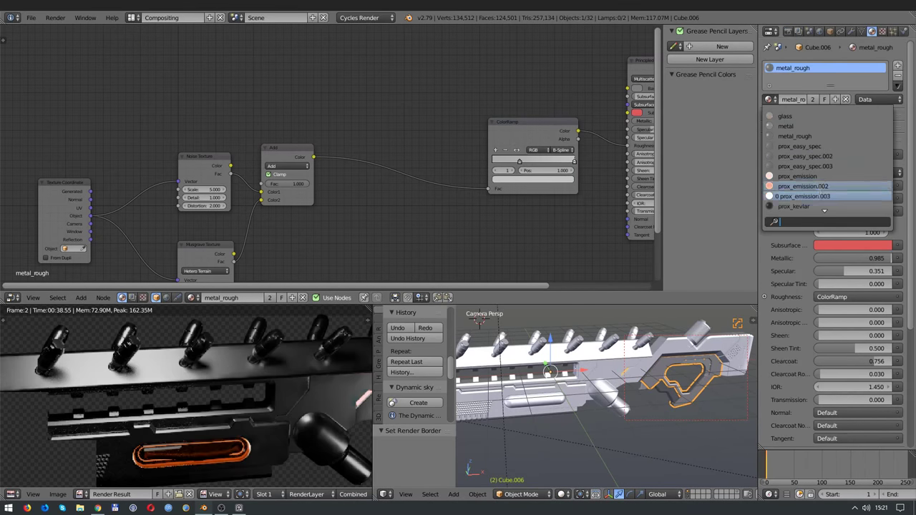
{"action": "left_click", "coordinate": [794, 206]}
{"action": "key", "text": "shift+z"}
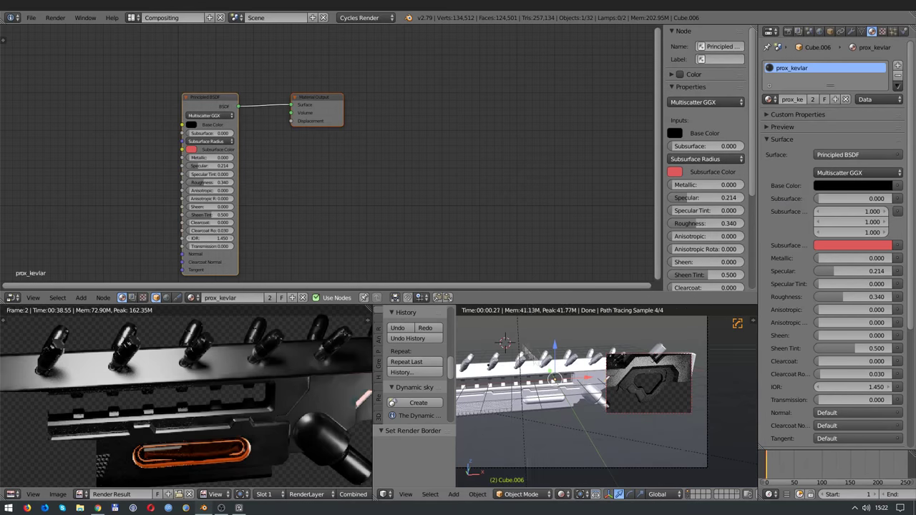
{"action": "key", "text": "shift+z"}
Step: Check the materials on the glowing rim and neighbouring frame pieces in rendered preview
{"action": "right_click", "coordinate": [673, 370]}
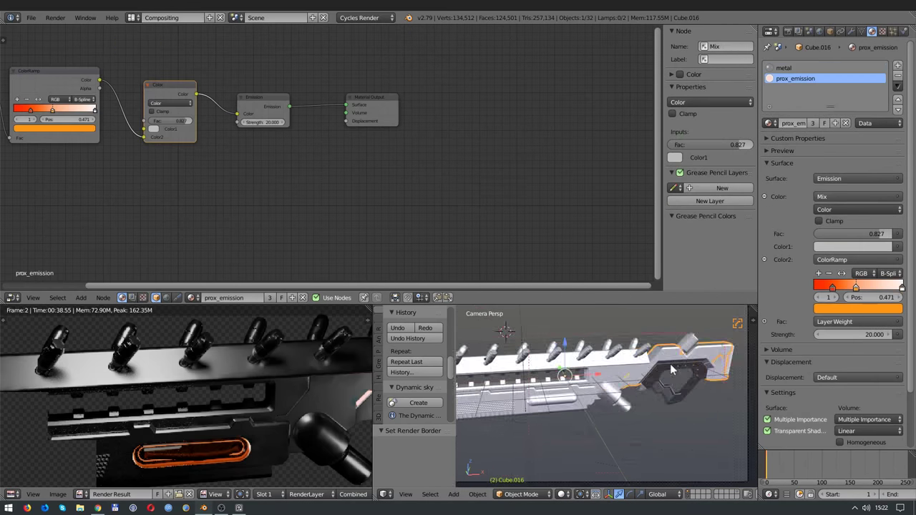
{"action": "key", "text": "shift+z"}
{"action": "right_click", "coordinate": [673, 370]}
{"action": "right_click", "coordinate": [621, 370]}
{"action": "key", "text": "shift+z"}
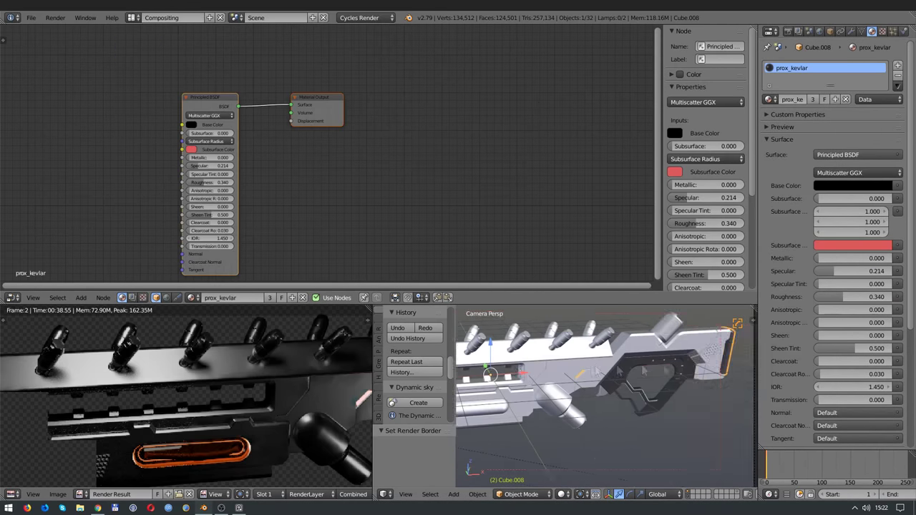
{"action": "right_click", "coordinate": [578, 370]}
Step: Give the tube's connected geometry a new prox_kevlar material slot in Edit Mode
{"action": "key", "text": "Tab"}
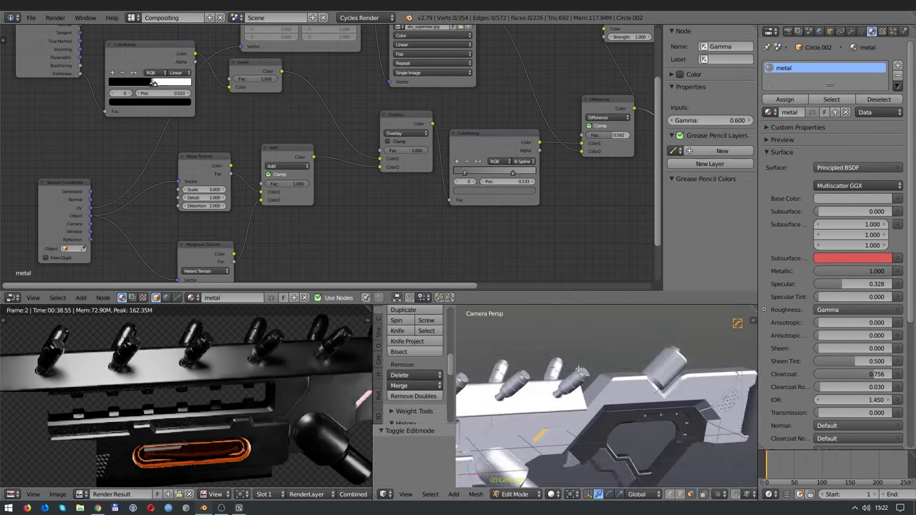
{"action": "key", "text": "KP_Decimal"}
{"action": "key", "text": "l"}
{"action": "left_click", "coordinate": [770, 111]}
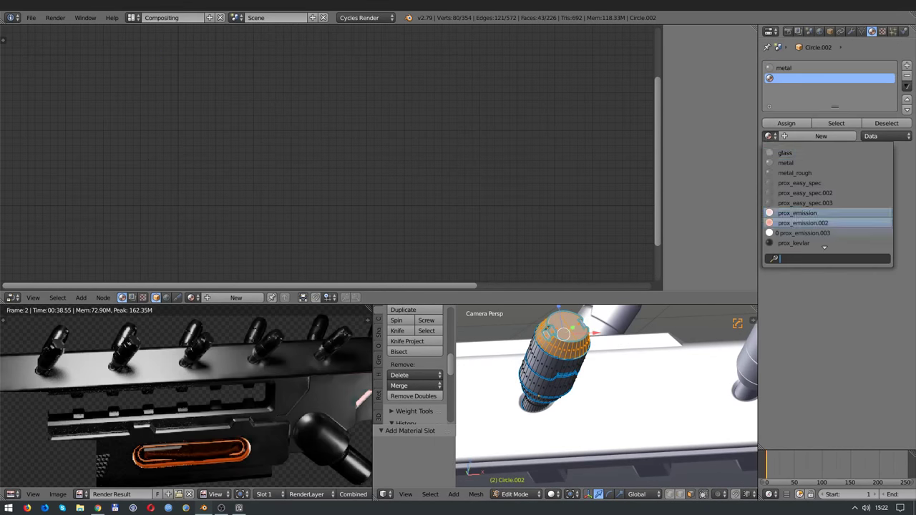
{"action": "left_click", "coordinate": [791, 213]}
{"action": "key", "text": "Tab"}
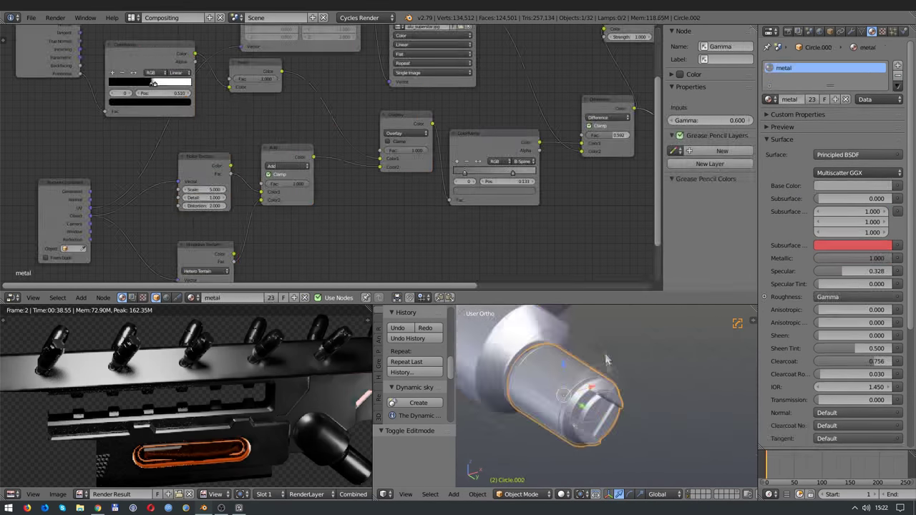
Step: Move the selected faces along the Y axis, then start the final Cycles render
{"action": "middle_click_drag", "start_coordinate": [548, 391], "coordinate": [579, 405]}
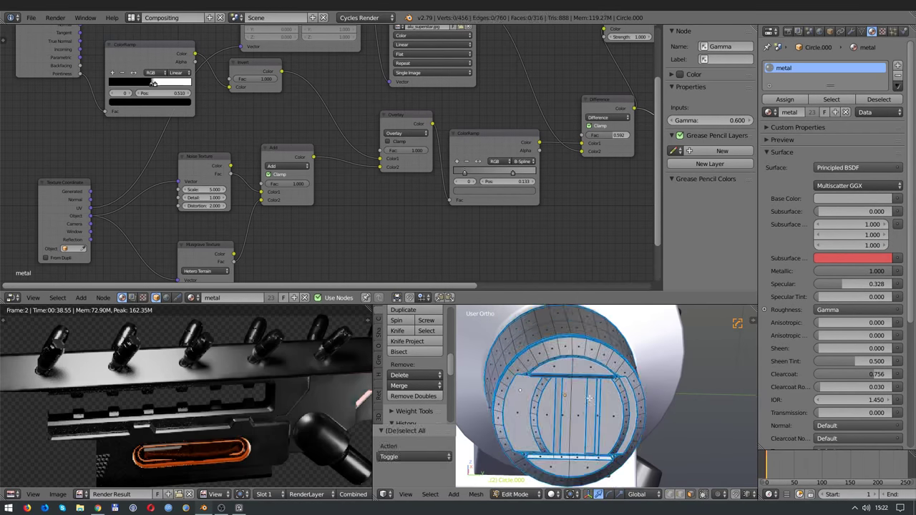
{"action": "key", "text": "g"}
{"action": "key", "text": "y"}
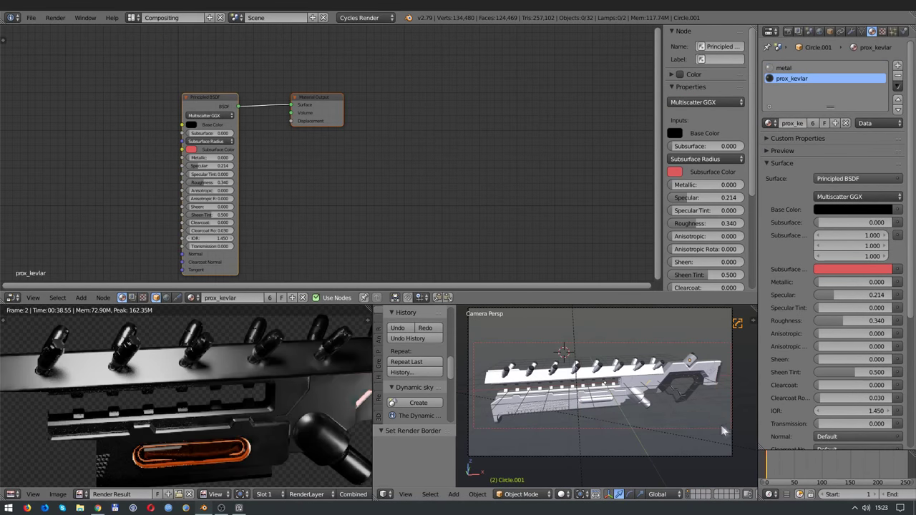
{"action": "key", "text": "F12"}
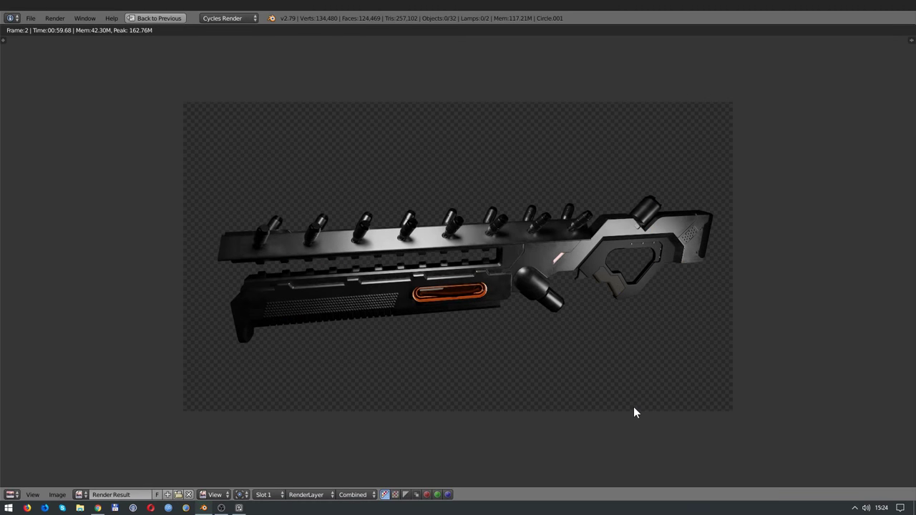
Step: Zoom and pan the finished Cycles render to inspect the gun's metal and orange rim
{"action": "scroll", "coordinate": [429, 224], "scroll_direction": "up", "scroll_amount": 3}
{"action": "mouse_move", "coordinate": [430, 223]}
{"action": "middle_mouse_down"}
{"action": "mouse_move", "coordinate": [492, 217]}
{"action": "mouse_move", "coordinate": [435, 161]}
{"action": "middle_mouse_up"}
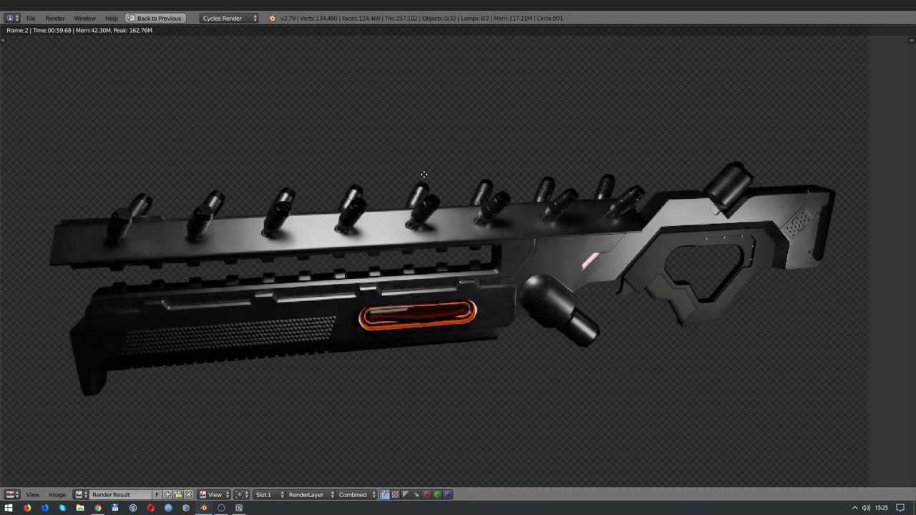